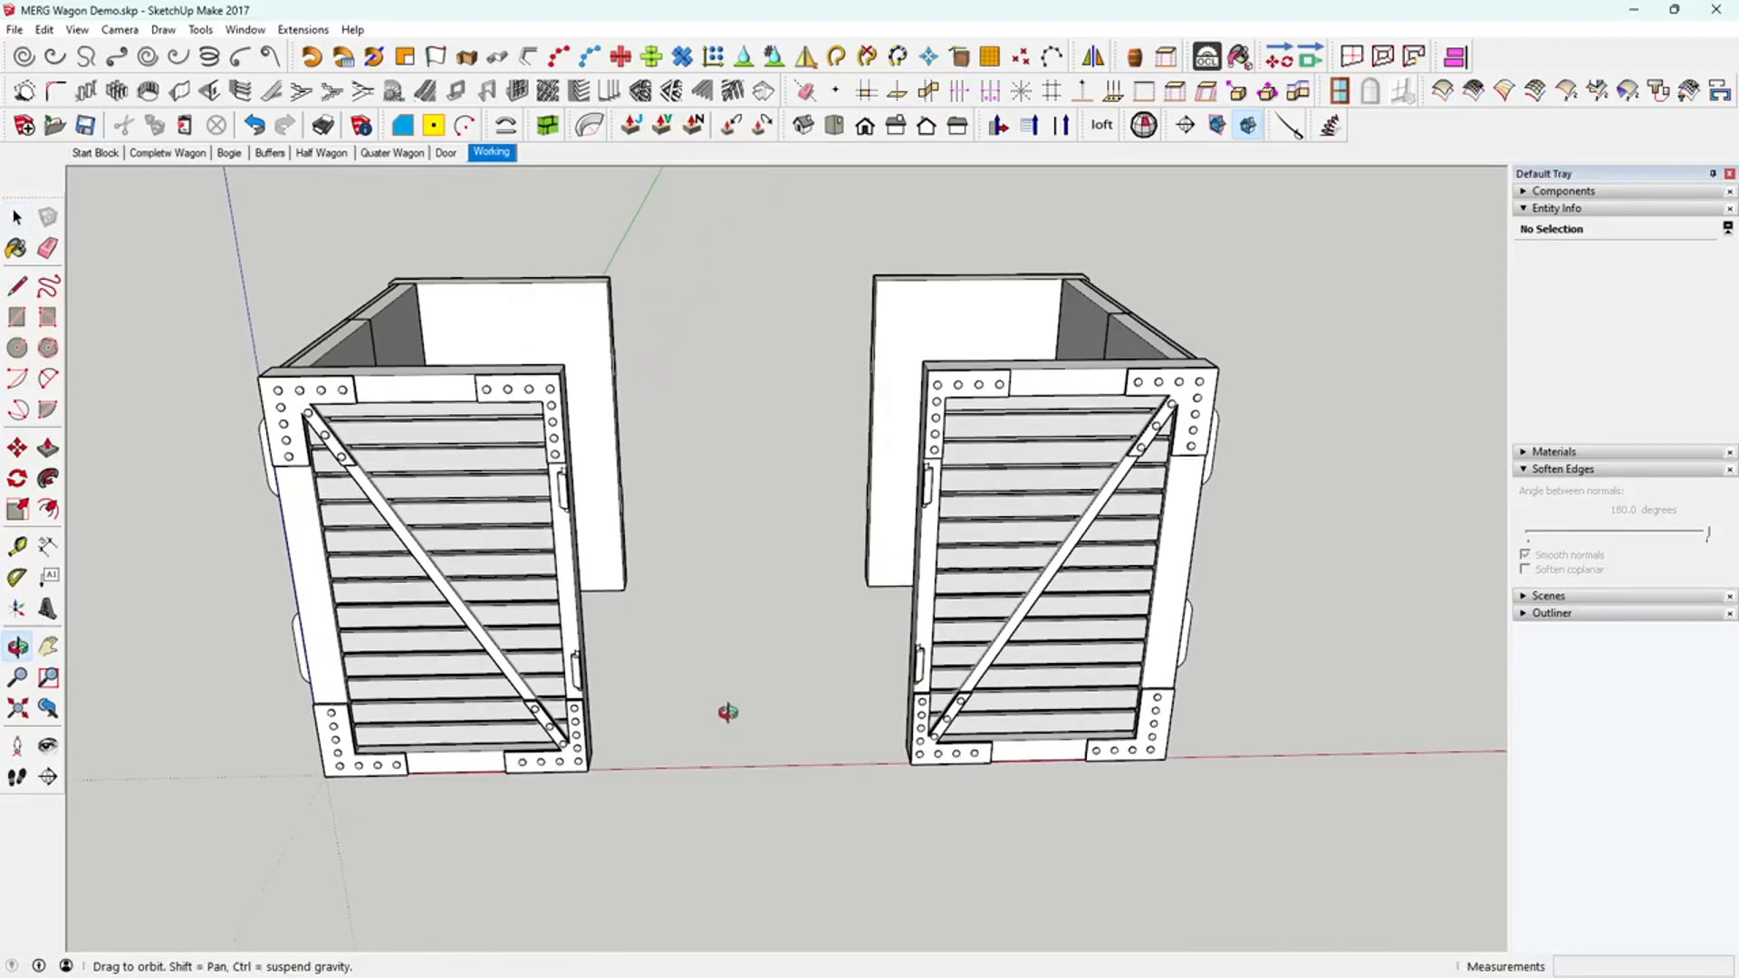
- Examine the front-left wagon corner component by opening it, selecting the faces of its nested frame and orbiting around it
click(505, 588)
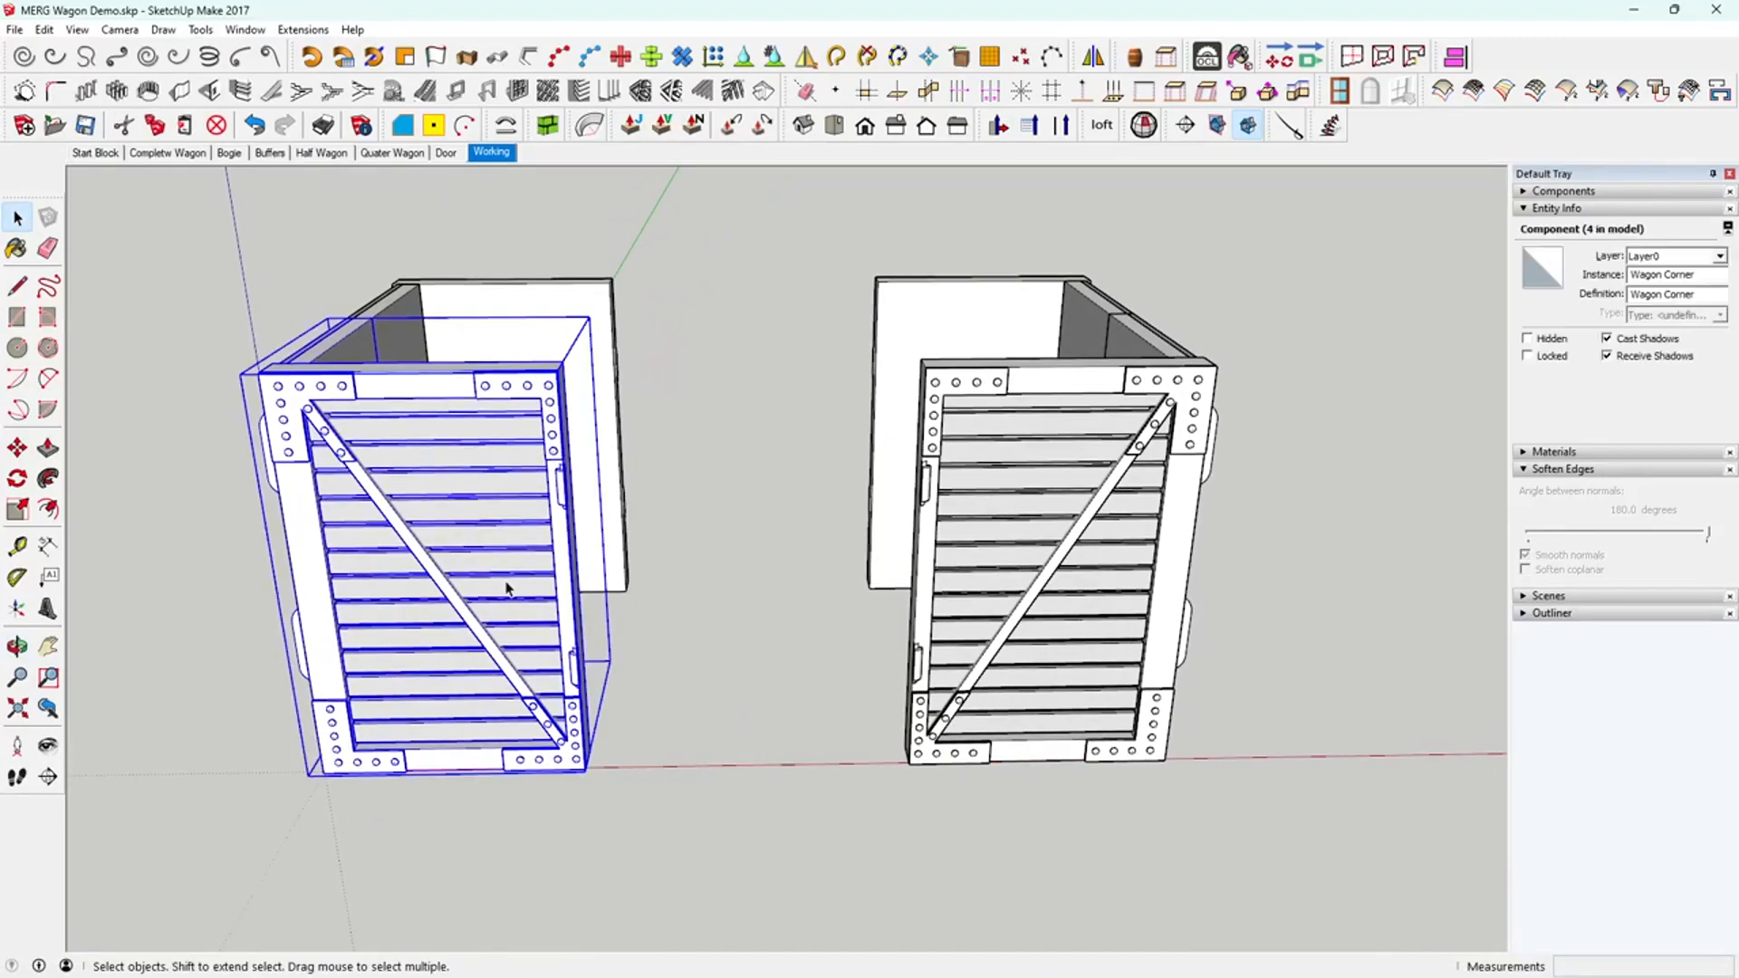
middle_drag(500, 587, 639, 576)
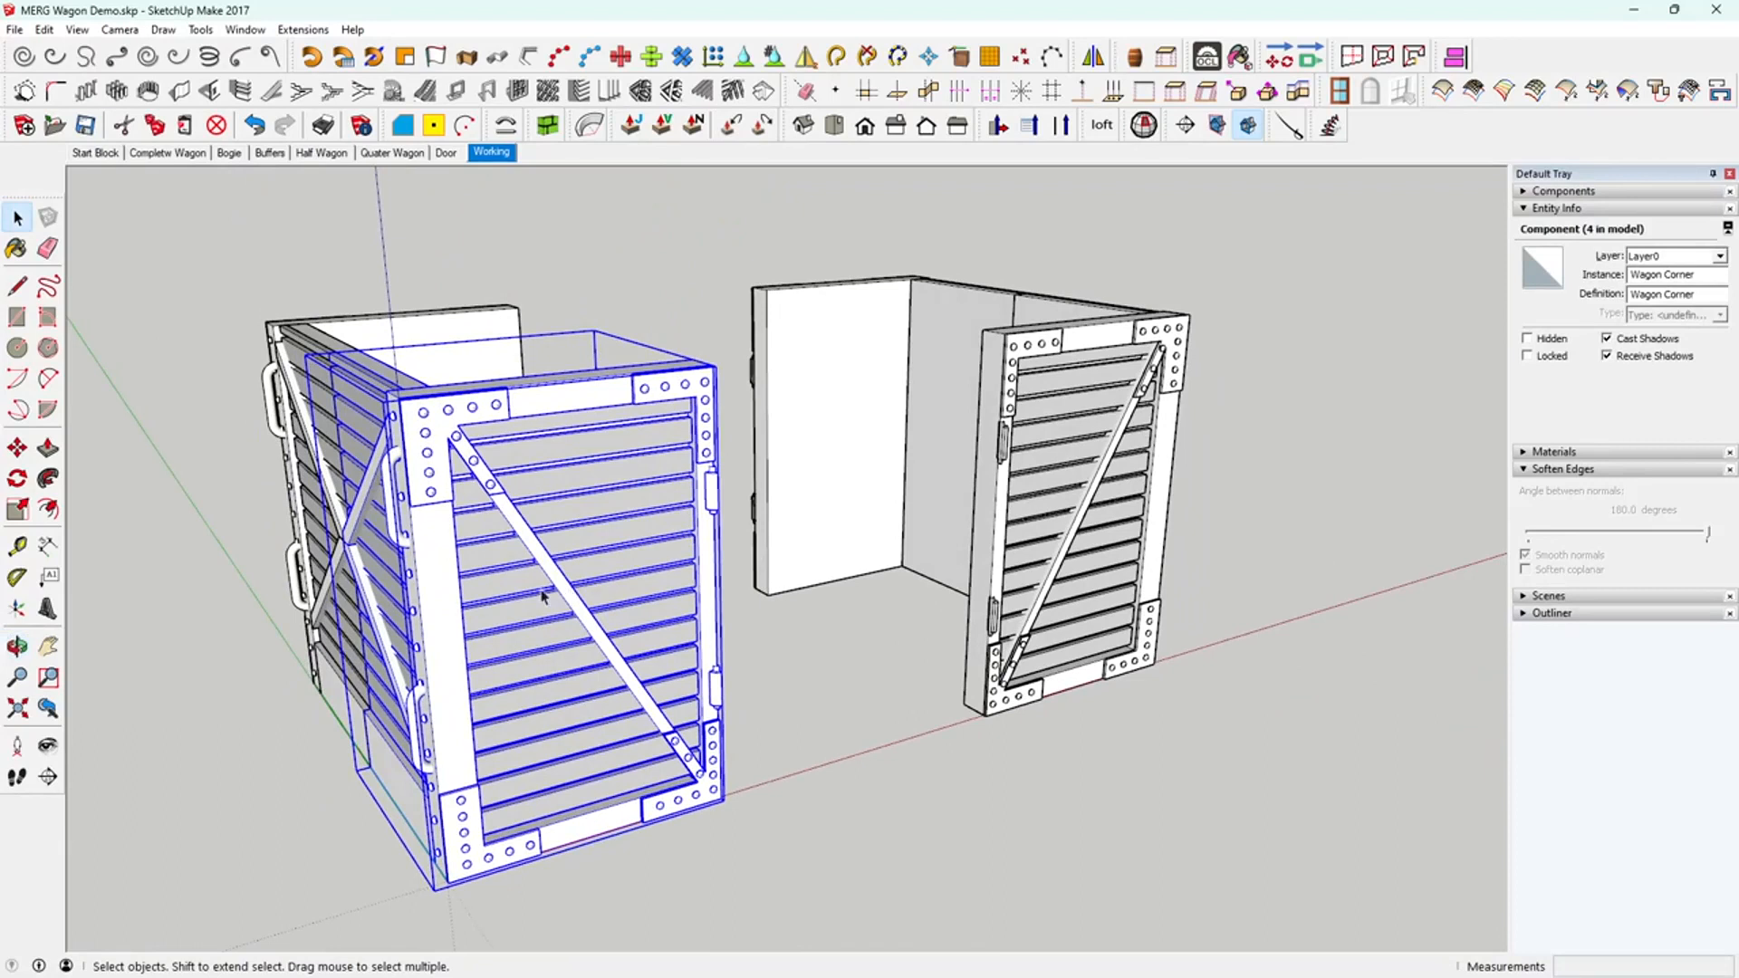
scroll(541, 595, down, 1)
middle_drag(543, 696, 457, 612)
scroll(456, 612, down, 1)
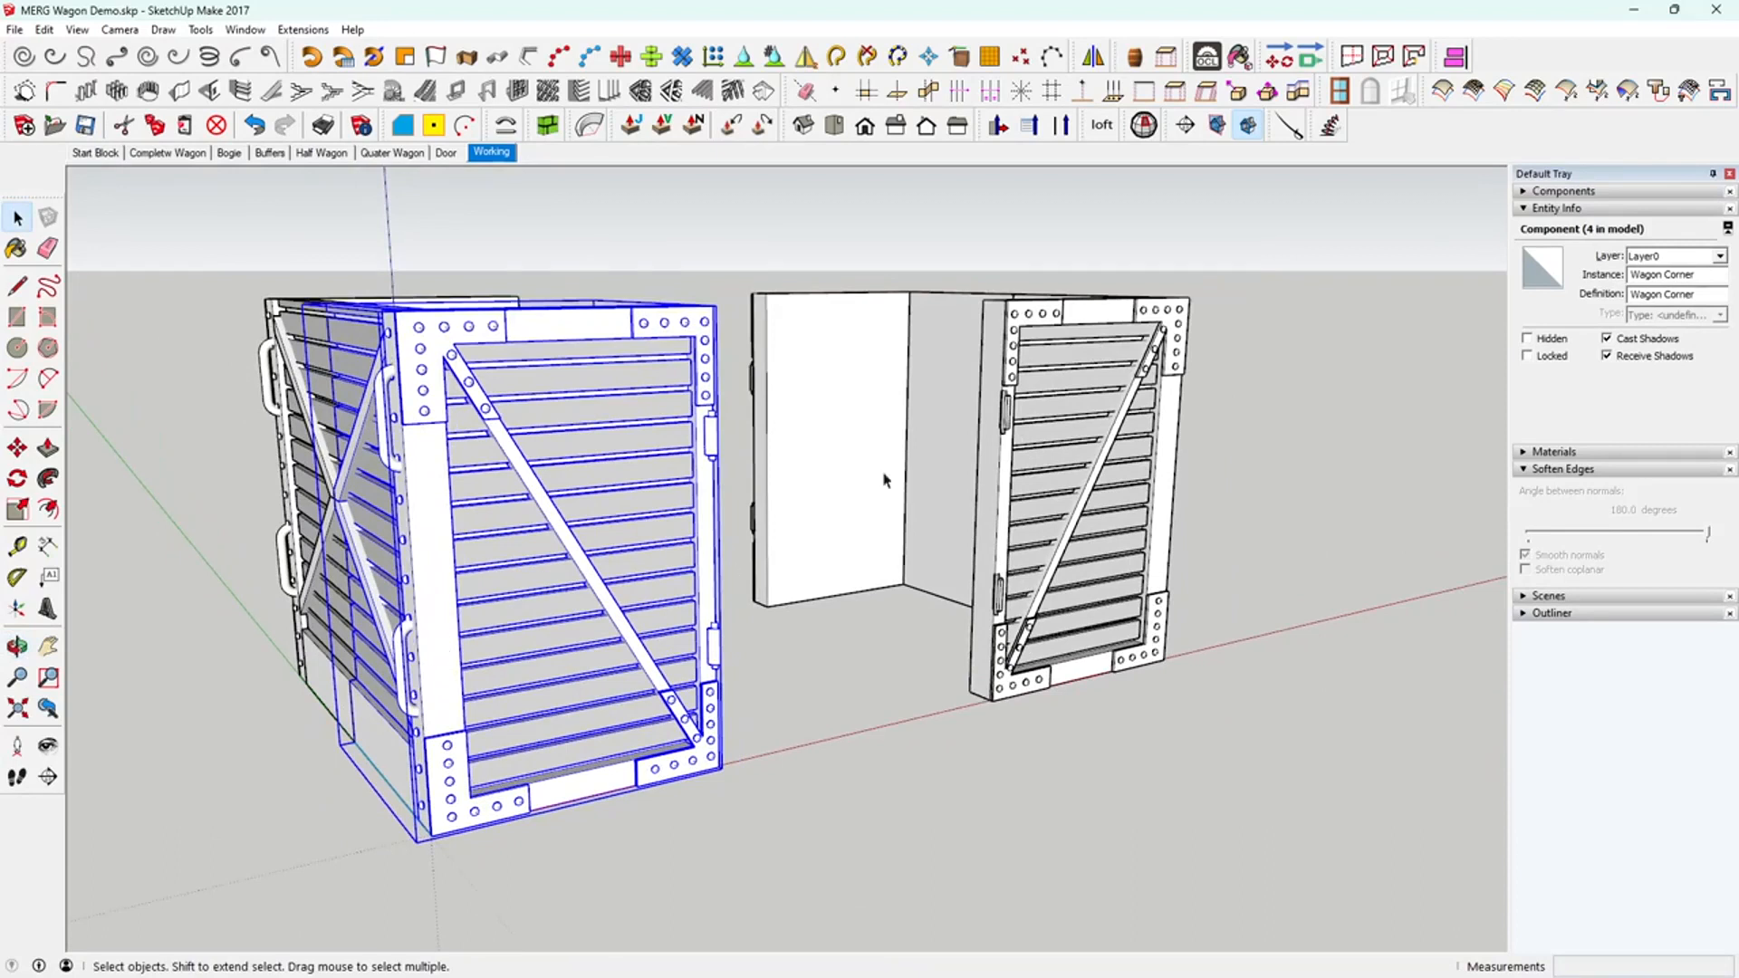
double_click(430, 669)
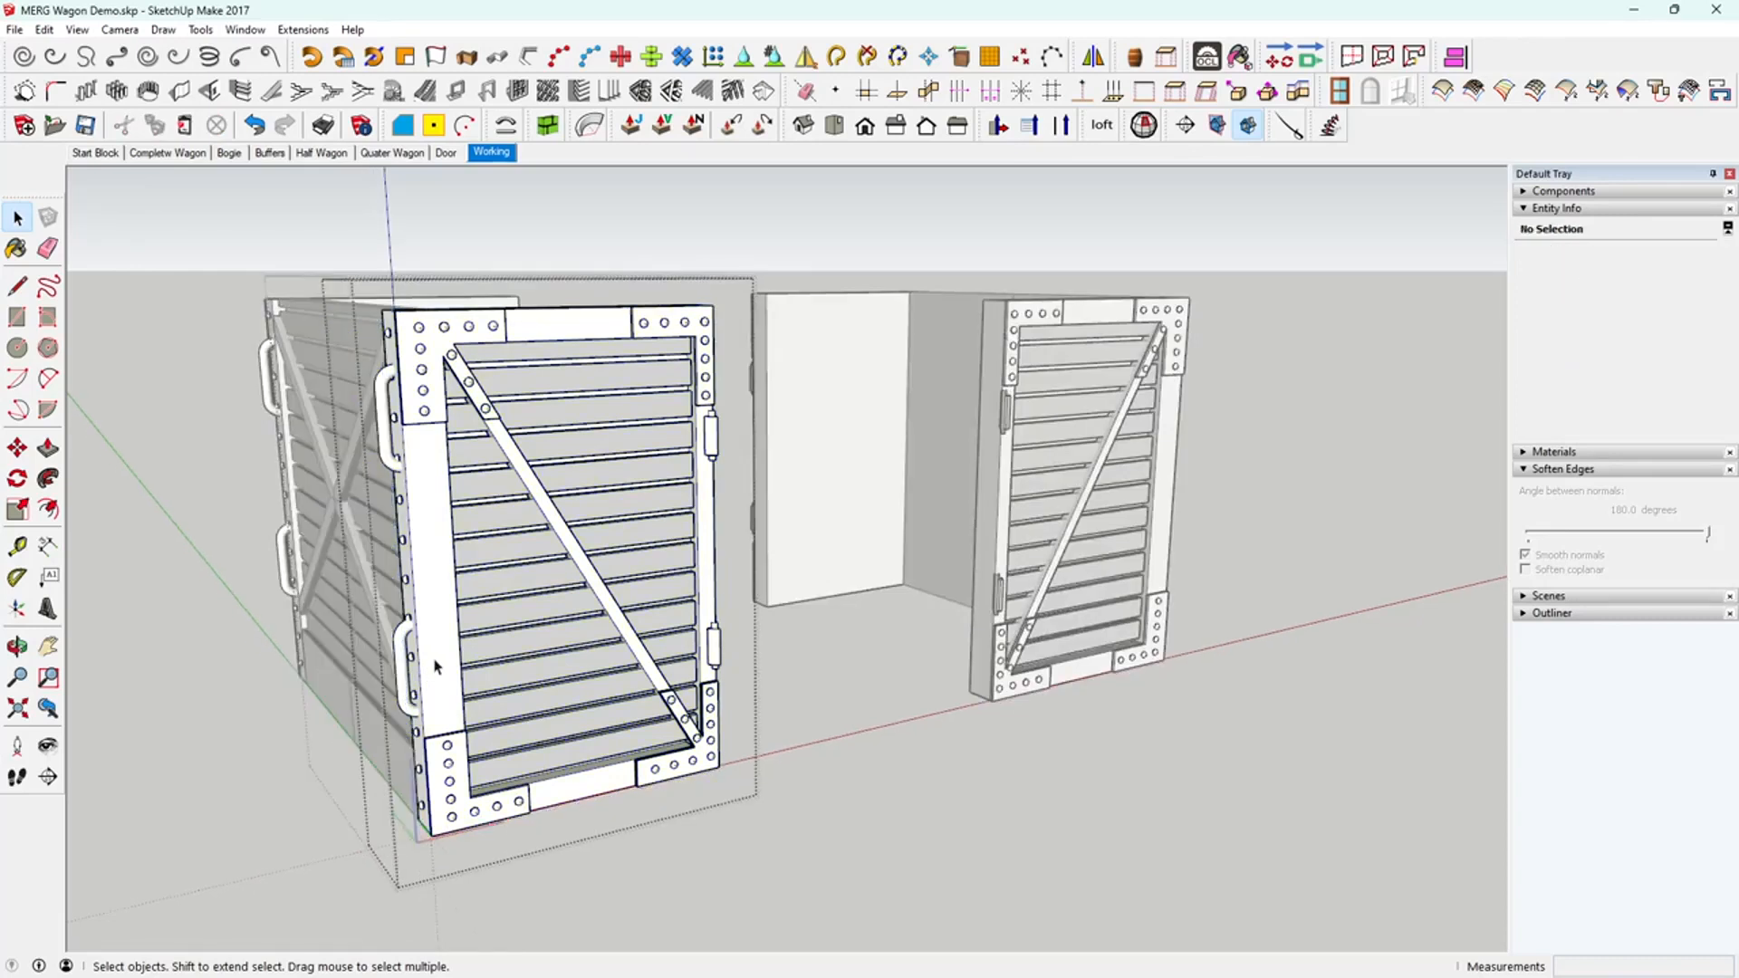
double_click(434, 667)
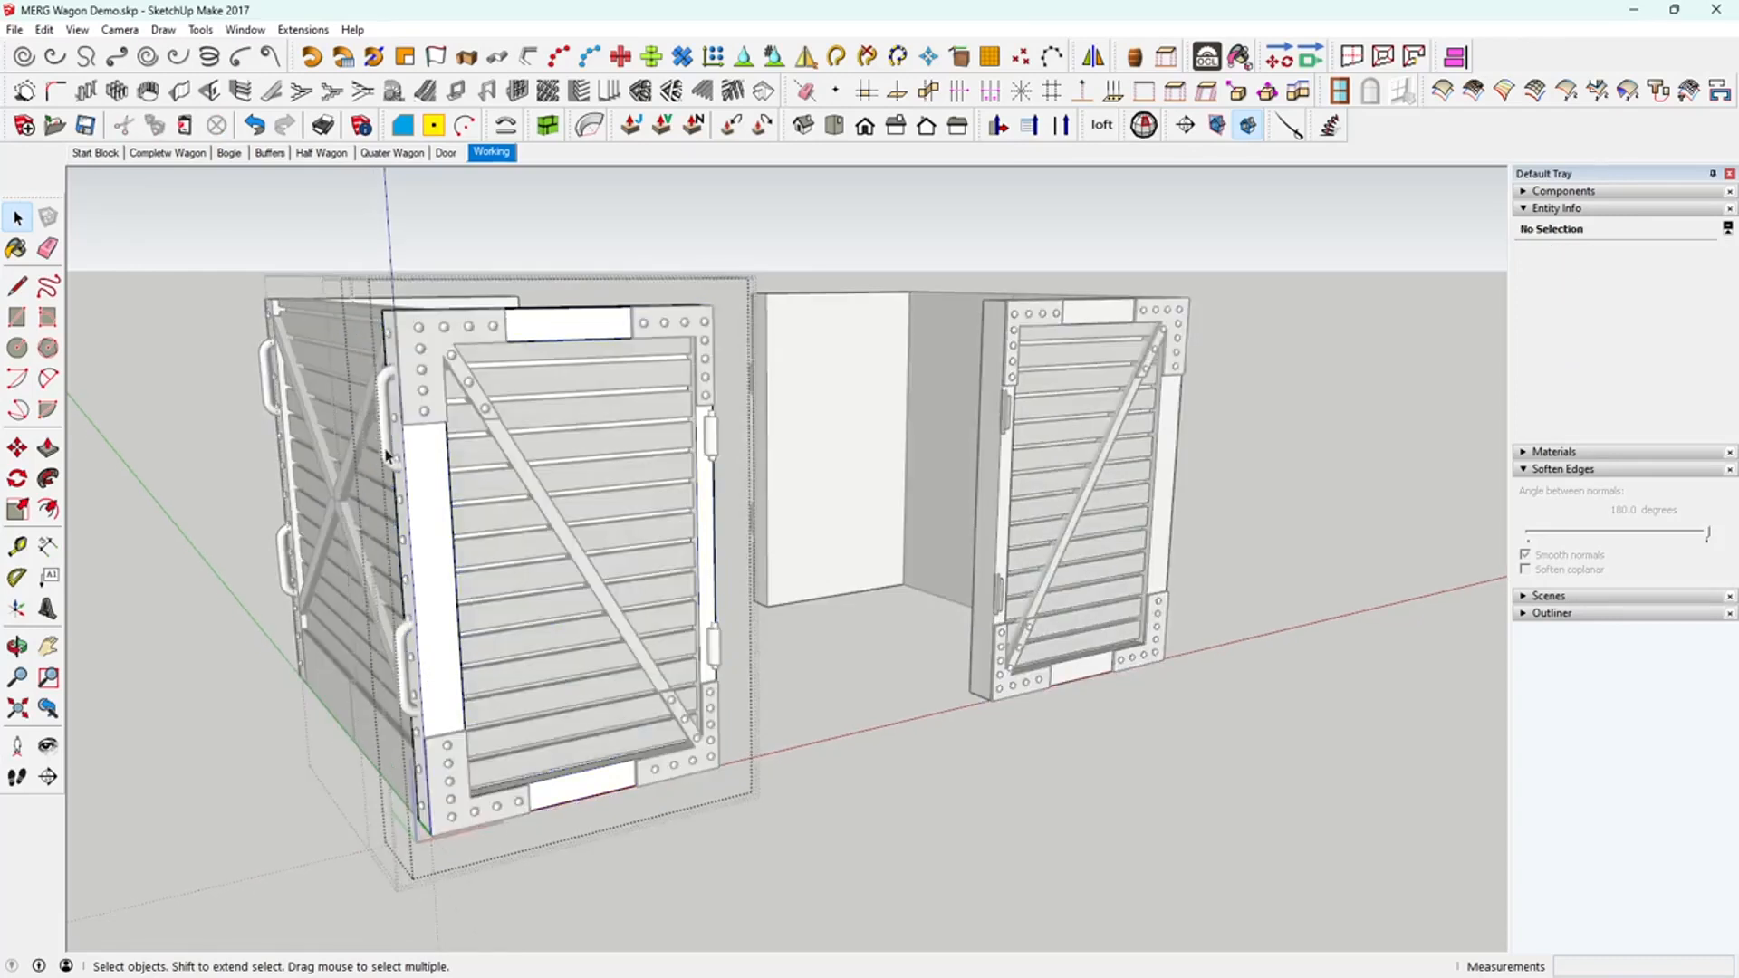
scroll(387, 453, up, 3)
click(472, 528)
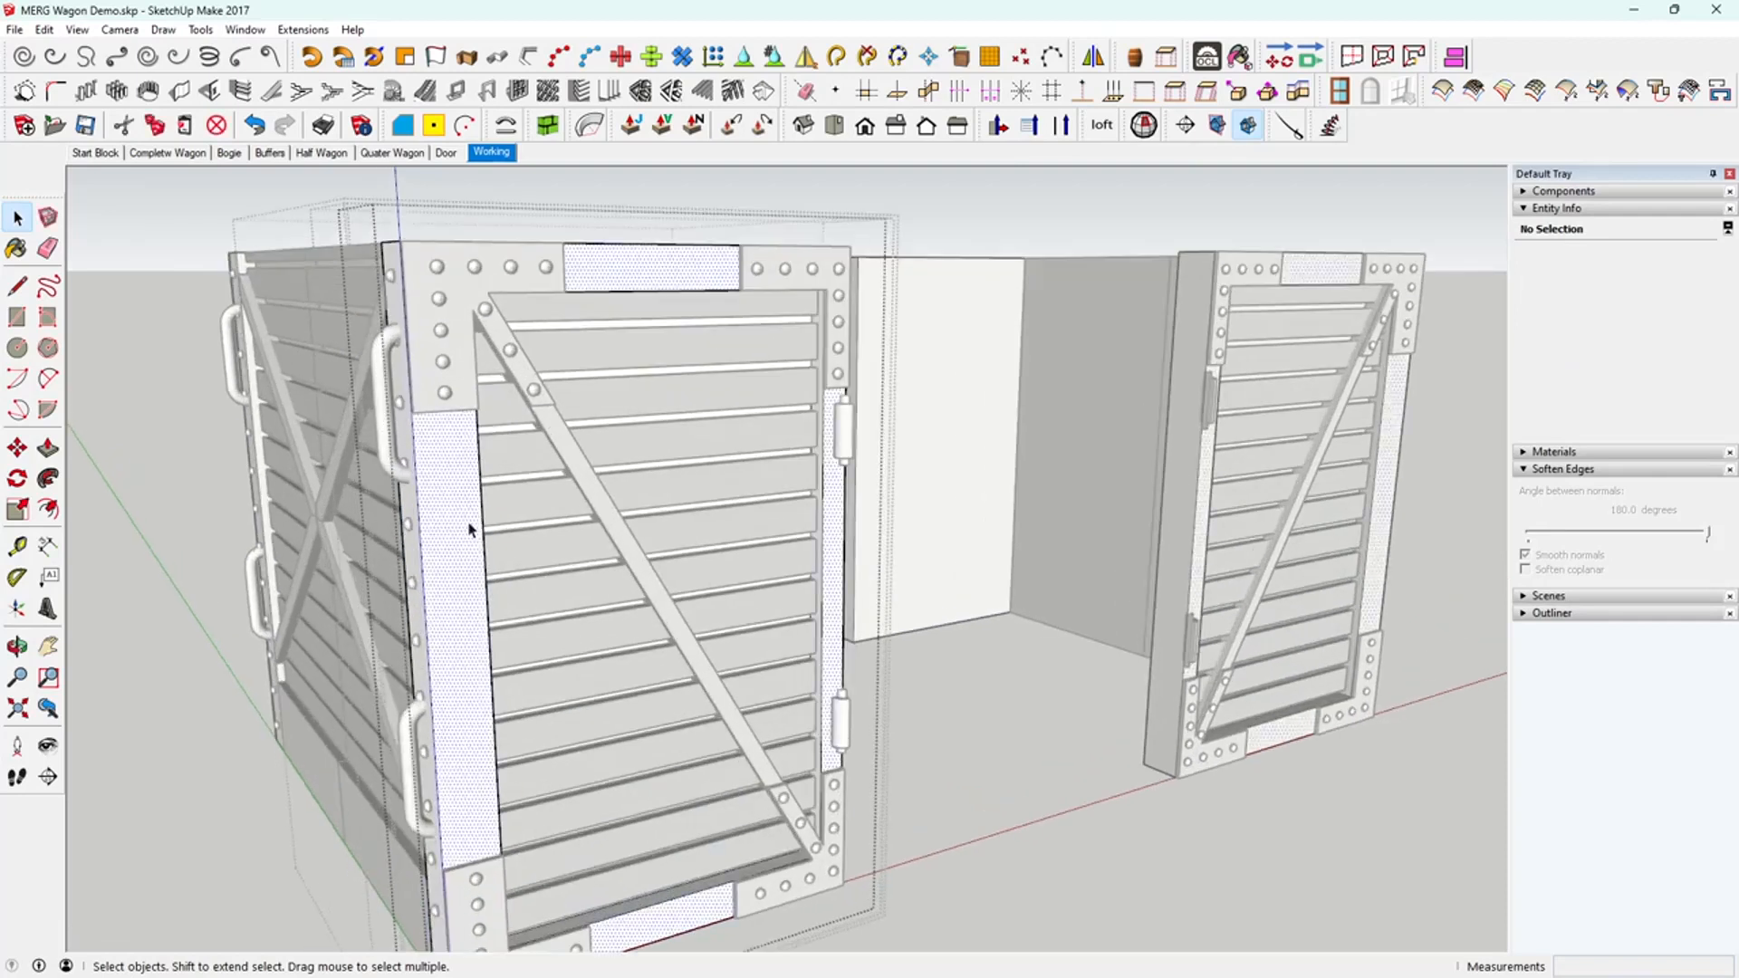
click(201, 572)
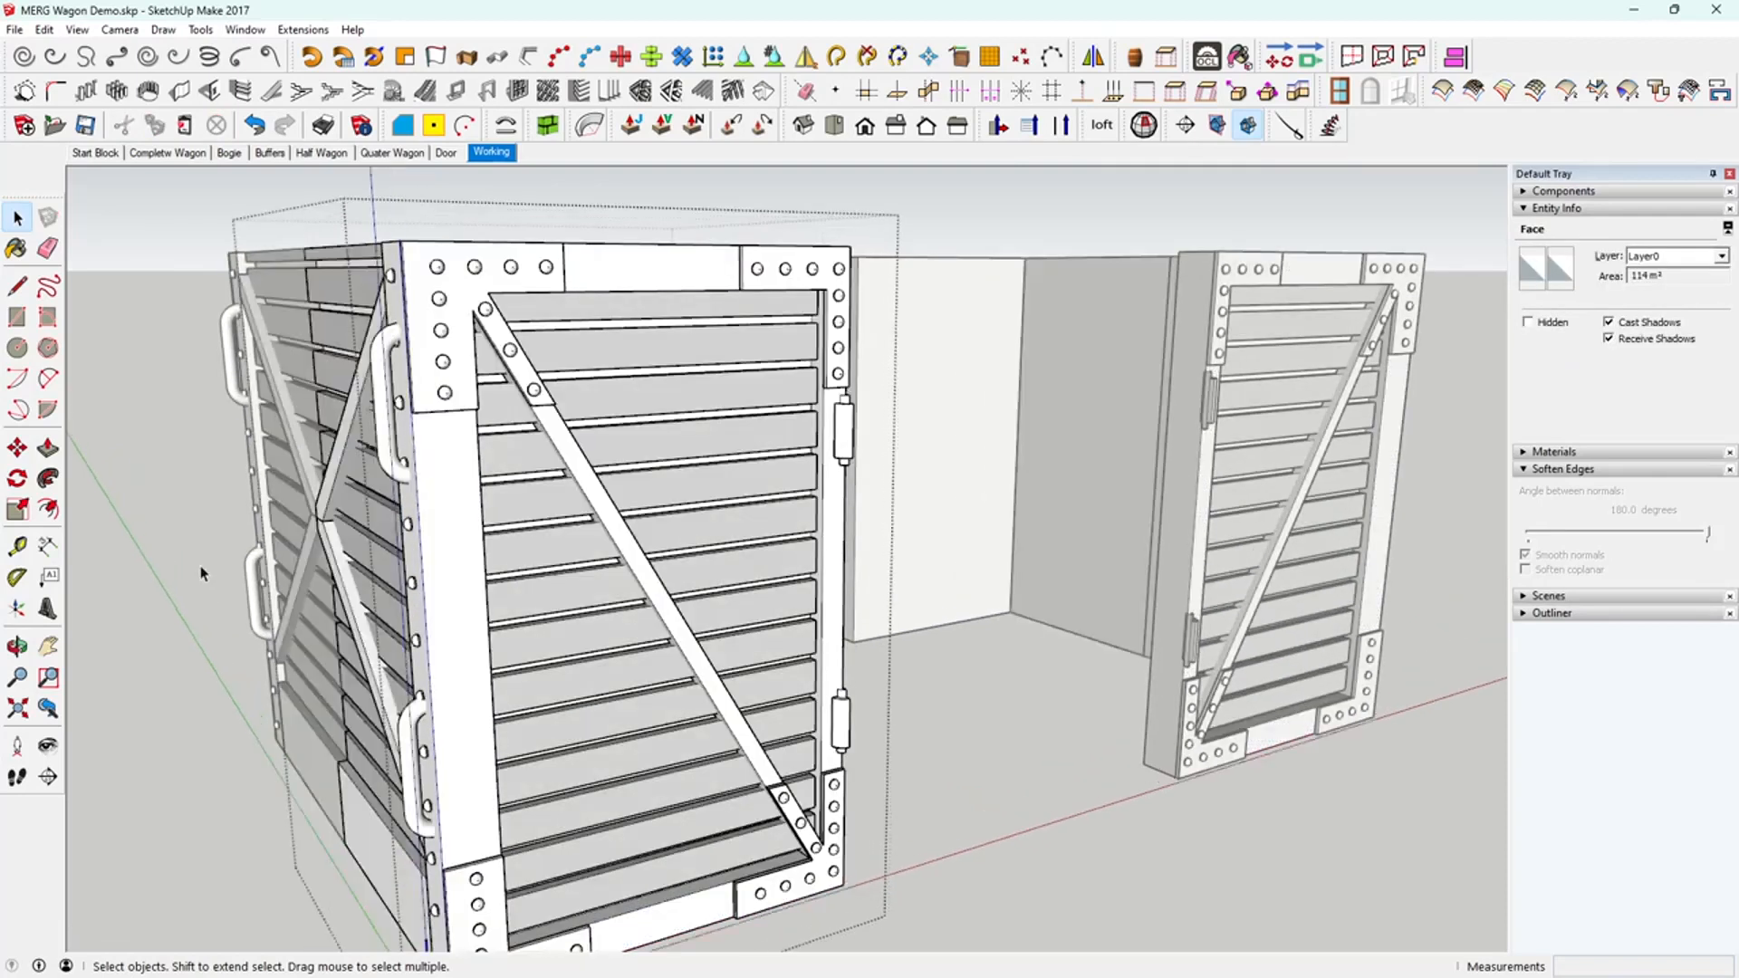
- Examine the grab handle group inside the wagon corner and its copies on the other corners, leaving the component when done
double_click(392, 453)
click(392, 453)
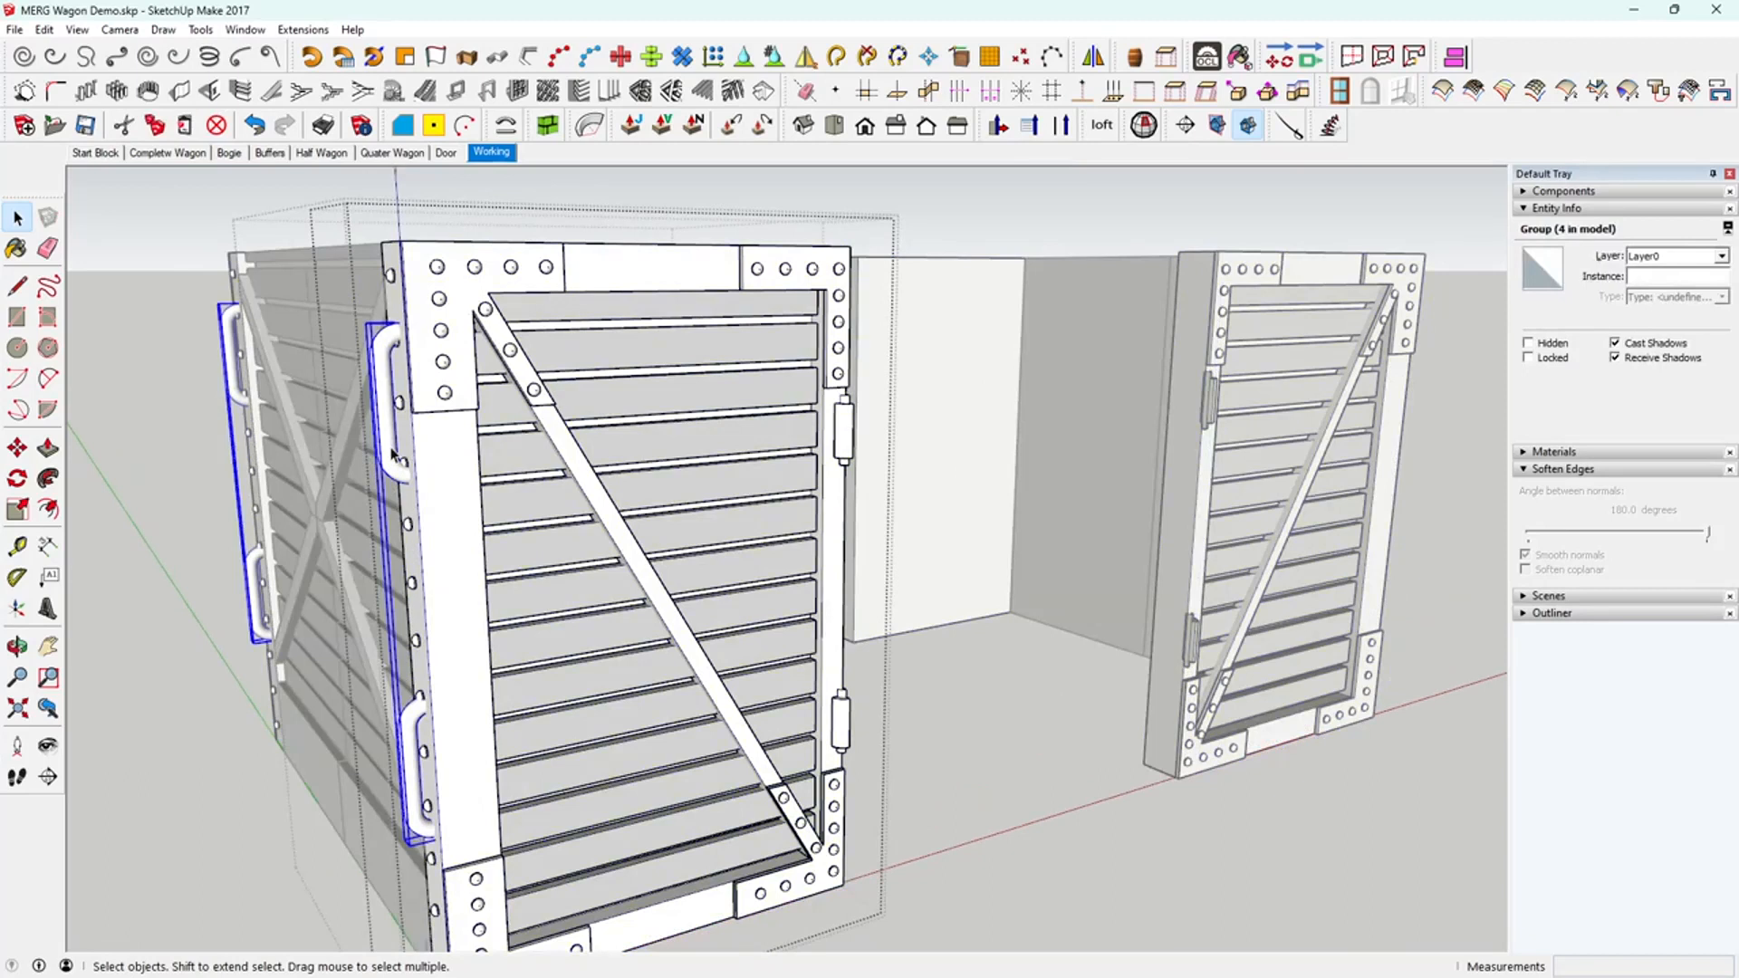
middle_drag(392, 453, 1227, 582)
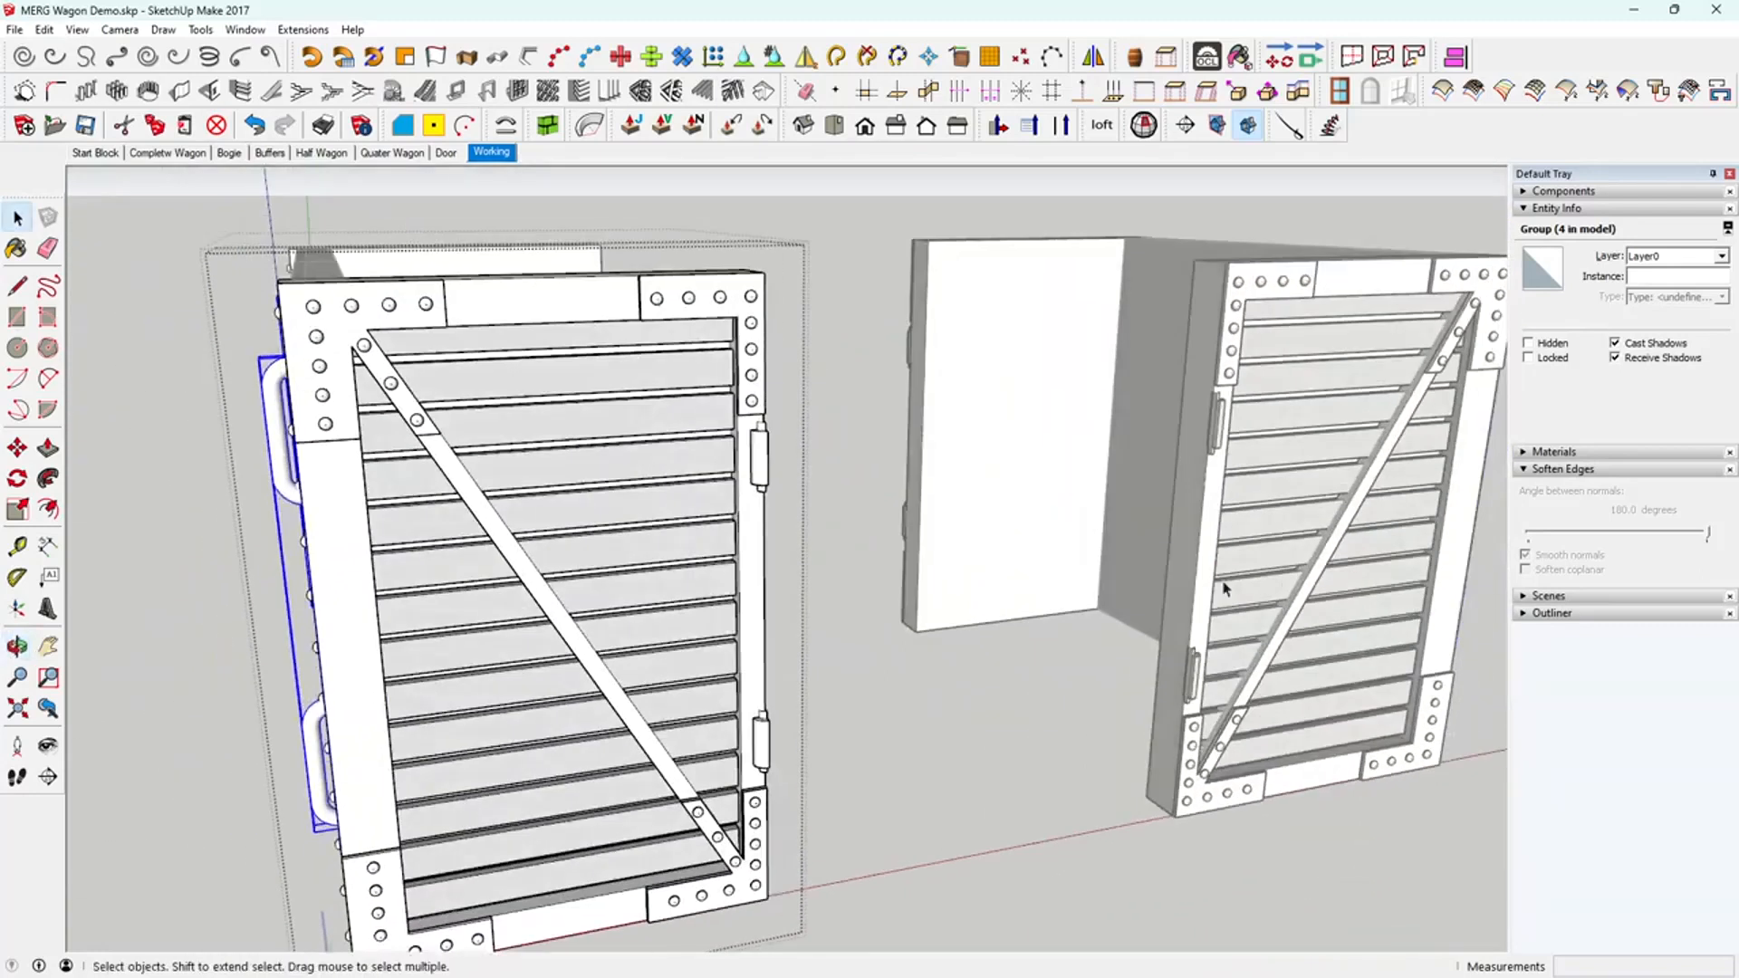
scroll(513, 577, down, 2)
middle_drag(513, 577, 399, 576)
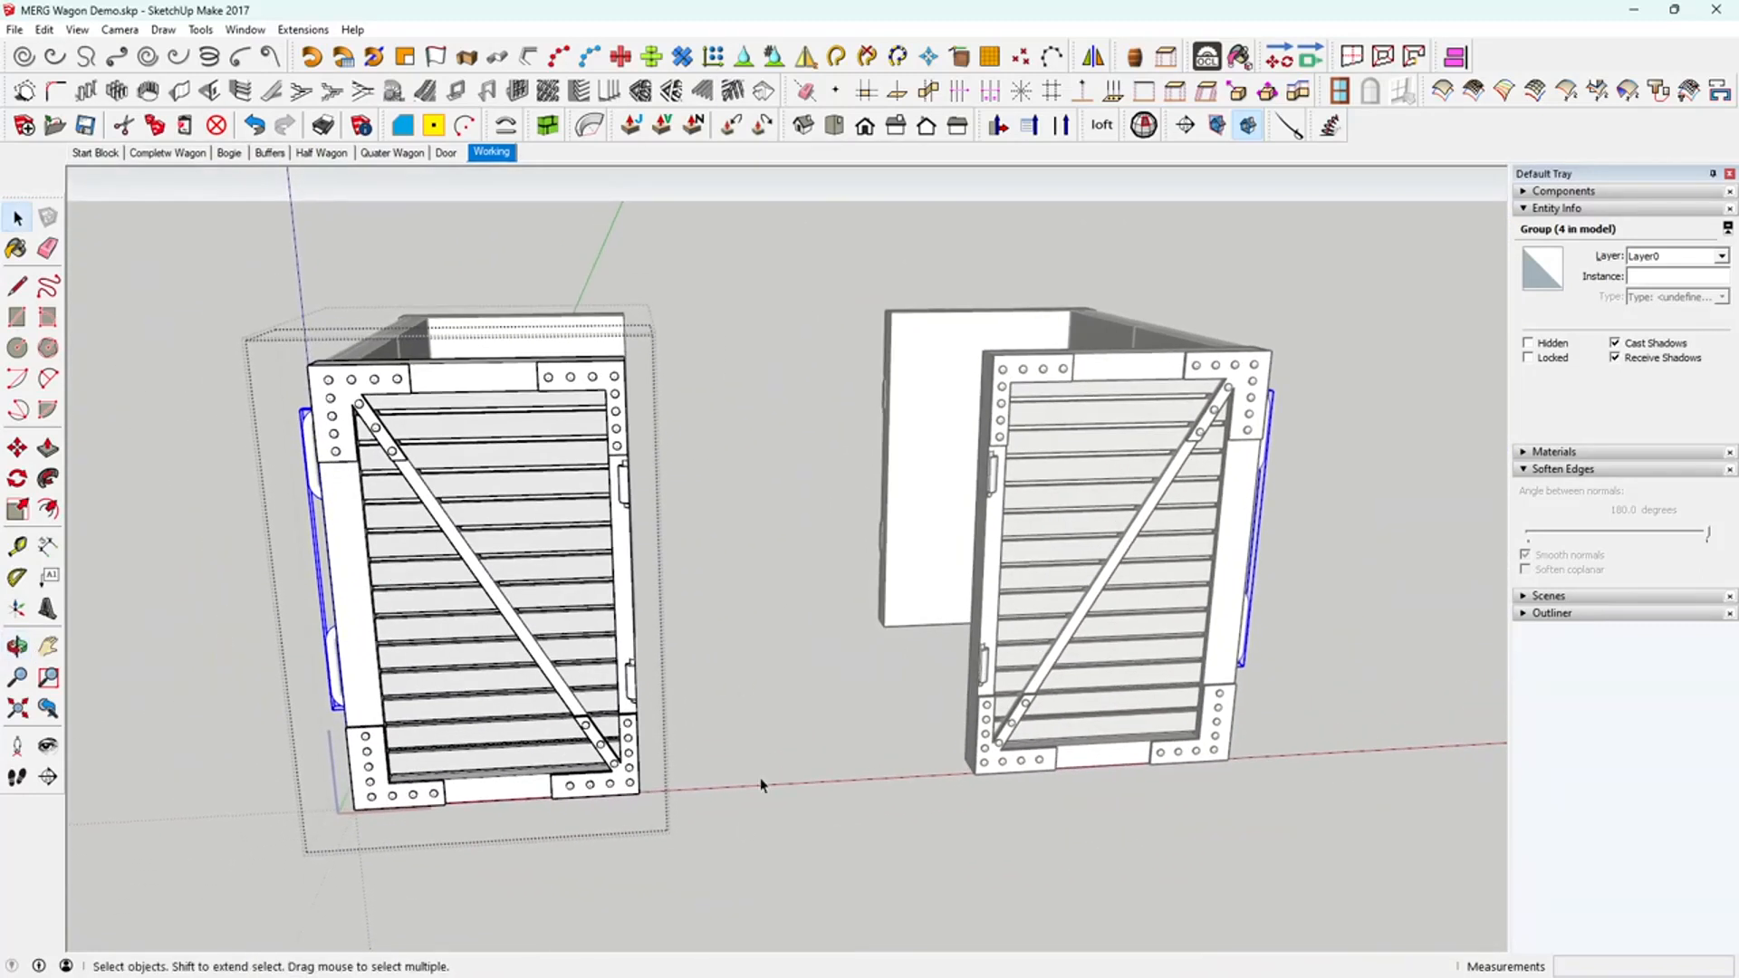
click(733, 826)
middle_drag(383, 504, 421, 505)
middle_drag(797, 590, 608, 591)
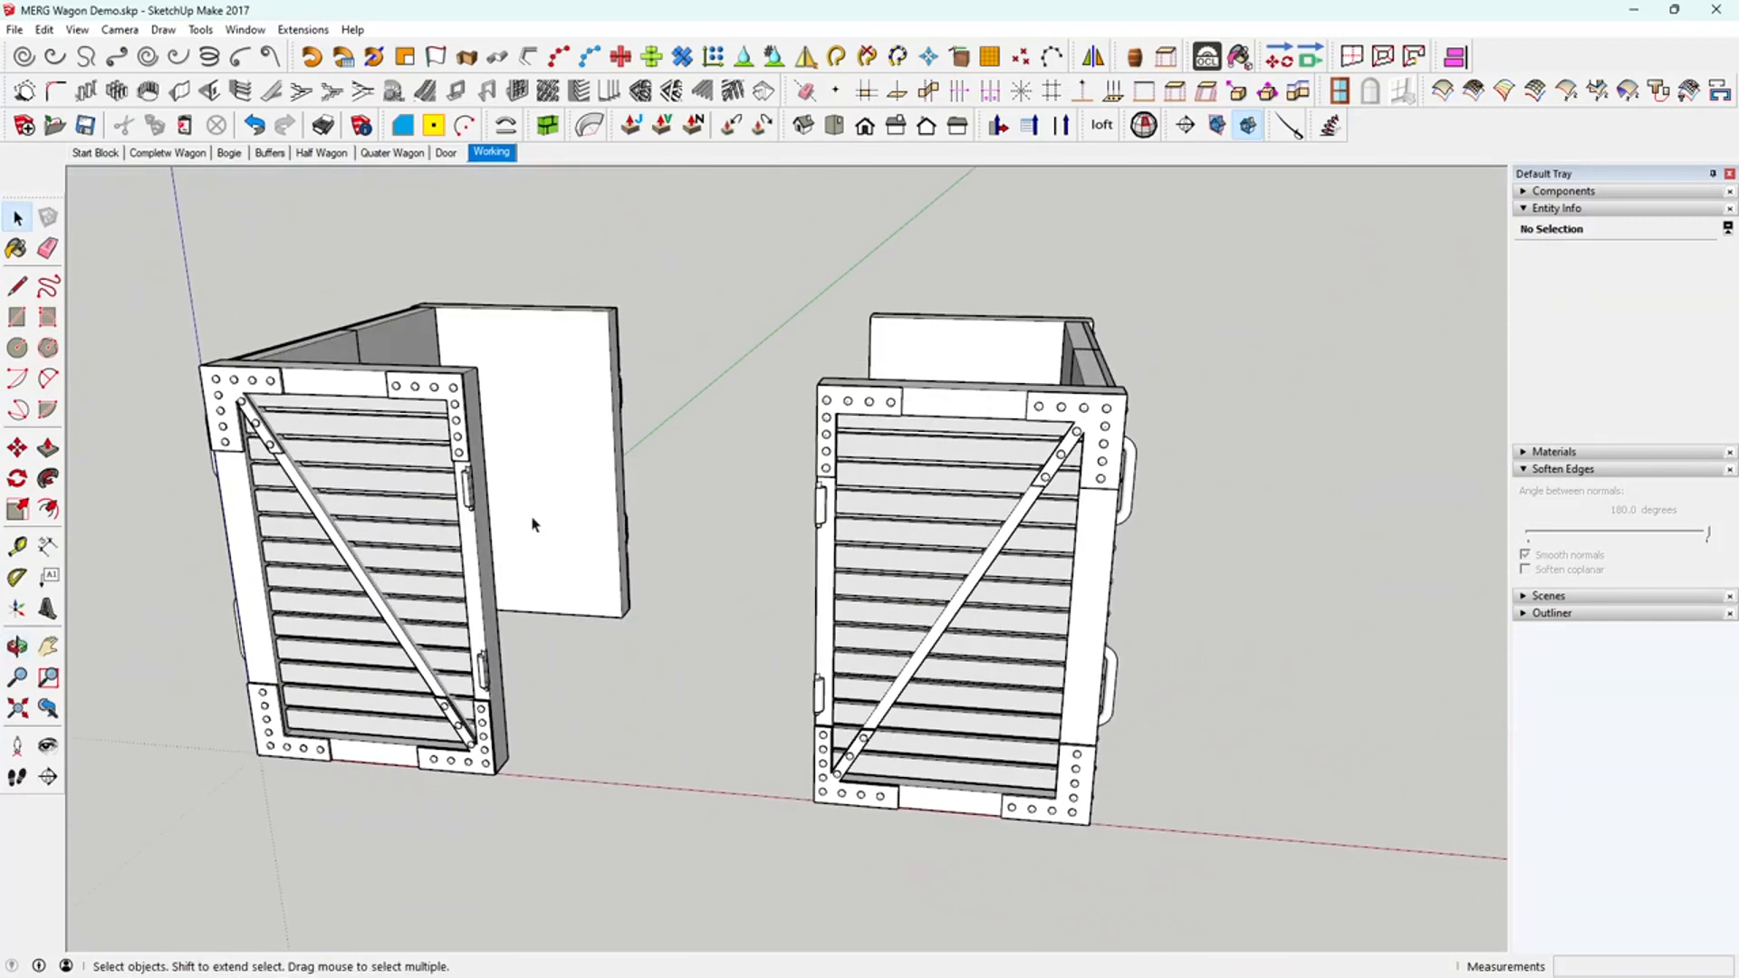
- Draw a rectangle about 2.00 m by 1.92 m at the top of the front-left corner's inner end face
scroll(516, 486, up, 3)
scroll(547, 489, up, 3)
click(18, 318)
middle_drag(647, 424, 694, 439)
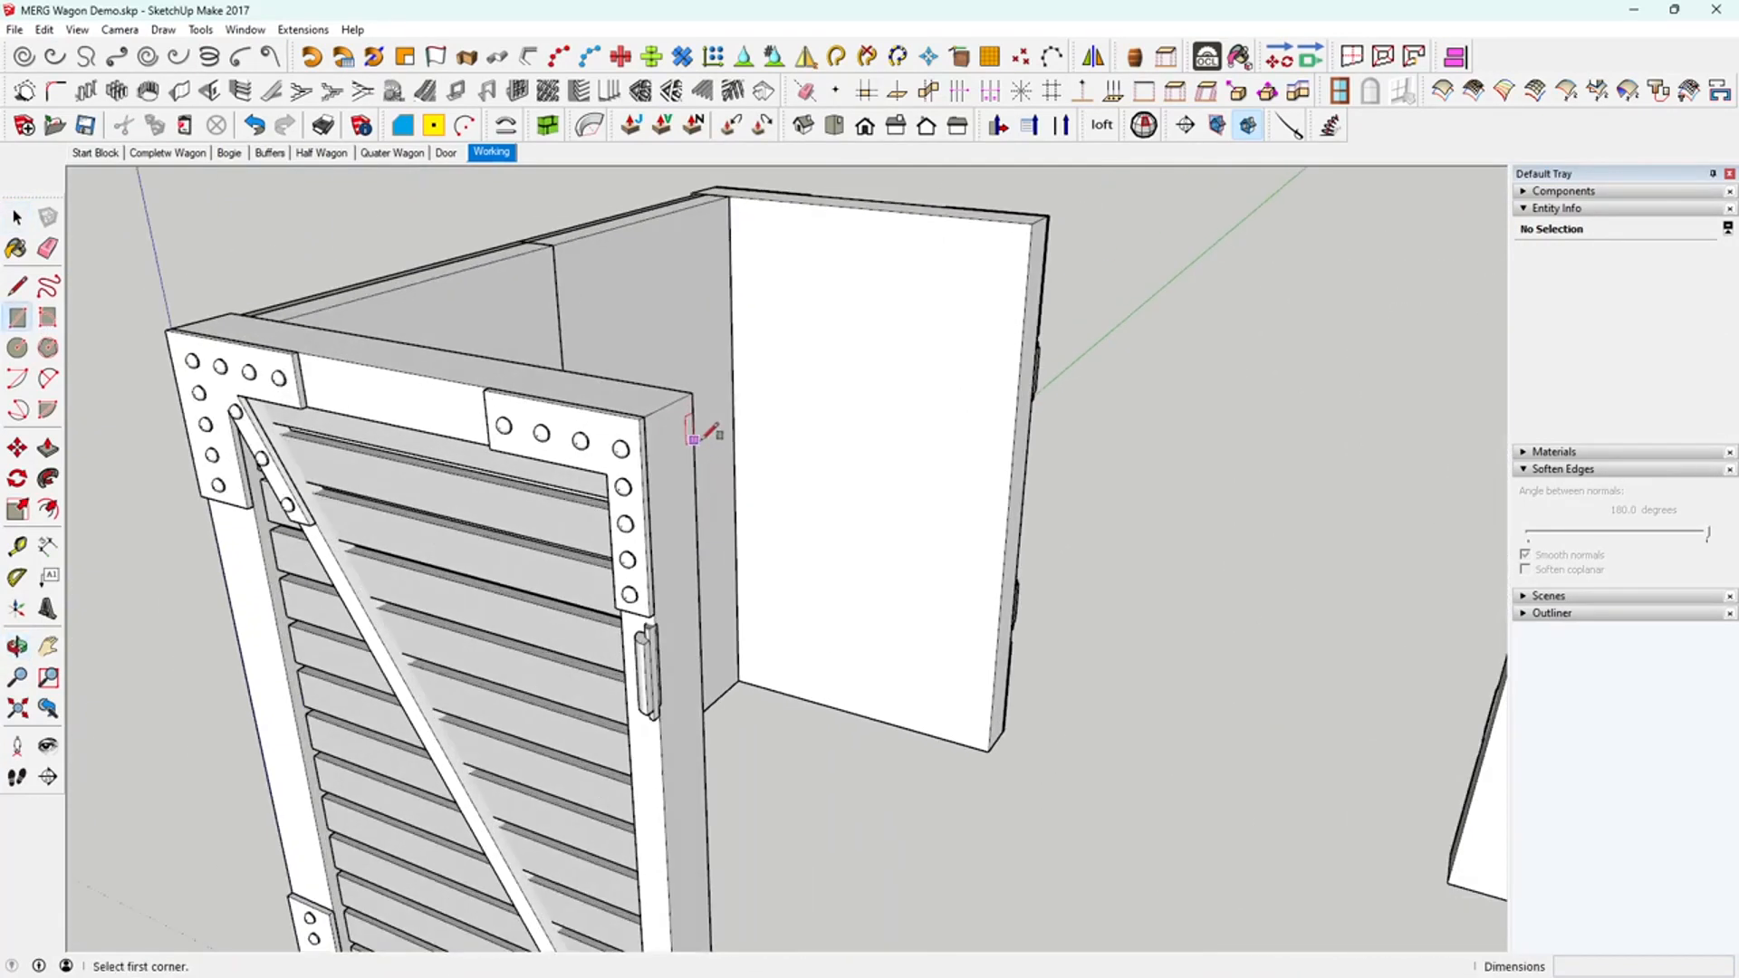
click(692, 393)
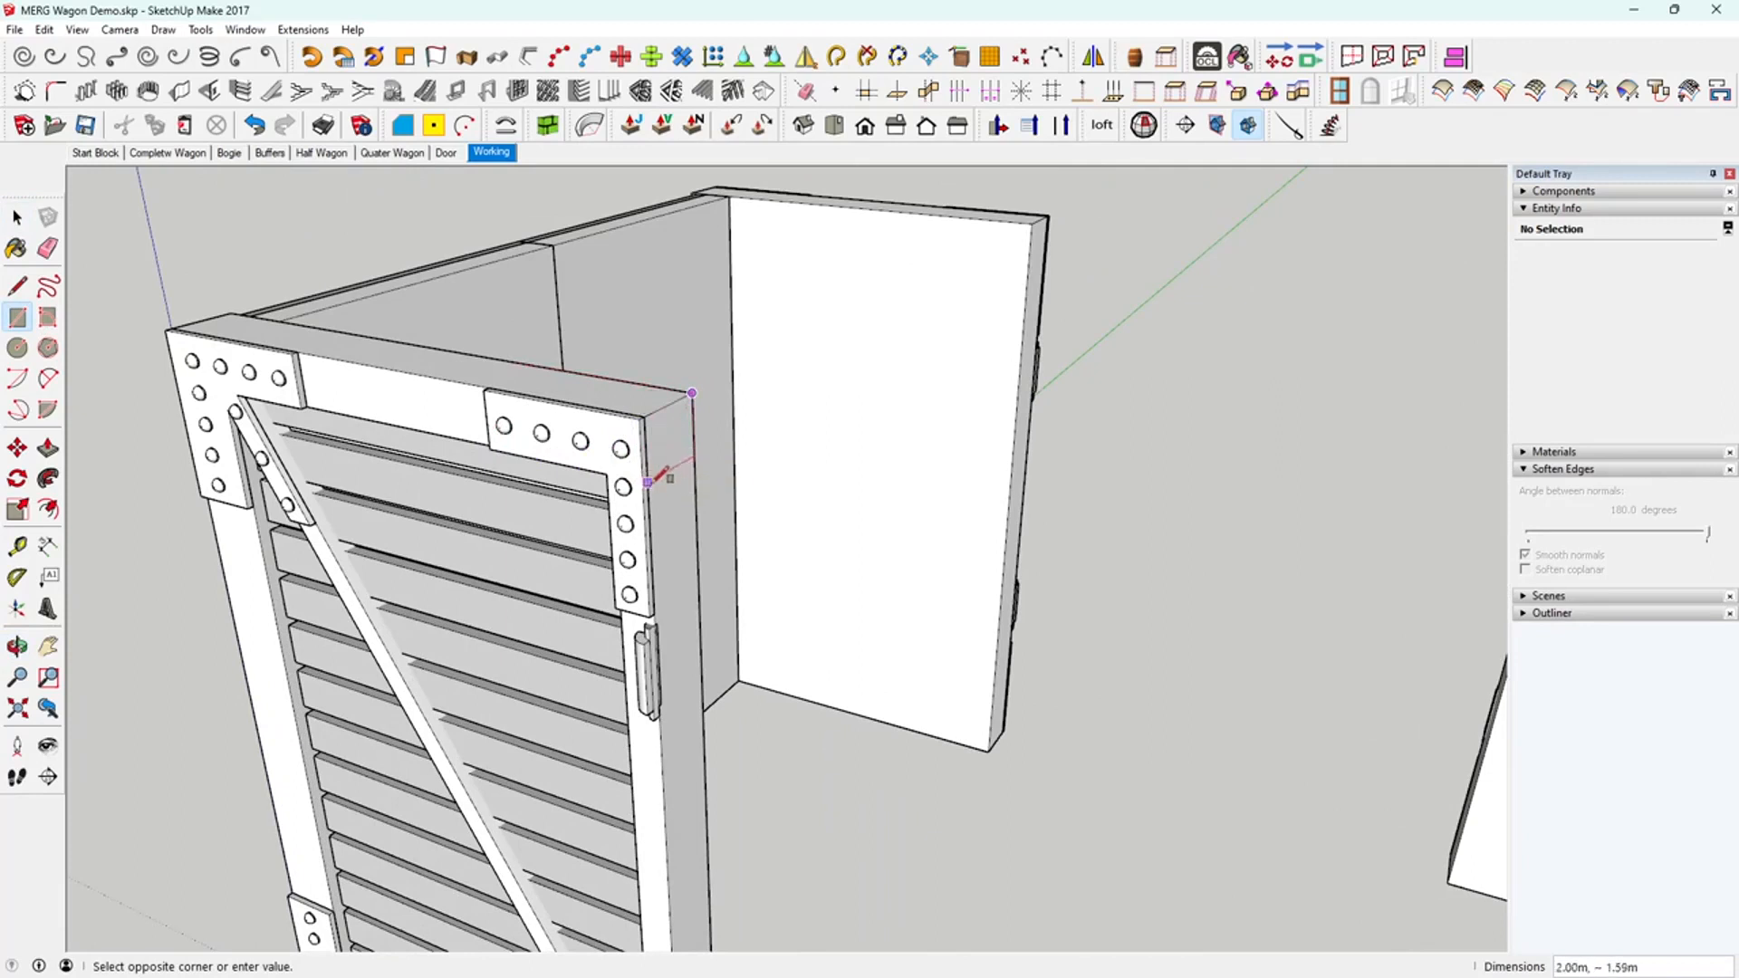
click(665, 489)
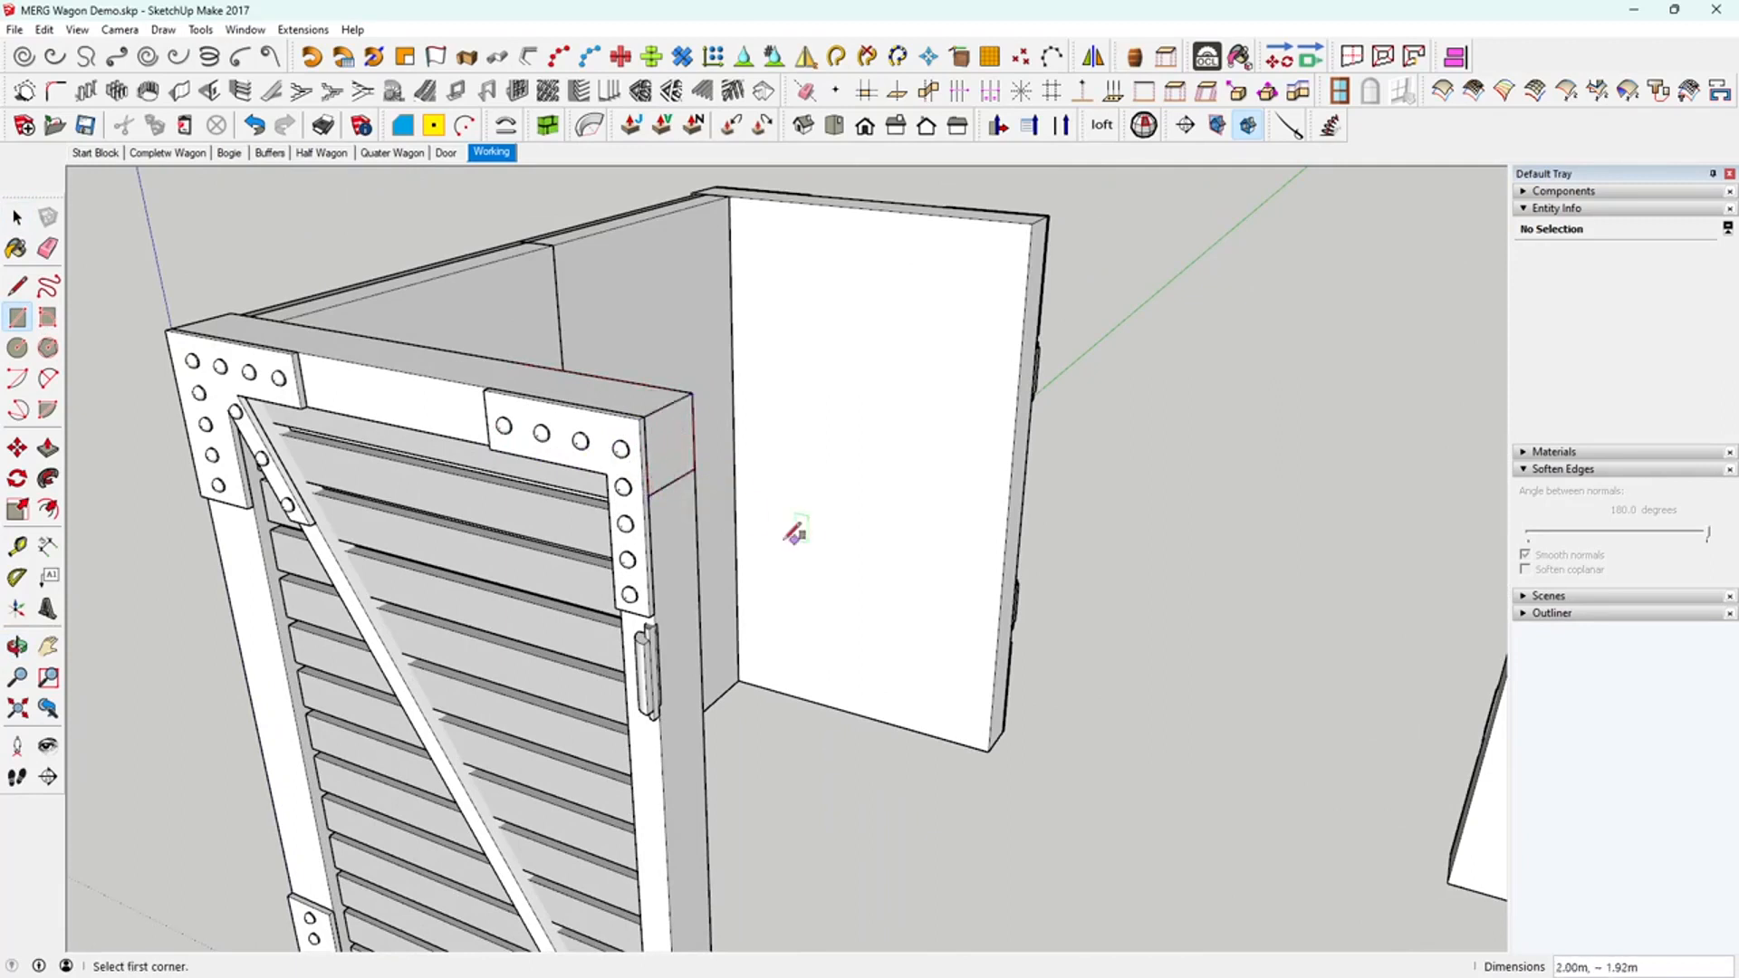
- Scale the rectangle's height by about 0.78 so its lower side lines up with the inner edge of the top frame
key(space)
double_click(655, 474)
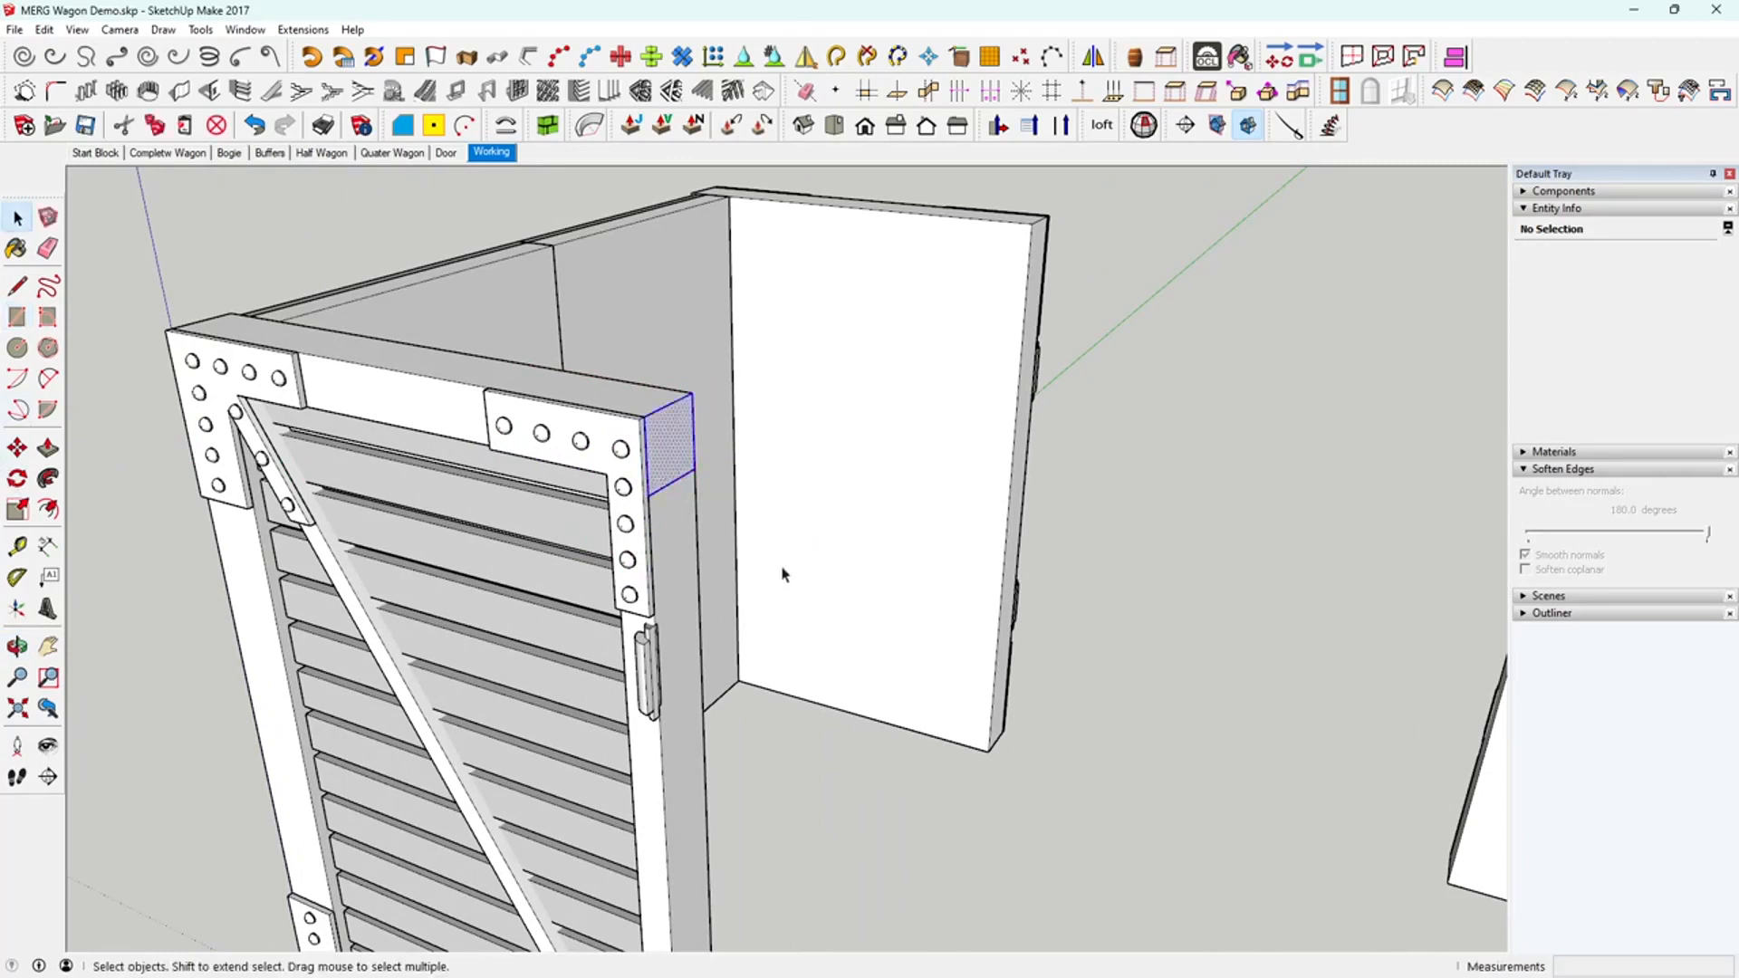
click(17, 510)
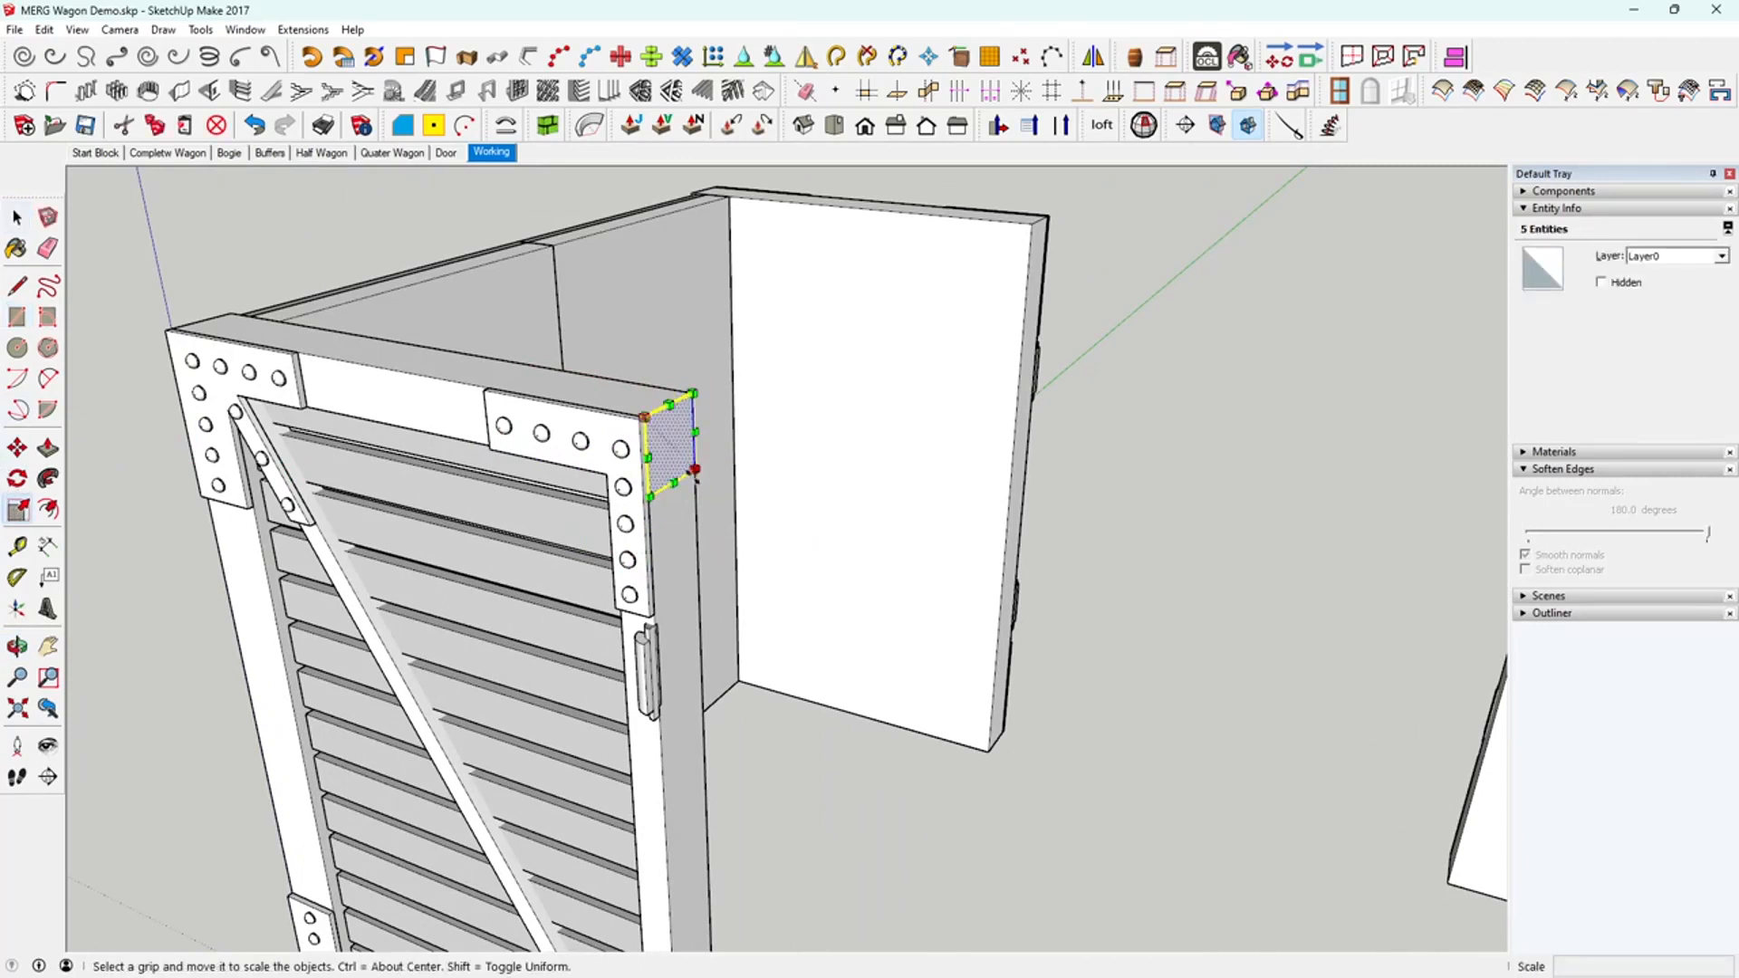
click(670, 469)
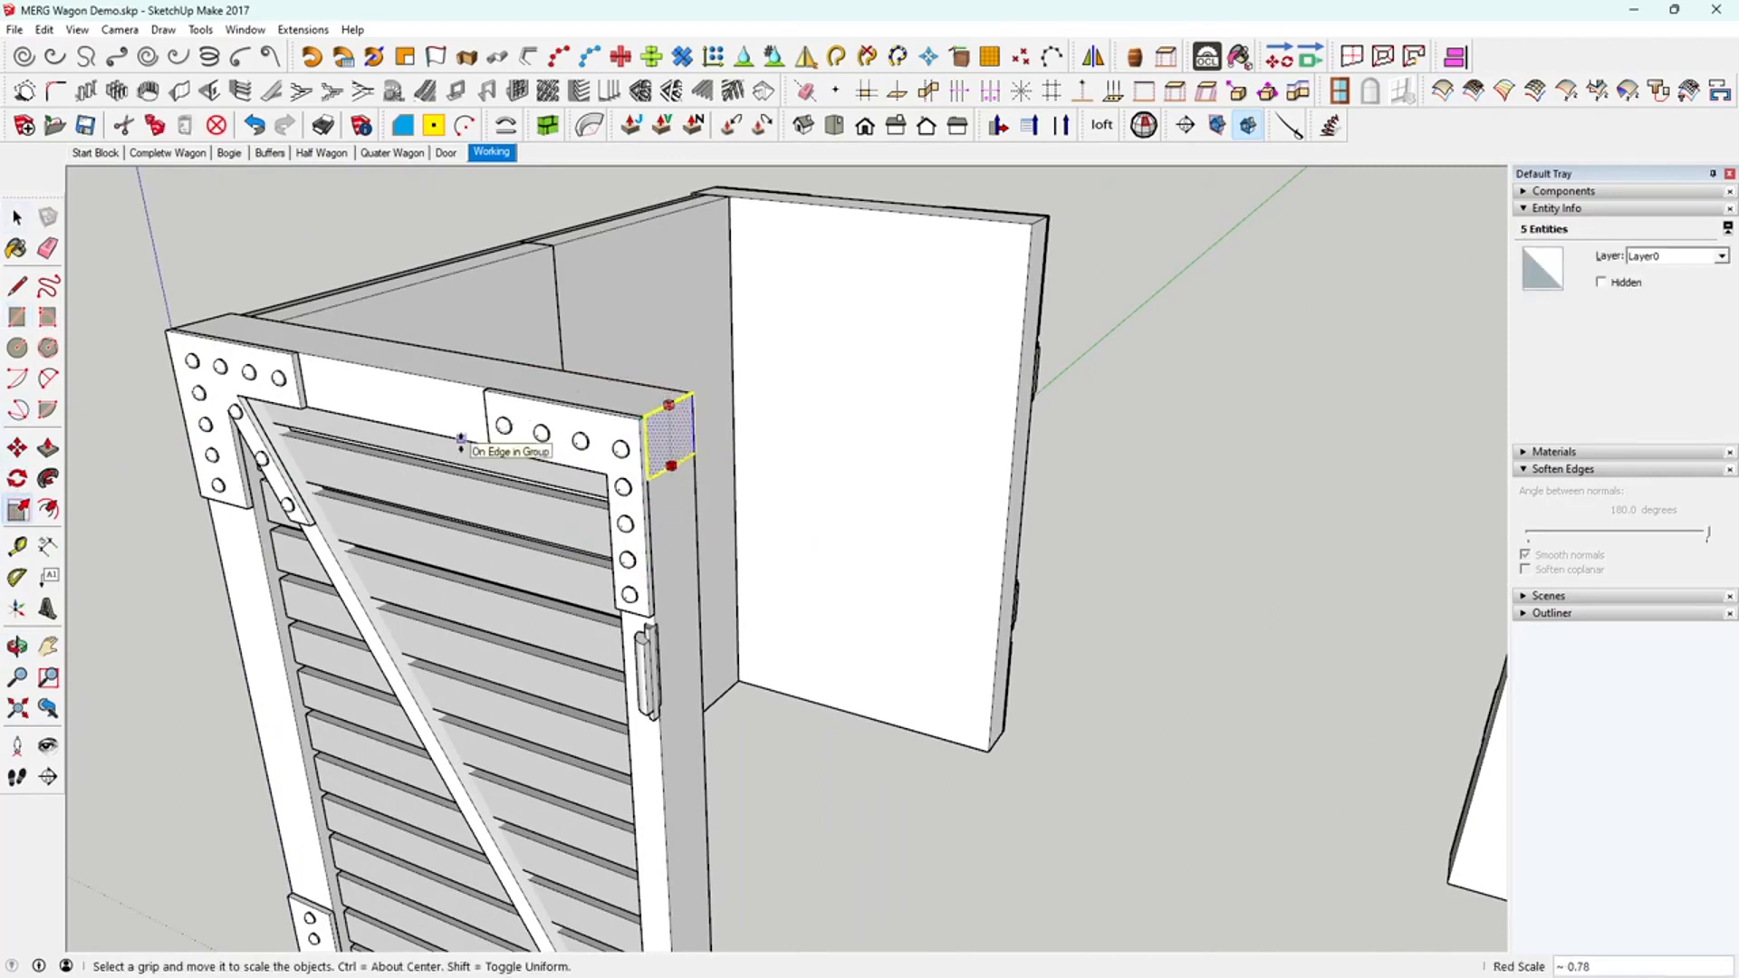
middle_drag(435, 415, 589, 476)
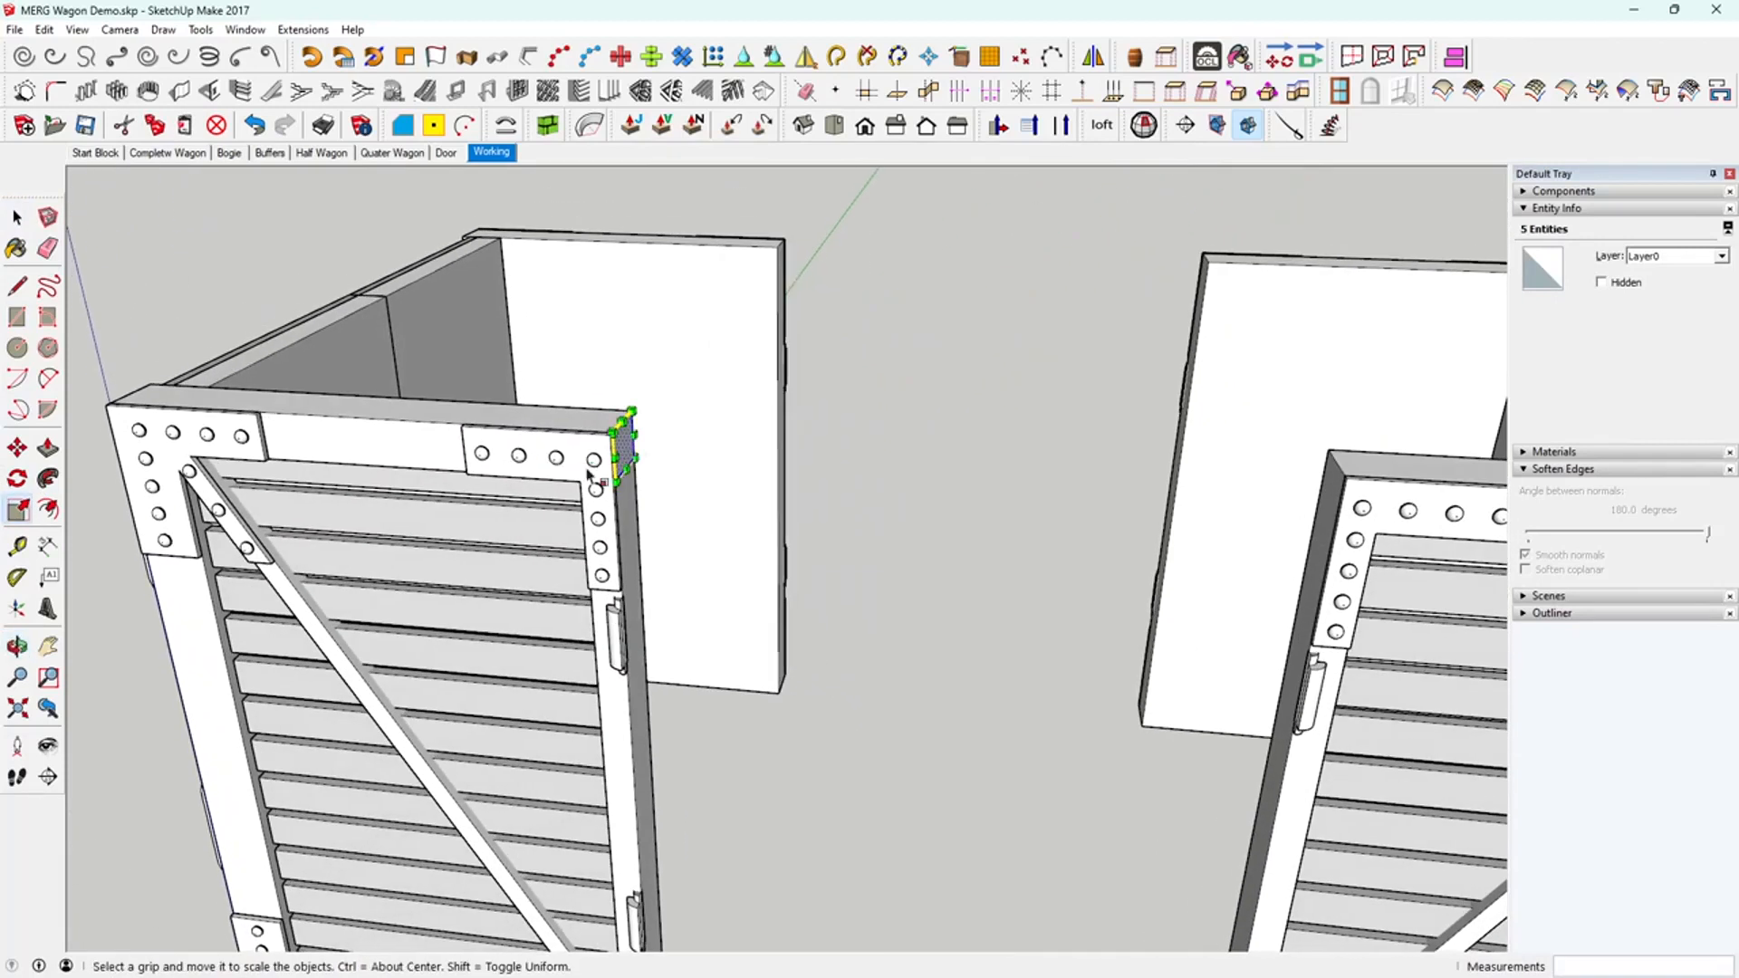
- Push/Pull the rectangle 20.00 m across the gap to meet the front-right wagon corner
click(48, 448)
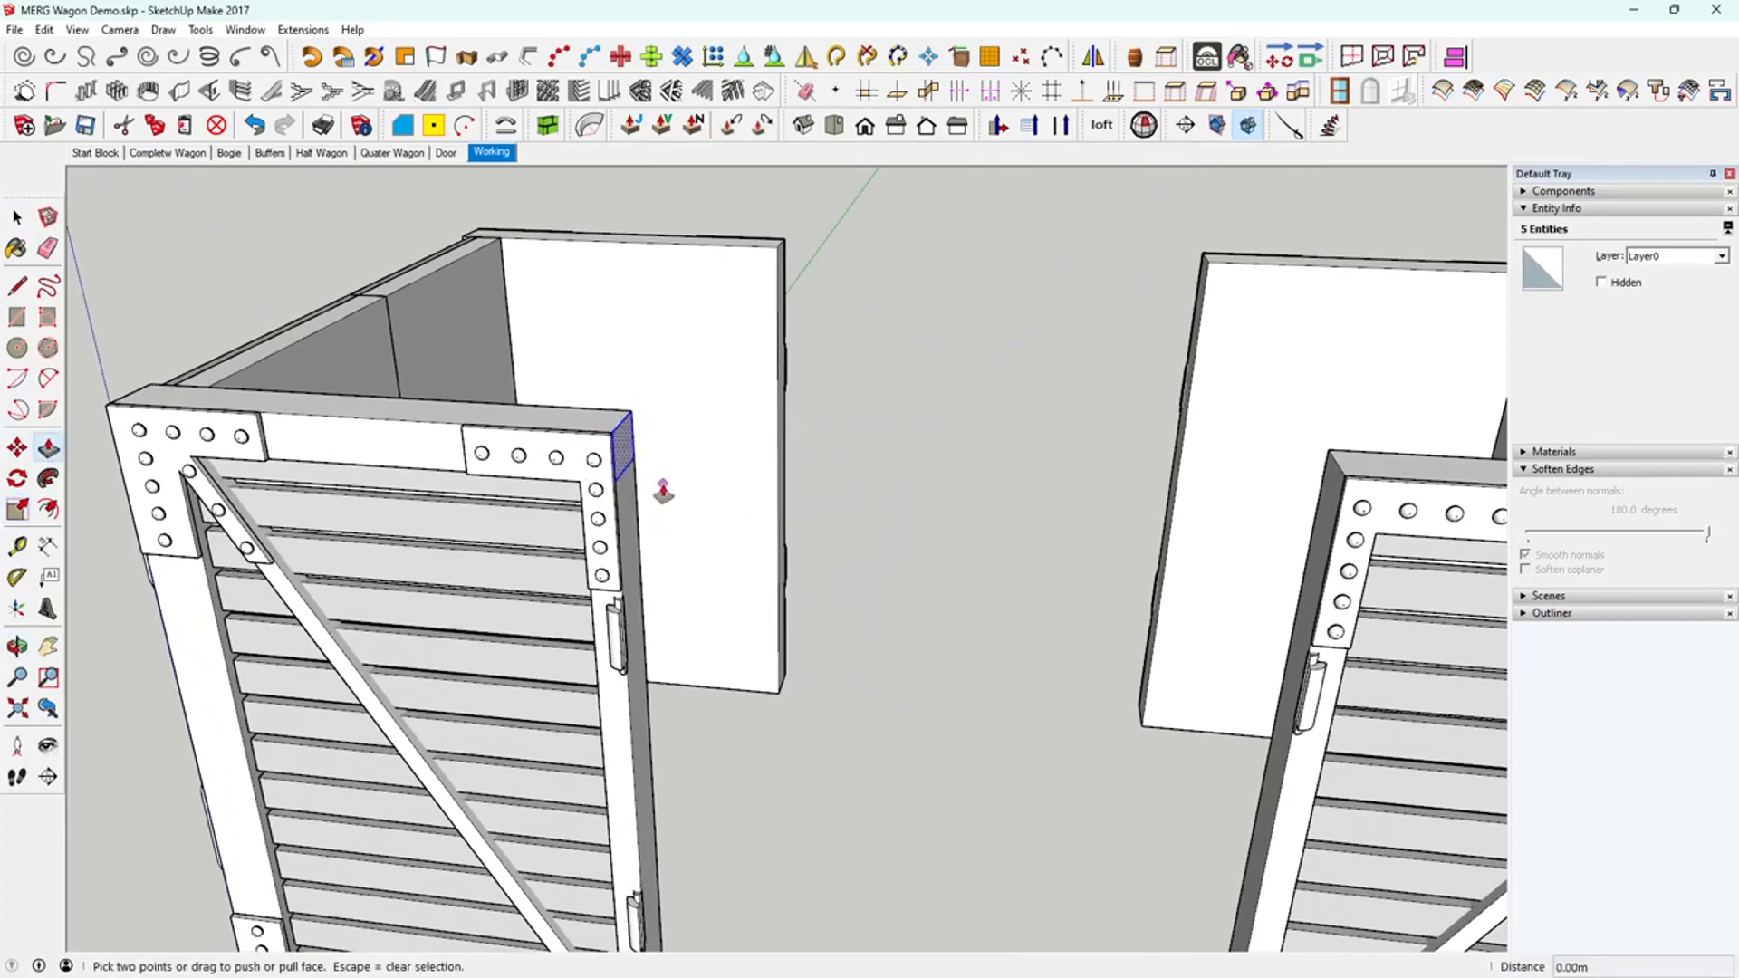
click(632, 463)
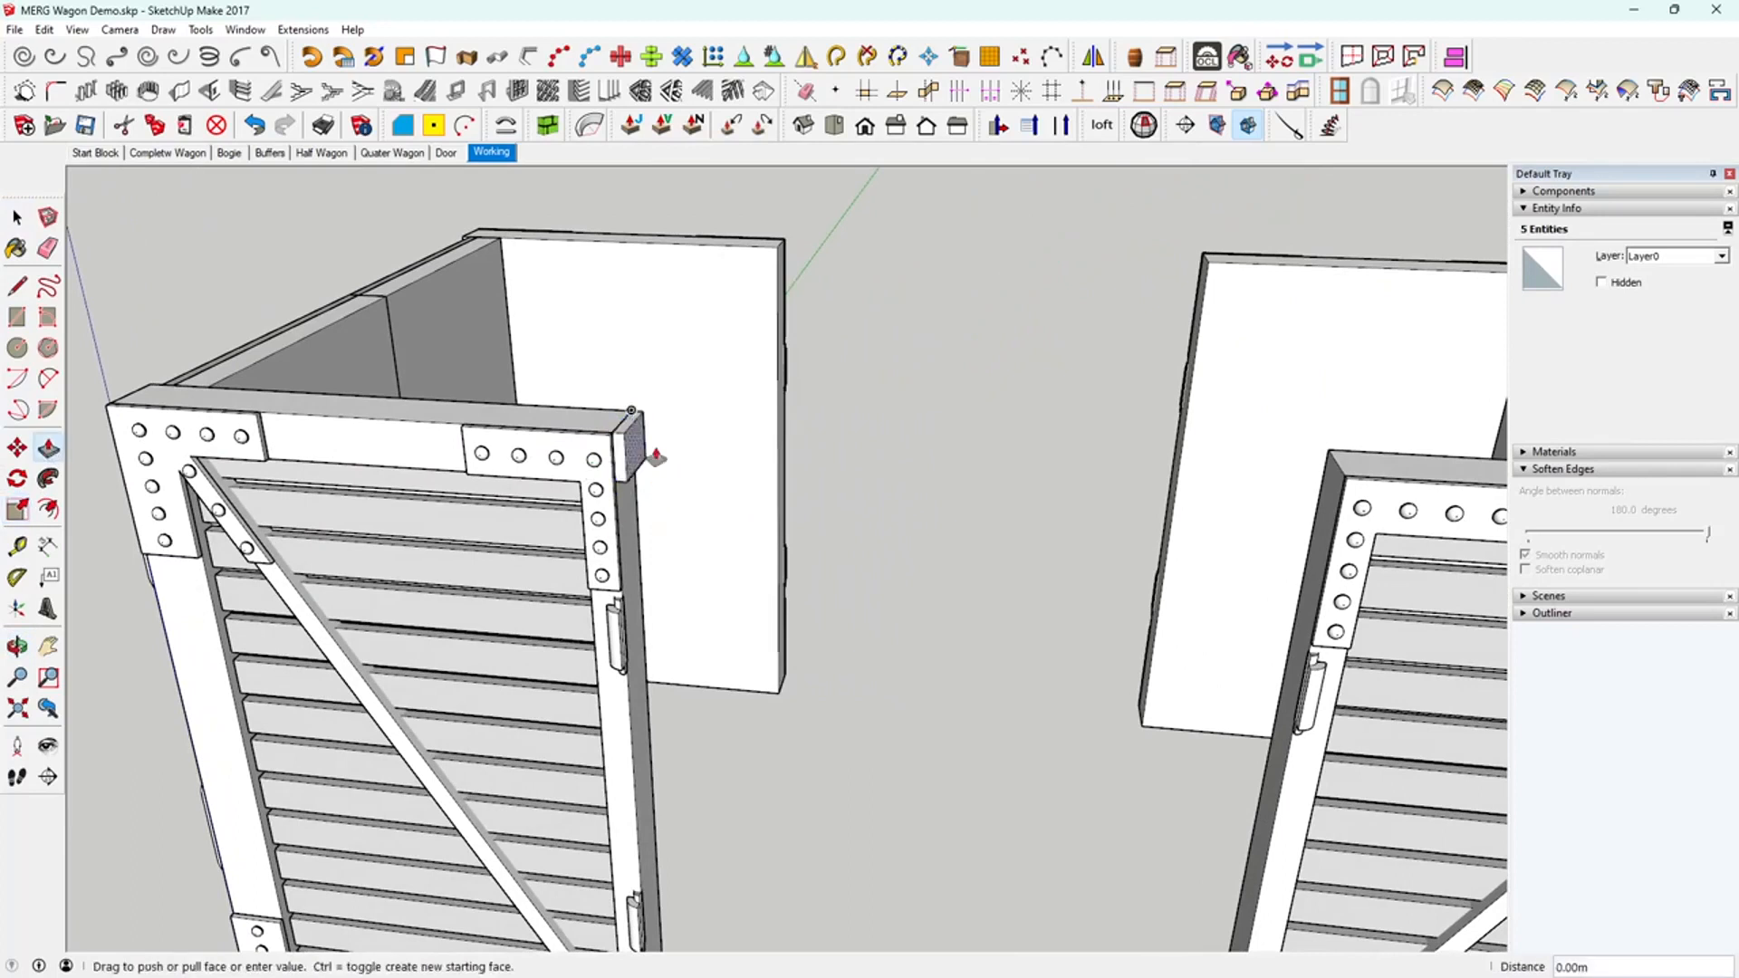
click(1344, 478)
scroll(1105, 462, down, 5)
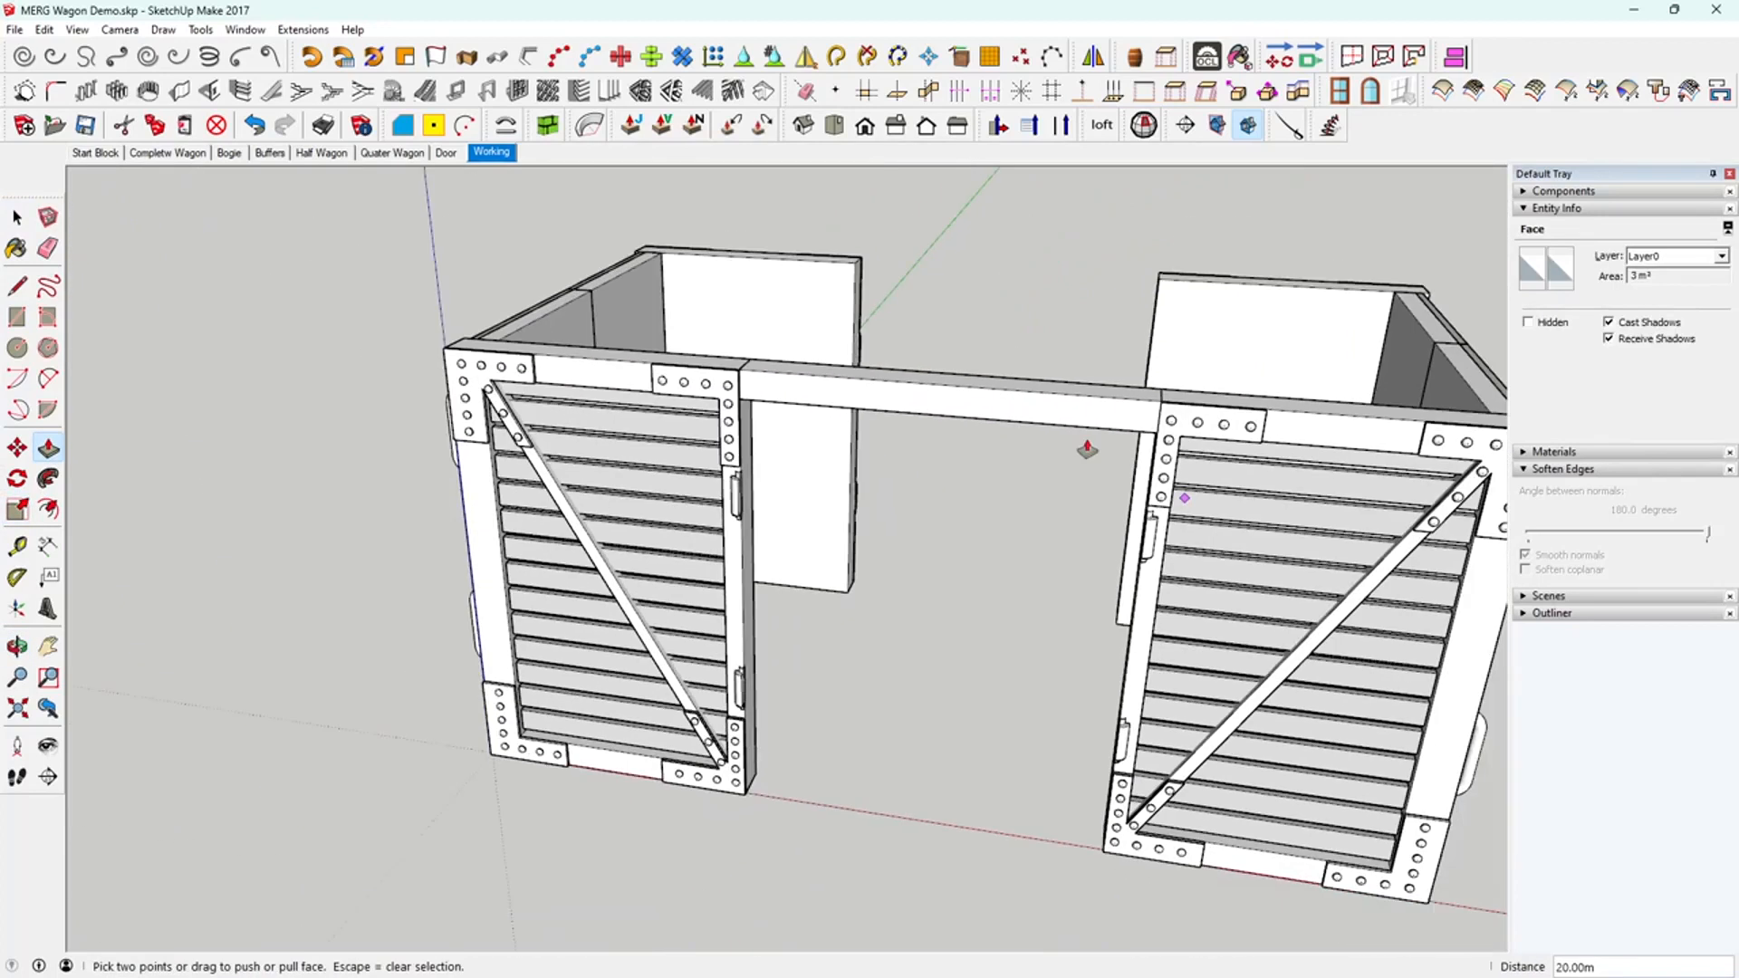
middle_drag(1088, 470, 1064, 464)
- Select all the geometry of the new top beam and make it a group
key(space)
triple_click(943, 417)
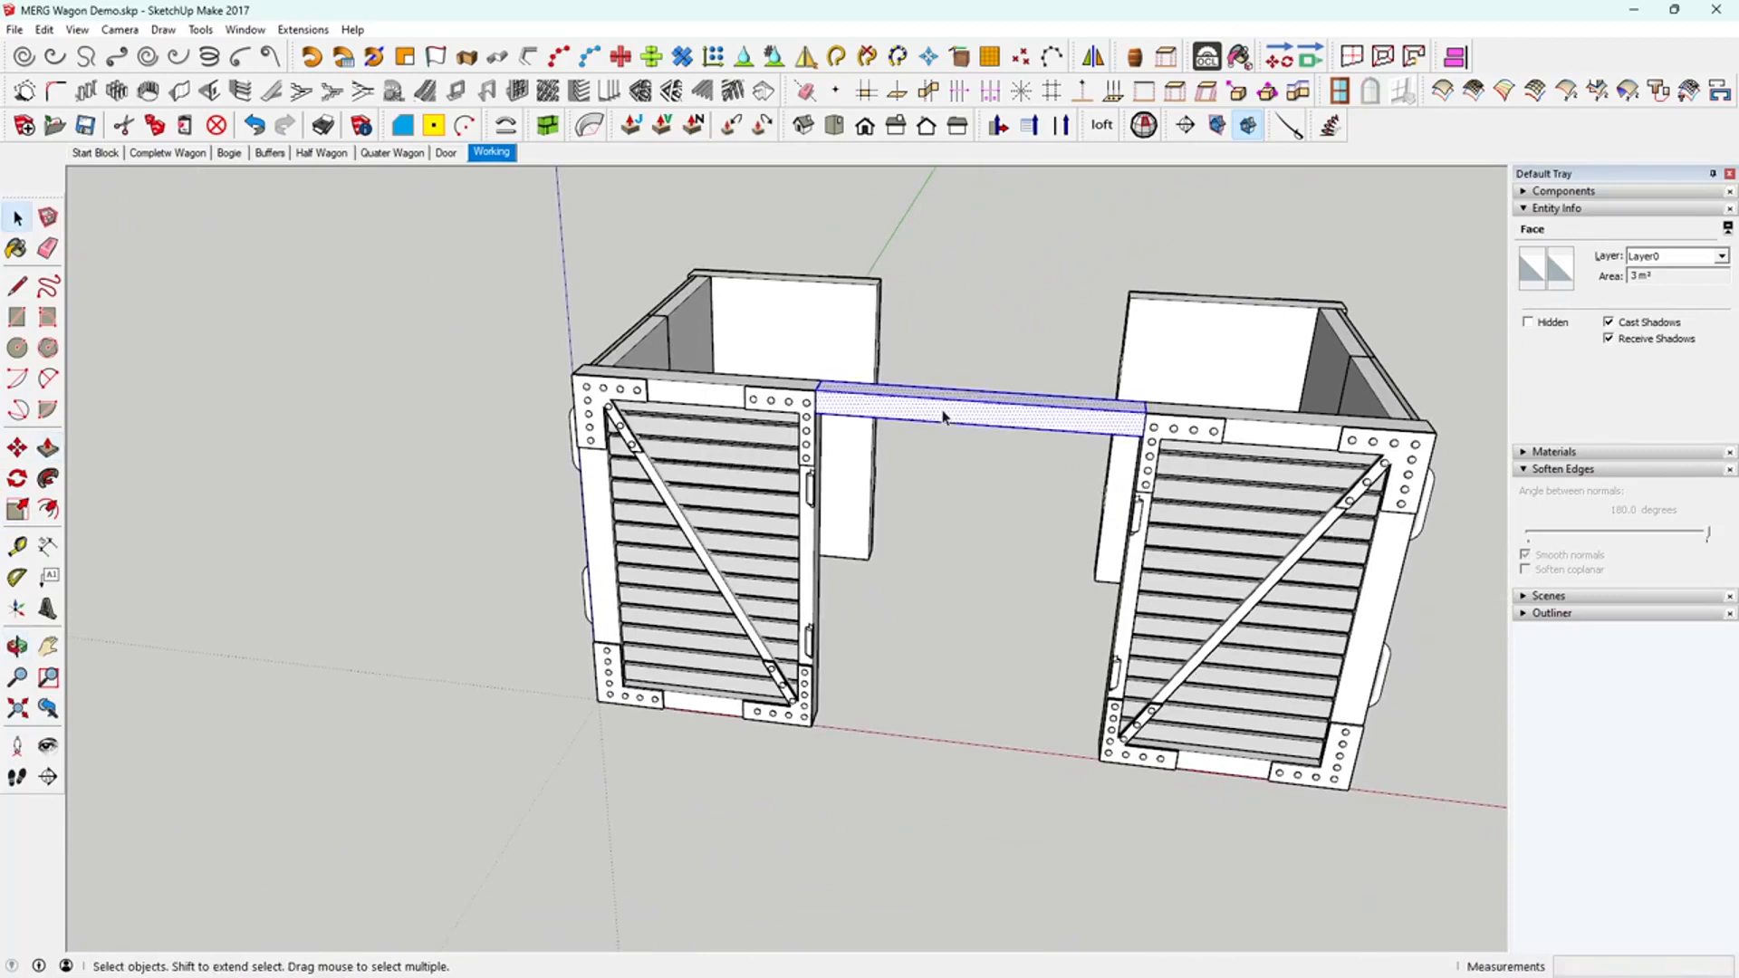
right_click(943, 416)
click(1010, 486)
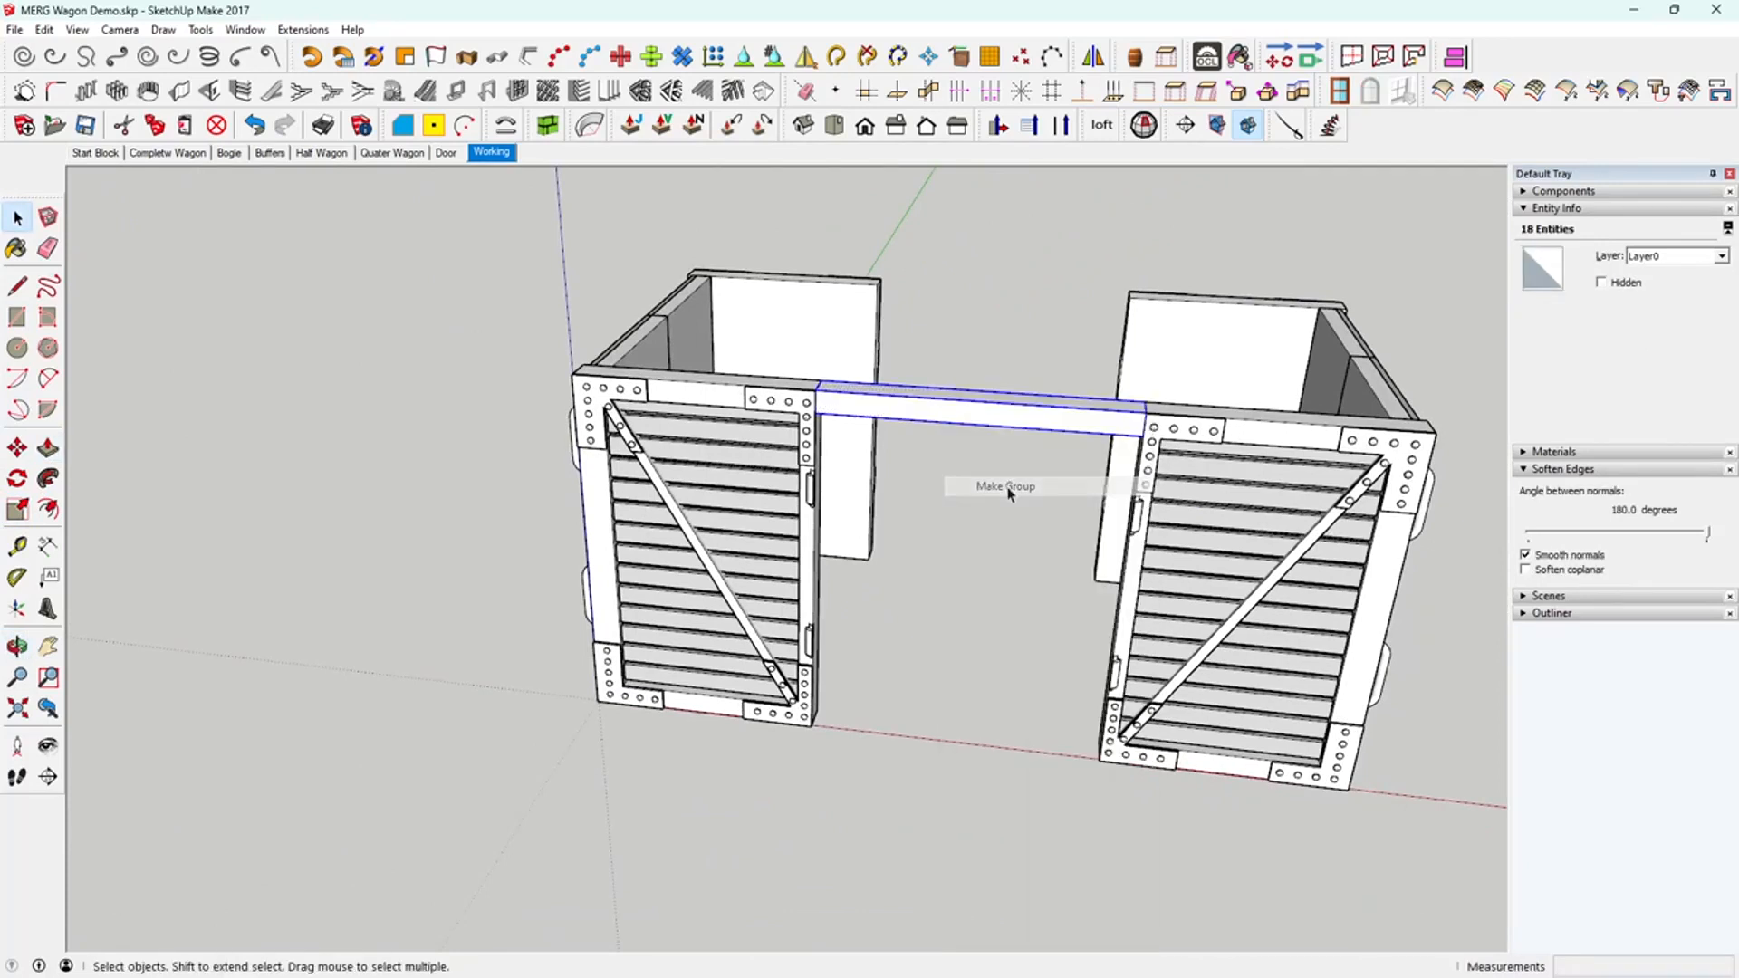
middle_drag(895, 517, 535, 429)
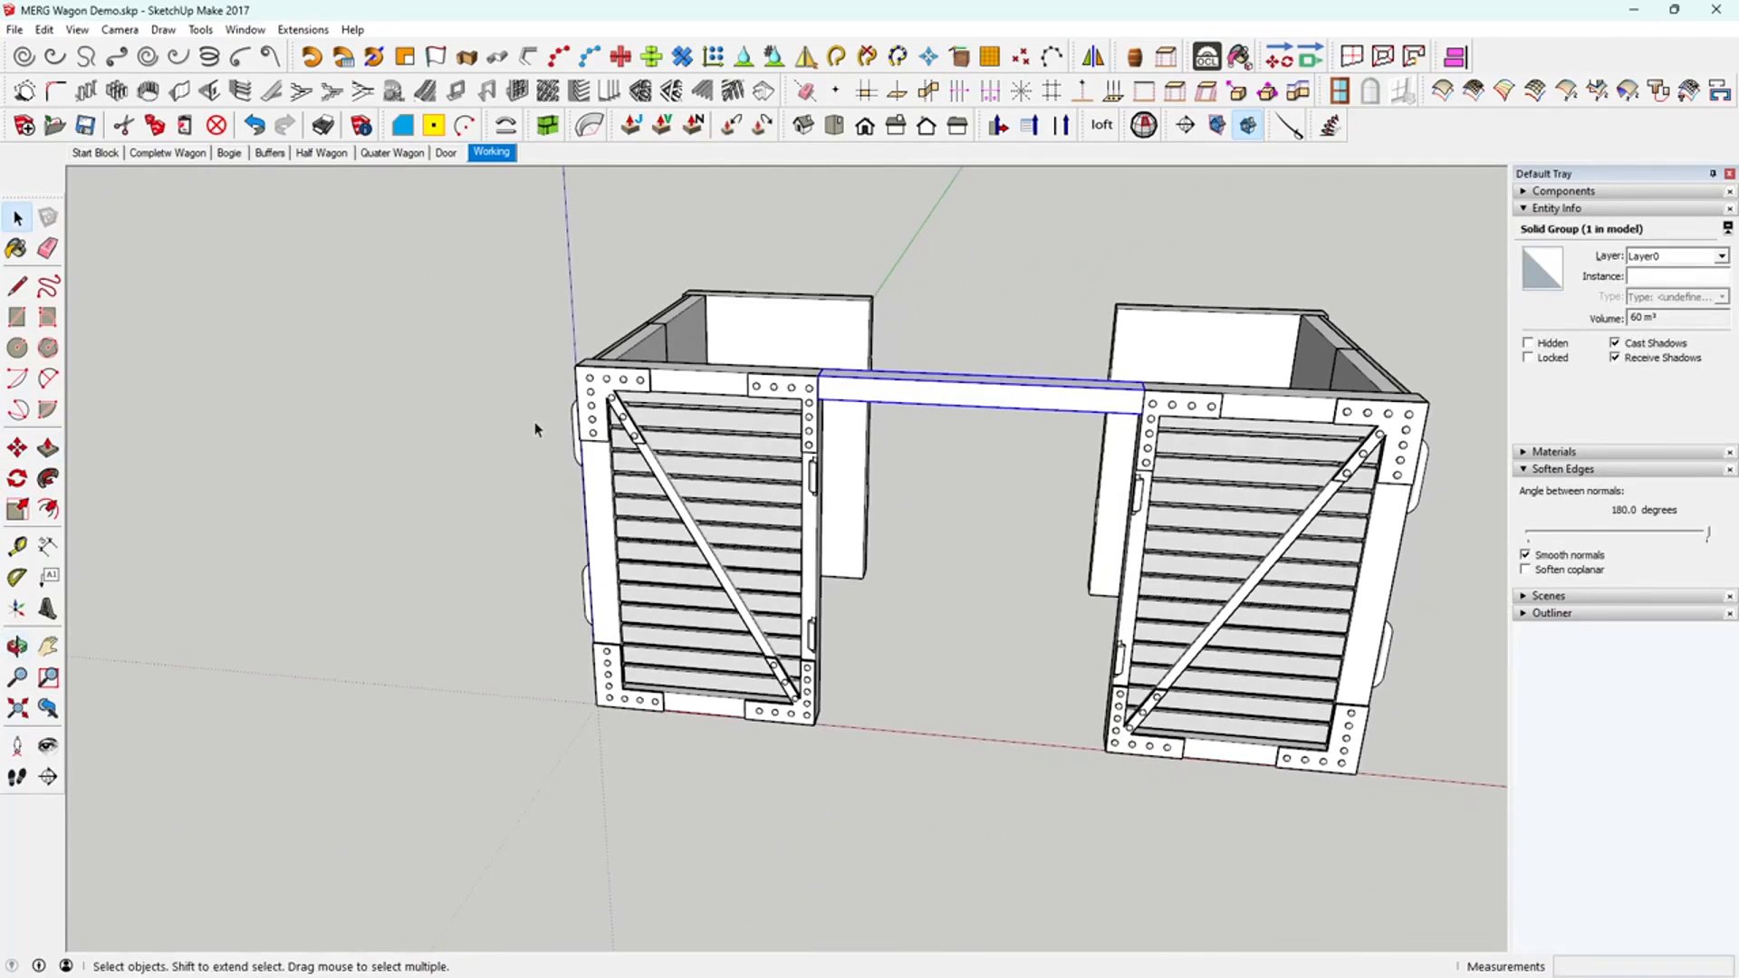
- Copy the top beam group straight down to the bottom of the opening, aligned with the underside of the wagon corners
click(18, 447)
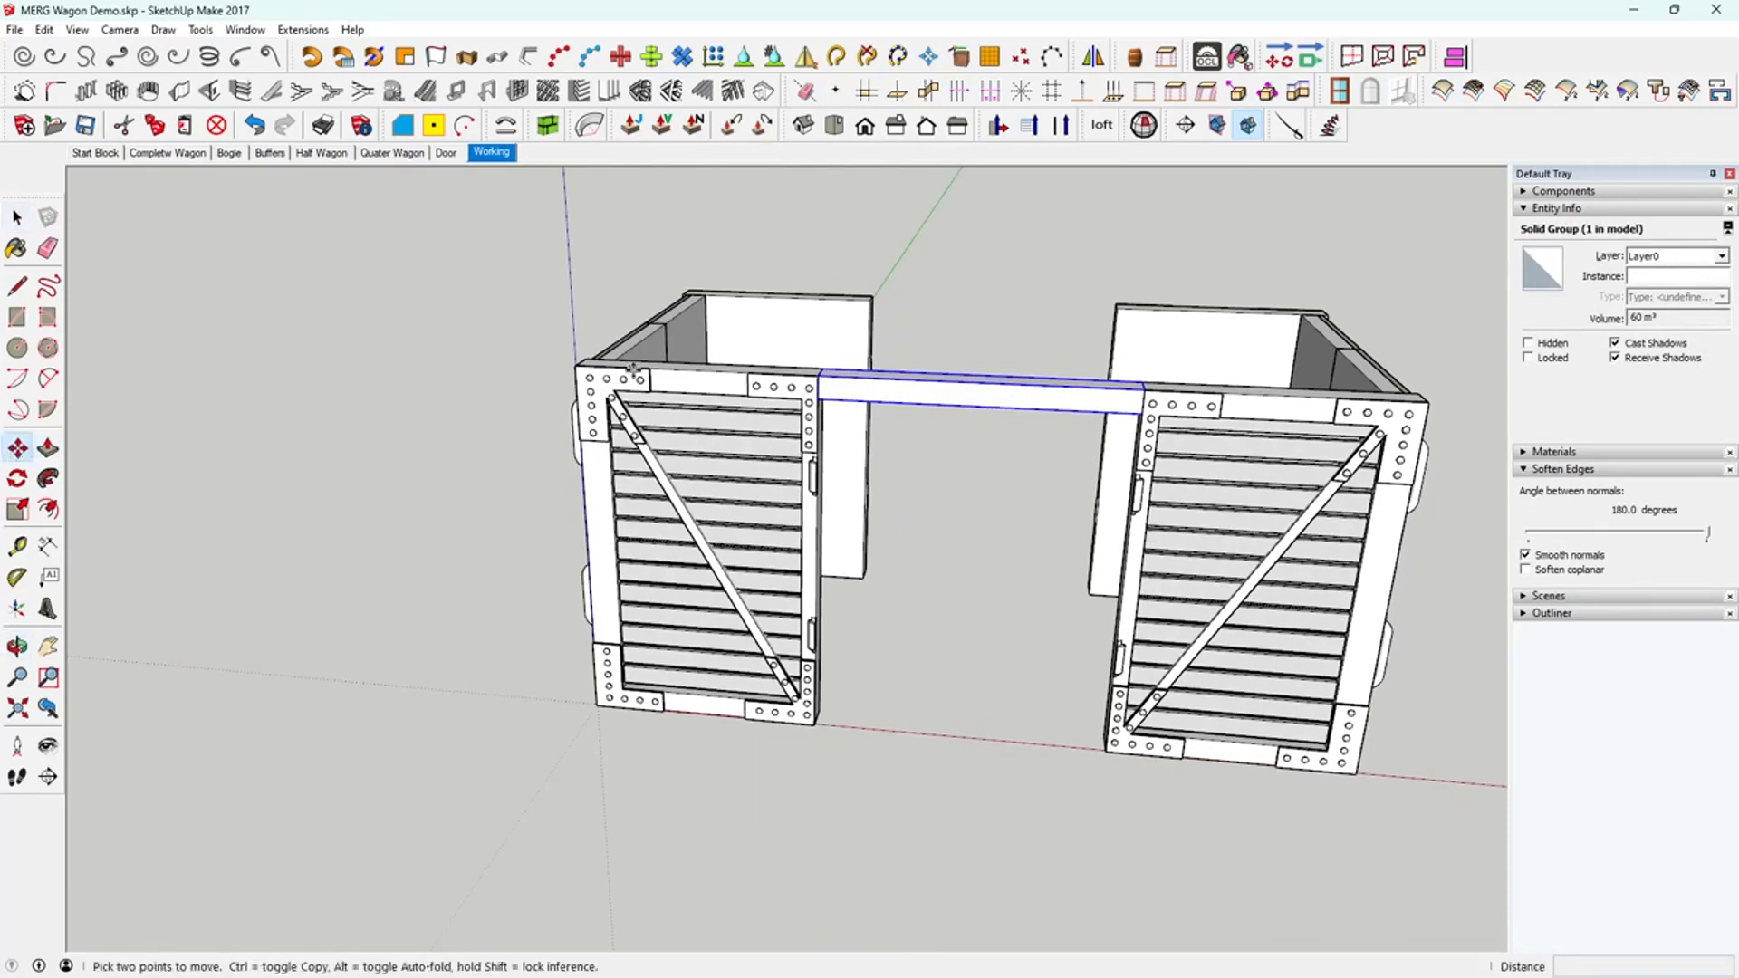
click(818, 377)
key(ctrl)
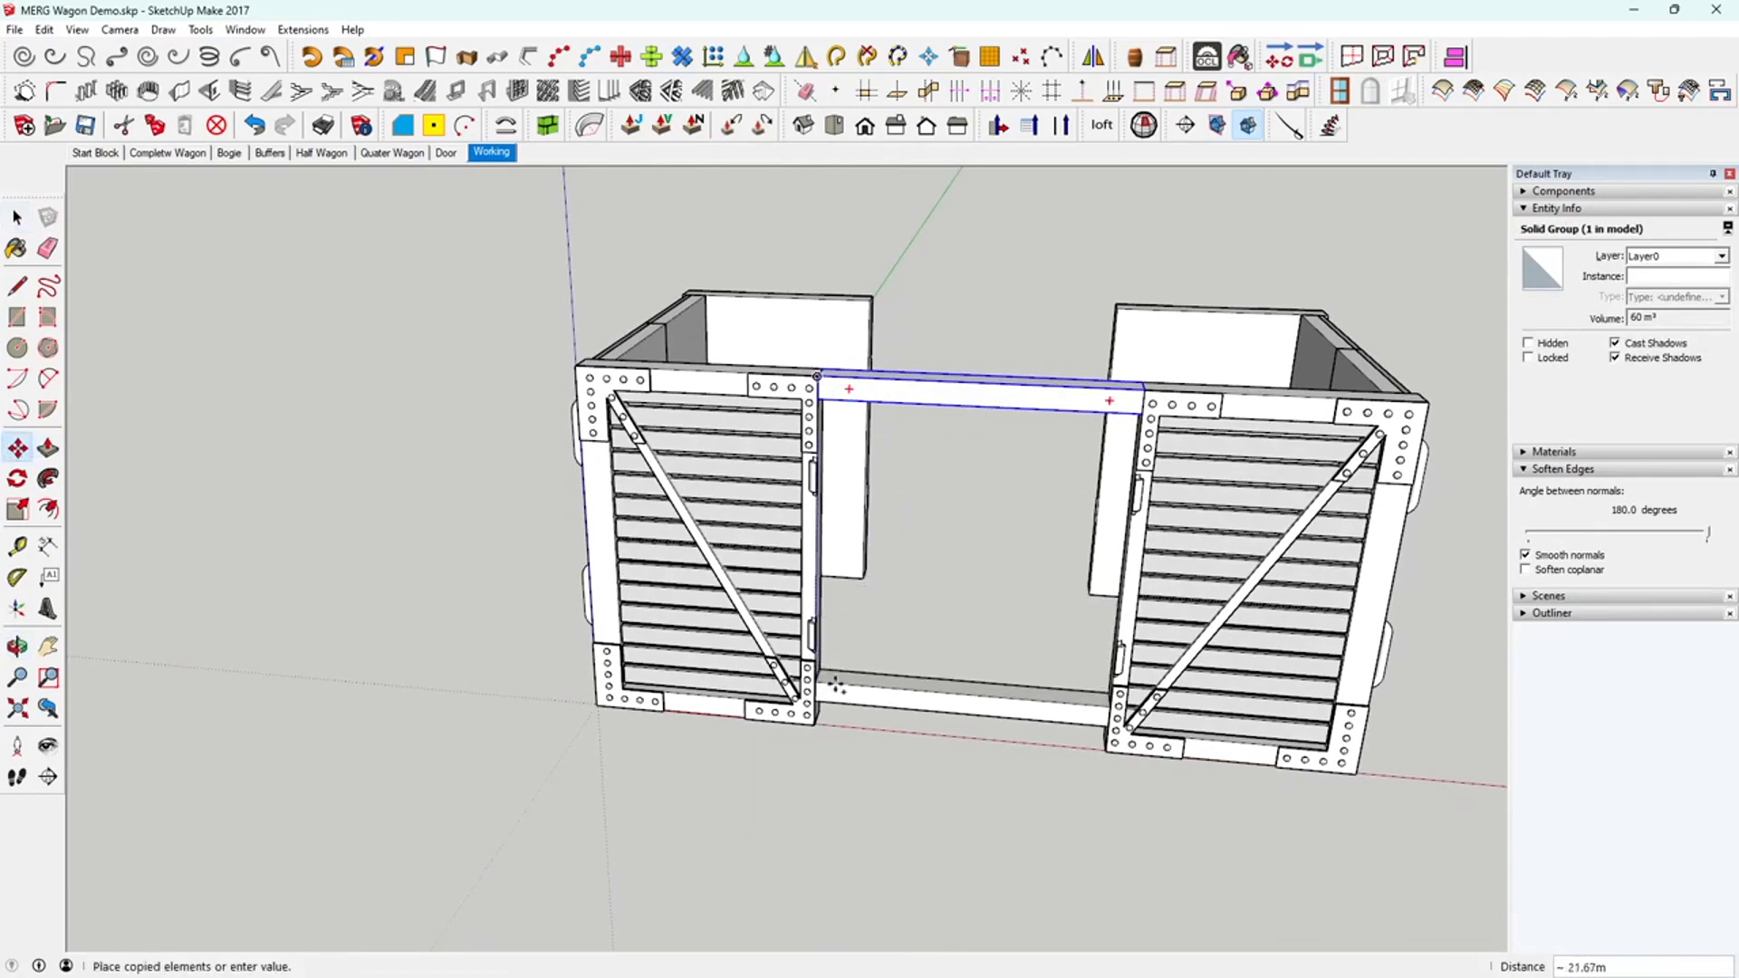
middle_drag(838, 689, 781, 229)
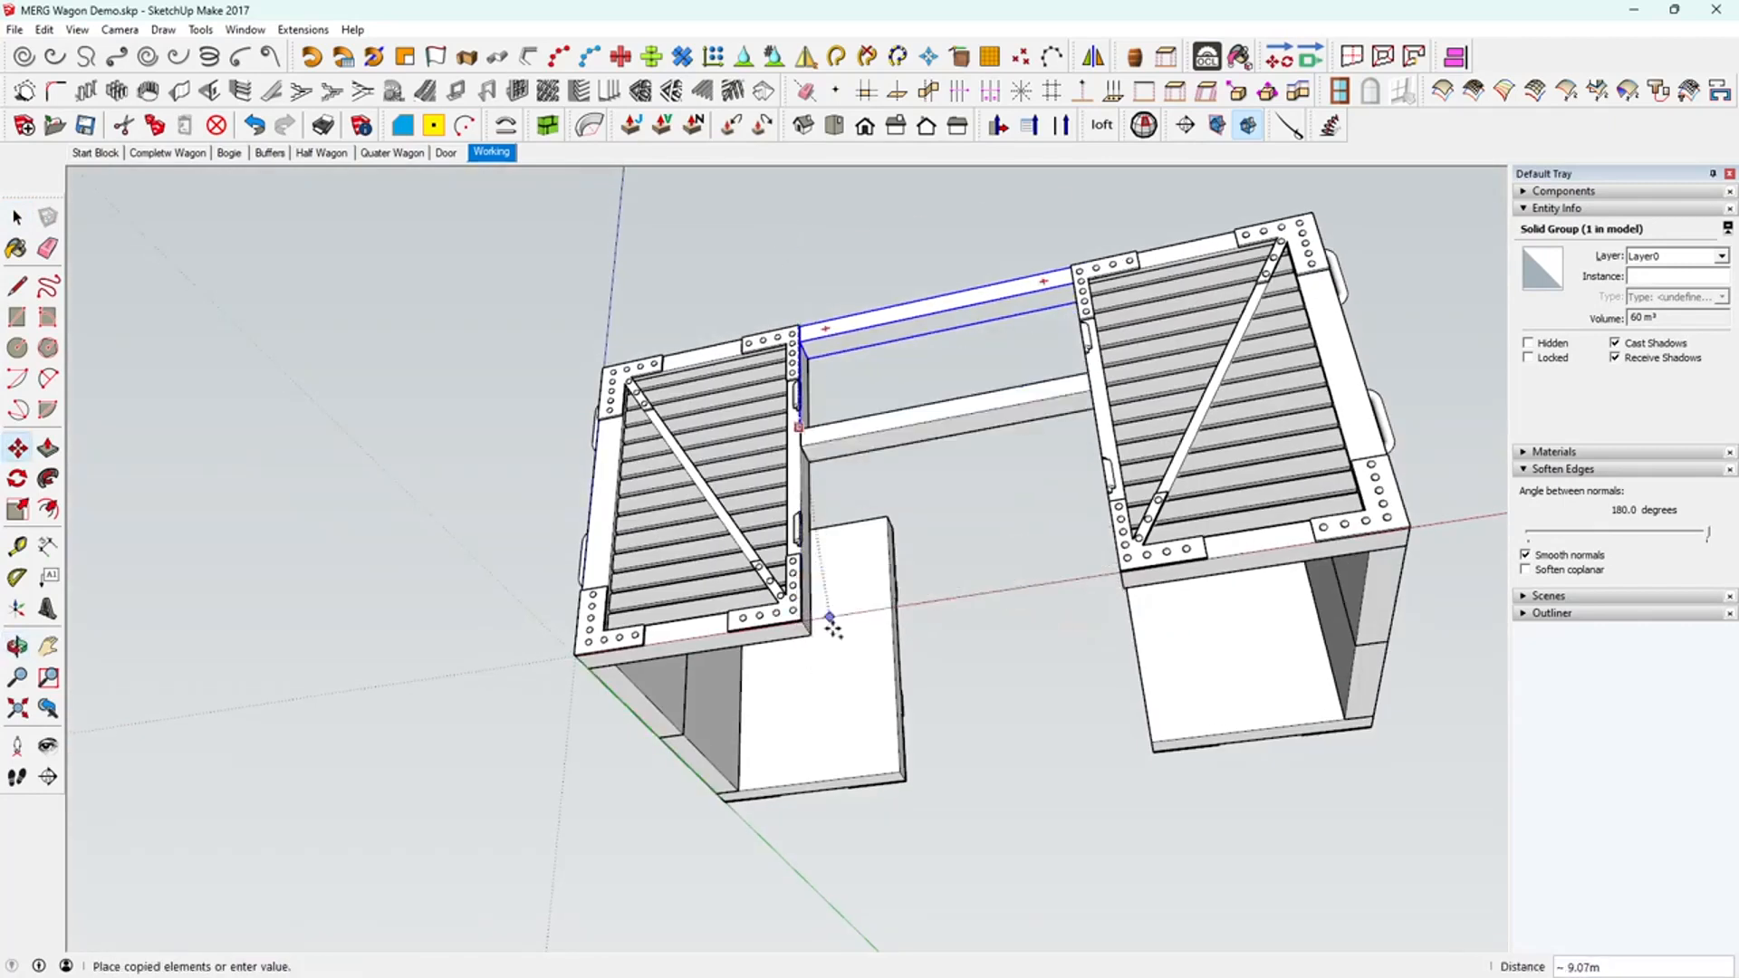
click(829, 725)
click(802, 594)
click(805, 620)
middle_drag(804, 619, 1000, 670)
scroll(856, 643, up, 8)
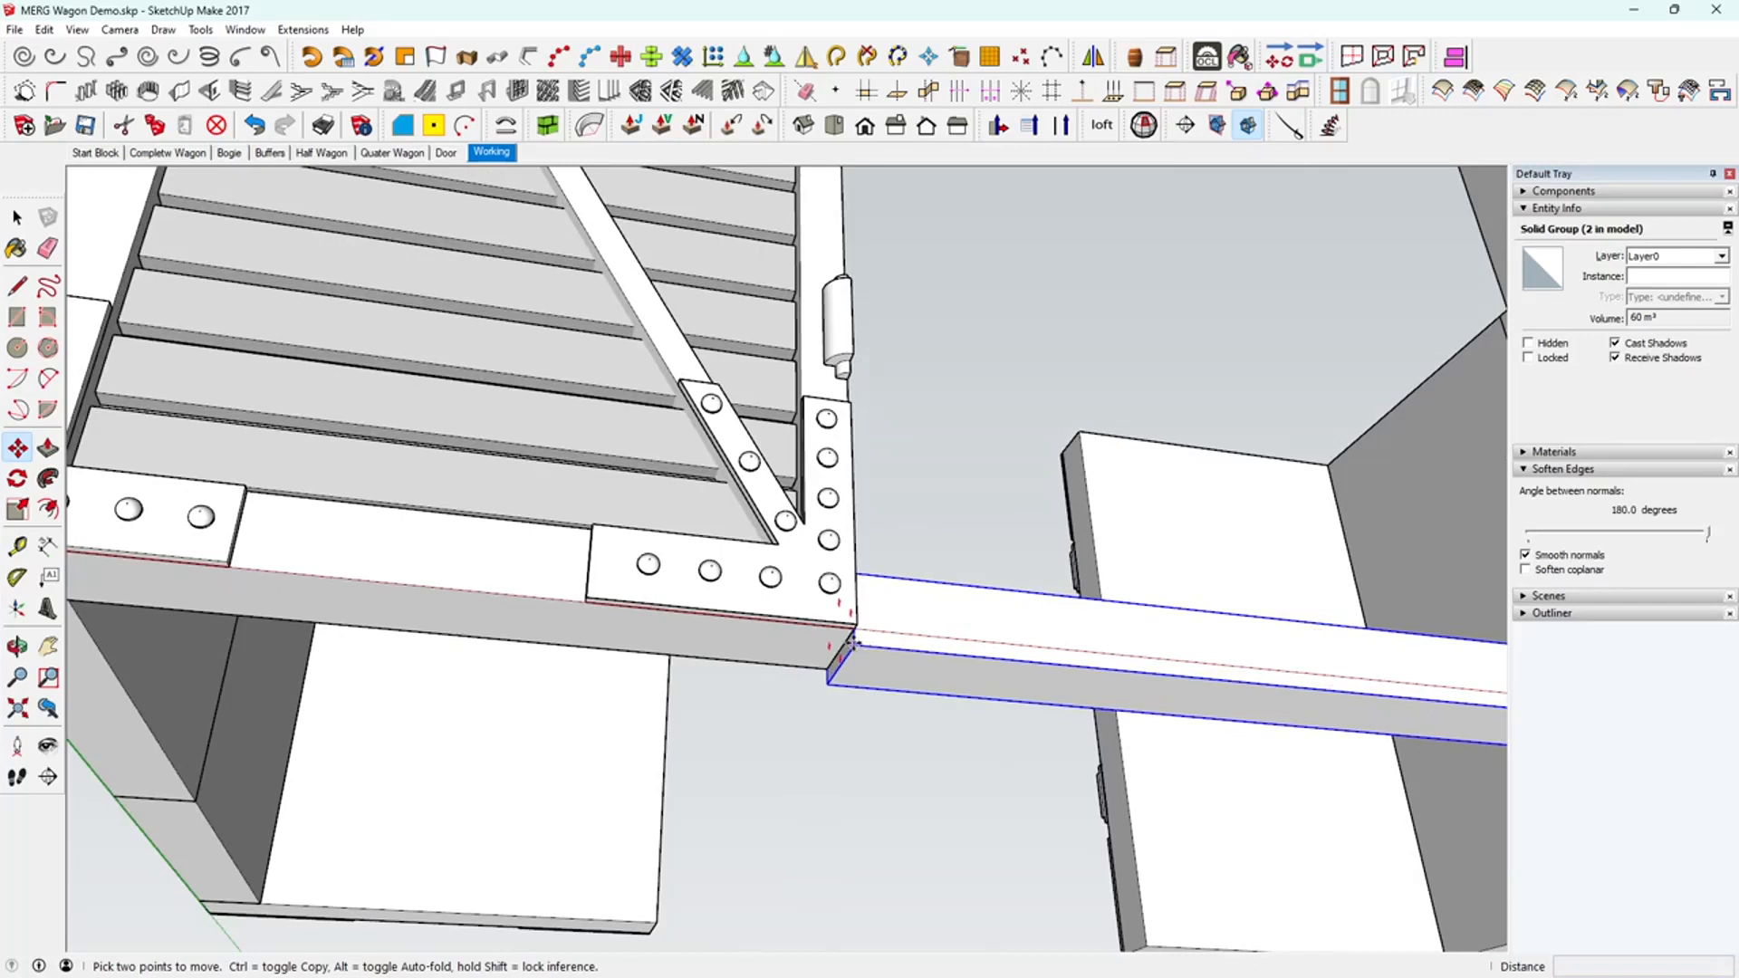
- Select both the top and bottom beams, combine them into one group and clear the selection
scroll(914, 654, down, 5)
scroll(914, 654, down, 3)
middle_drag(1060, 613, 880, 812)
key(space)
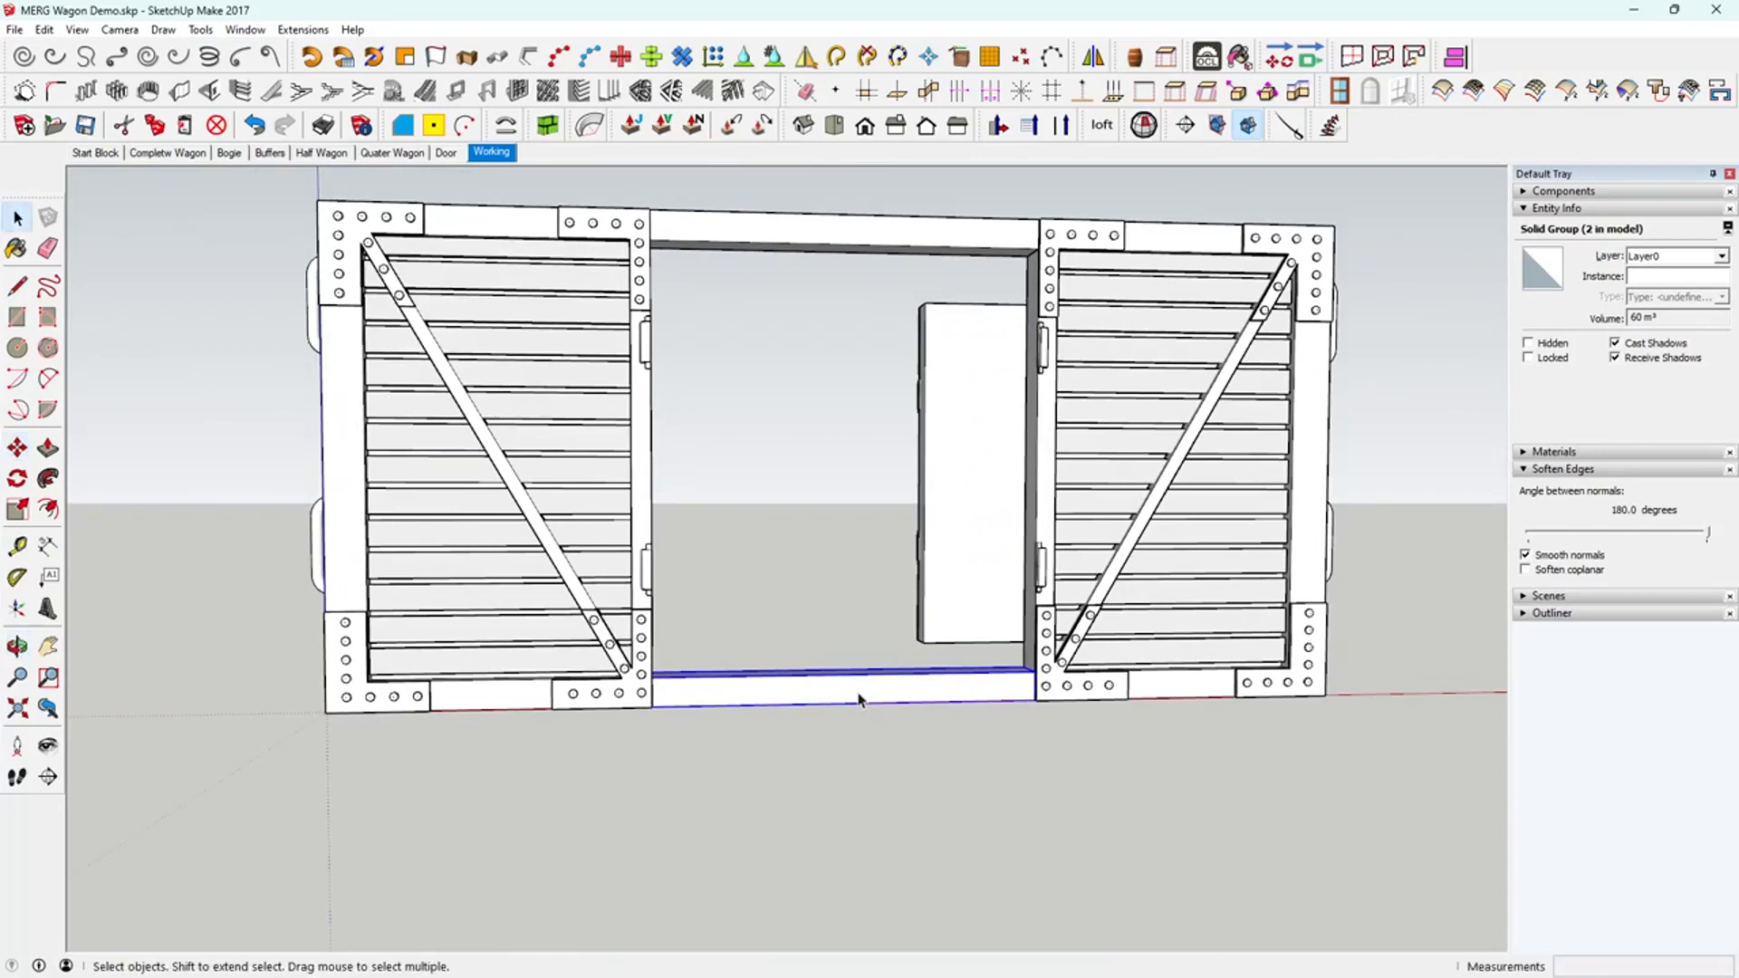
shift+click(850, 240)
right_click(850, 238)
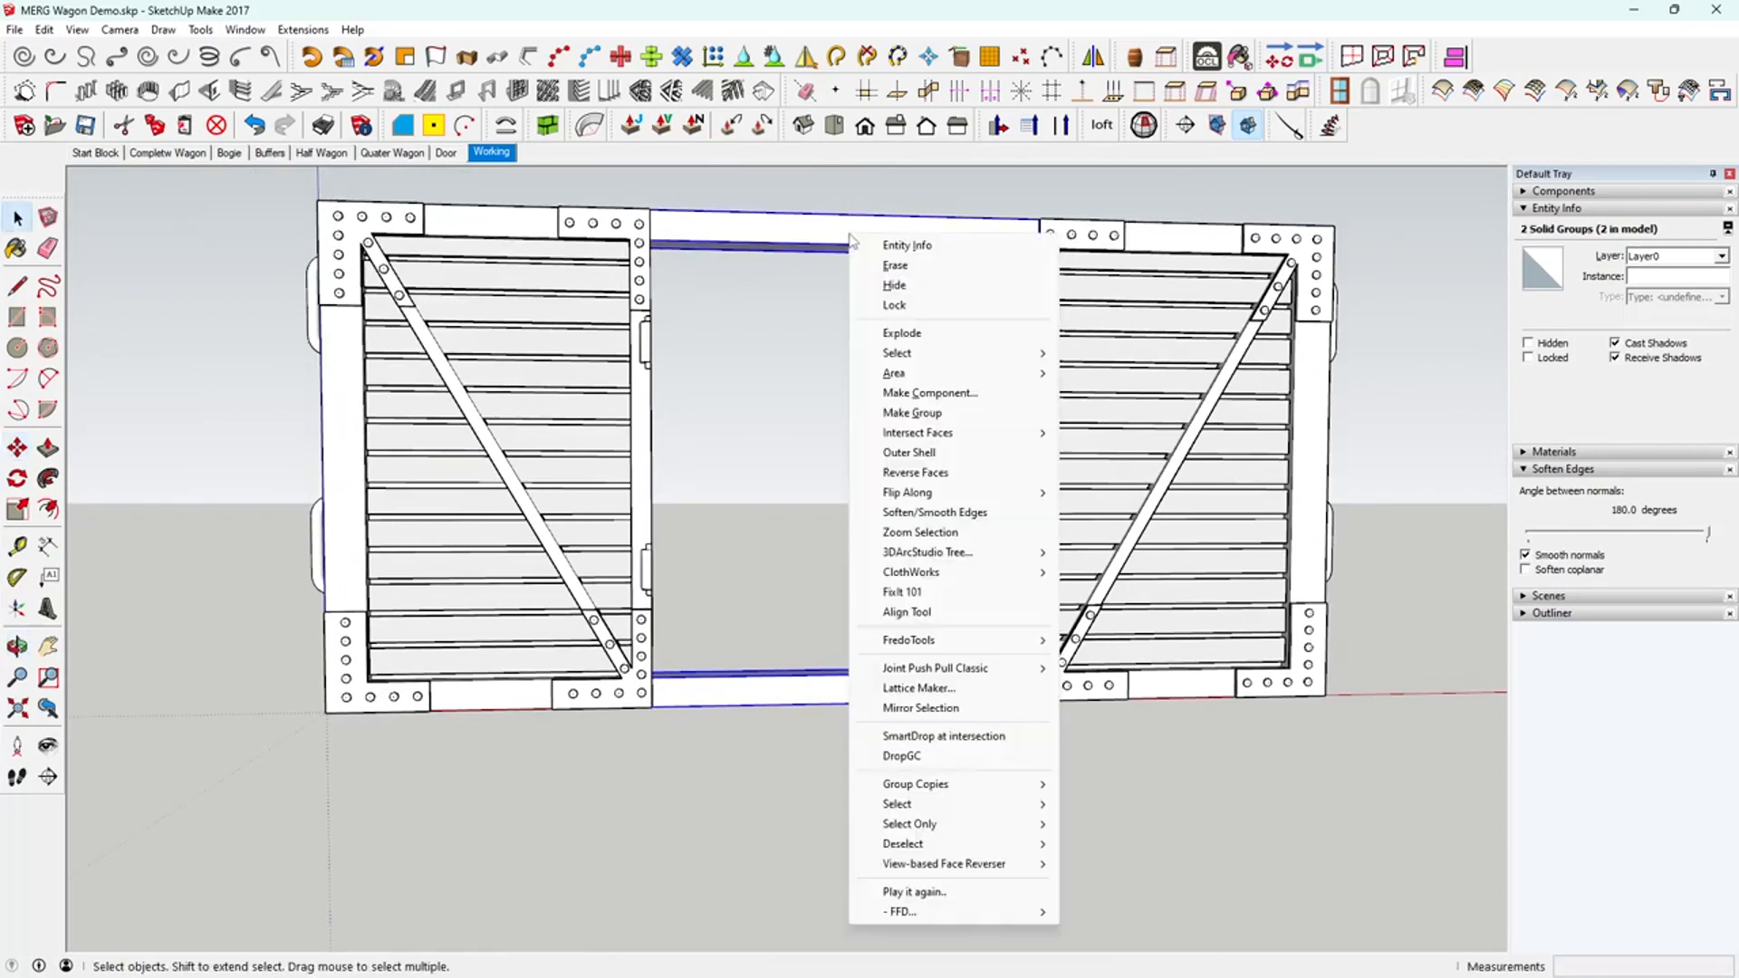
click(926, 419)
middle_drag(865, 580, 794, 691)
click(767, 774)
middle_drag(767, 774, 743, 715)
- Draw a 22.00 by 10.00 m rectangle from the opening's lower-left back corner to the midpoint of the top beam's underside
click(16, 317)
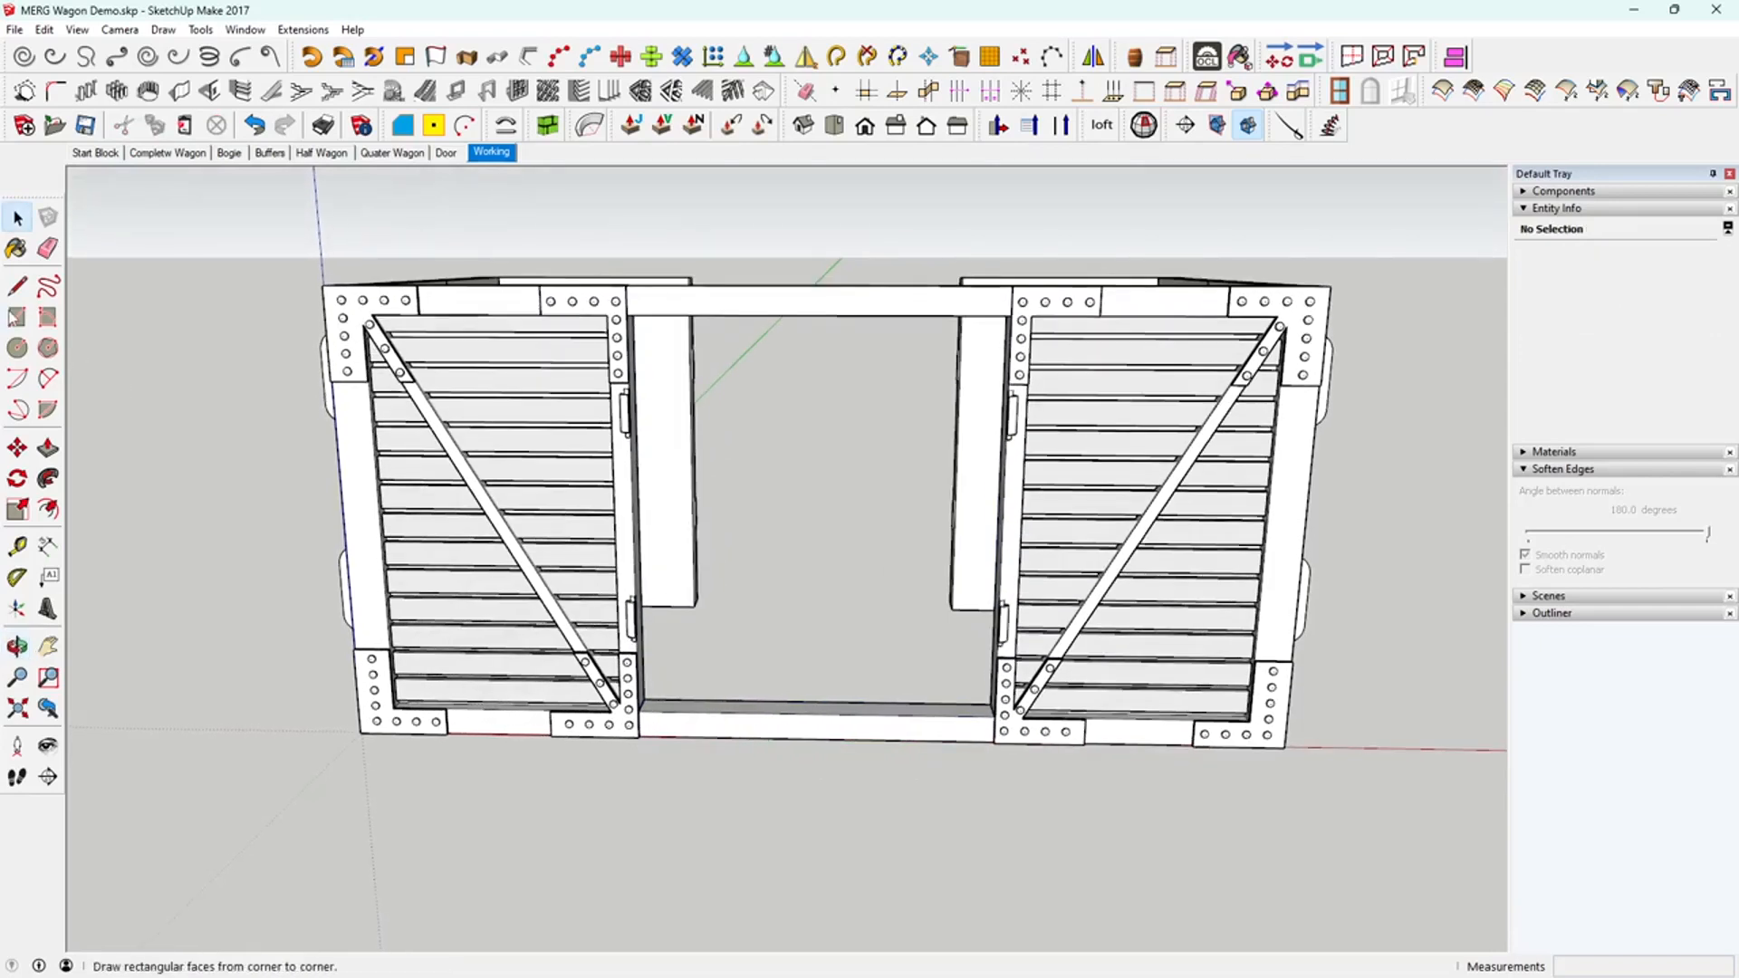
click(17, 319)
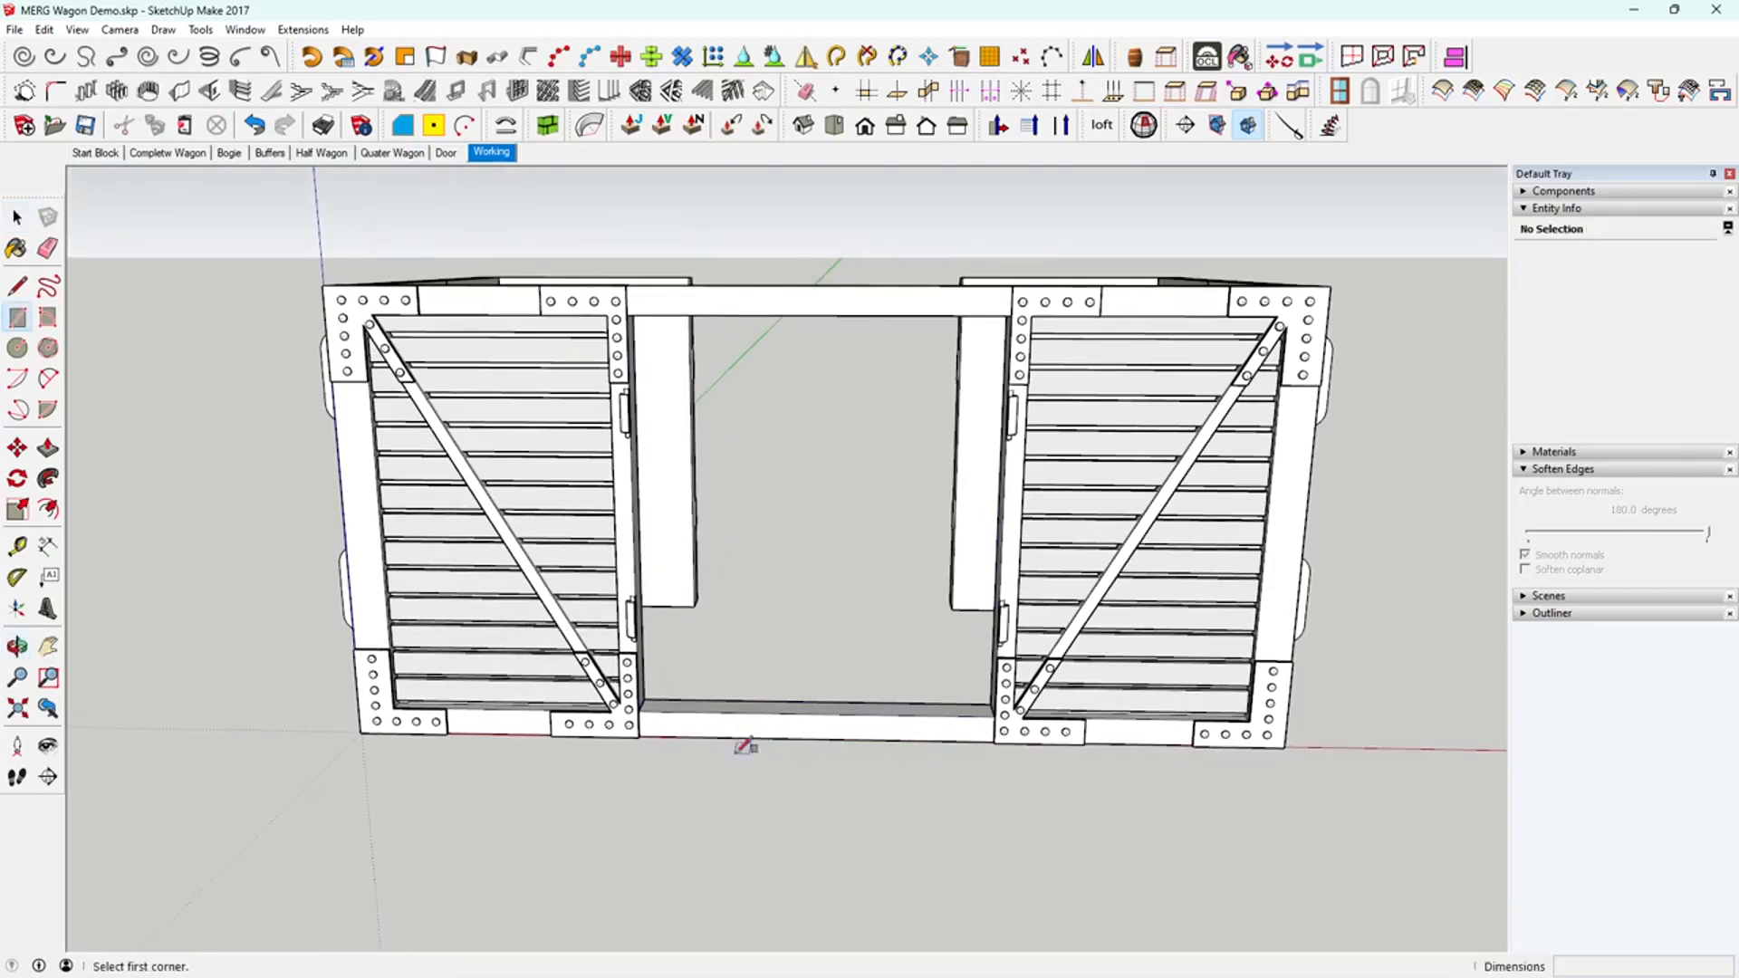
mouse_move(660, 702)
middle_down()
mouse_move(638, 720)
mouse_move(649, 698)
middle_up()
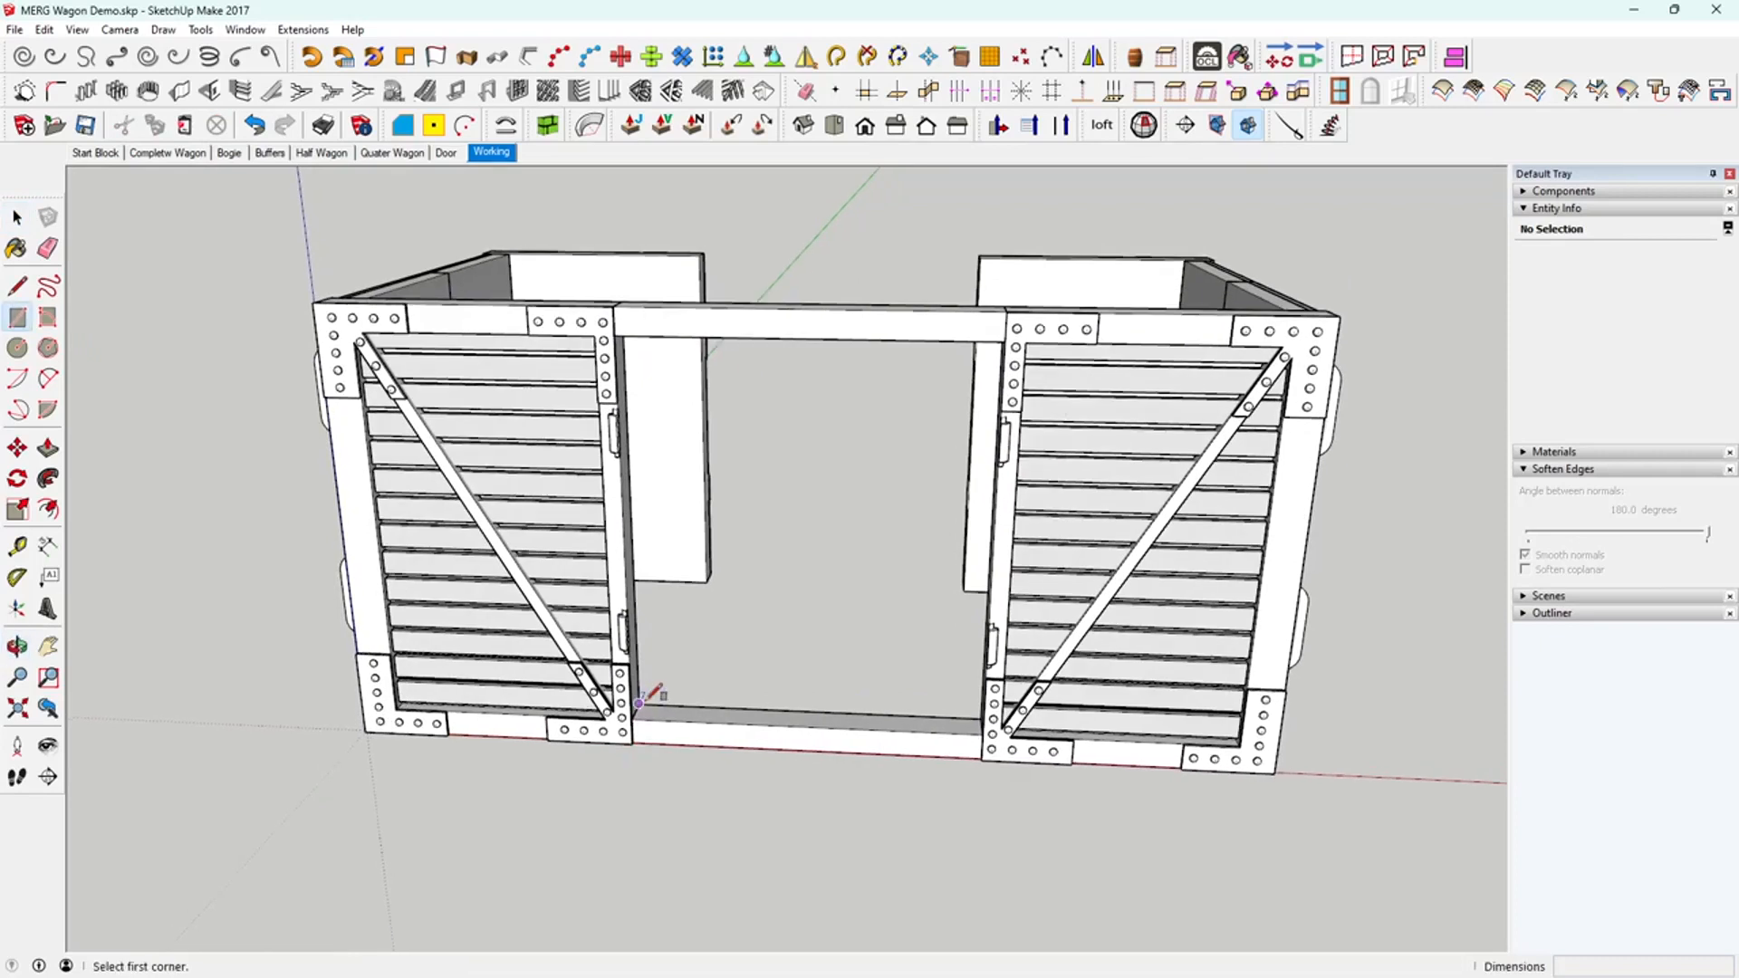
click(640, 703)
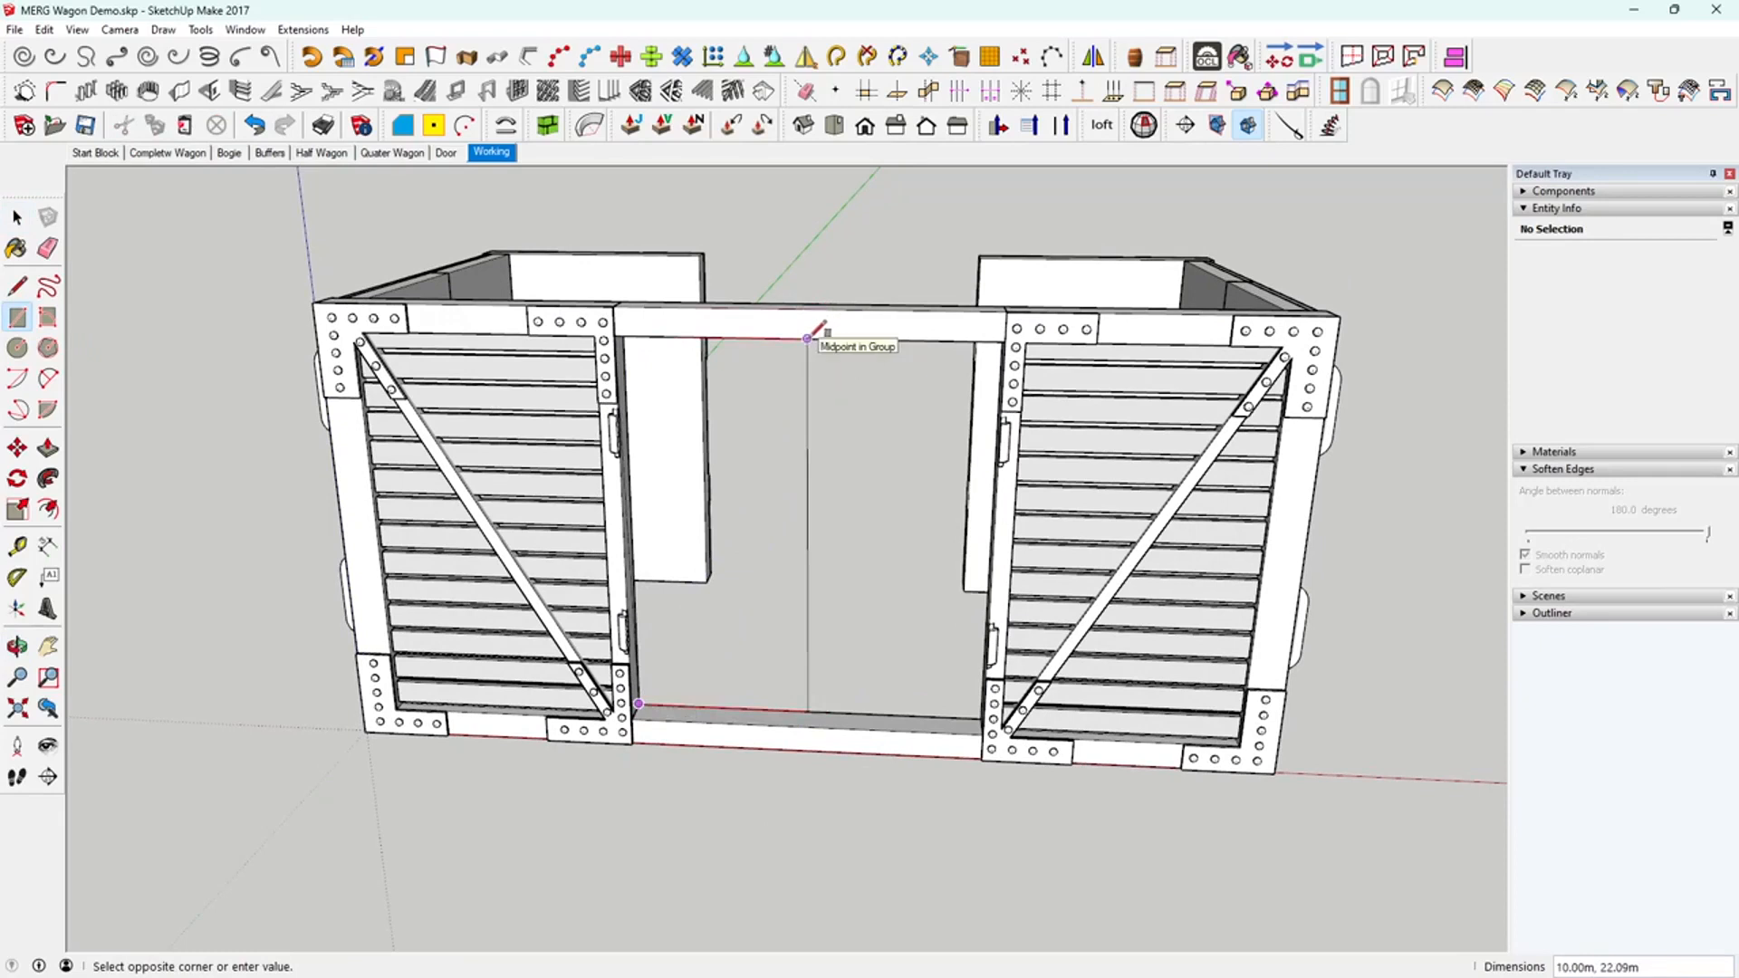
middle_drag(808, 338, 820, 258)
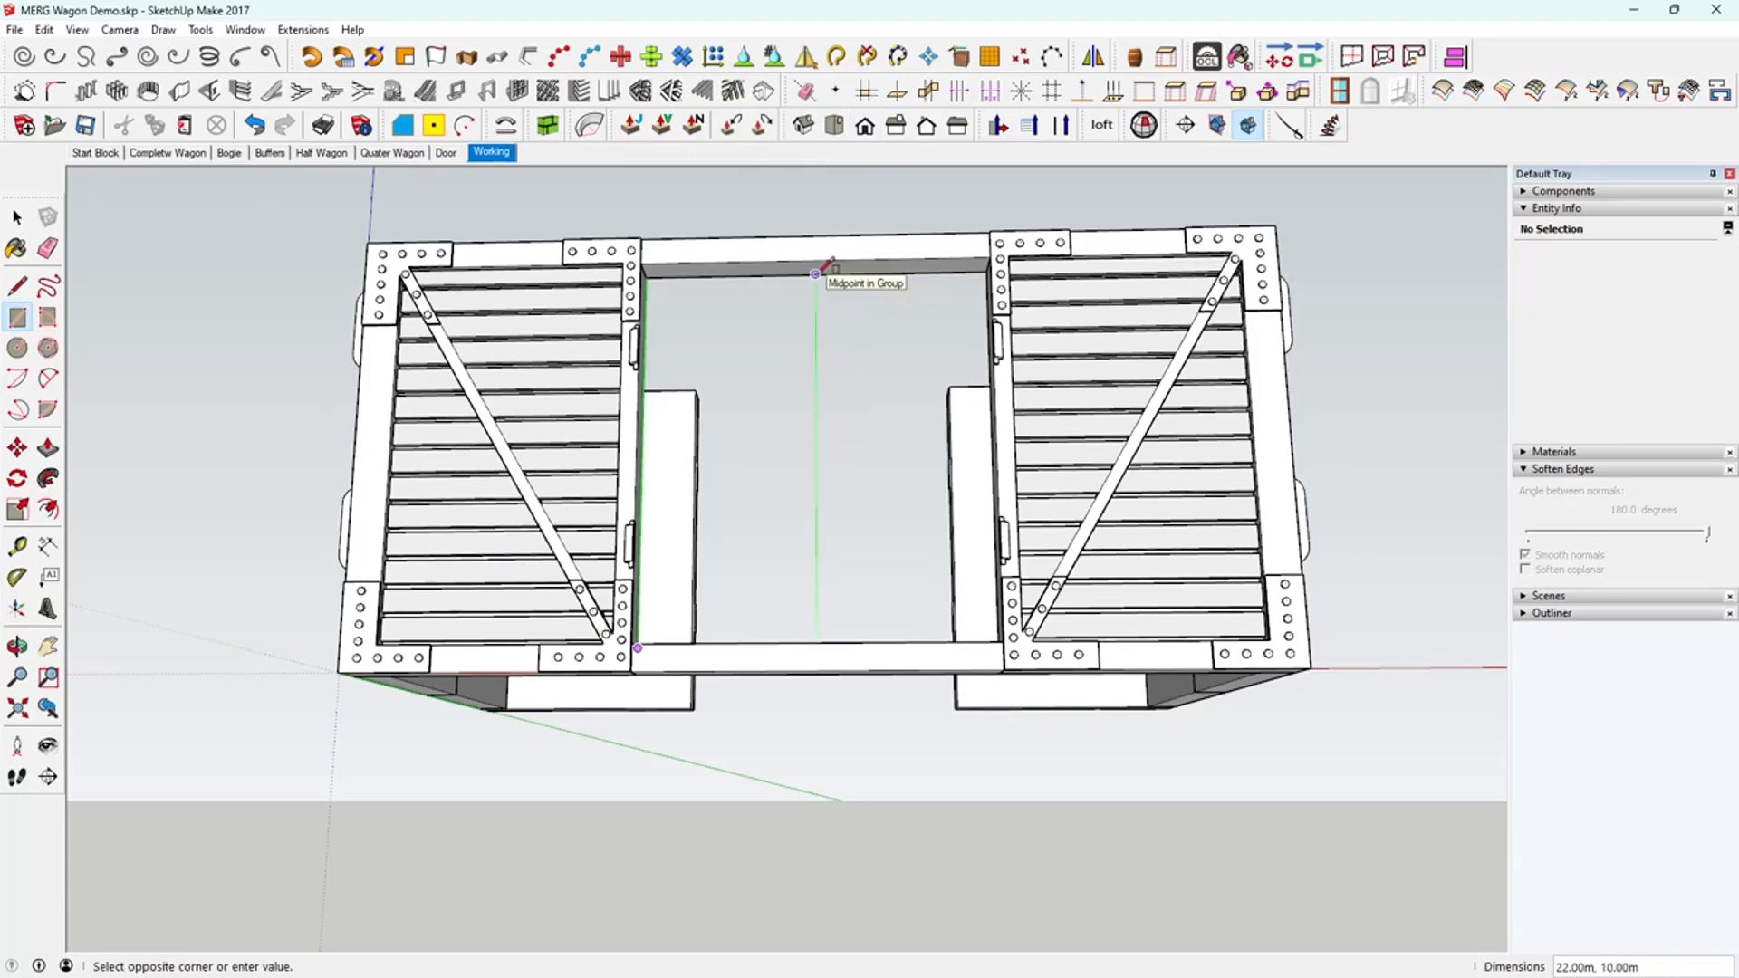
click(815, 273)
click(18, 218)
- Select the new rectangle's face in the opening and reverse it
middle_drag(782, 504, 689, 618)
scroll(688, 614, up, 2)
click(688, 609)
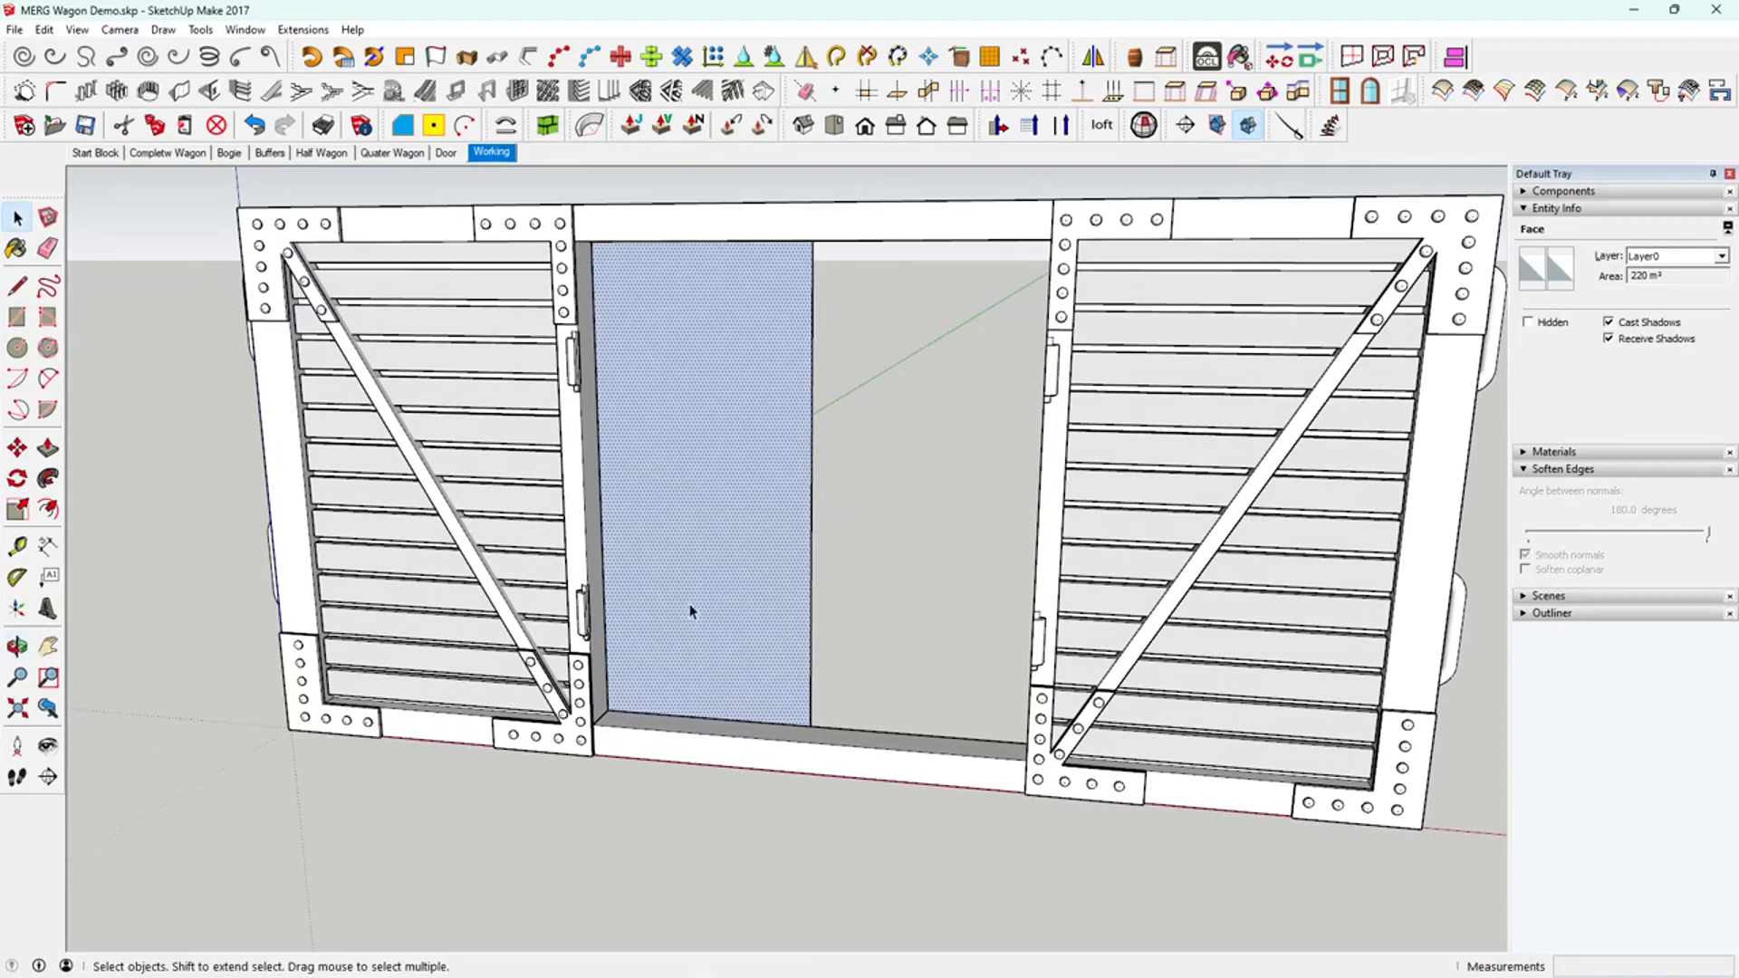
right_click(690, 610)
click(751, 513)
- Push/Pull the rectangle's face forward until it is flush with the front of the bottom beam
middle_drag(693, 607, 703, 602)
key(p)
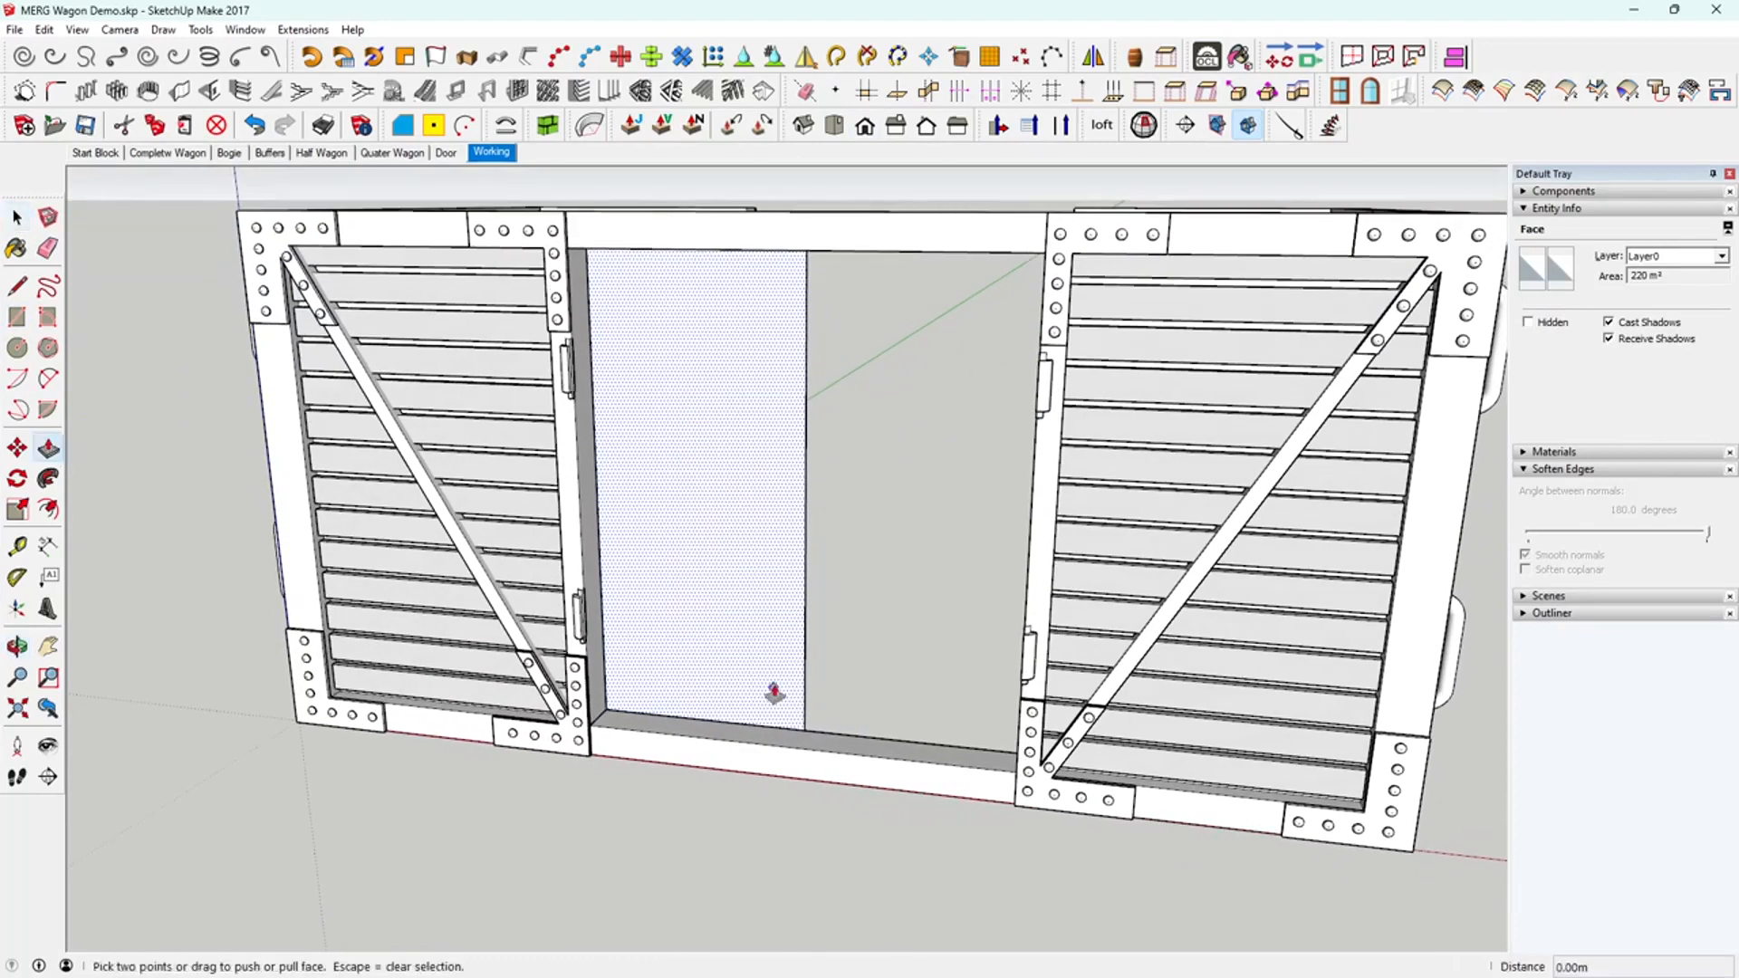
click(766, 681)
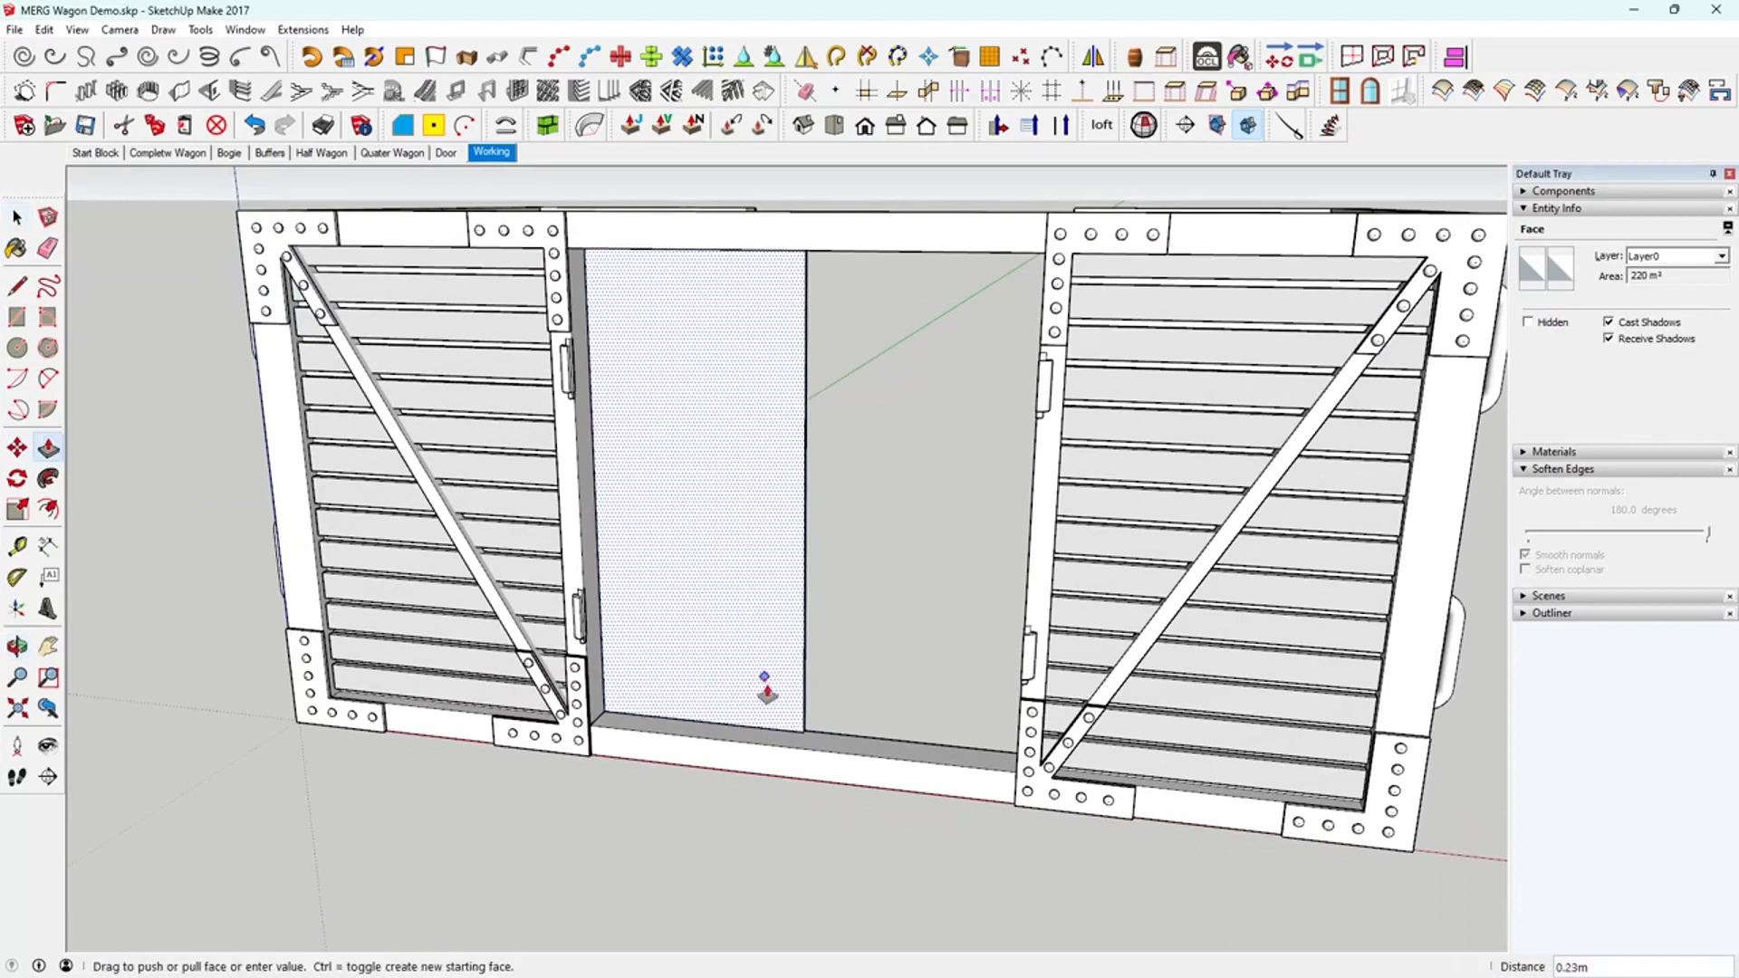
click(853, 761)
middle_drag(856, 756, 889, 645)
key(space)
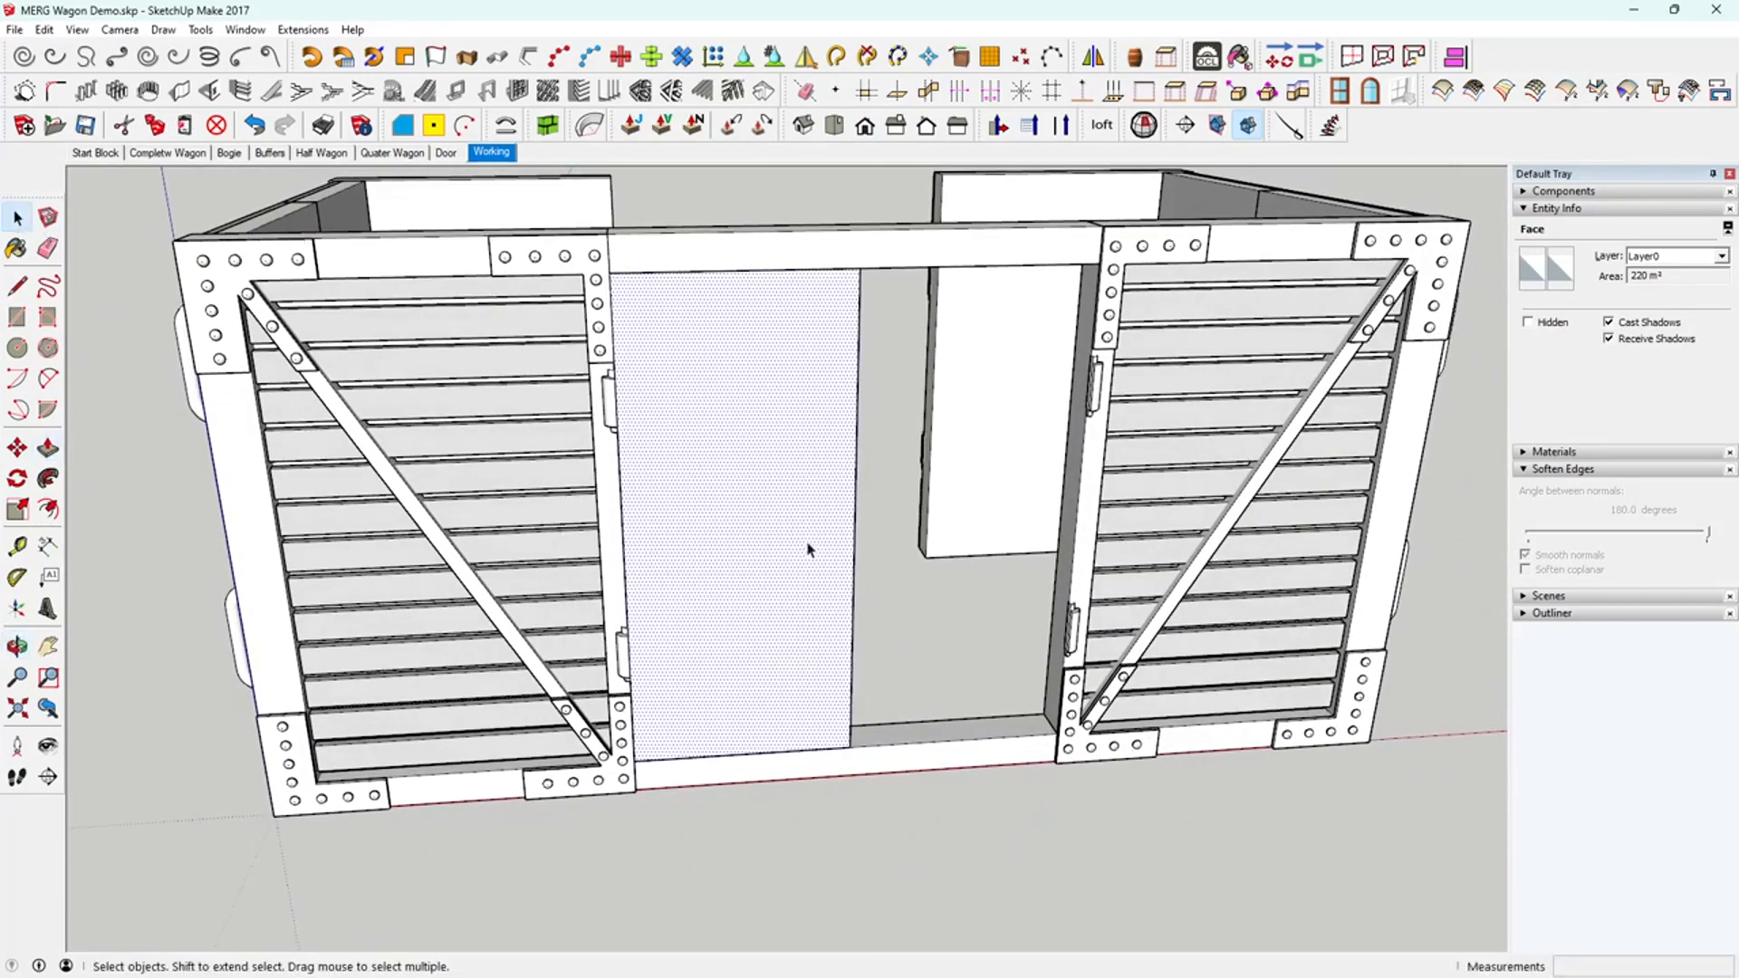
- Offset the door panel's front face edges inward by 0.3 m
middle_drag(755, 551, 695, 516)
scroll(706, 516, up, 3)
scroll(695, 525, down, 1)
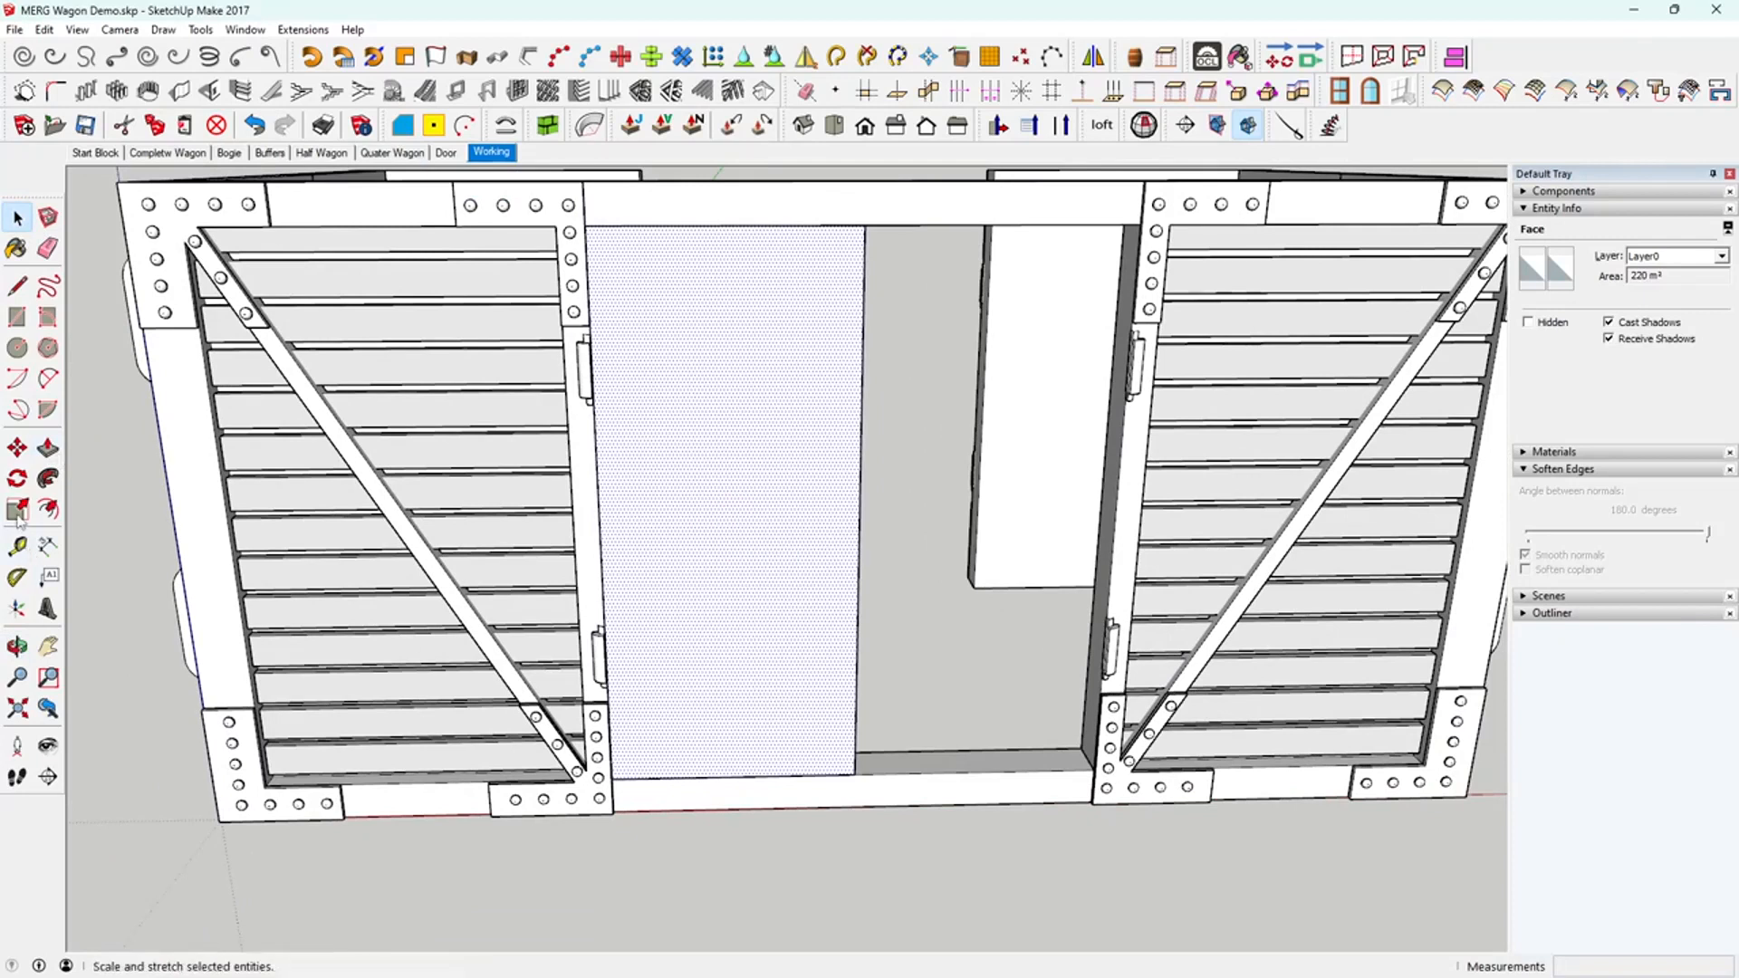
click(51, 510)
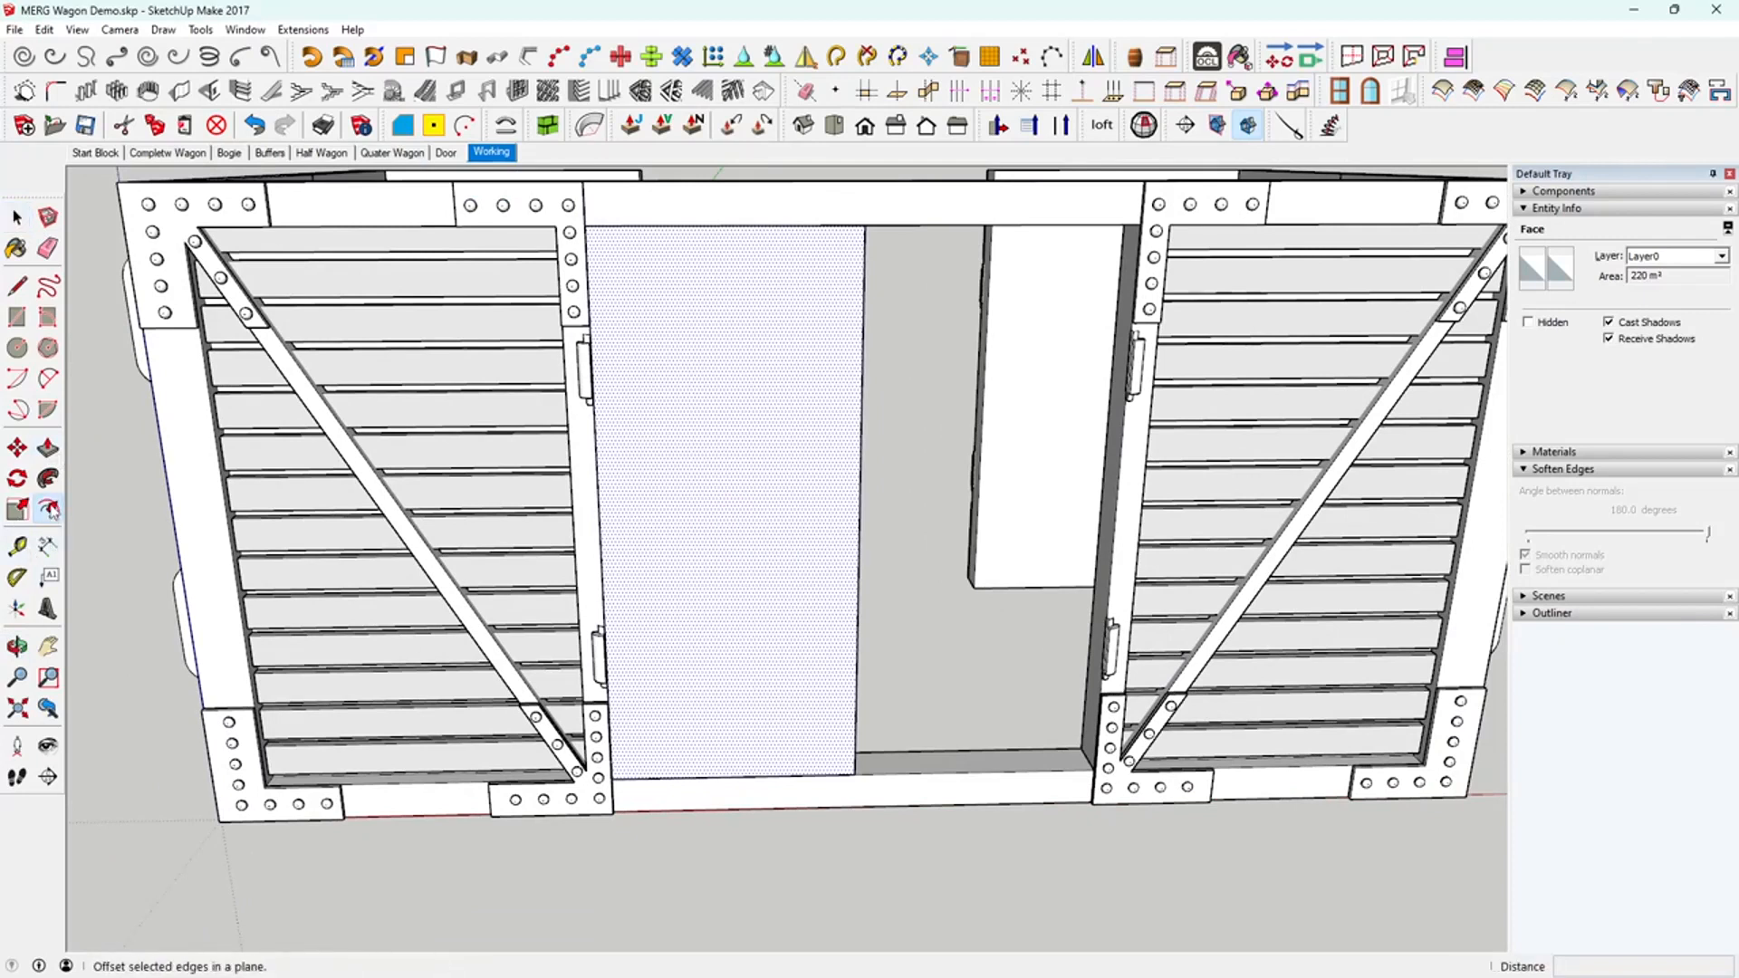
click(600, 502)
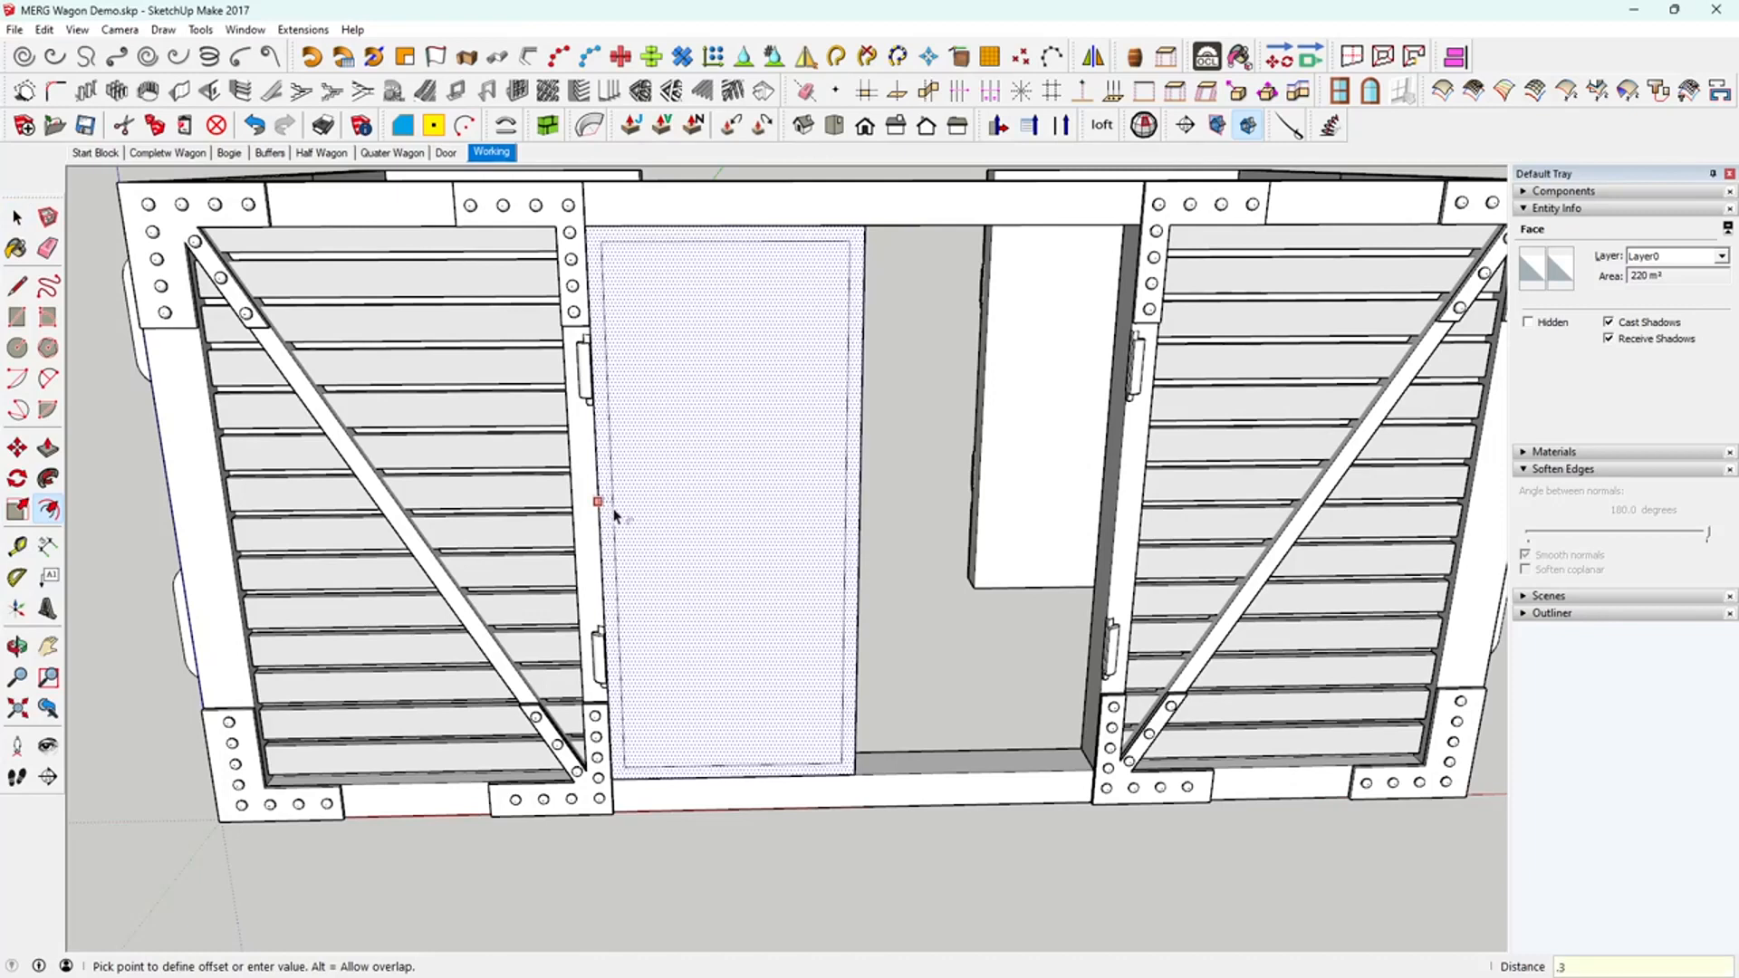
key(Return)
click(16, 218)
- Push/Pull the narrow rim face around the door panel back by 0.40 m
scroll(805, 397, up, 1)
middle_drag(805, 397, 572, 385)
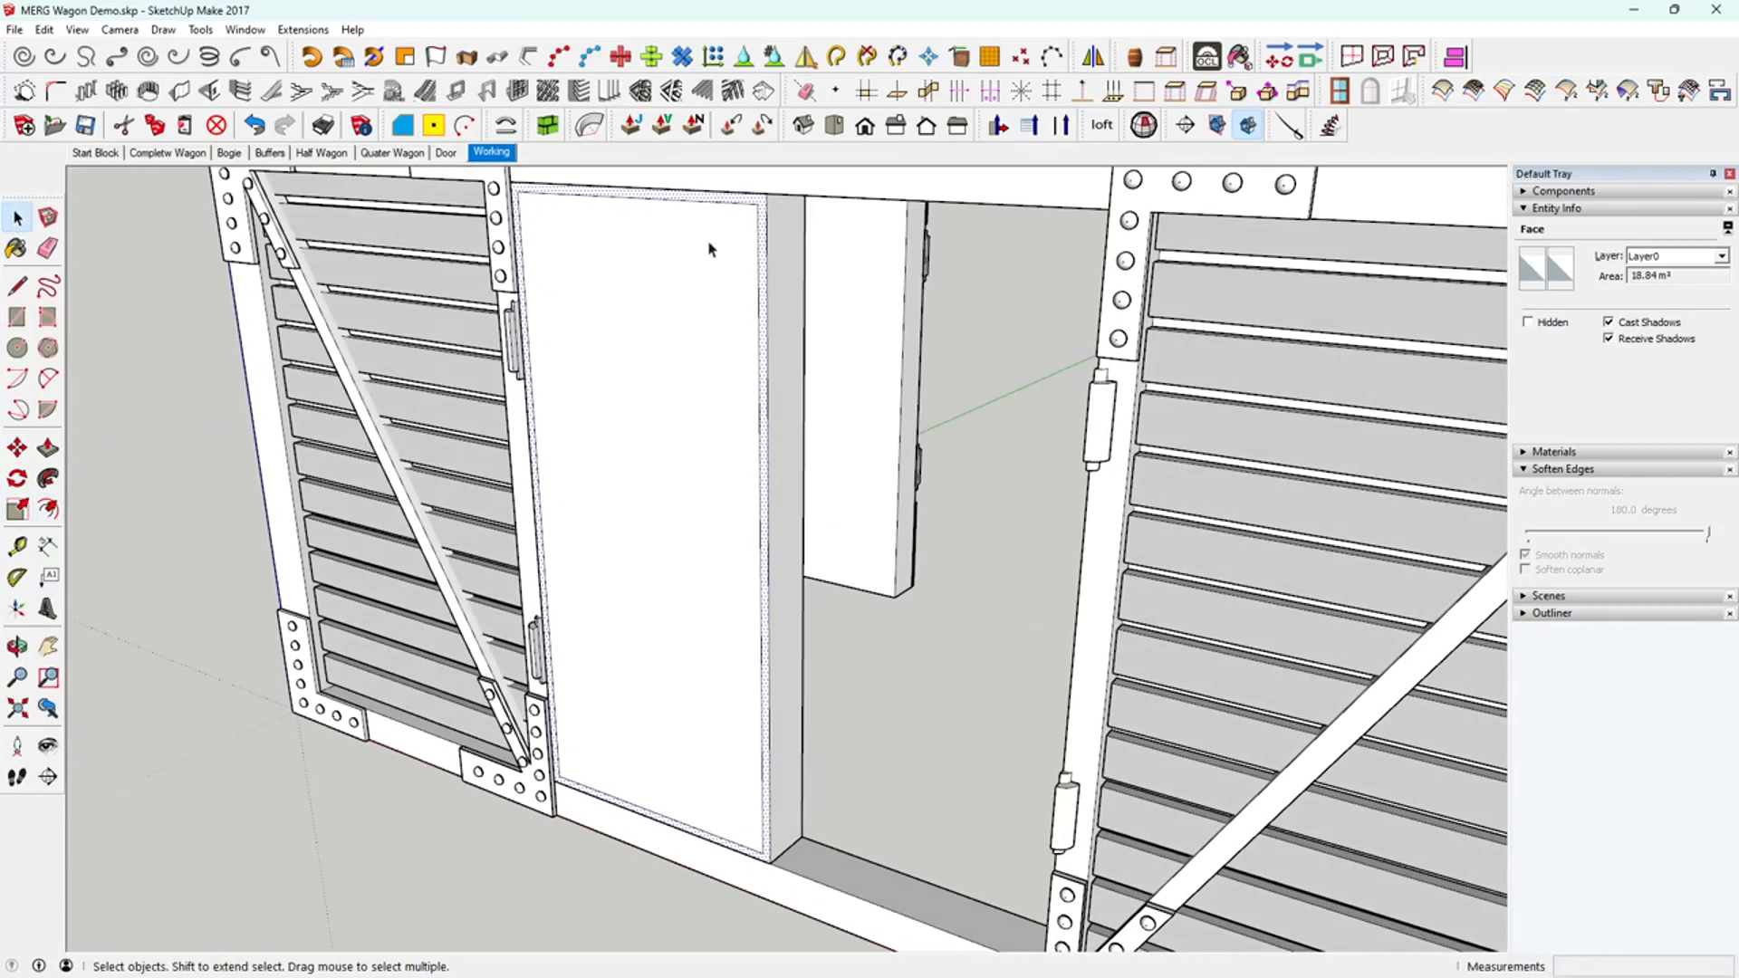
scroll(747, 220, up, 2)
middle_drag(746, 221, 781, 250)
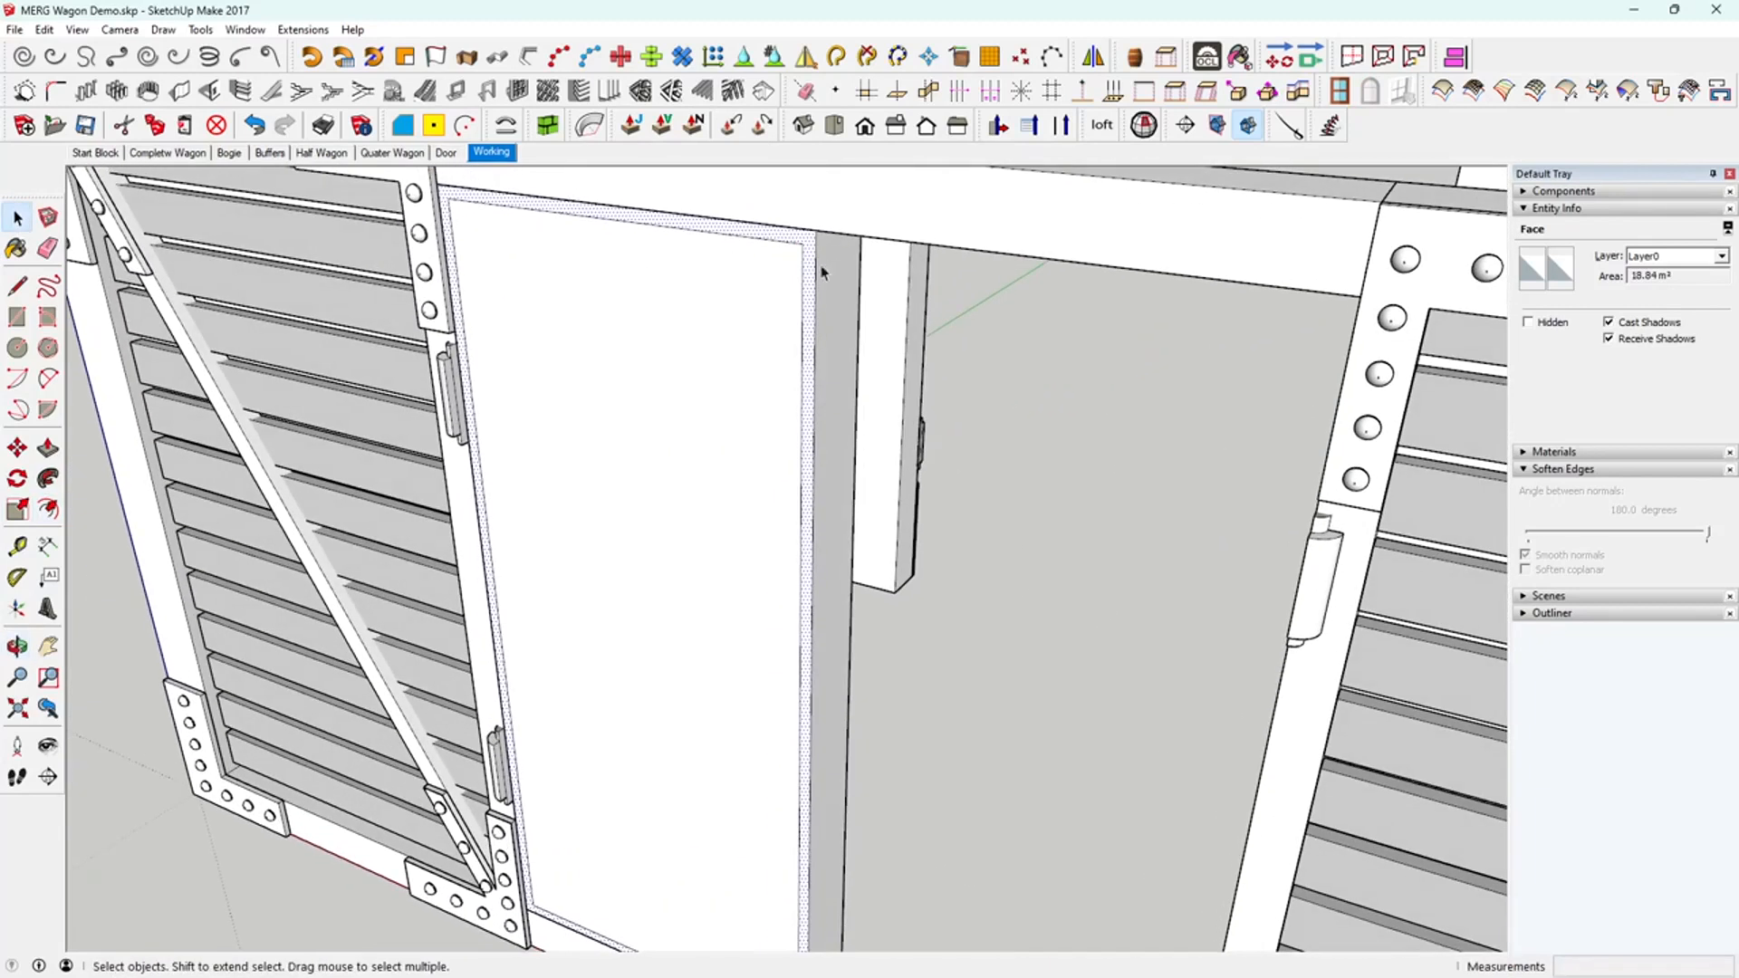
scroll(809, 268, down, 1)
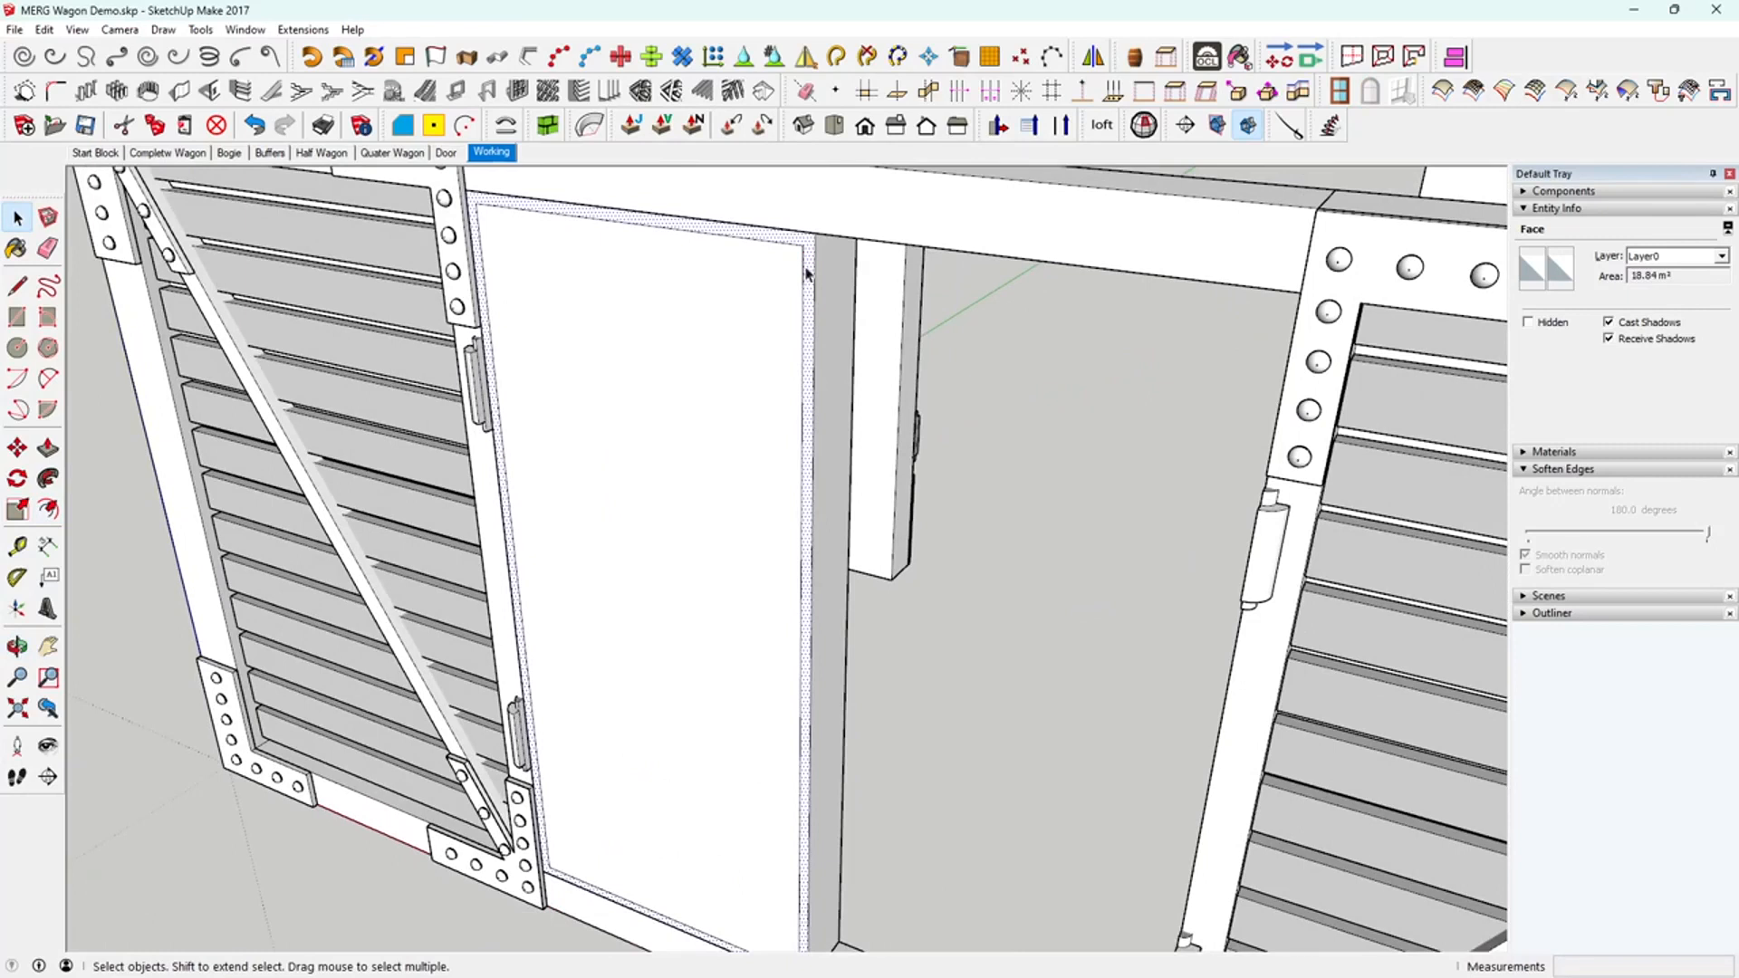
click(48, 448)
click(813, 340)
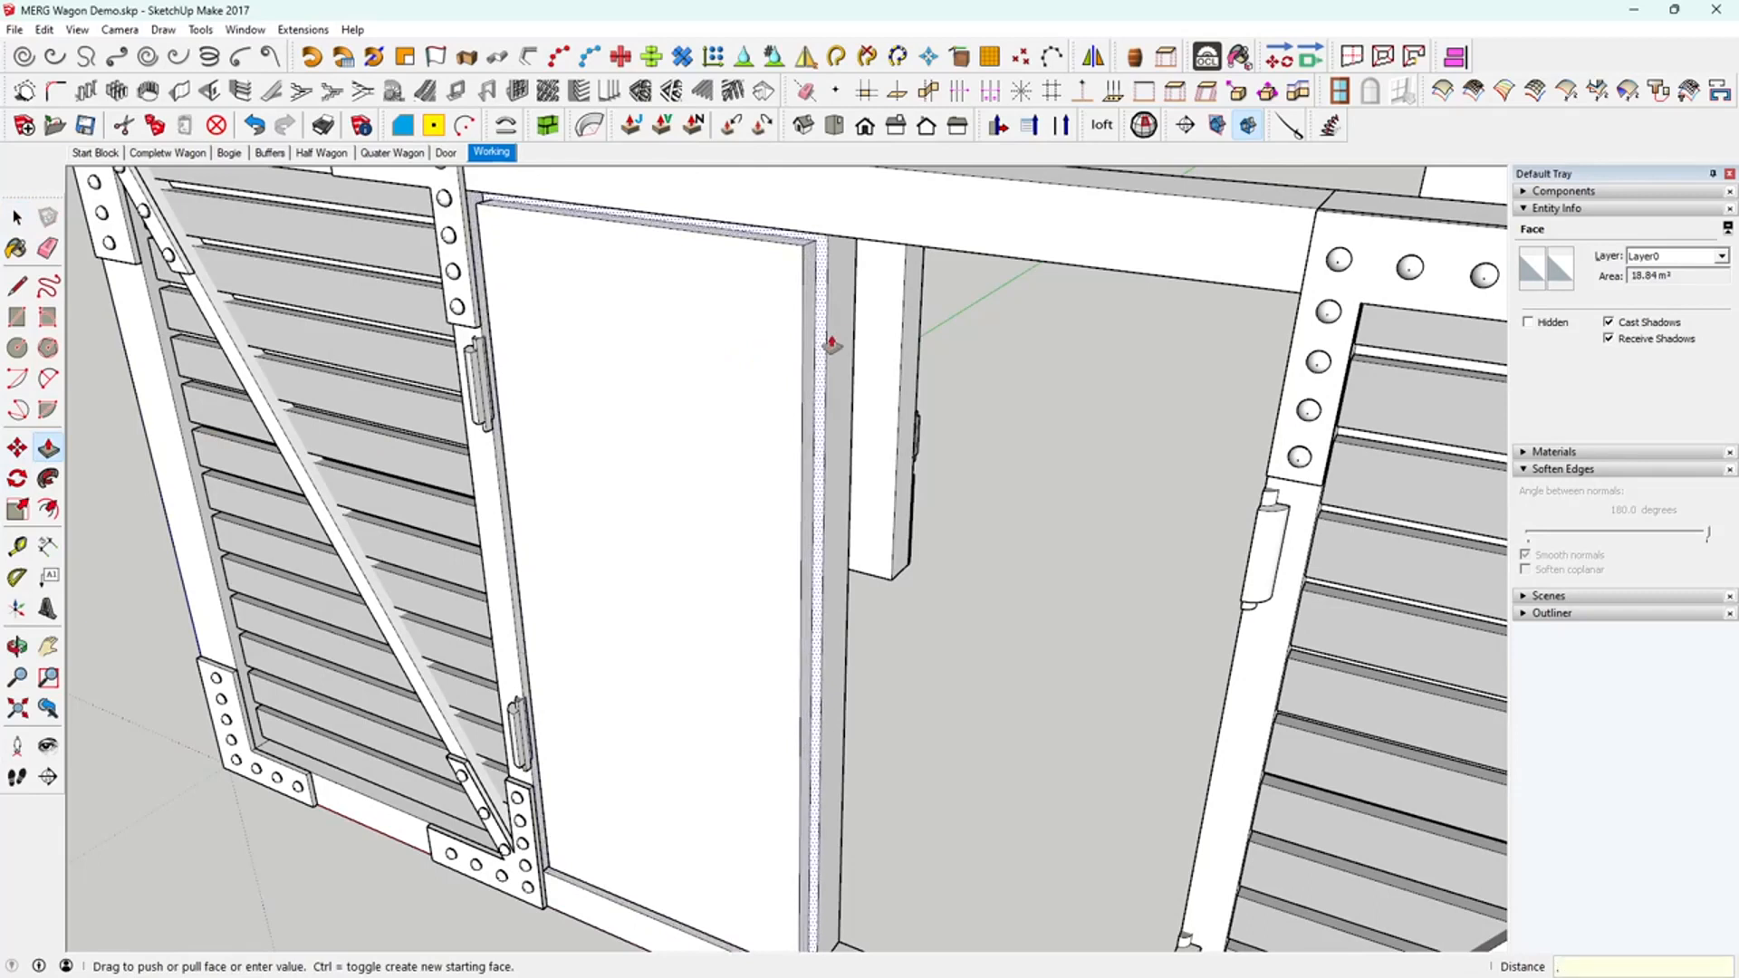
key(Return)
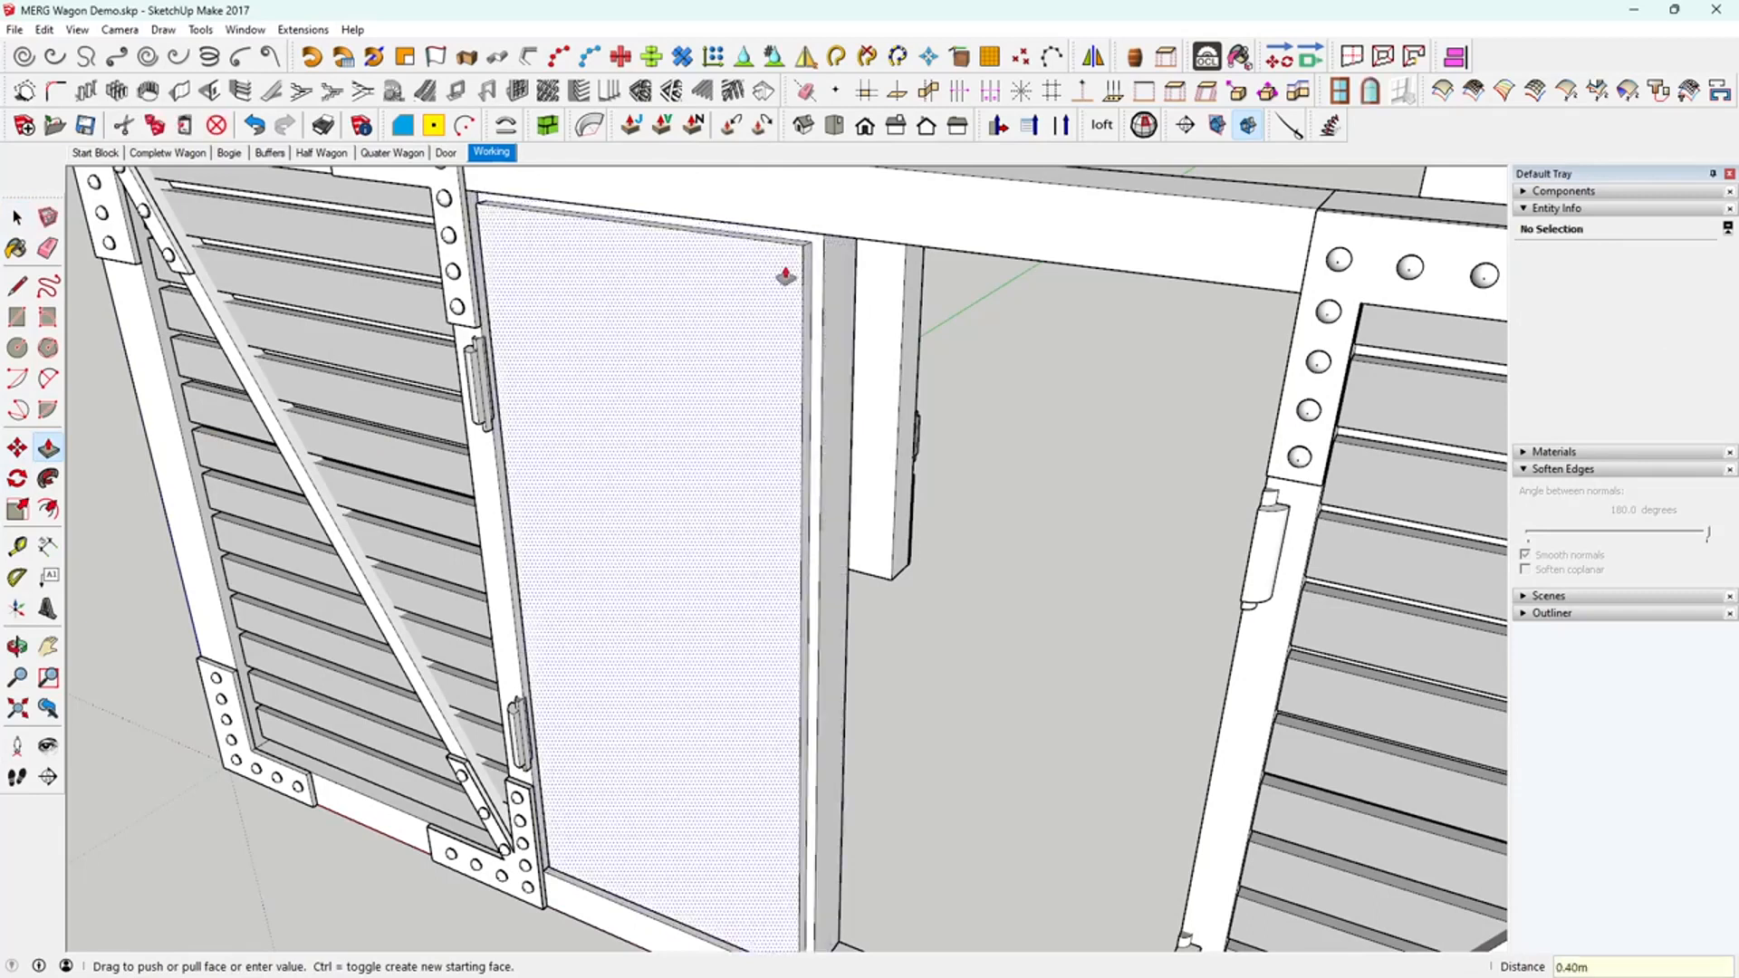
- Select the raised front face of the door and offset its edges inward by 1 m
click(17, 217)
middle_drag(754, 488, 737, 447)
click(738, 446)
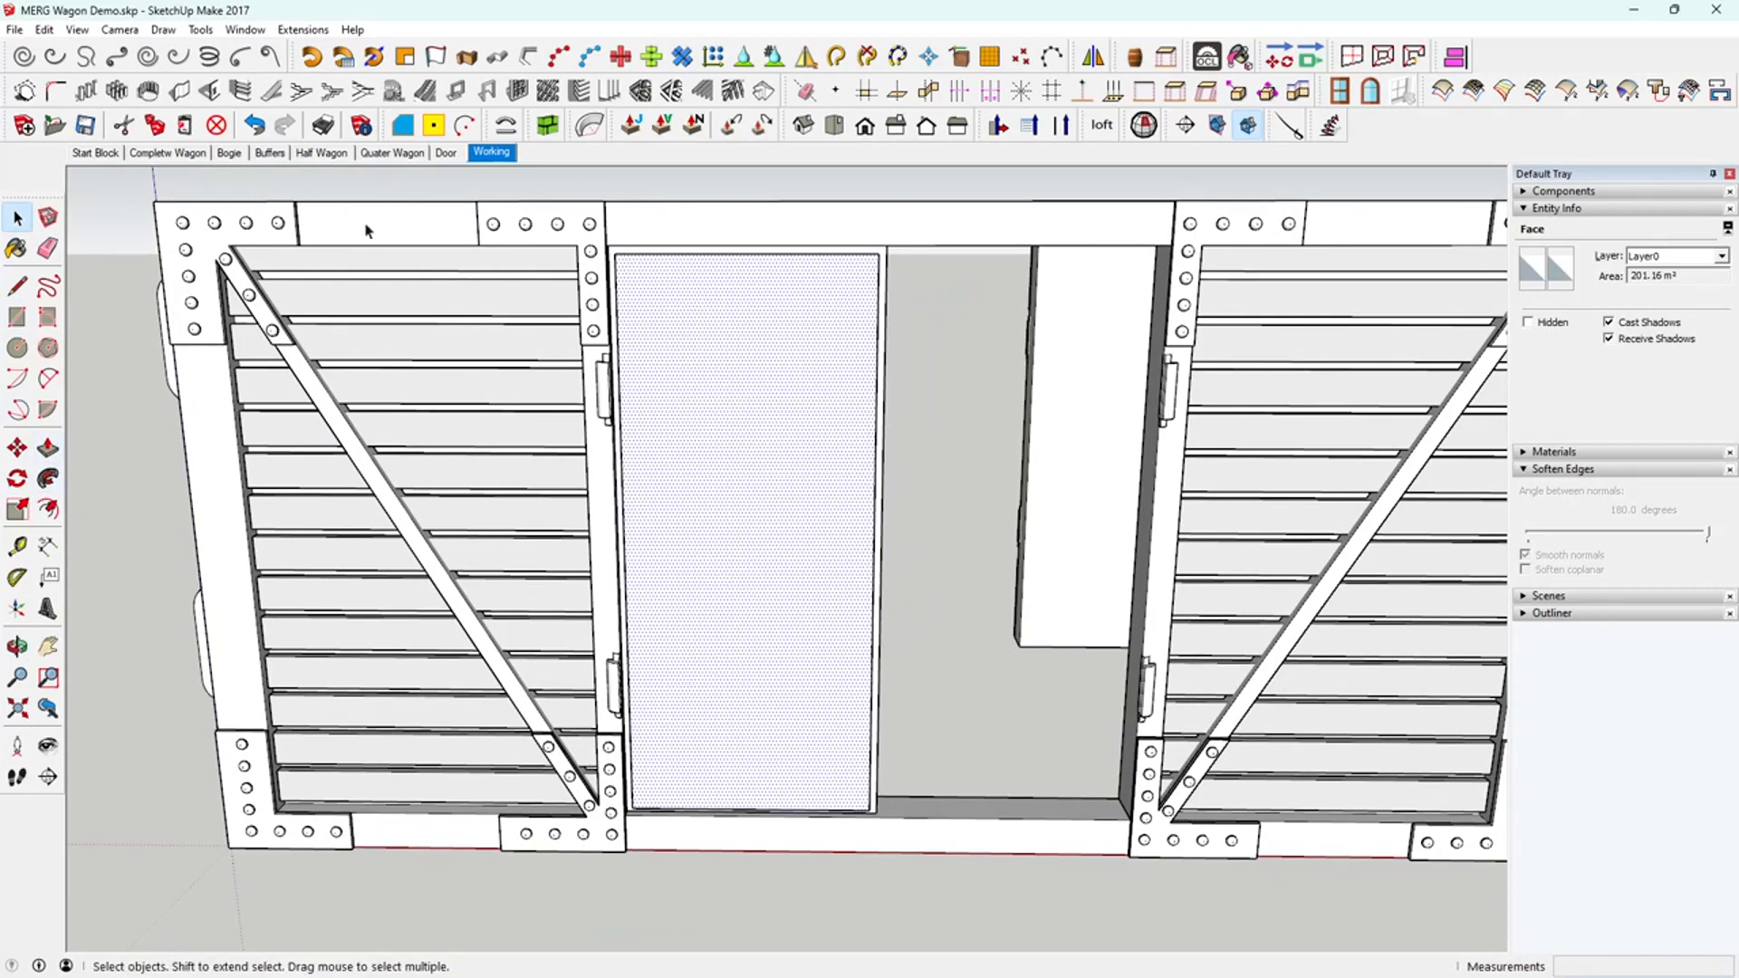
click(633, 518)
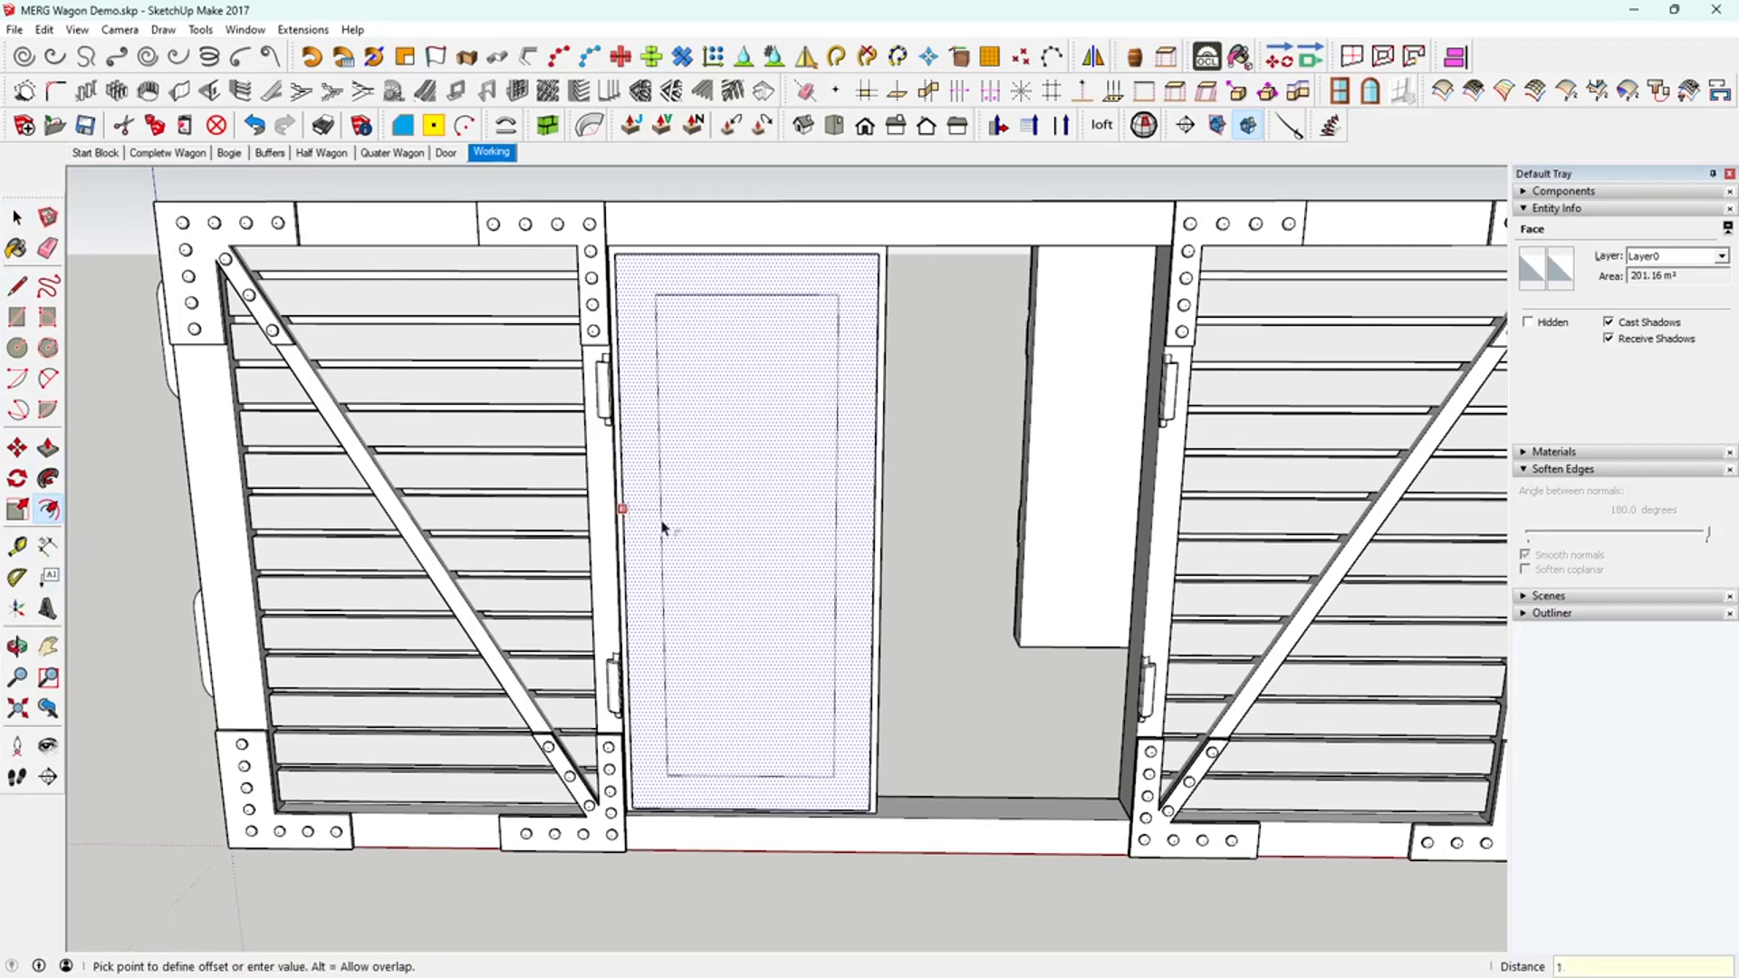
text(1.)
key(Return)
- Push/Pull the door's inner rectangle inward by 0.80 m to form a recessed panel
mouse_move(887, 736)
middle_down()
mouse_move(856, 729)
mouse_move(876, 725)
middle_up()
click(16, 218)
middle_drag(640, 369, 653, 549)
click(700, 472)
click(48, 447)
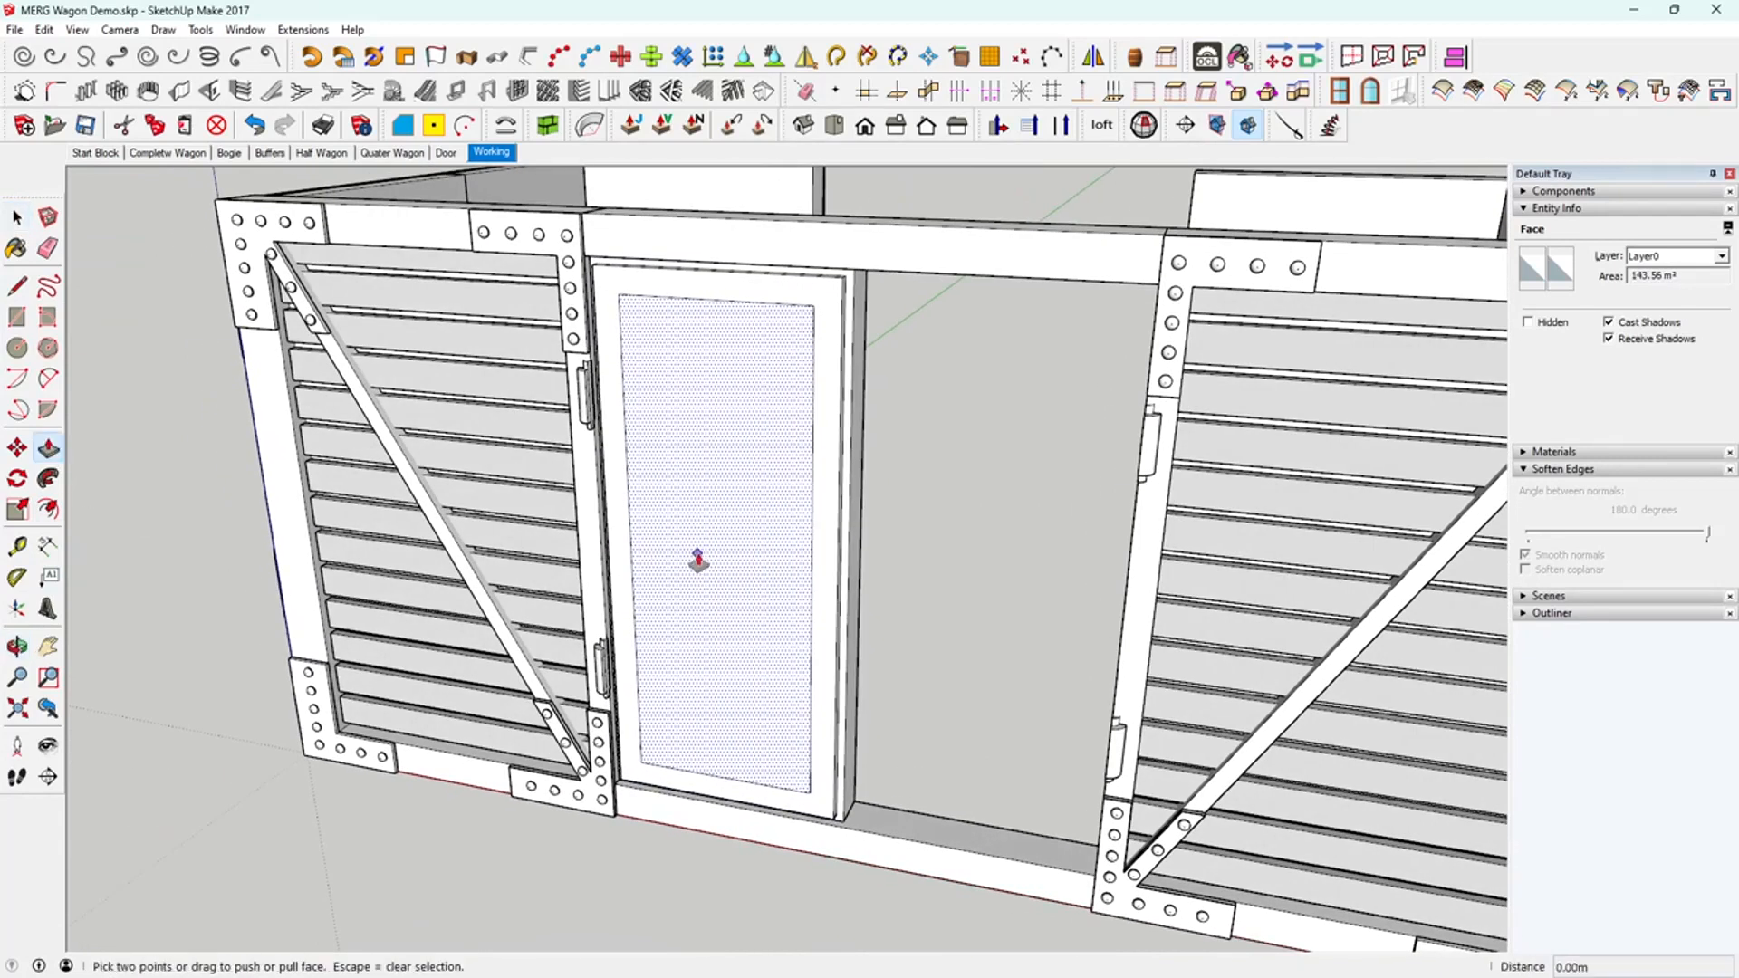
click(695, 556)
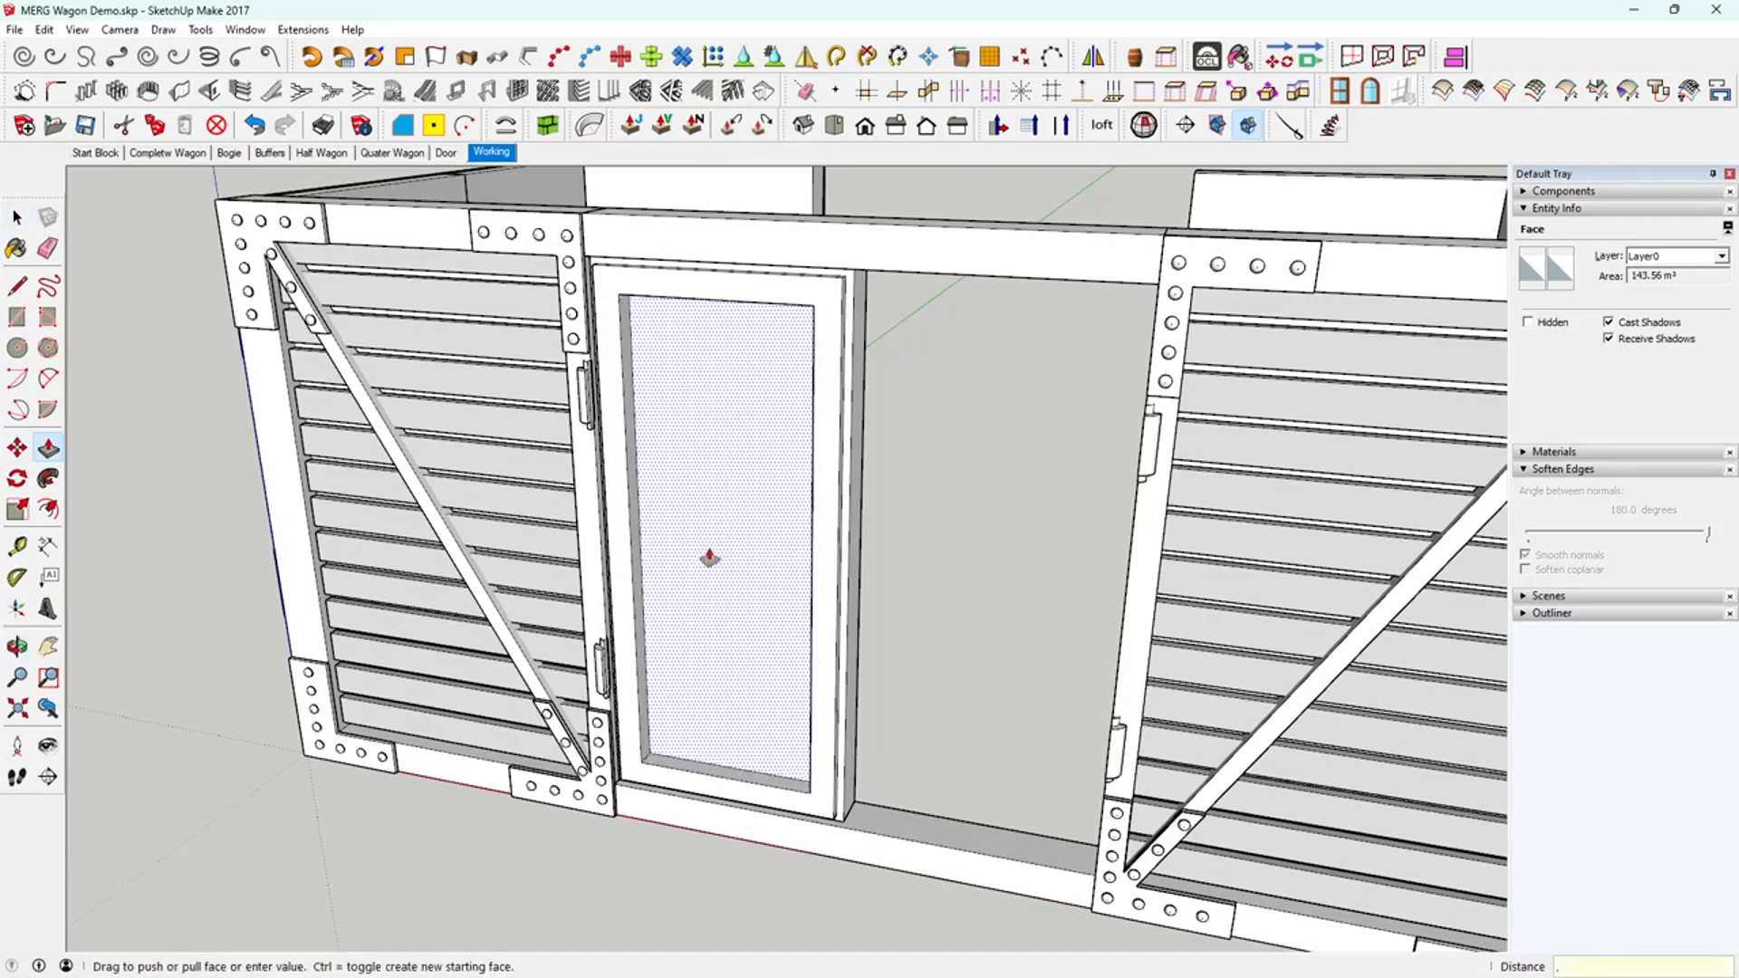
key(Return)
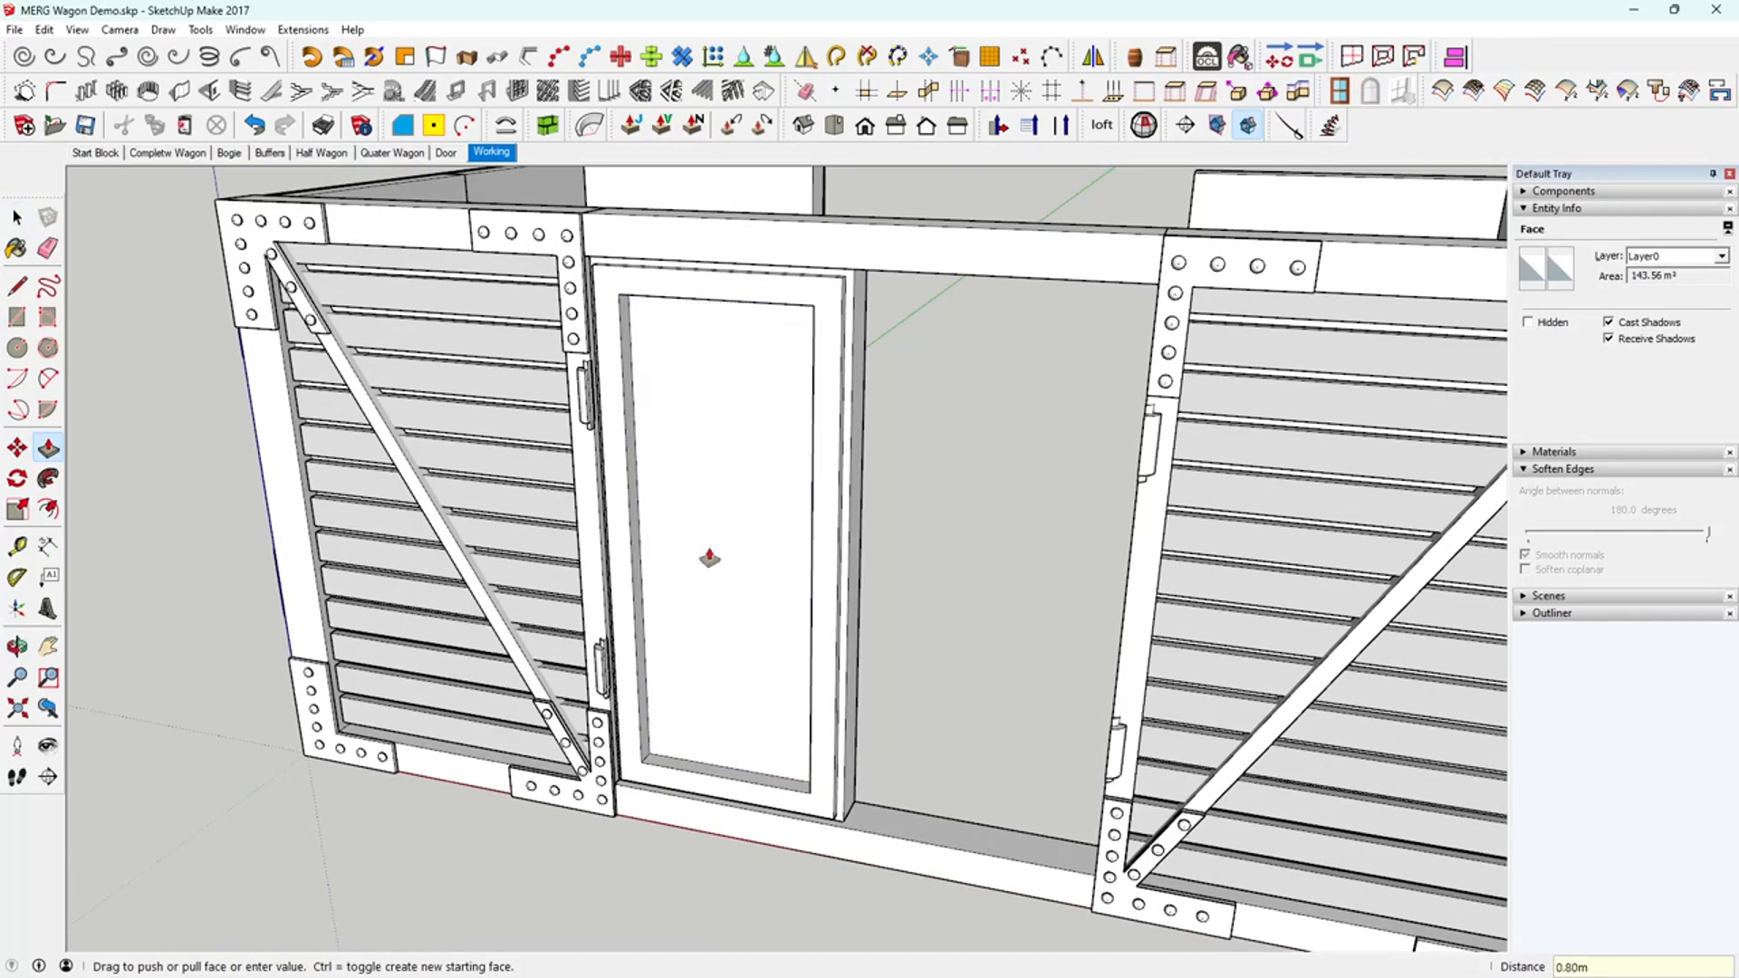
- Select only the recessed inner face of the door and copy it
middle_drag(711, 556, 749, 594)
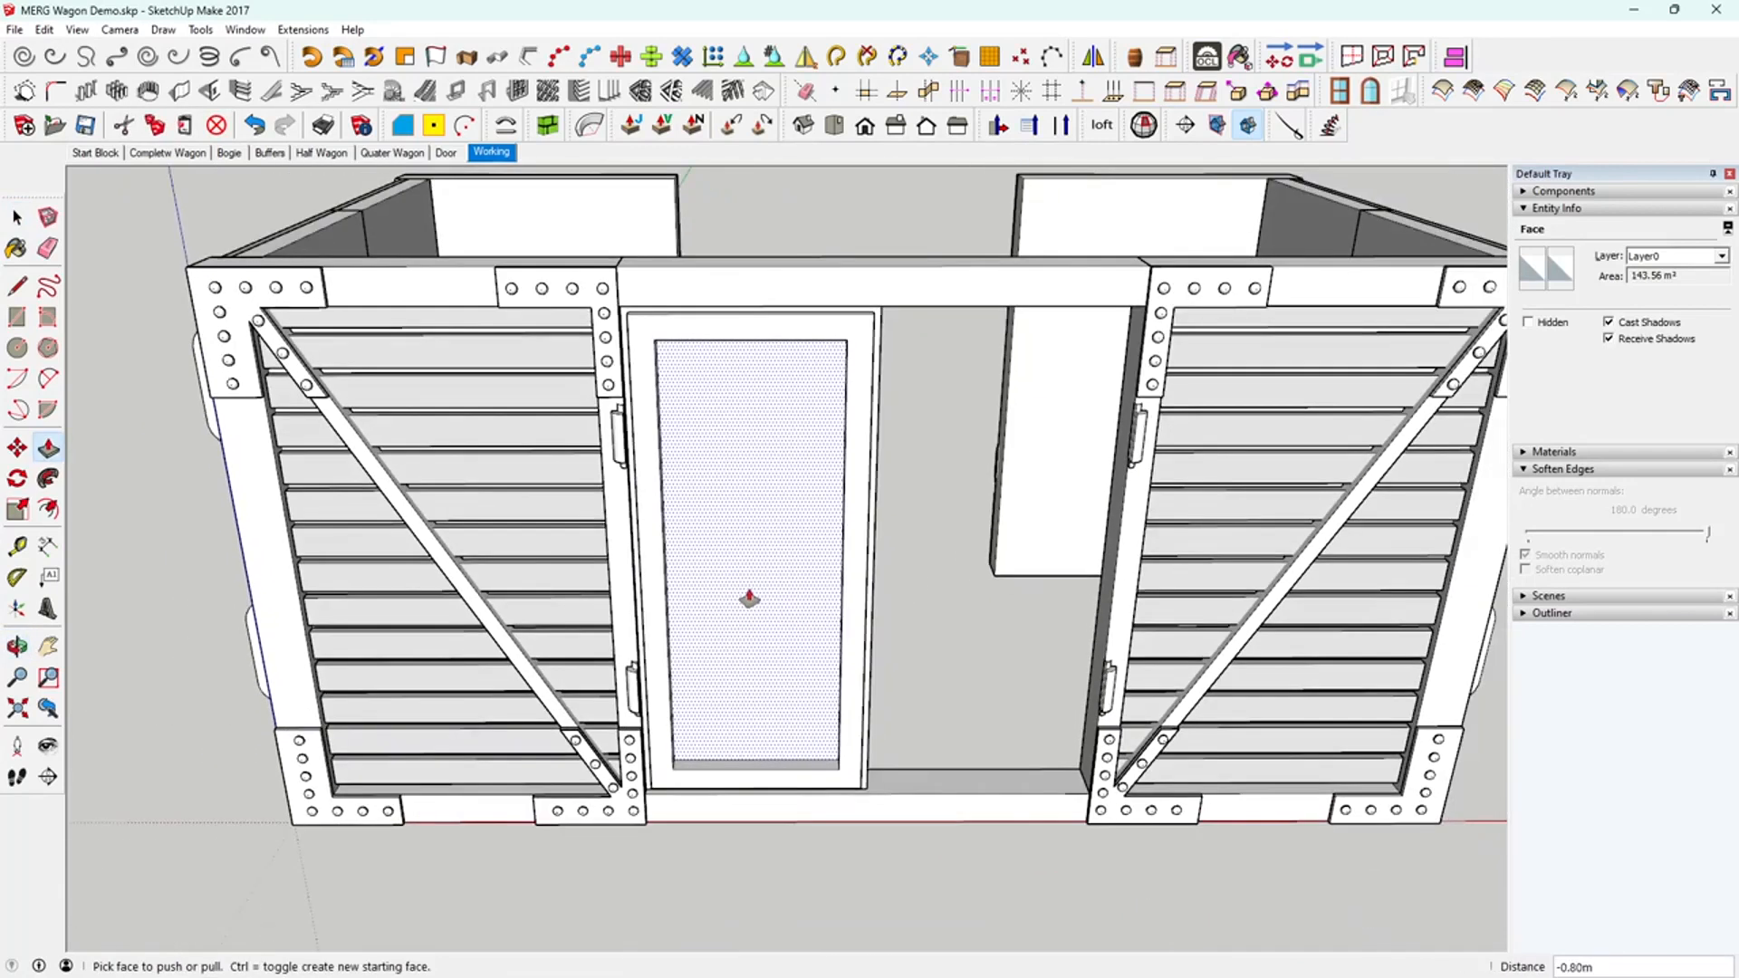
middle_drag(574, 633, 1300, 453)
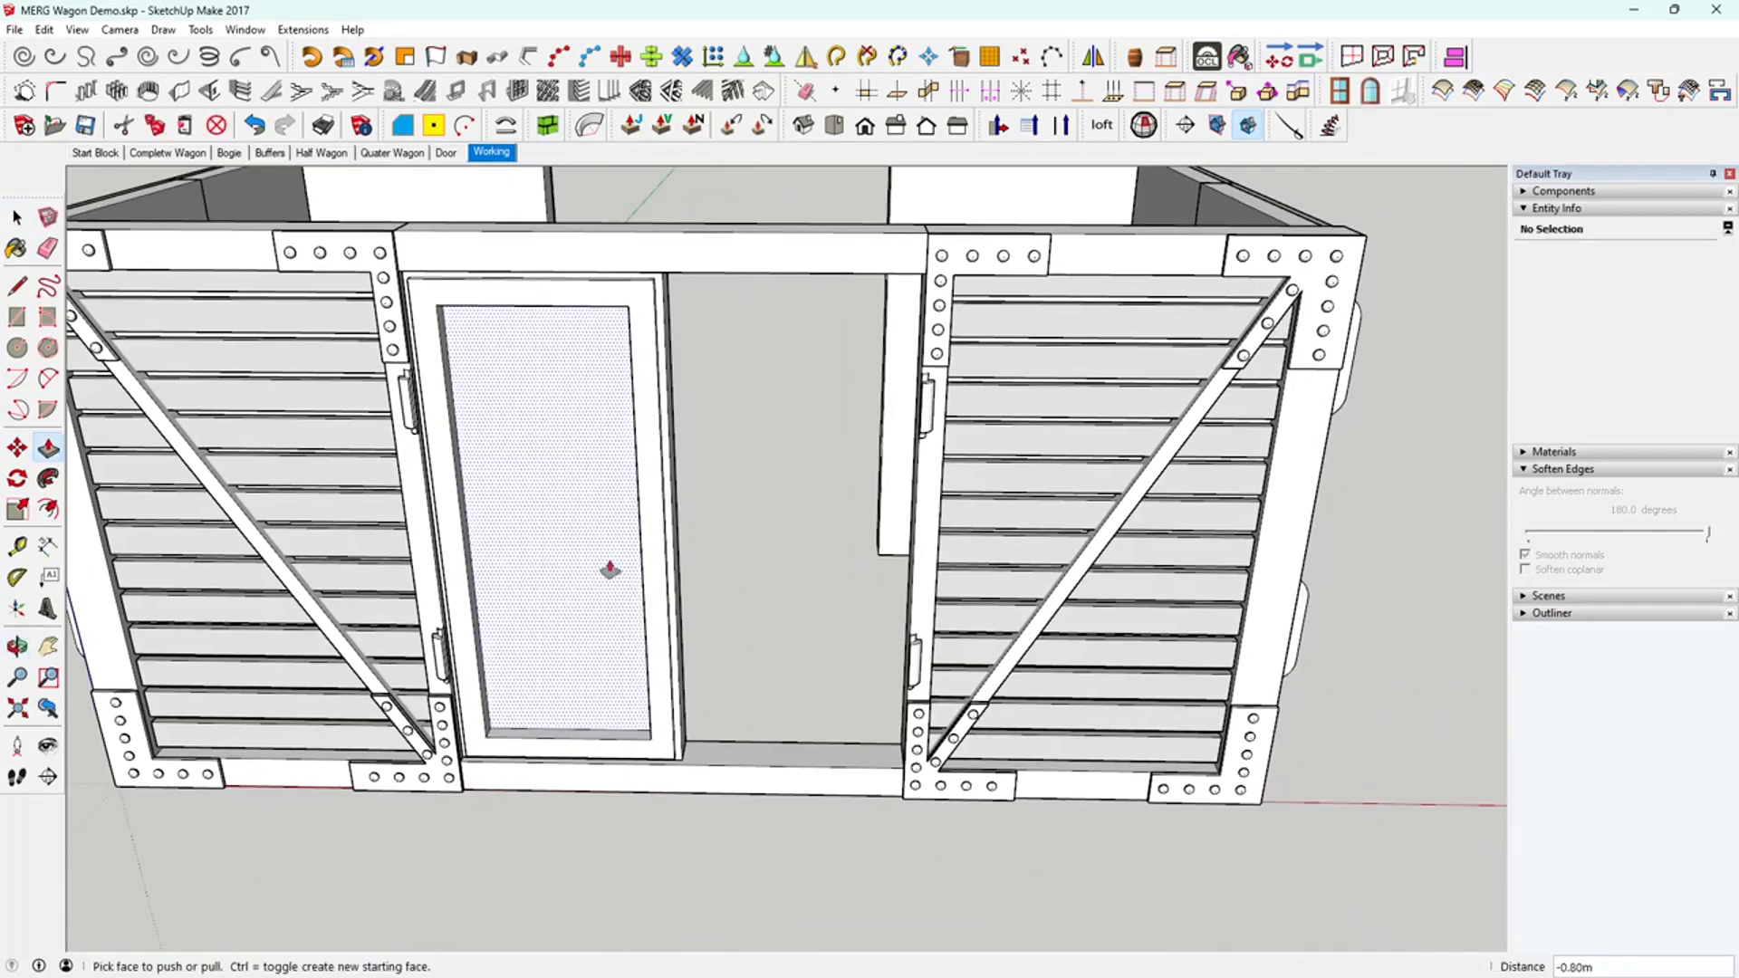
middle_drag(621, 765, 1144, 774)
middle_drag(1269, 628, 435, 712)
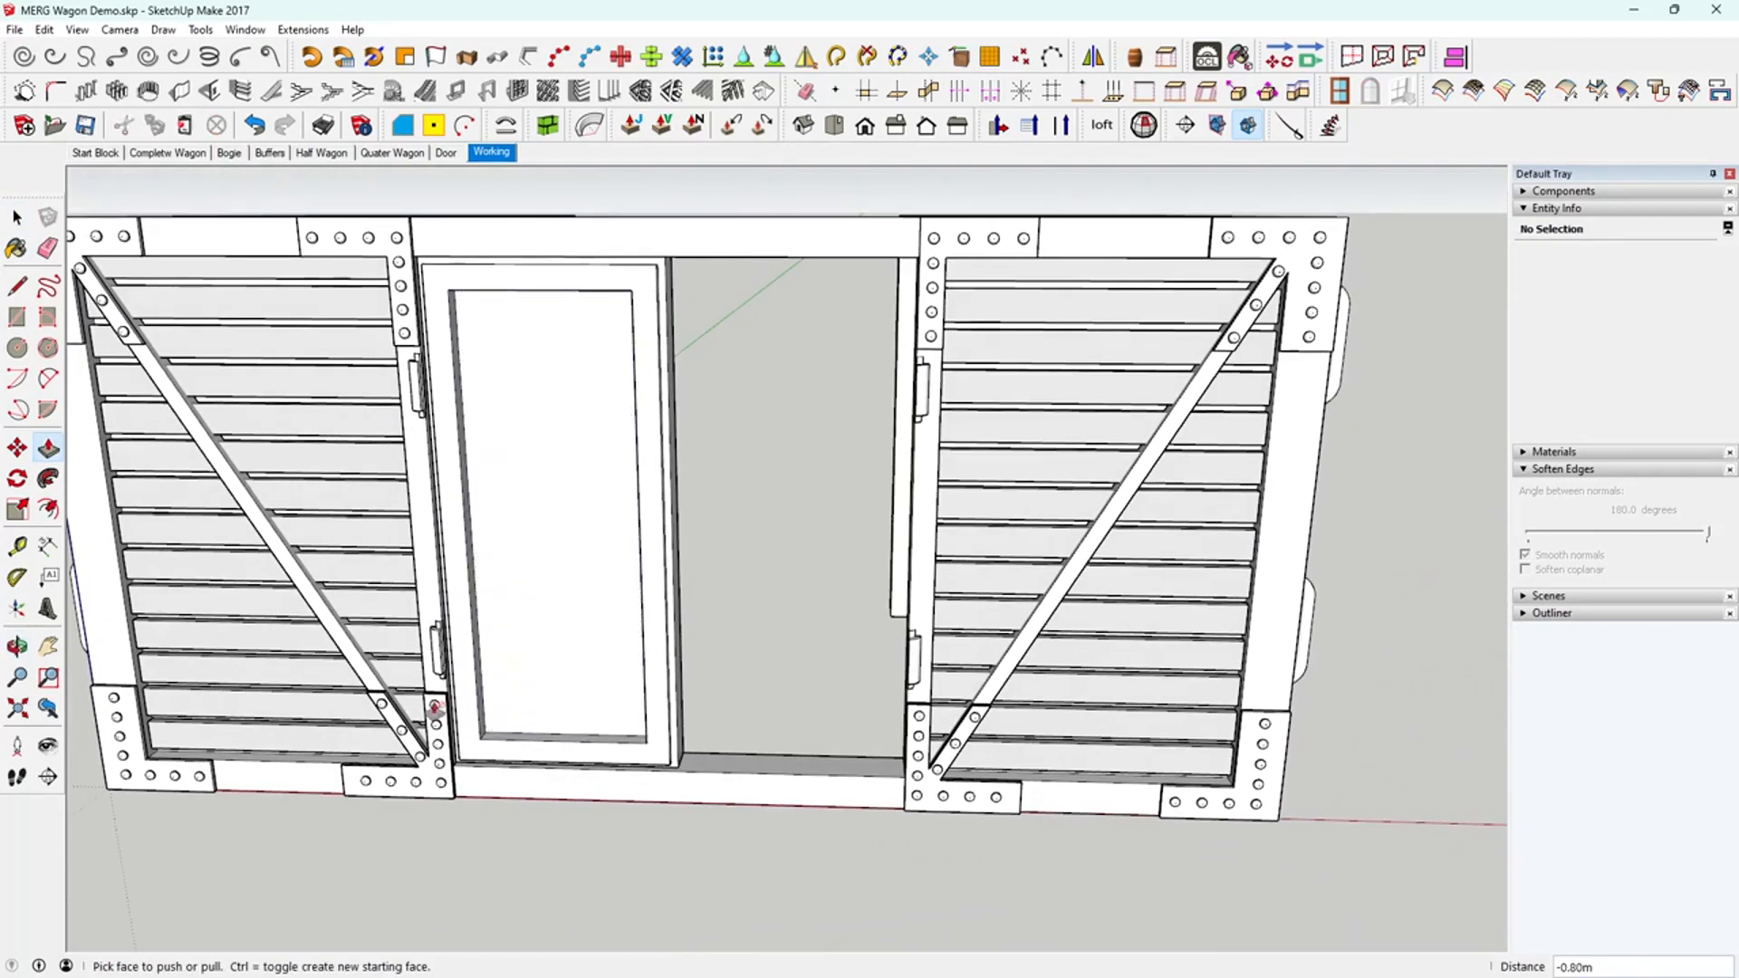
scroll(543, 641, down, 2)
middle_drag(543, 640, 631, 580)
key(space)
click(610, 627)
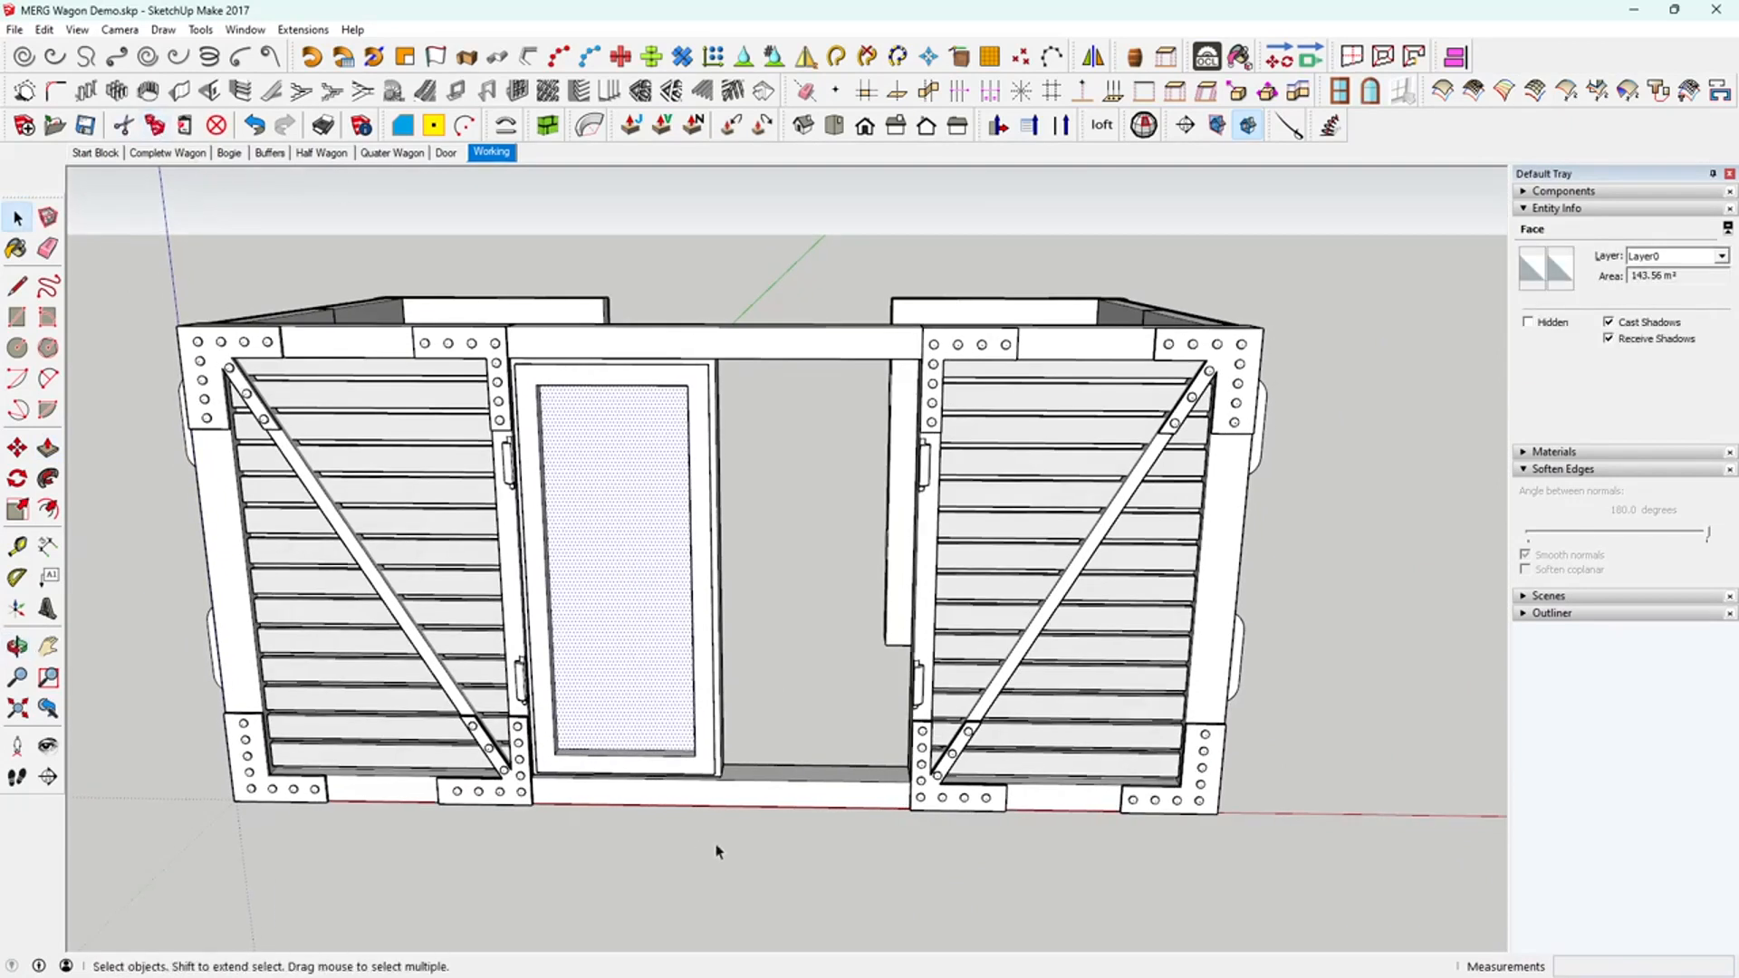
- Select all the connected geometry of the door, make it a group and clear the selection
triple_click(617, 659)
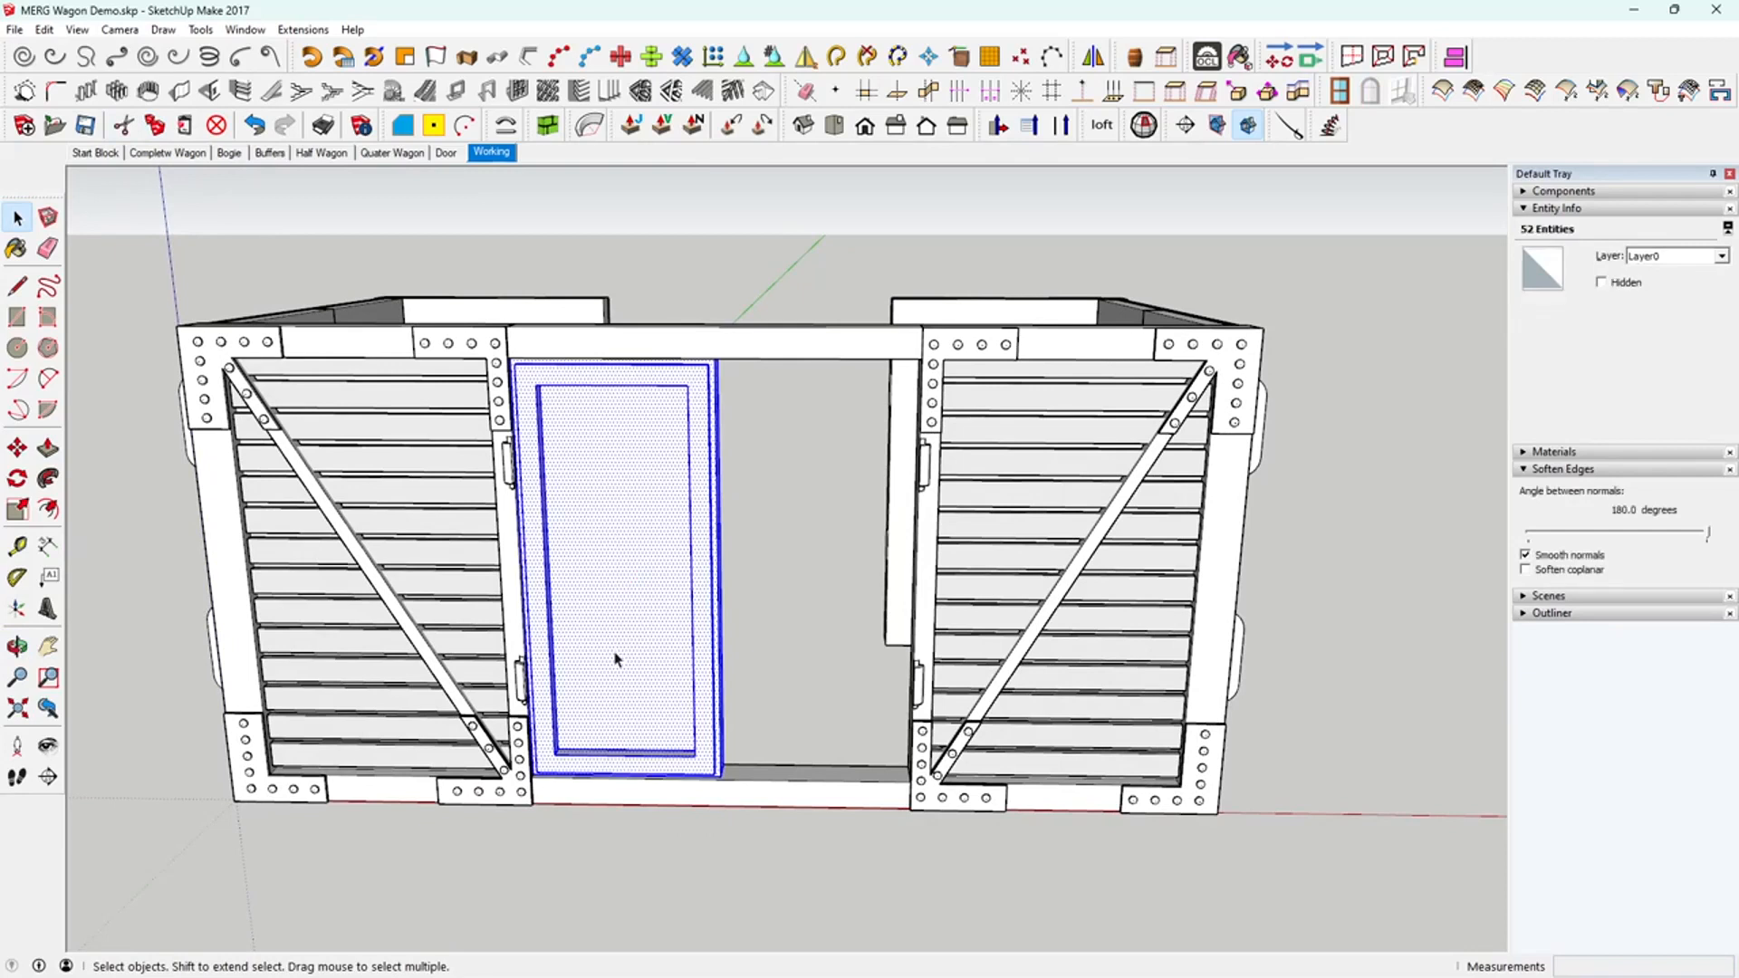
right_click(617, 659)
click(676, 487)
middle_drag(676, 494, 737, 622)
click(774, 844)
- Examine the beam group and the door group by selecting each in turn from several angles, and clear the selection
click(774, 805)
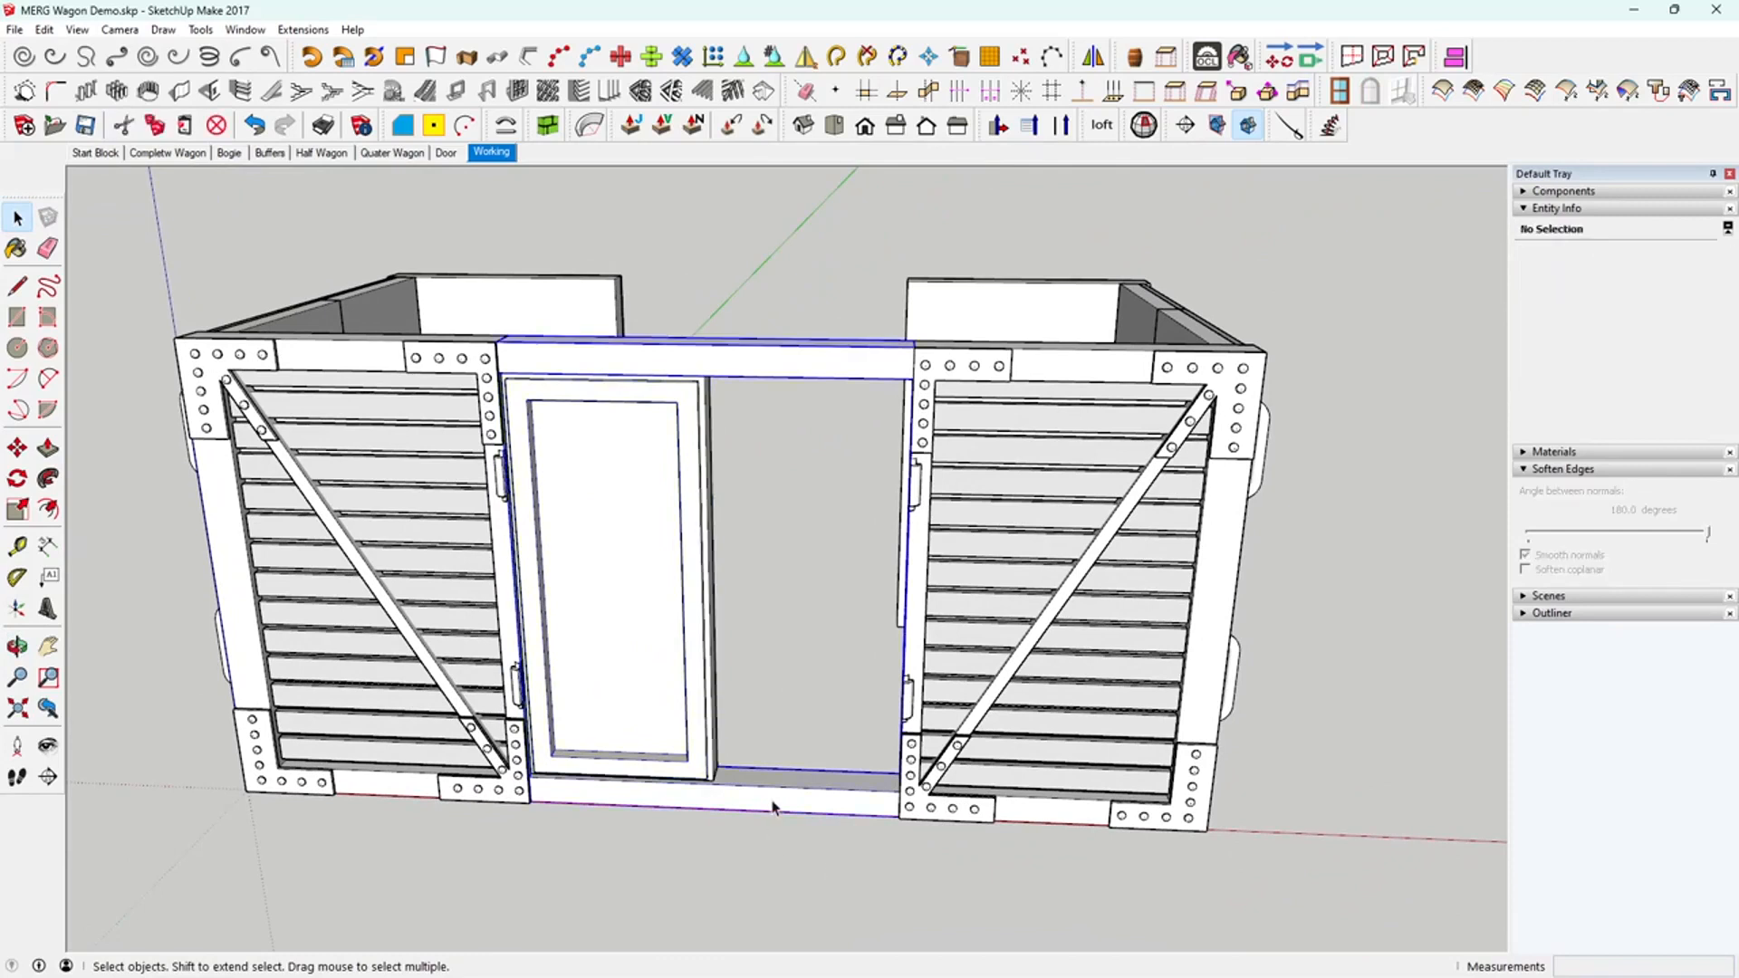
middle_drag(727, 509, 770, 469)
middle_drag(742, 367, 761, 396)
middle_drag(740, 514, 623, 569)
click(651, 513)
scroll(605, 621, up, 3)
middle_drag(603, 627, 632, 586)
scroll(575, 621, up, 2)
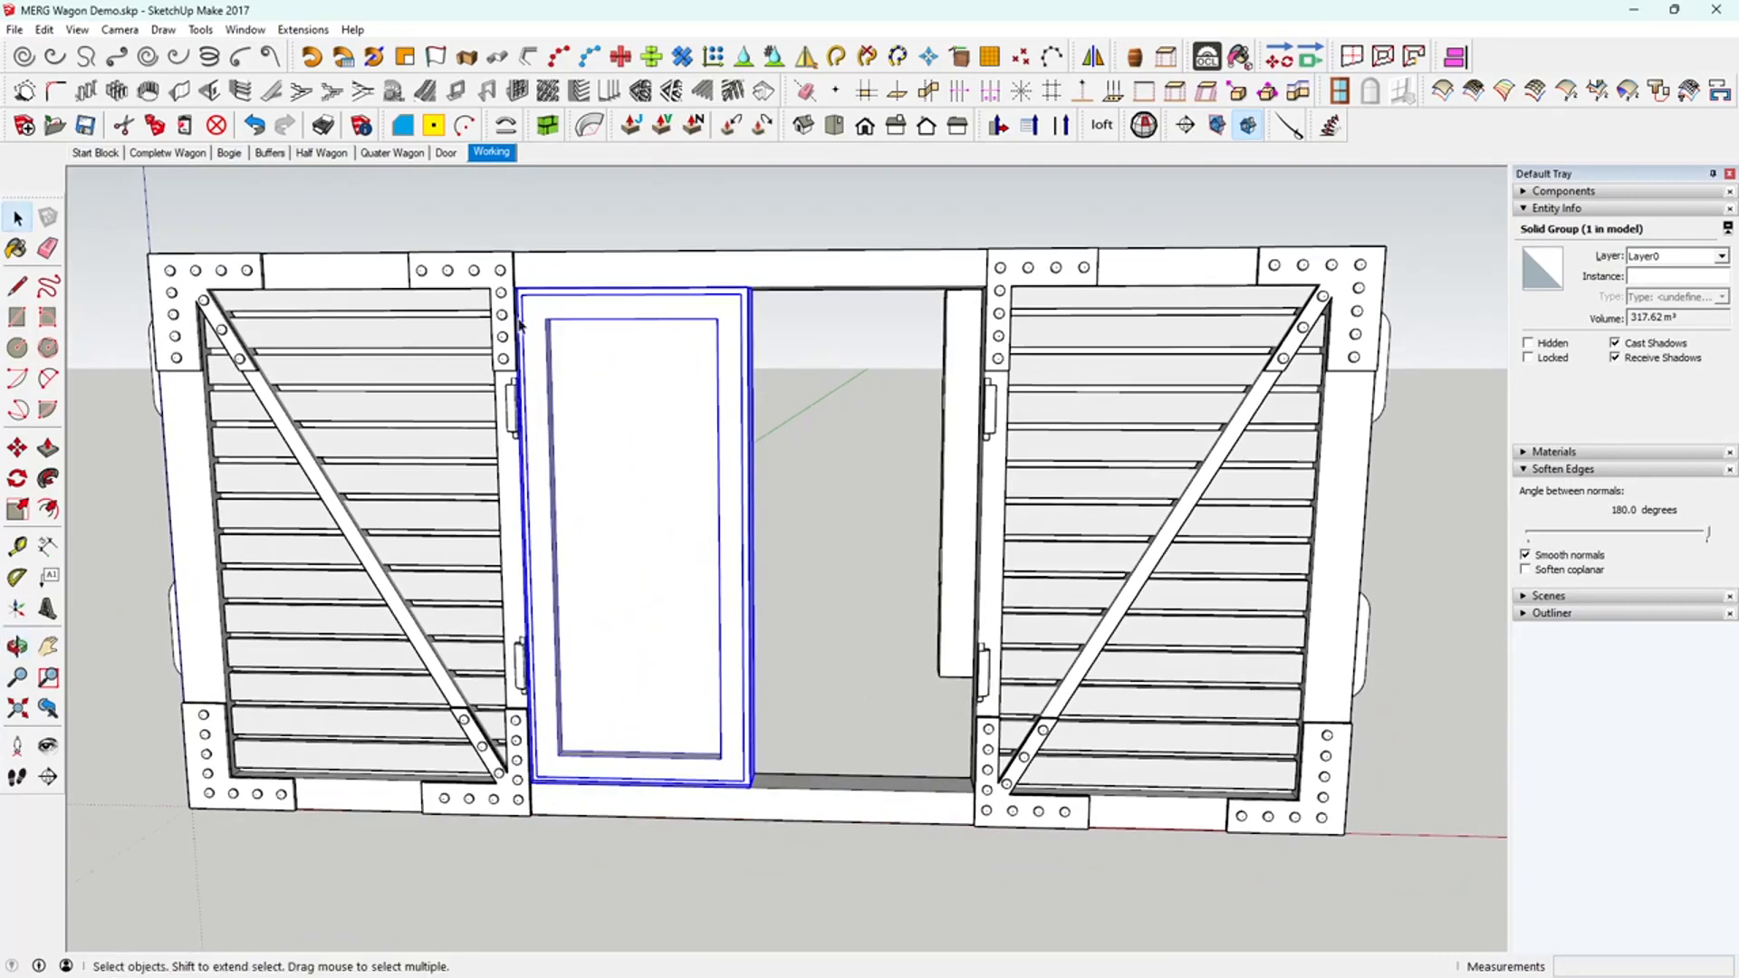
click(104, 349)
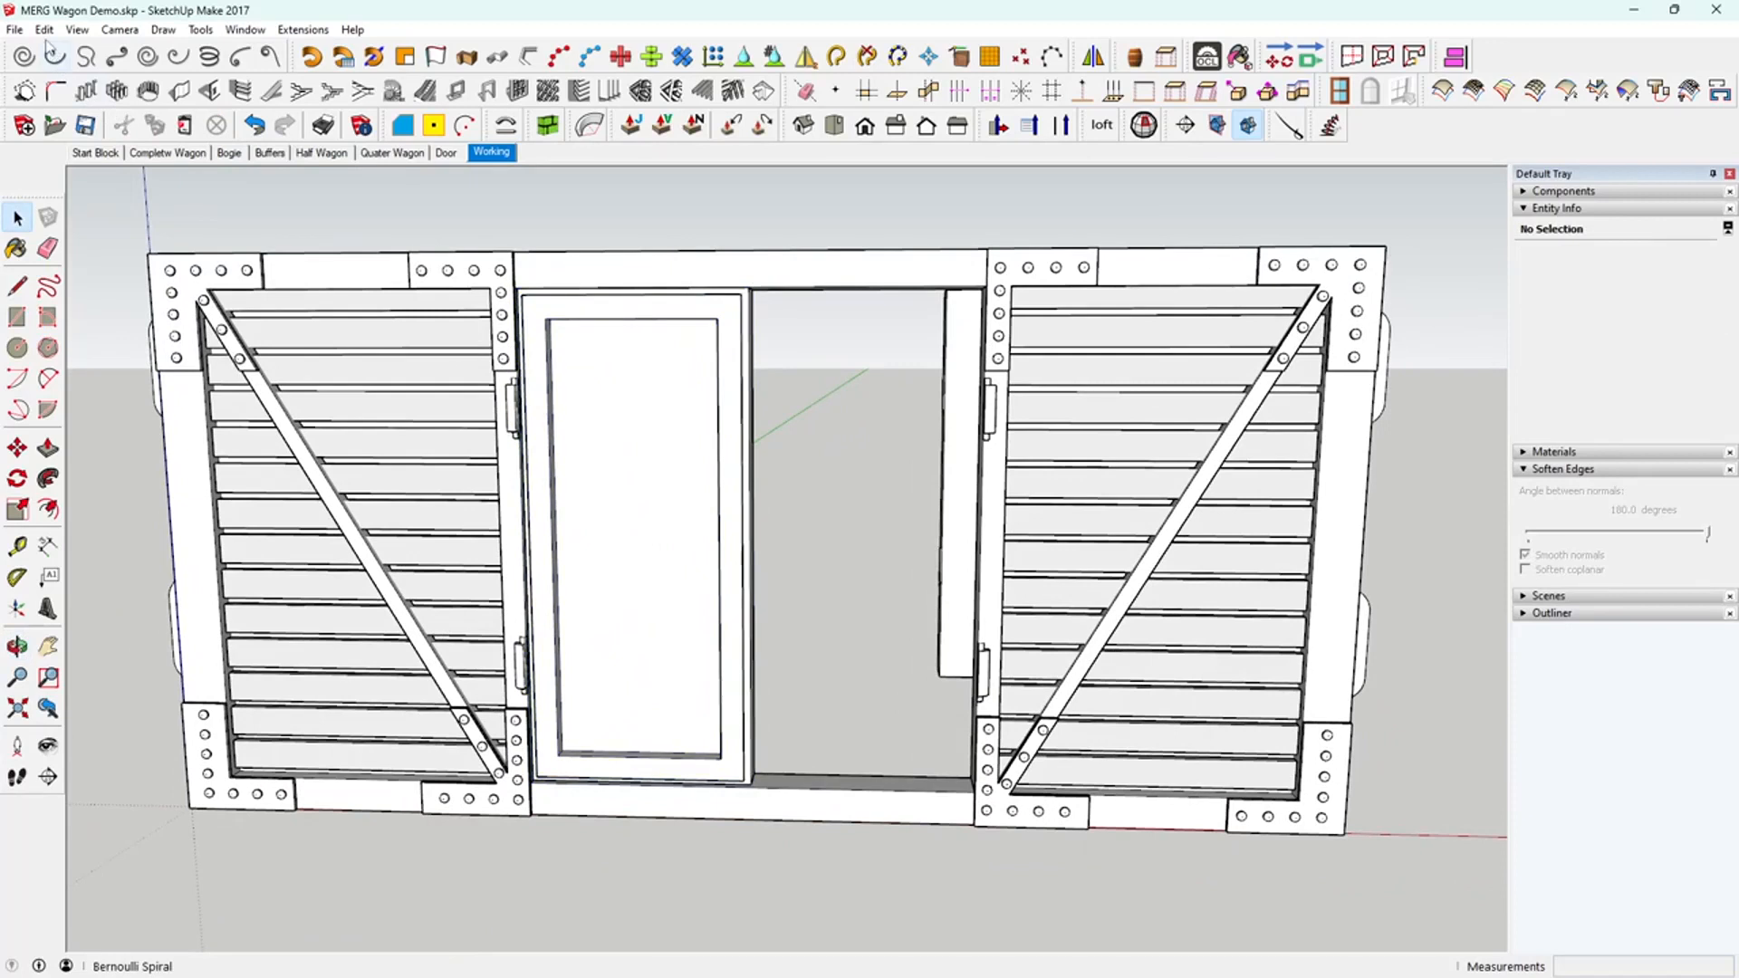
- Paste the copied recessed door face in place and add its bottom edge to the selection
click(44, 29)
click(109, 158)
middle_drag(580, 525, 670, 520)
key(space)
click(689, 766)
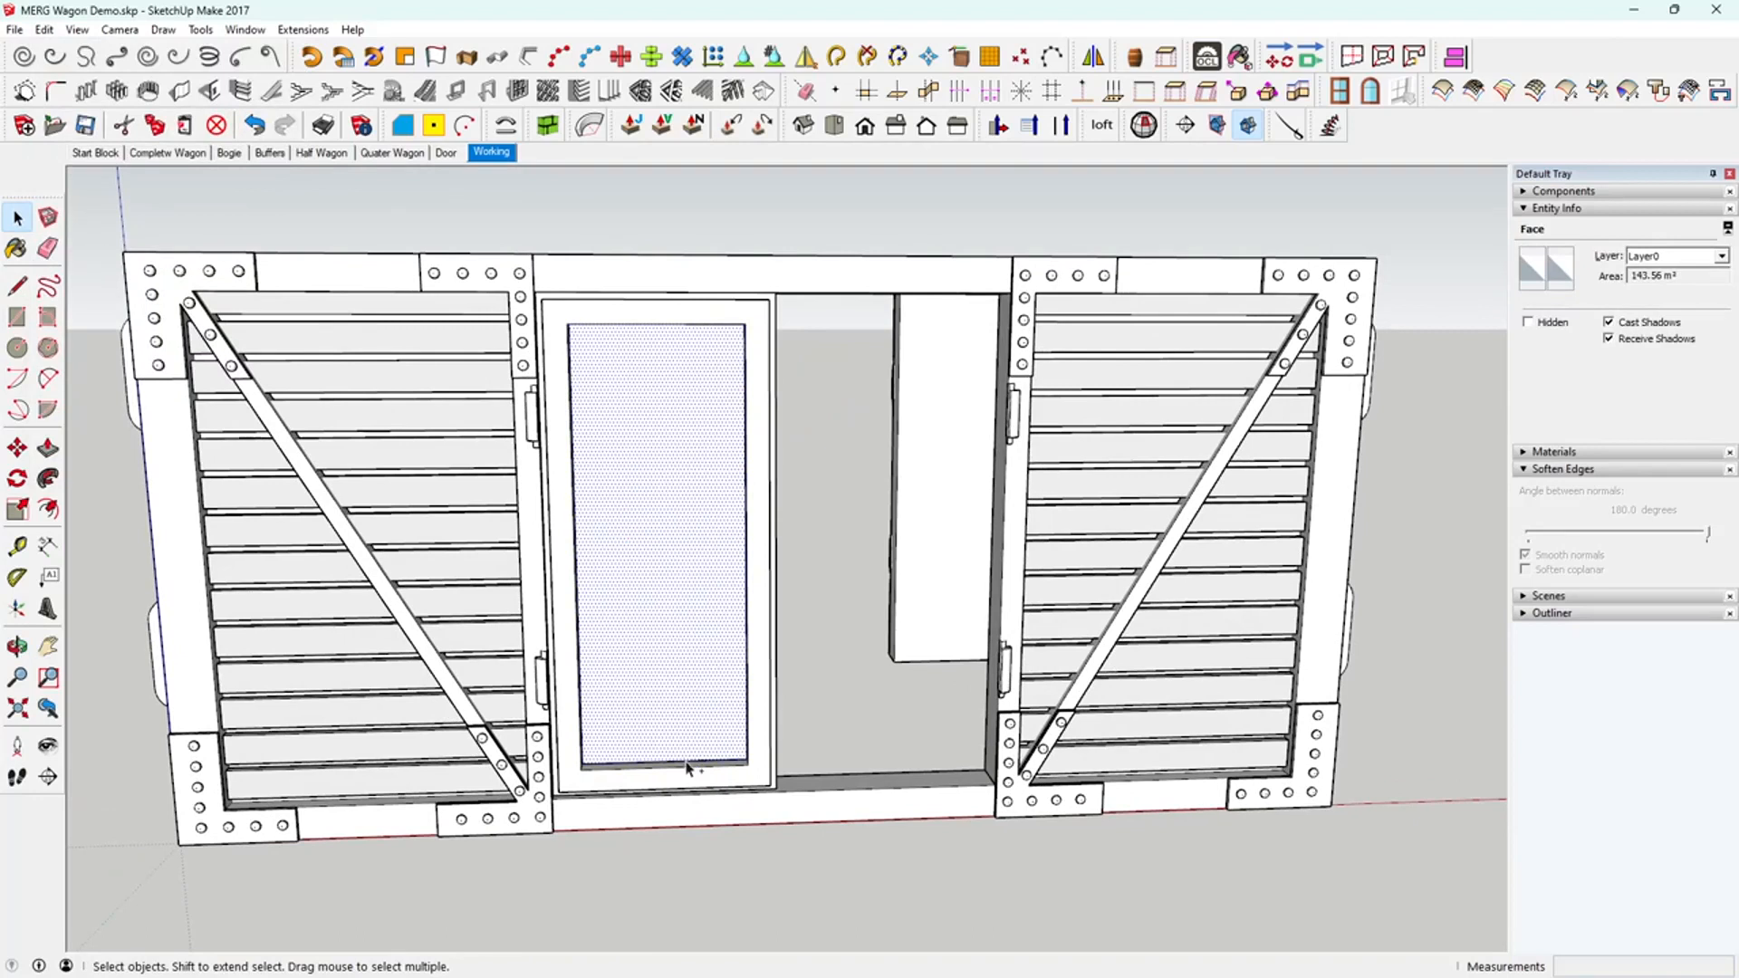
- Clad the door's recessed face using the 01 Wood Cladding preset with the board length set to 999
click(548, 126)
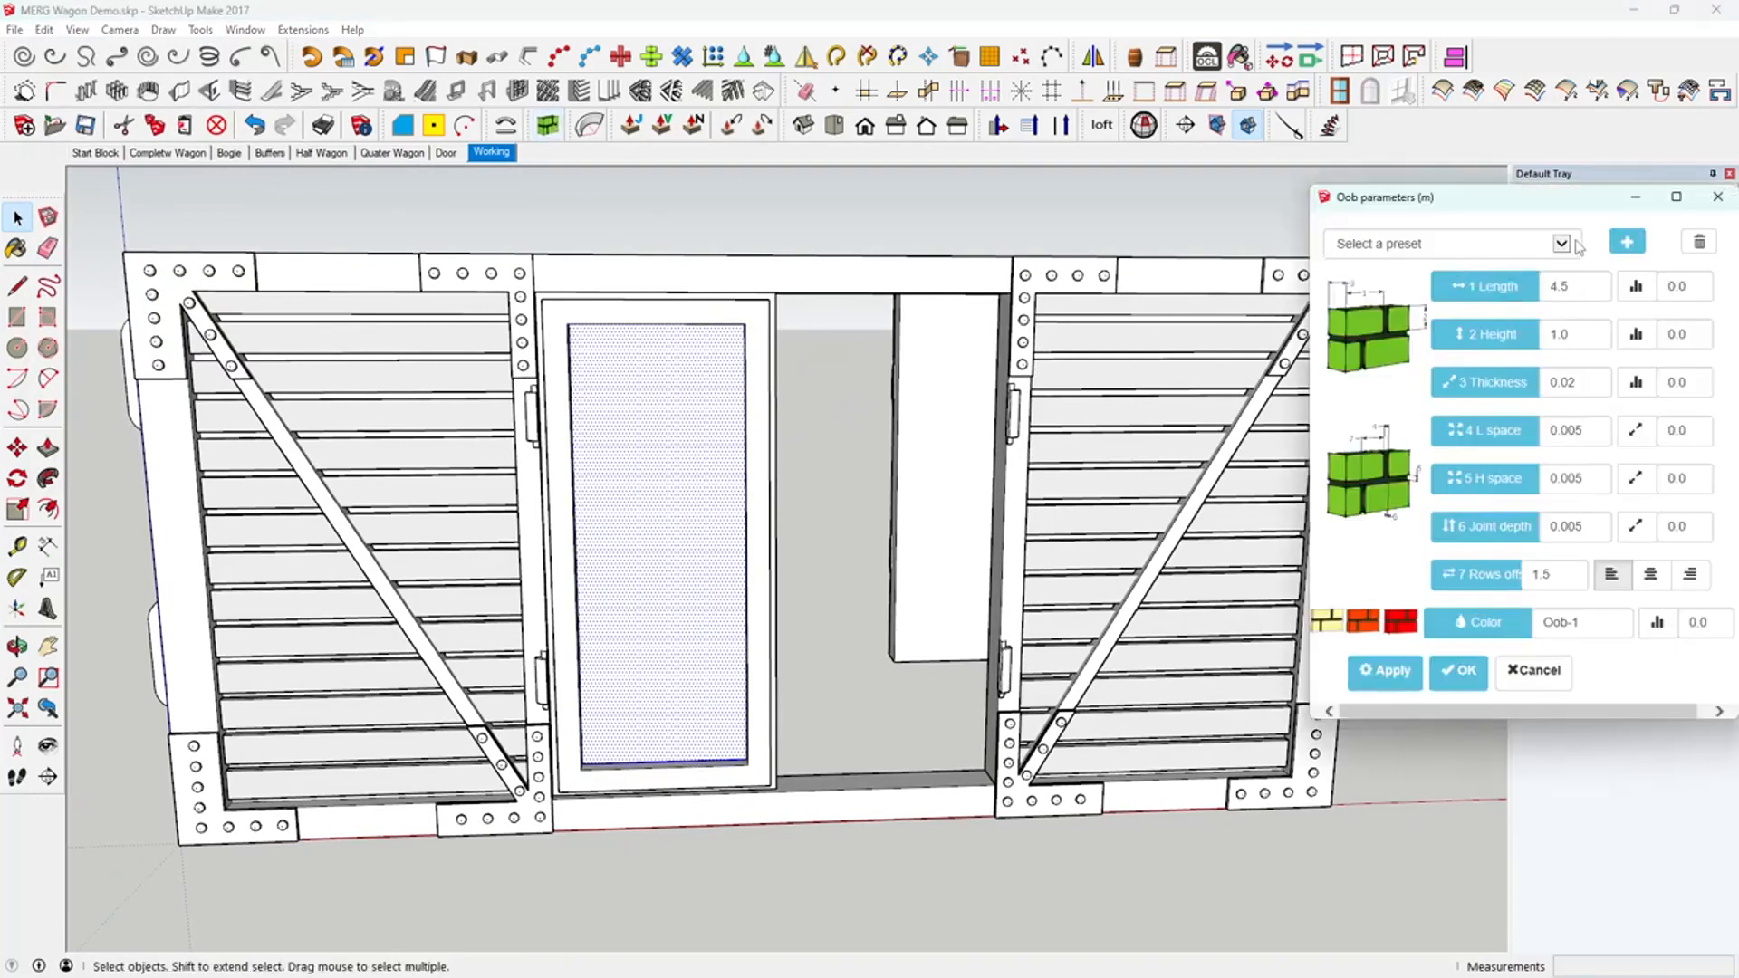
click(1577, 245)
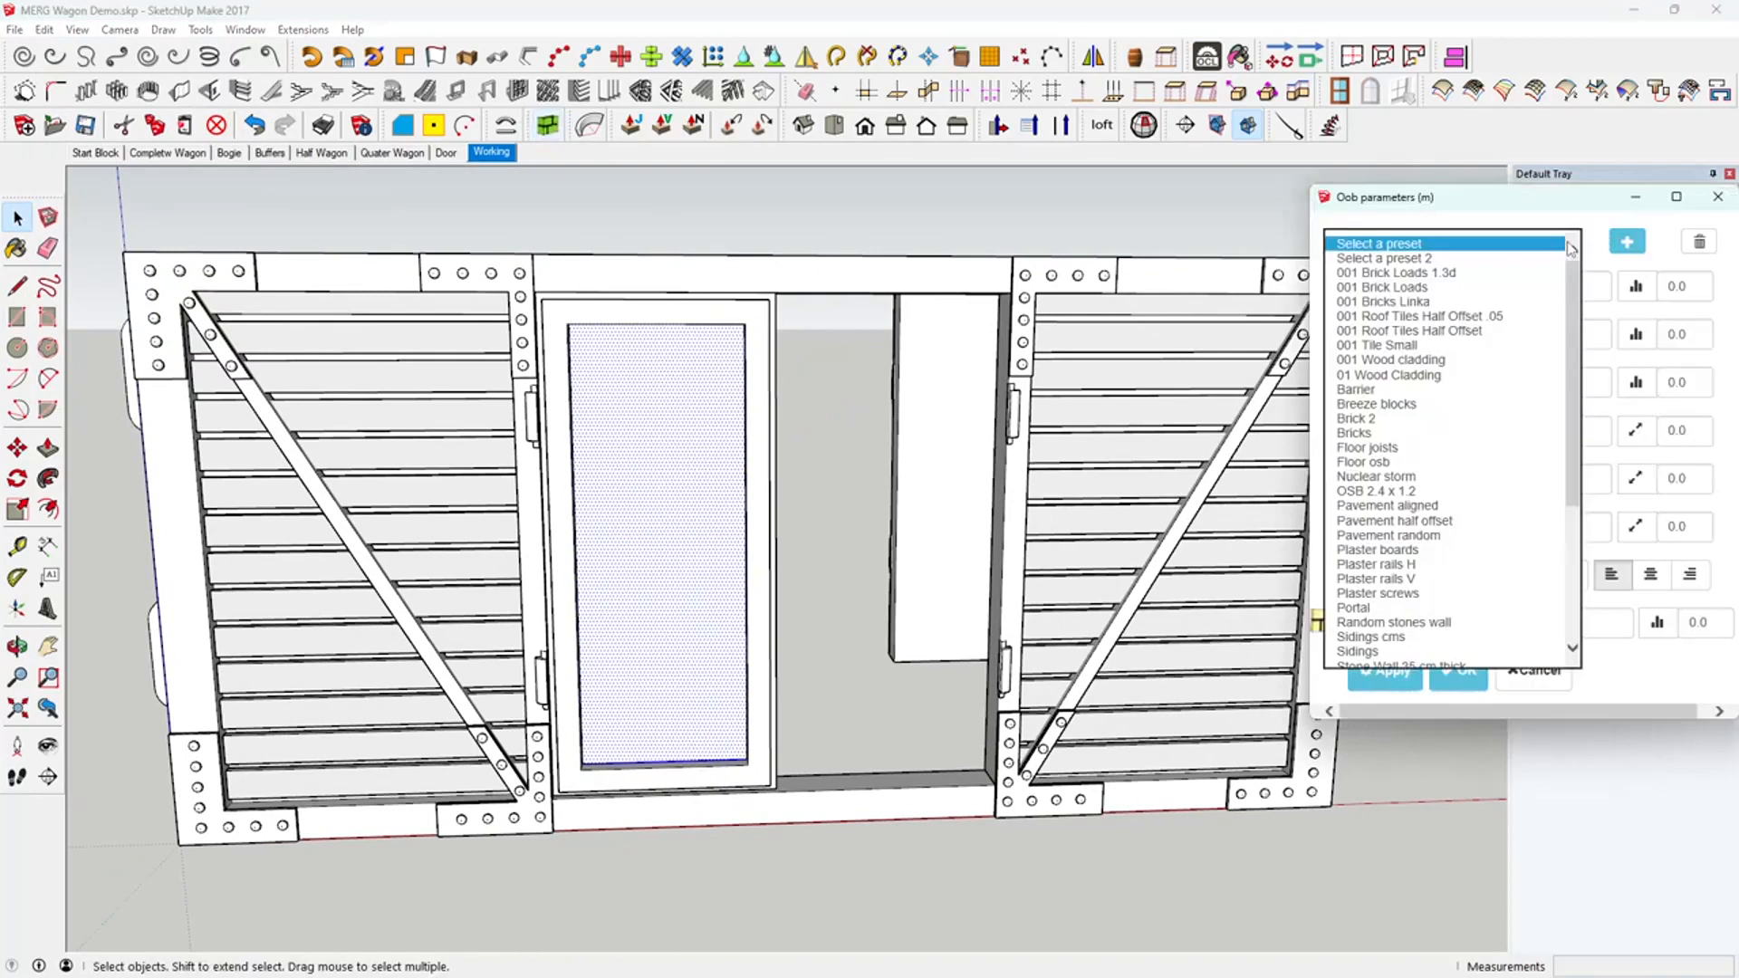
click(1461, 380)
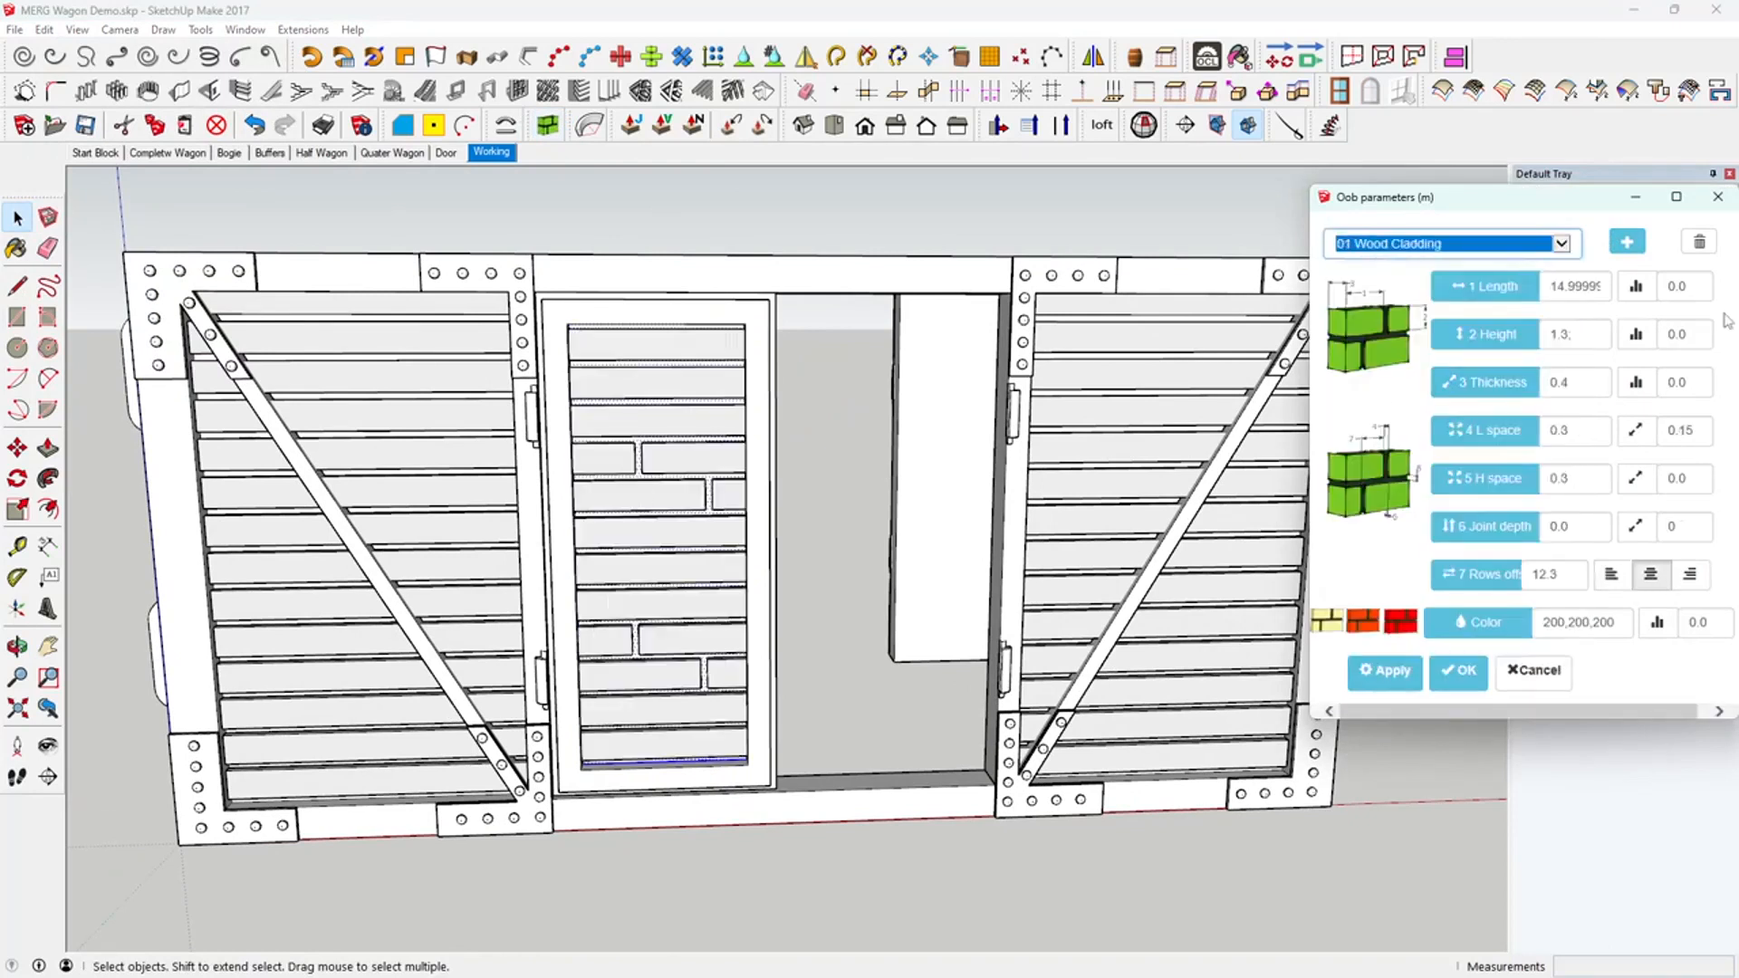
double_click(1576, 287)
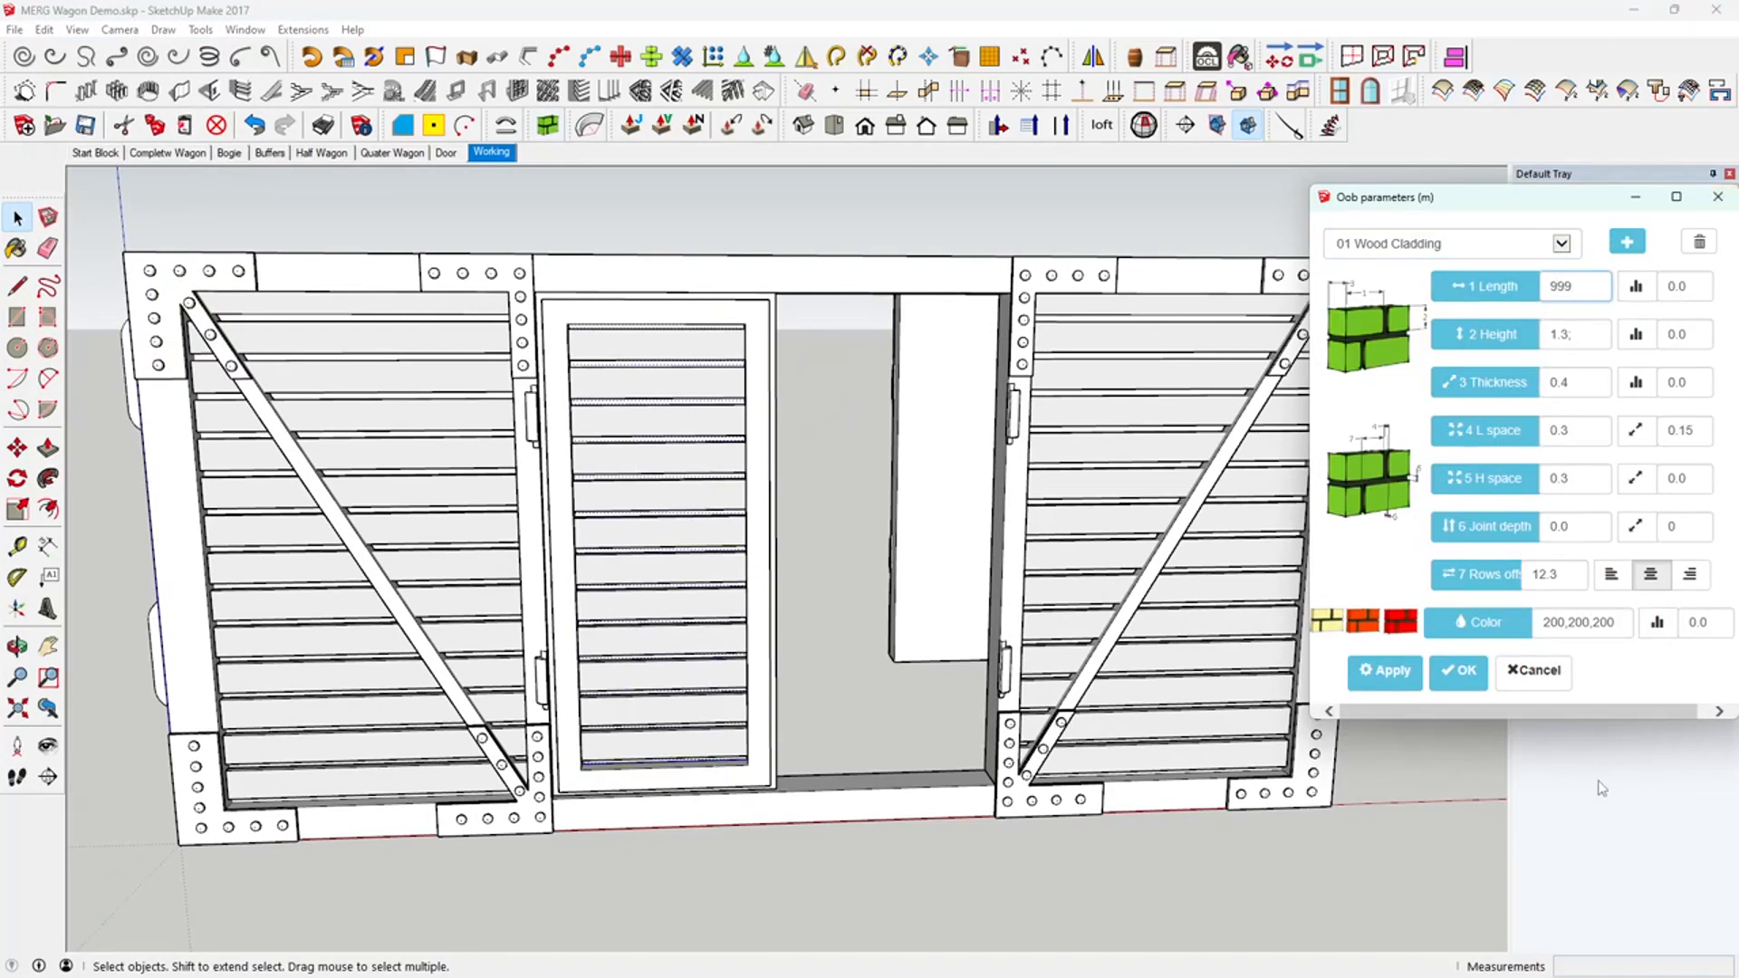
click(1463, 675)
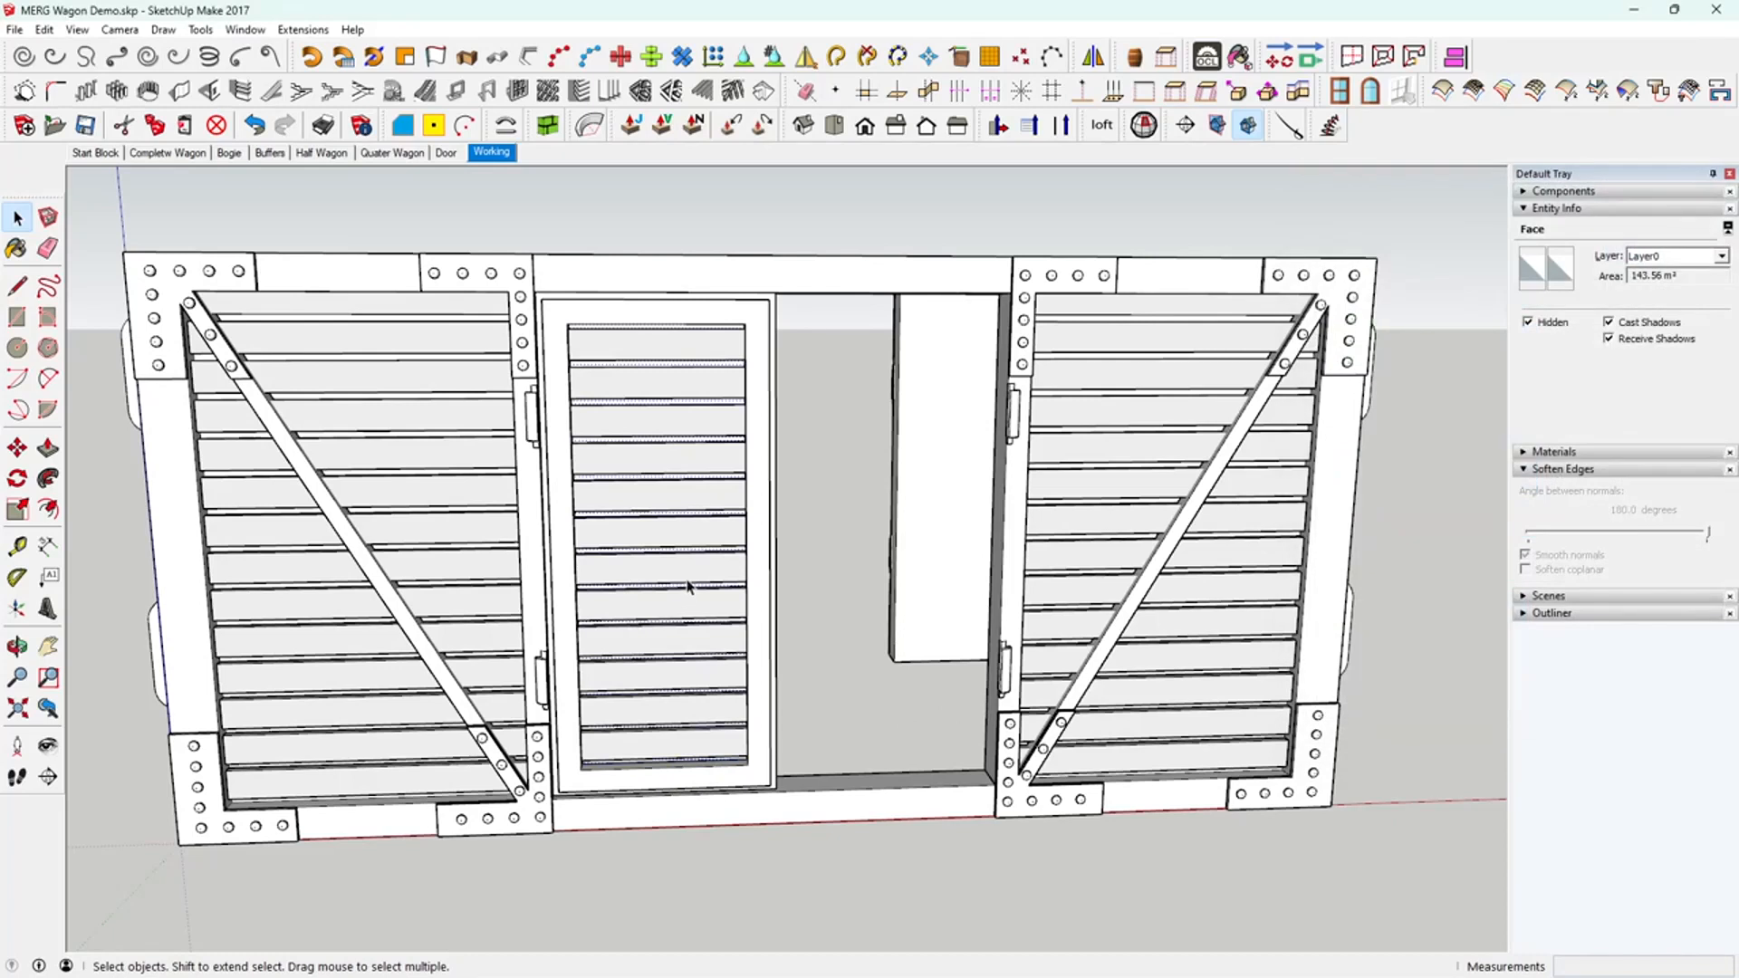
- Select the door frame together with its cladding and make them one group
scroll(688, 587, up, 2)
click(768, 595)
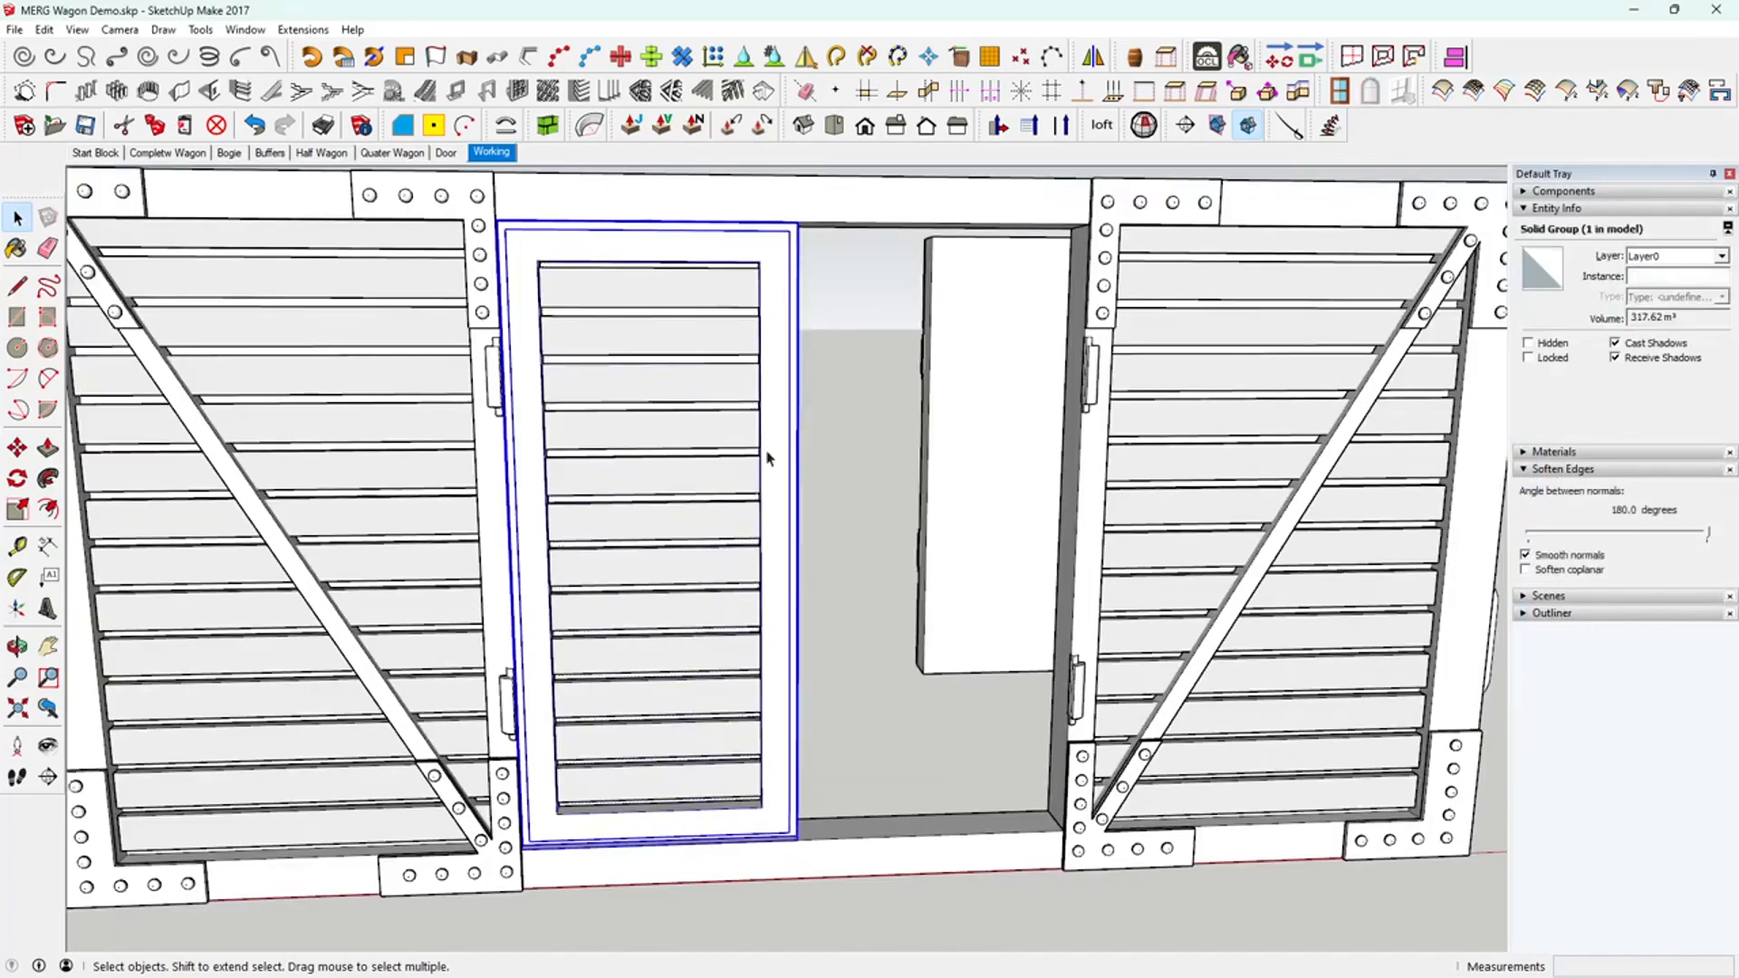
shift+click(706, 618)
right_click(706, 616)
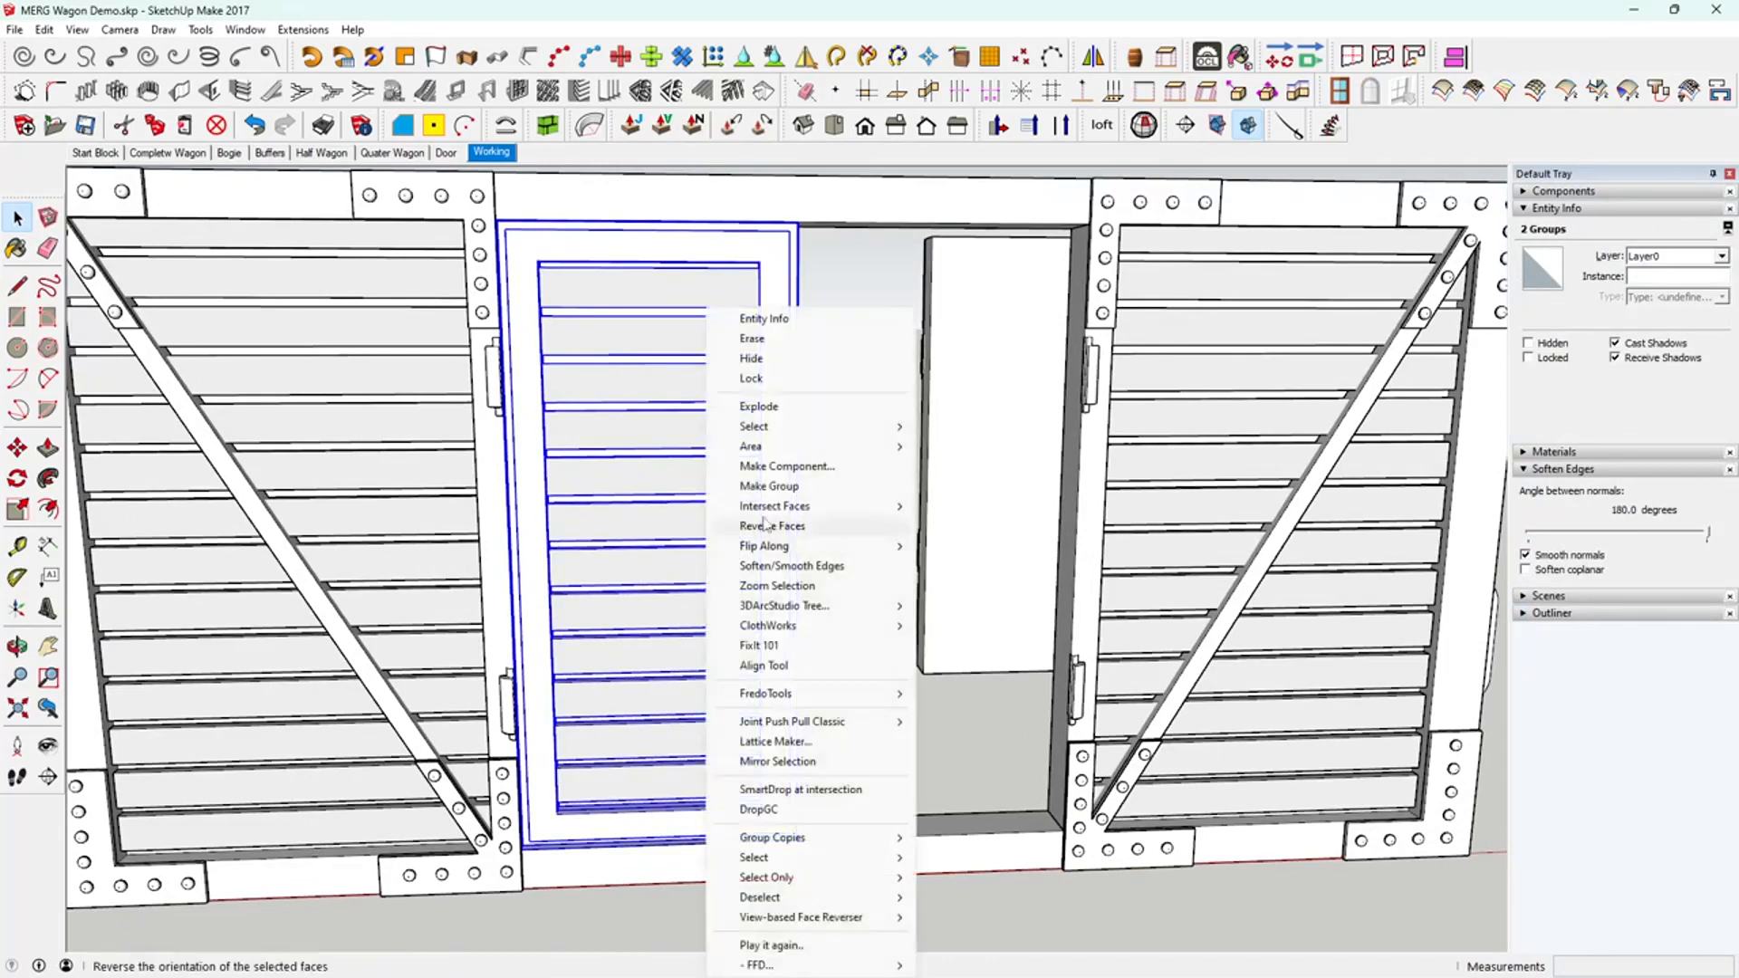
click(791, 486)
middle_drag(931, 828, 600, 600)
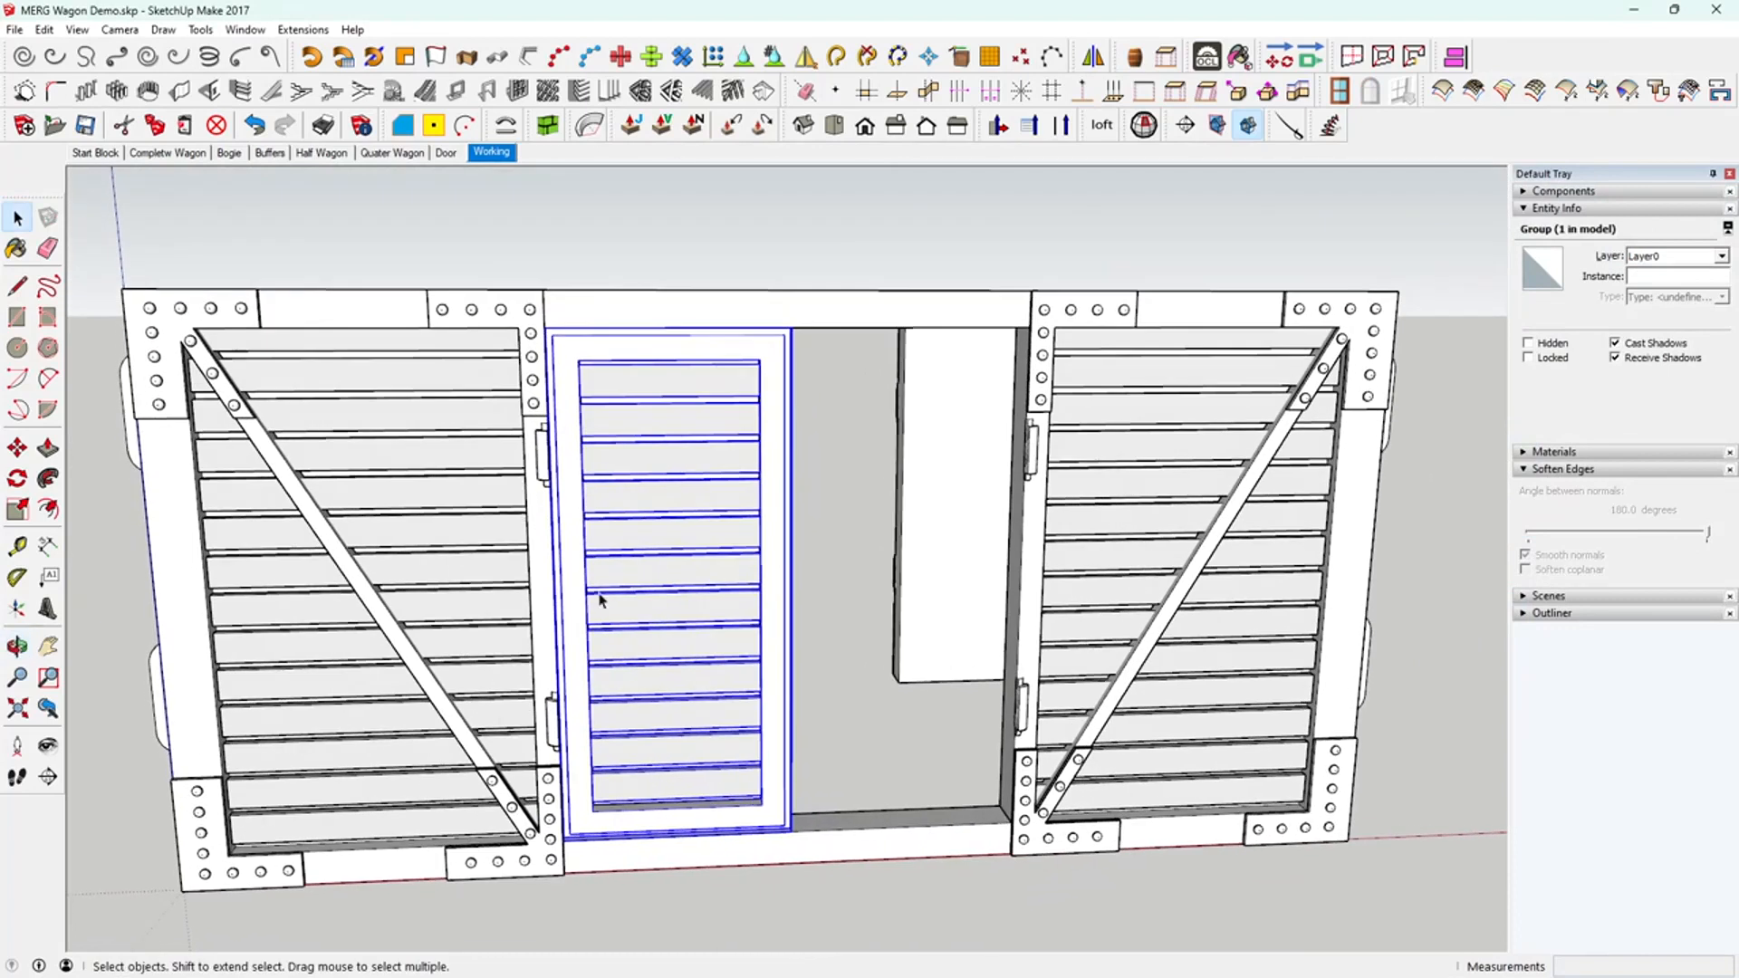
- Open the wagon side's nested group, copy the hinge group beside the door, and exit the group
scroll(523, 450, up, 2)
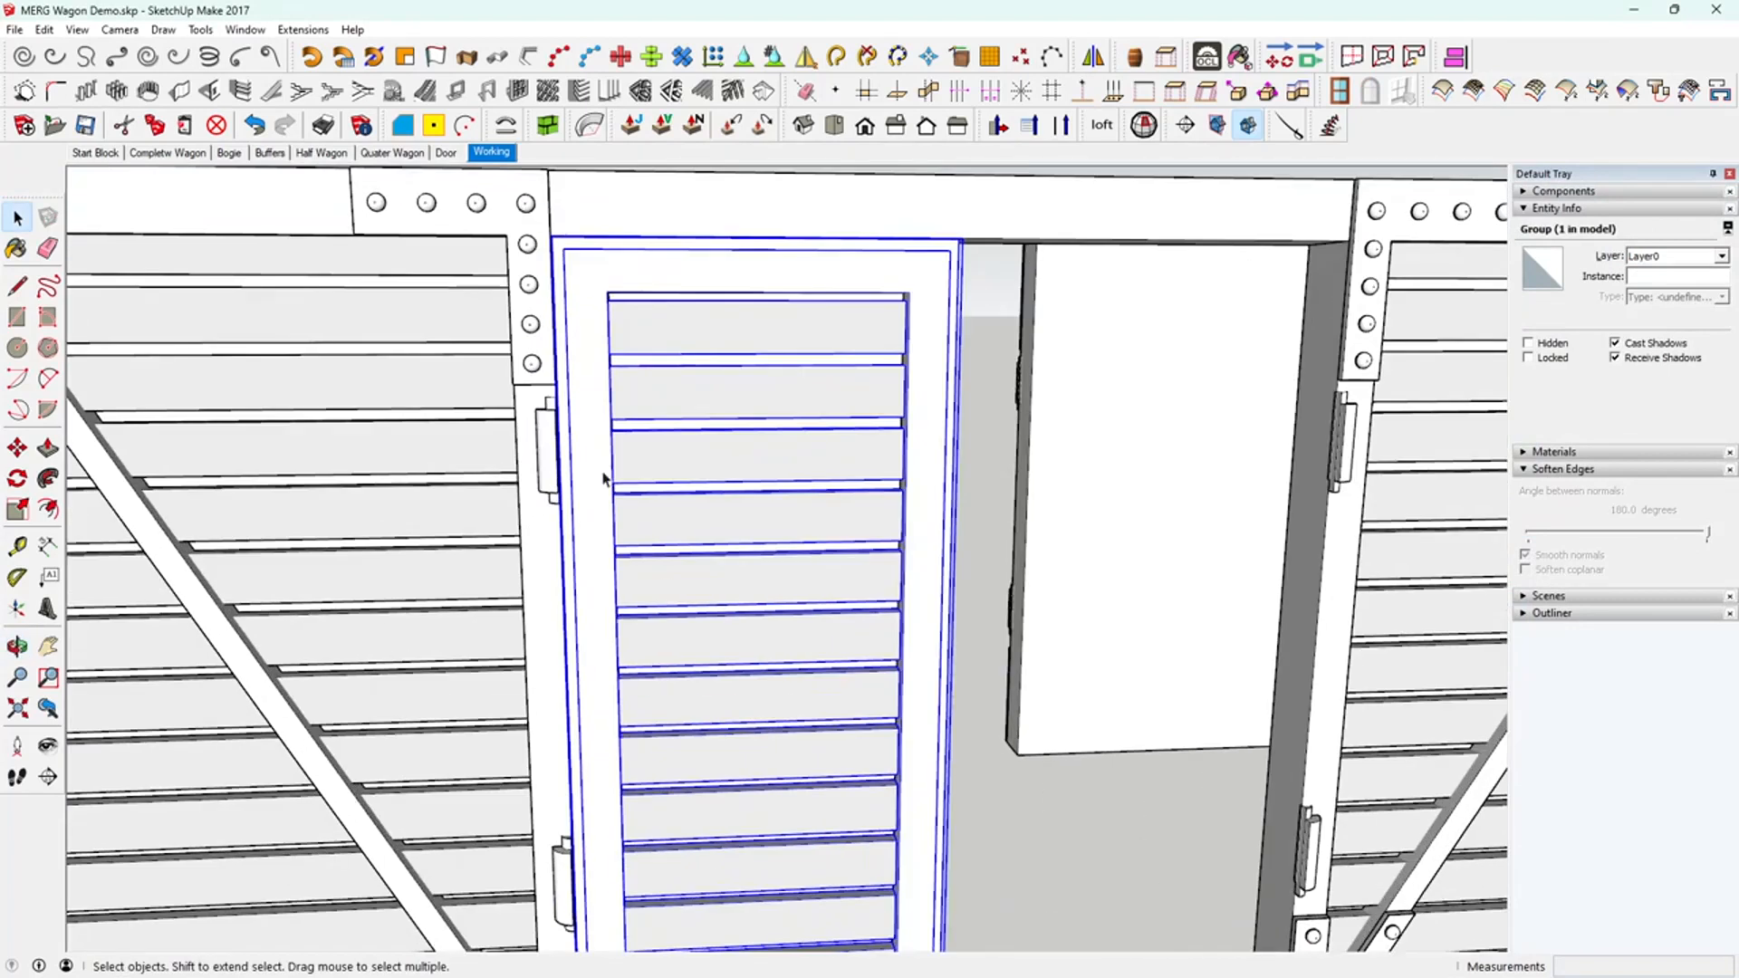
scroll(680, 513, down, 1)
click(615, 211)
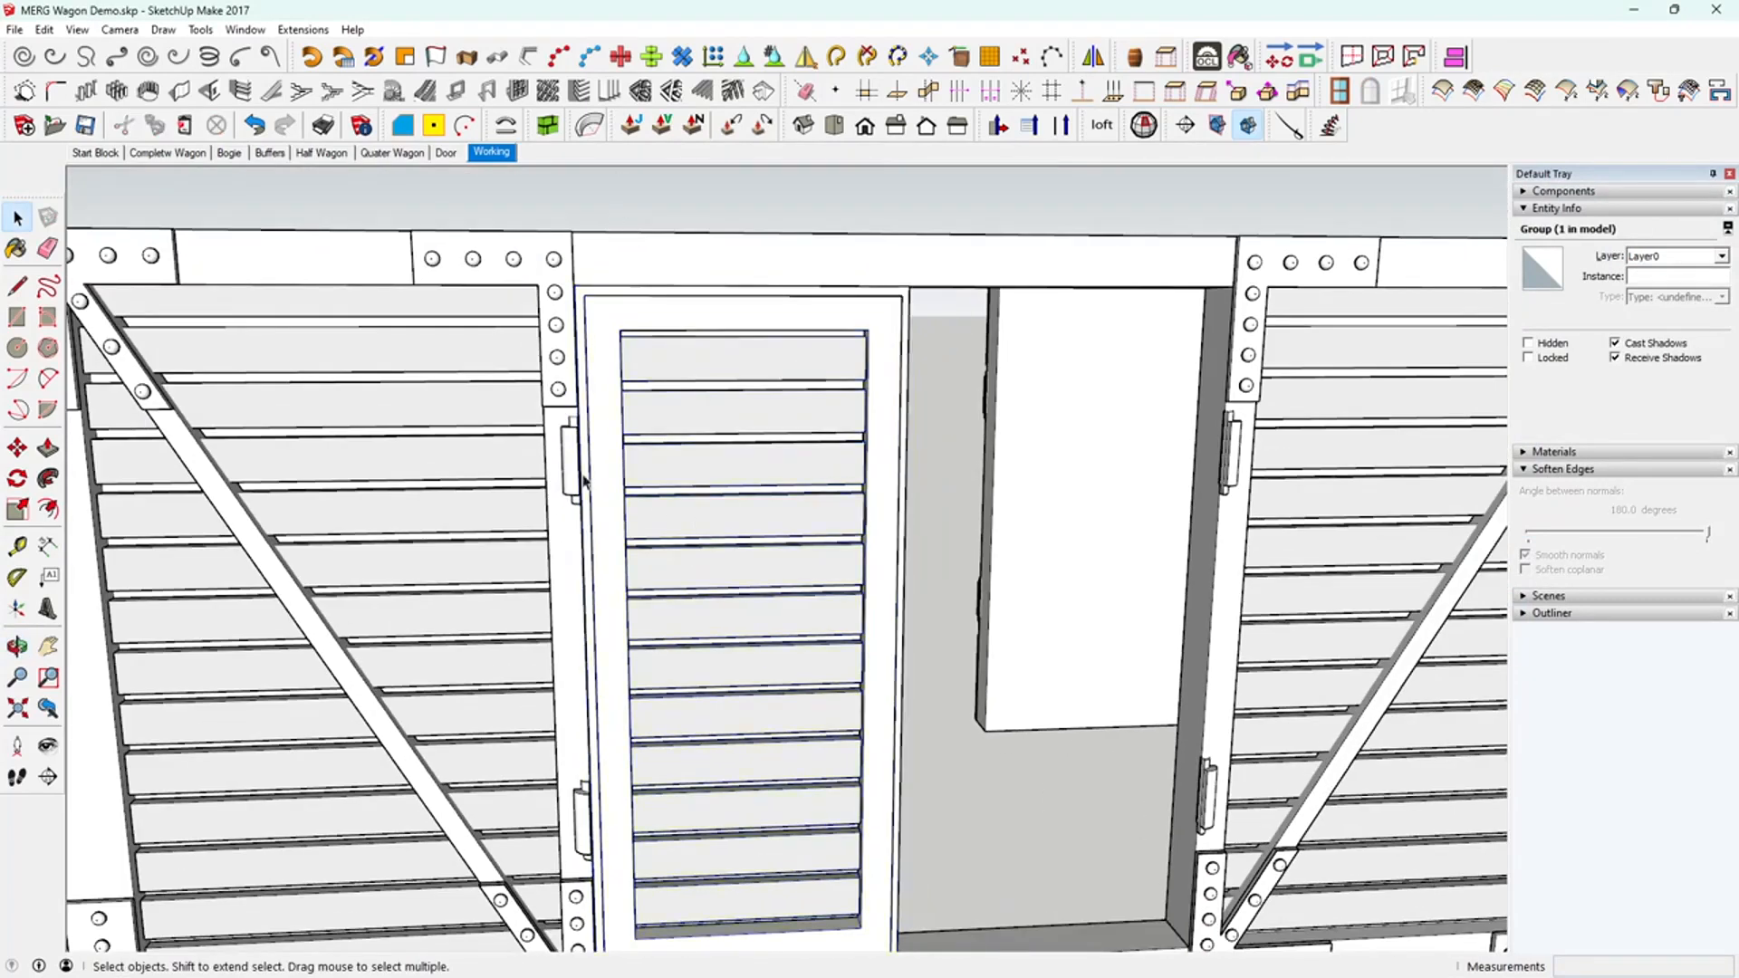
scroll(570, 473, up, 3)
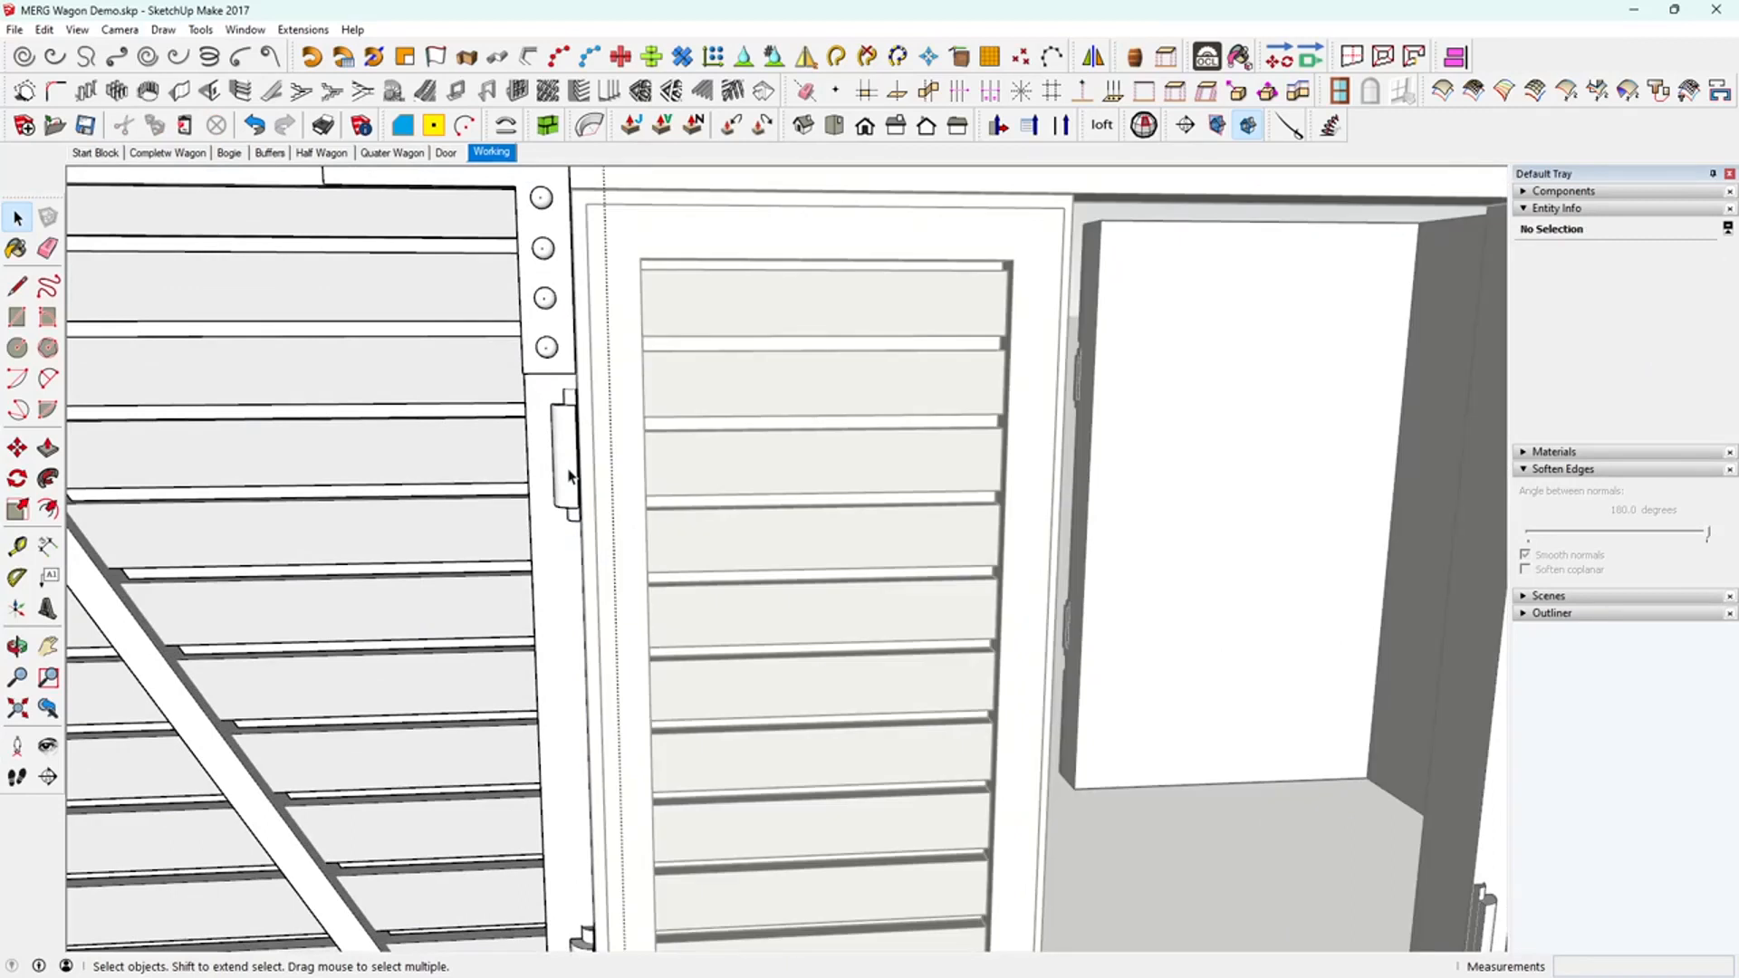
scroll(382, 495, down, 3)
scroll(402, 503, up, 1)
middle_drag(205, 366, 489, 493)
scroll(587, 511, up, 2)
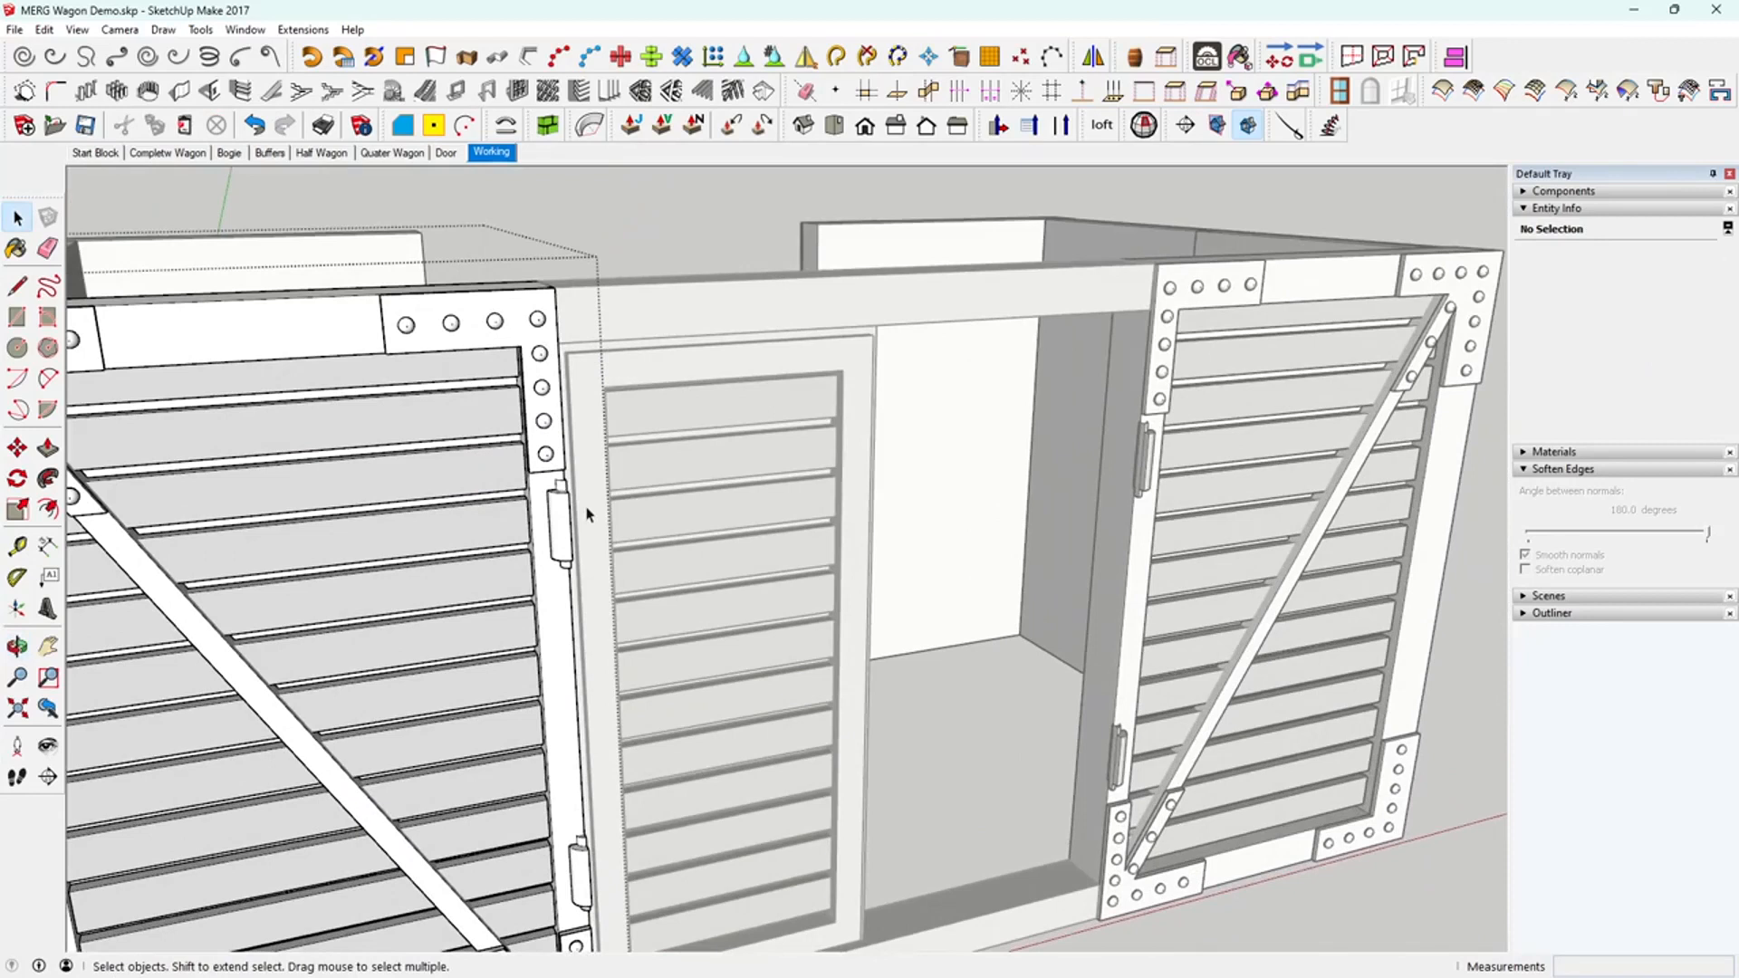
double_click(563, 532)
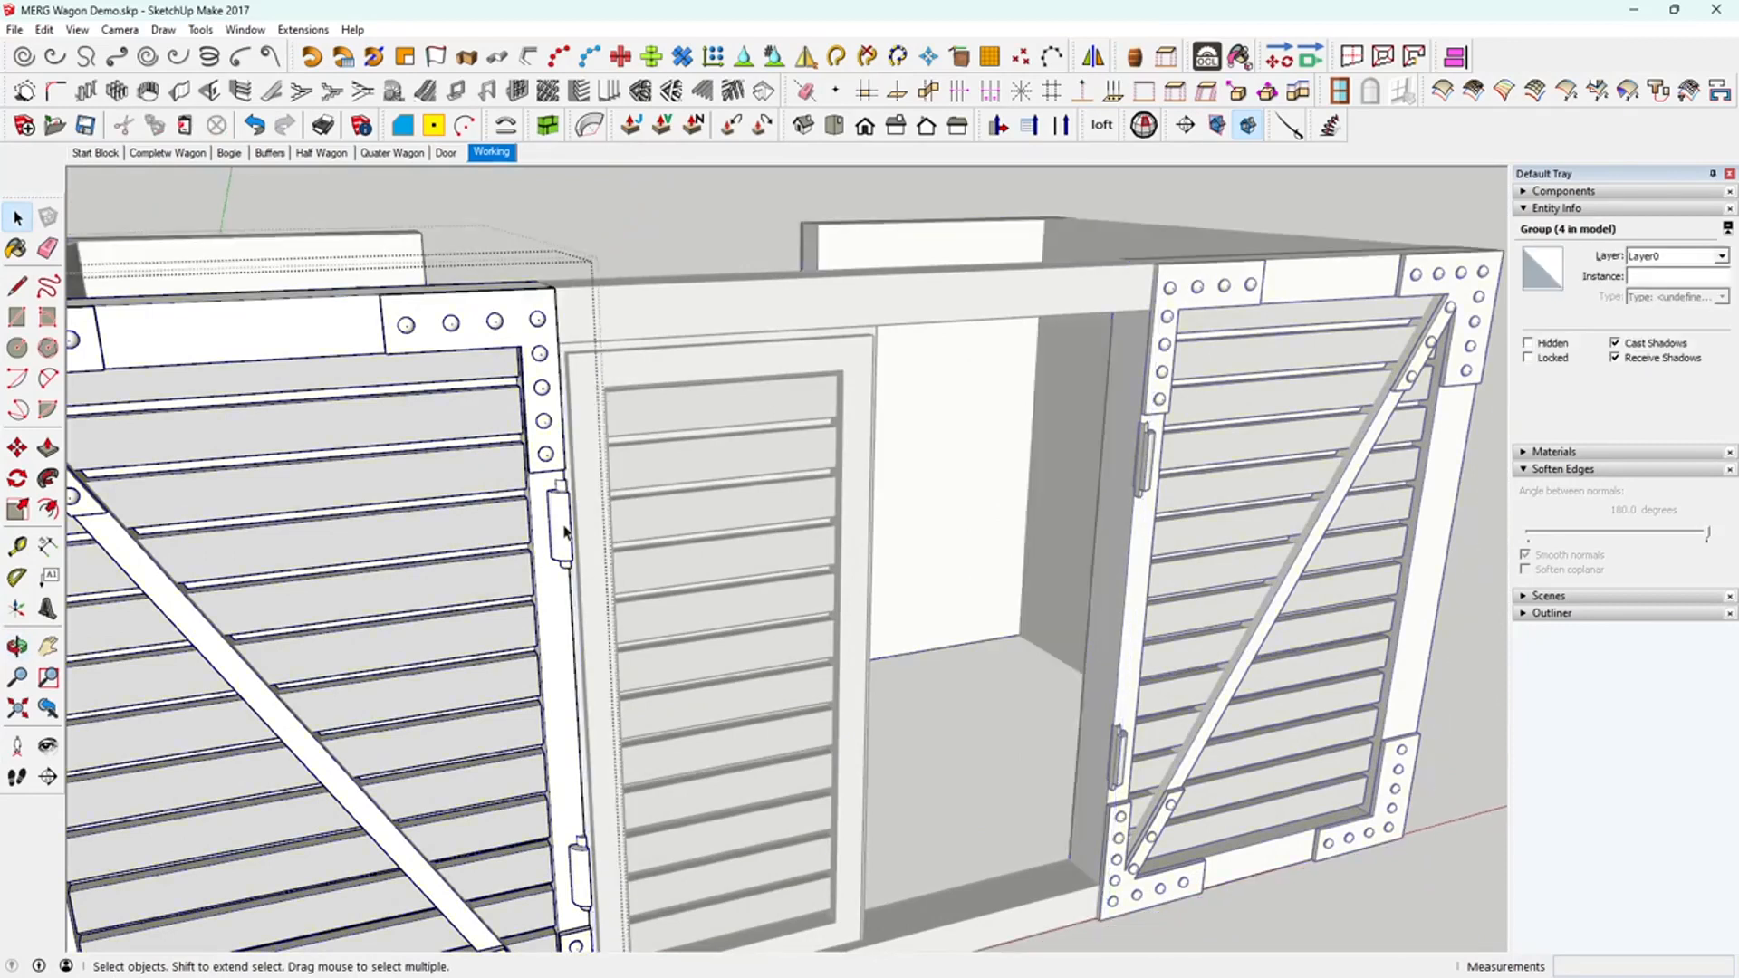
click(564, 532)
middle_drag(563, 533, 354, 542)
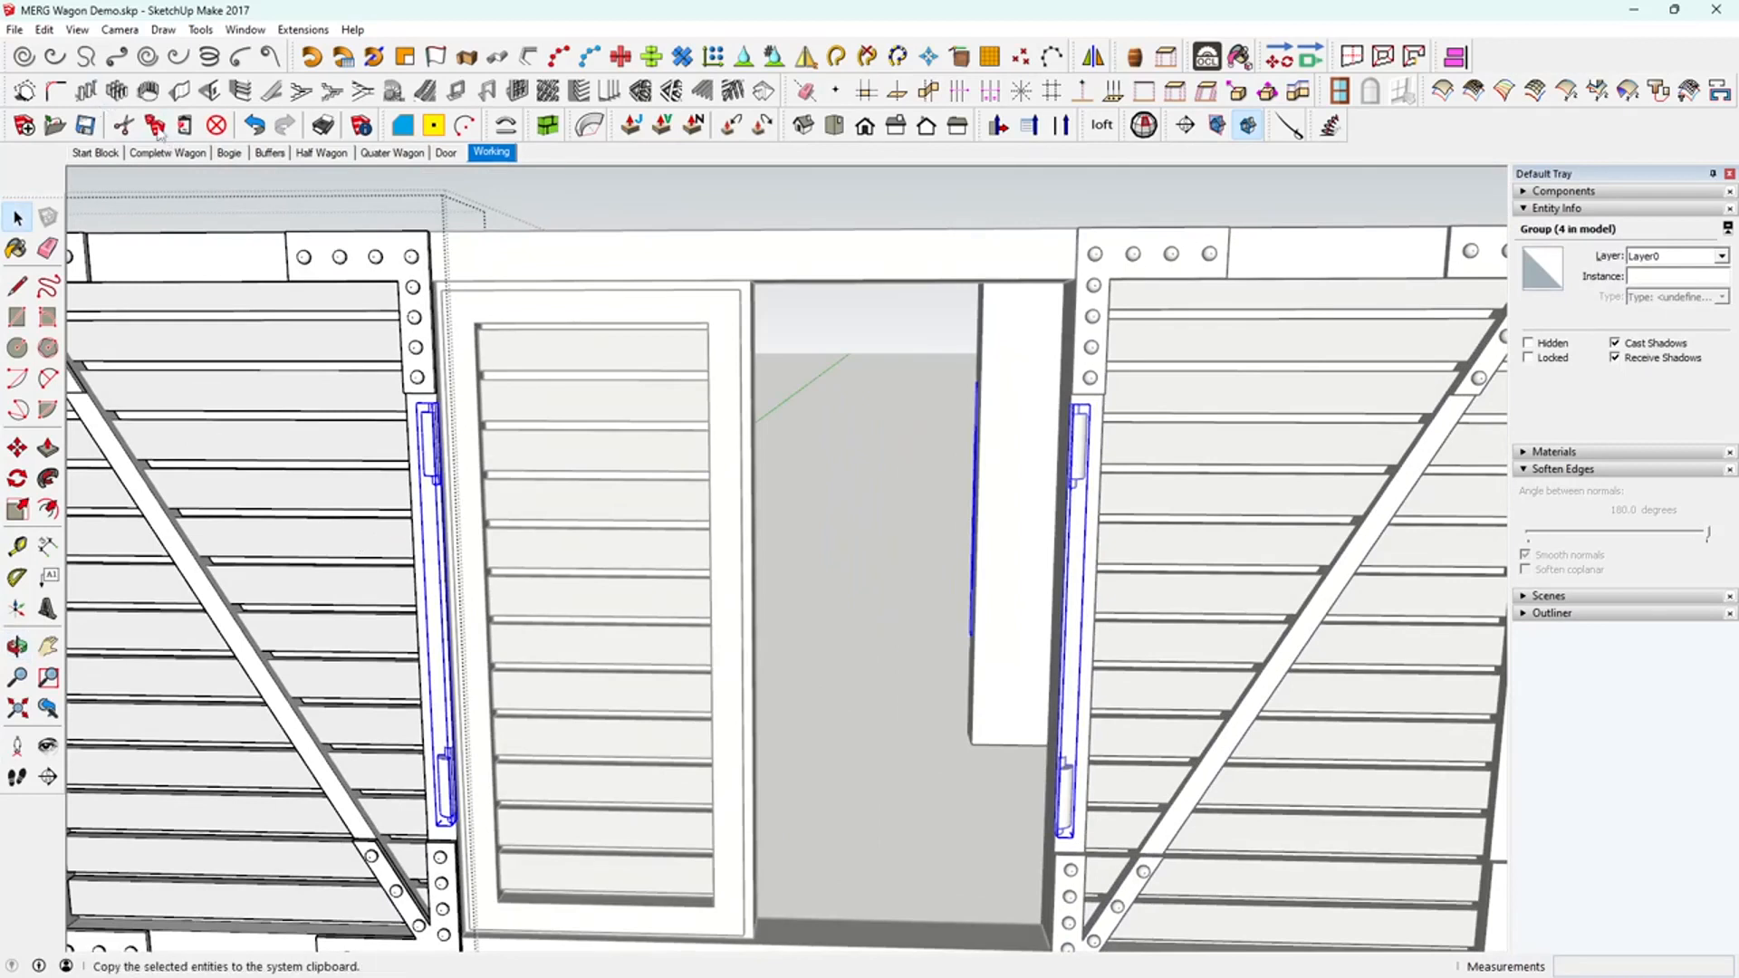
click(904, 585)
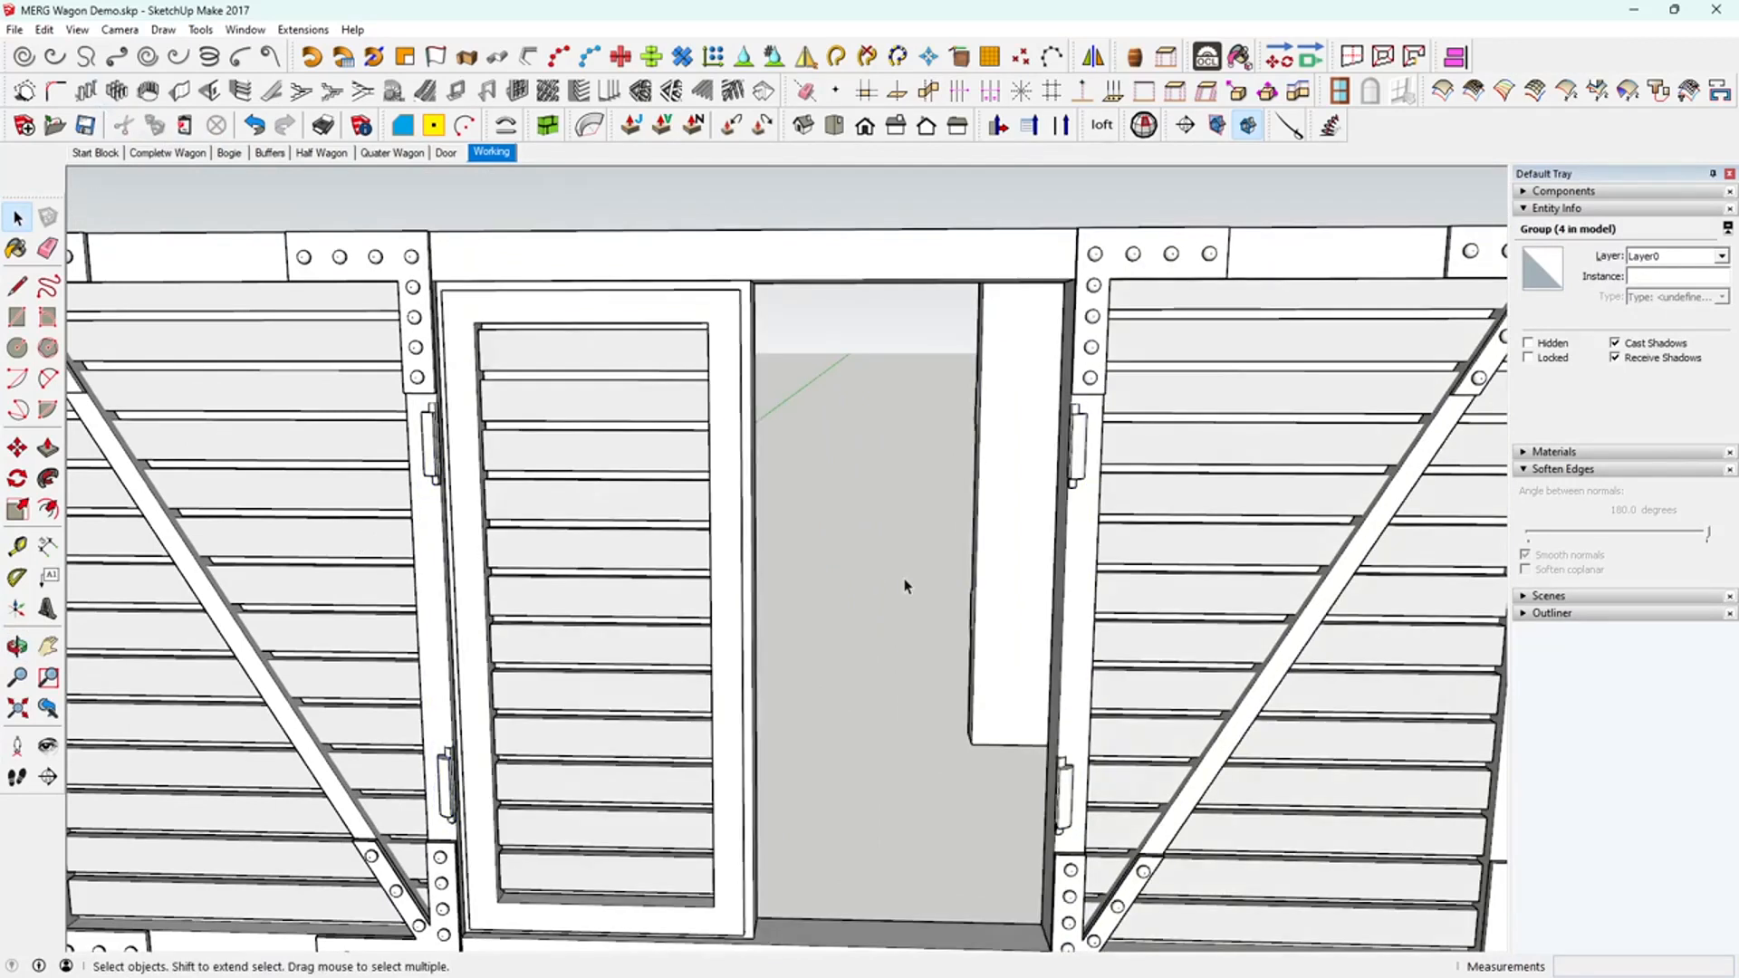
- Paste the copied hinges in place and move them horizontally onto the door's adjacent frame upright, about 0.89 m across
middle_drag(545, 605, 563, 571)
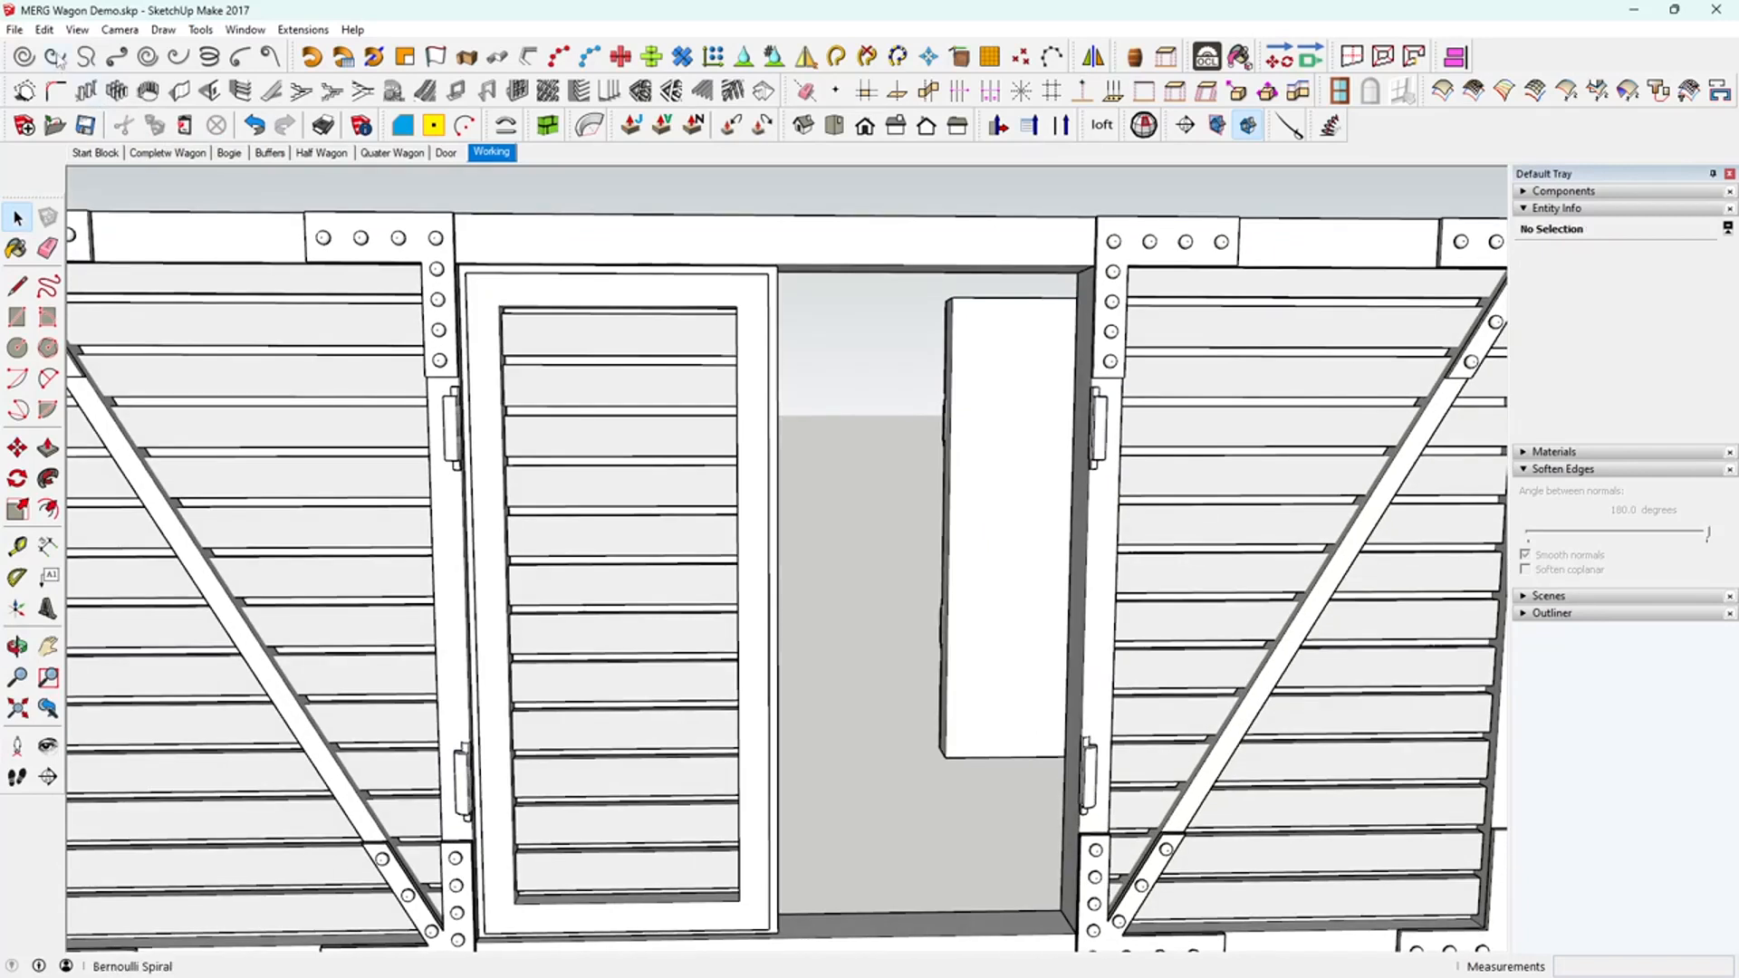
click(43, 29)
click(100, 157)
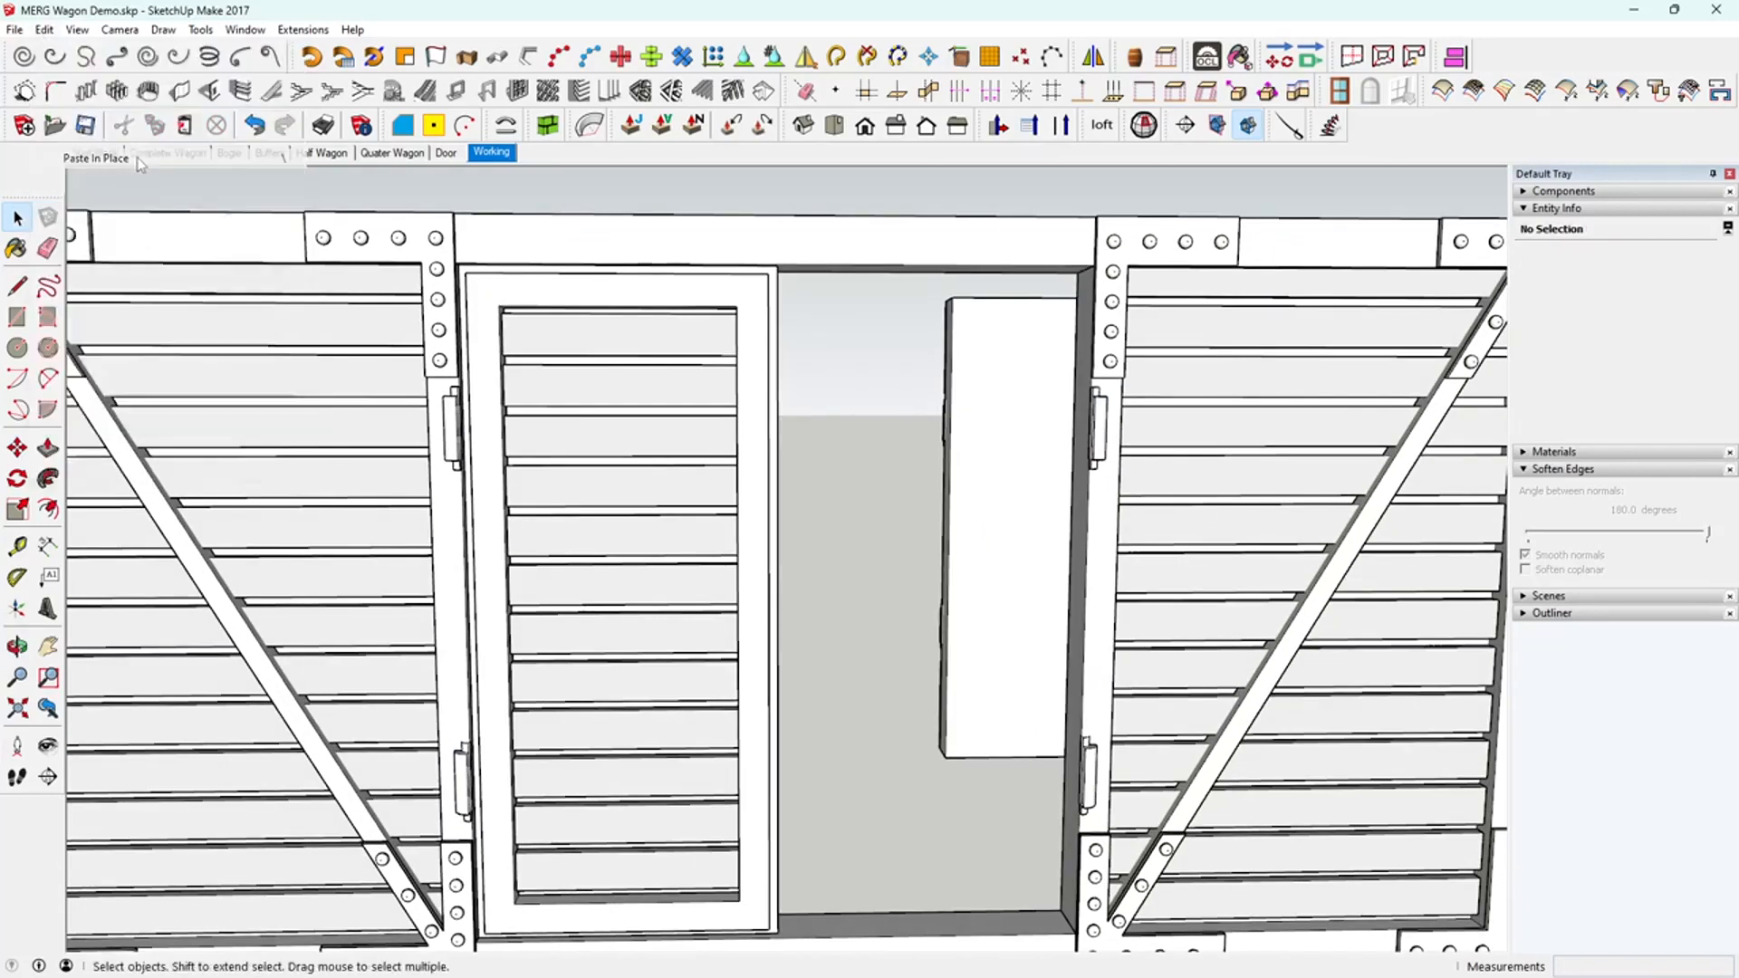
middle_drag(481, 477, 472, 466)
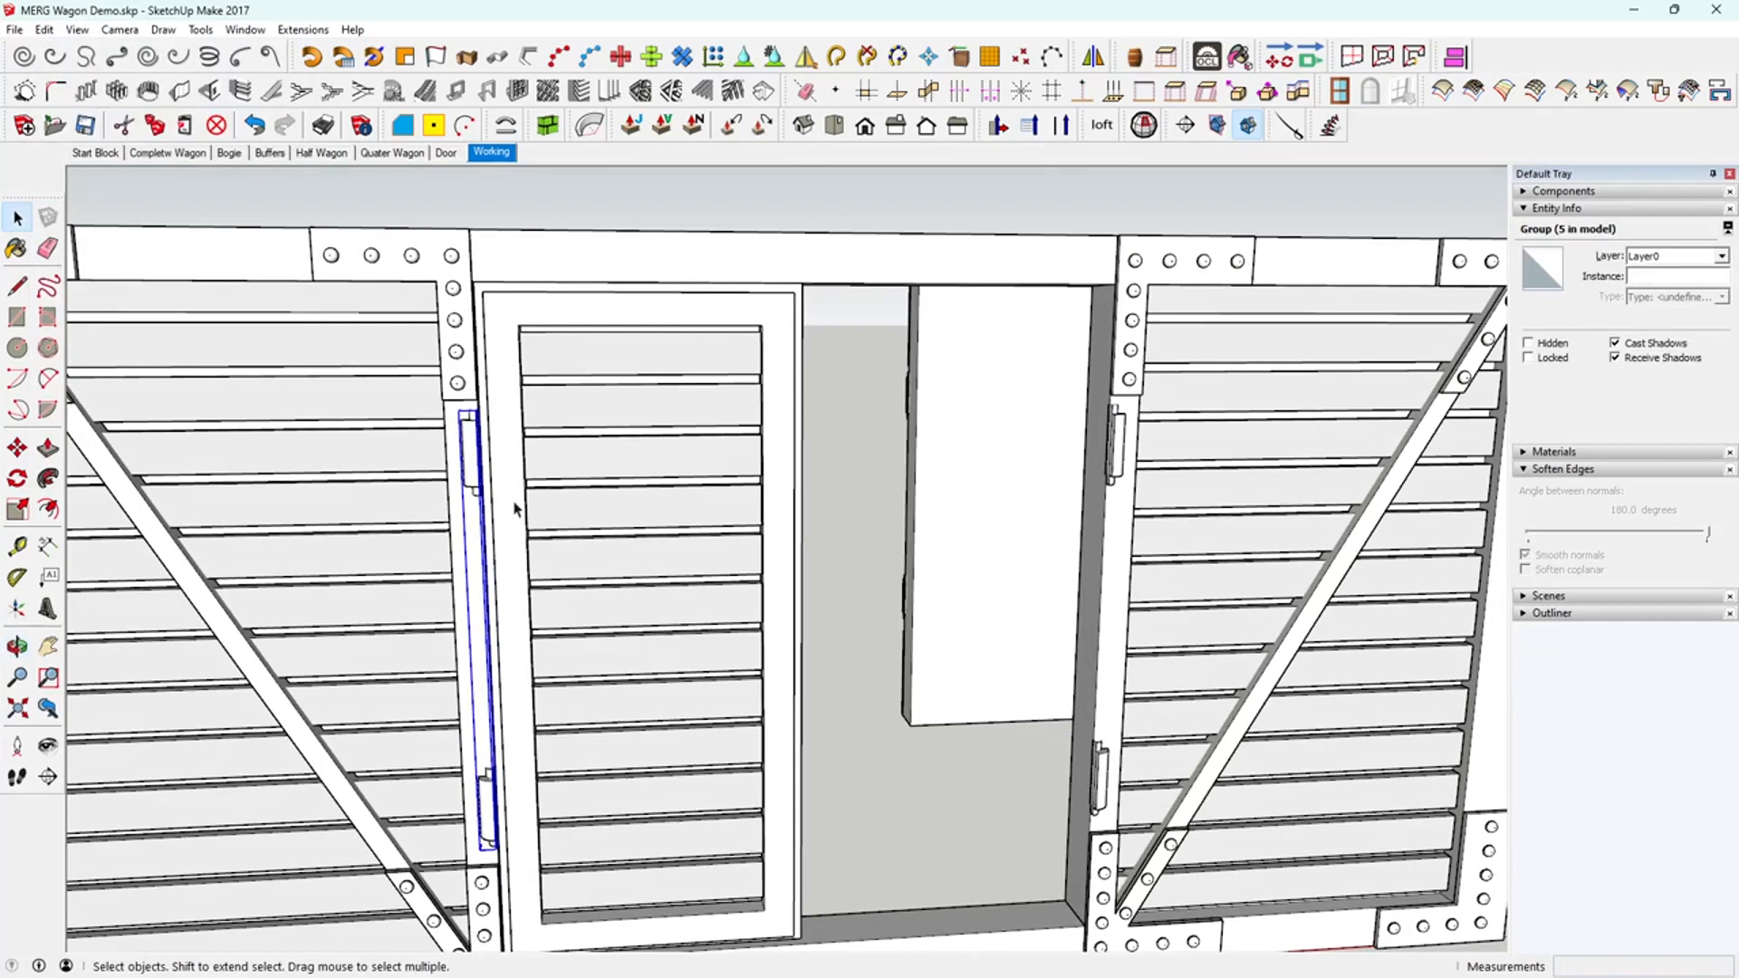
click(17, 447)
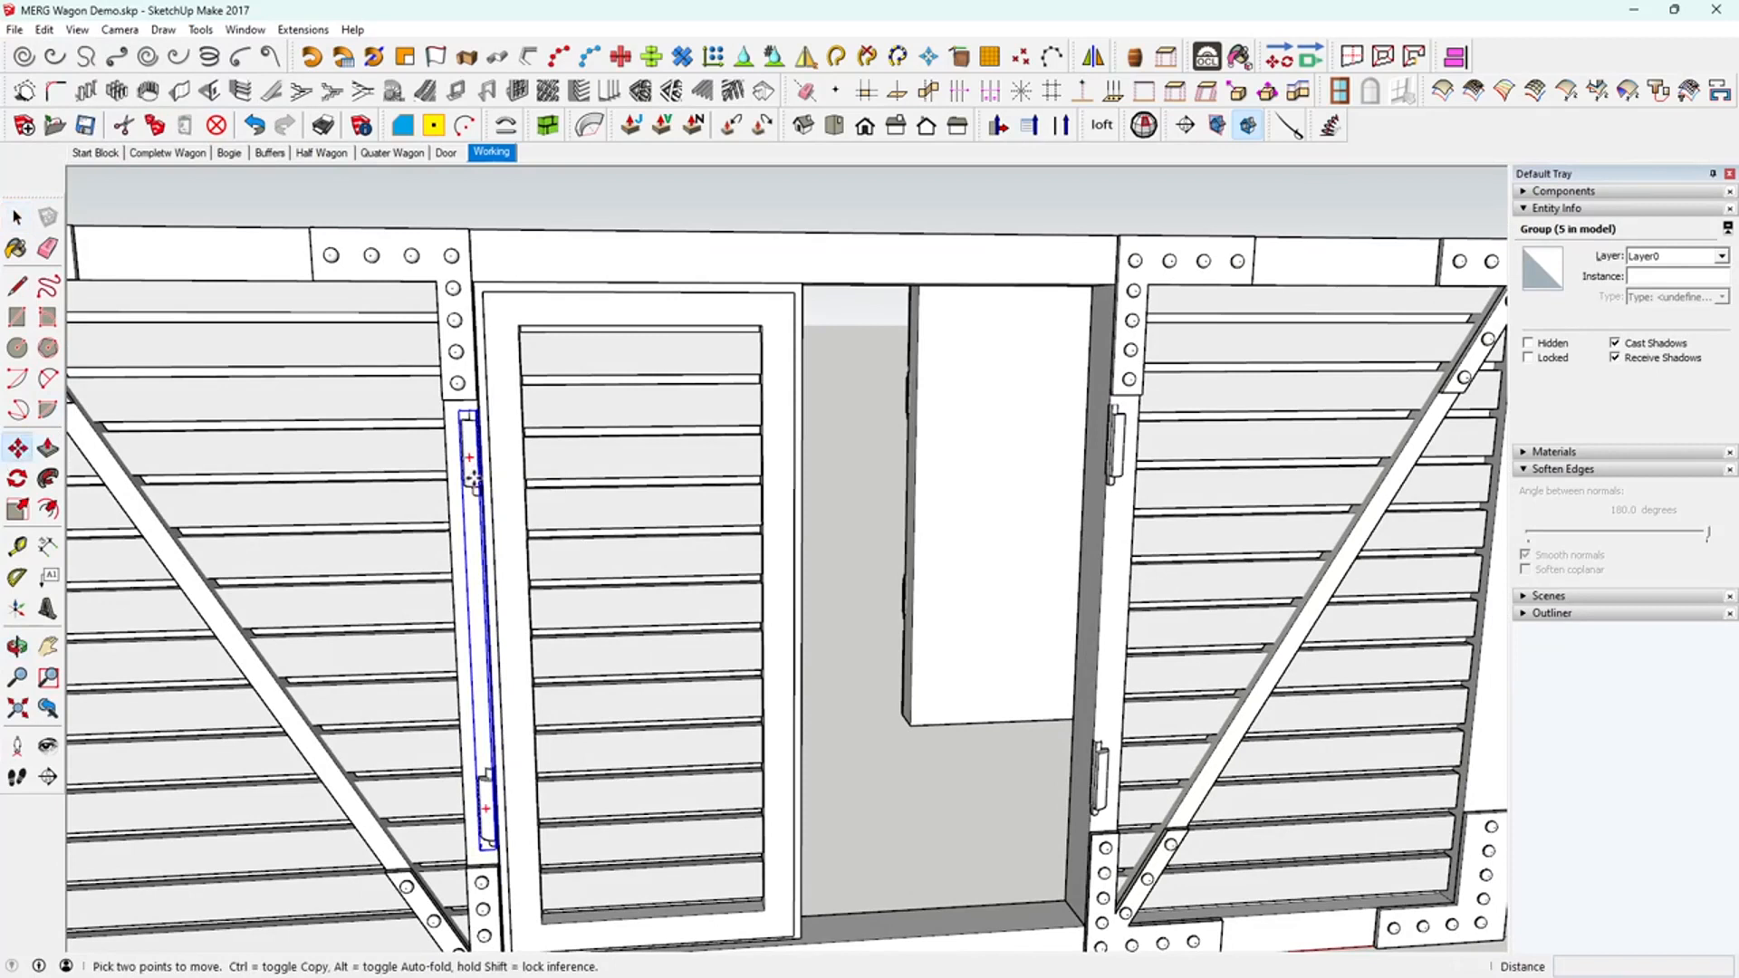
click(473, 480)
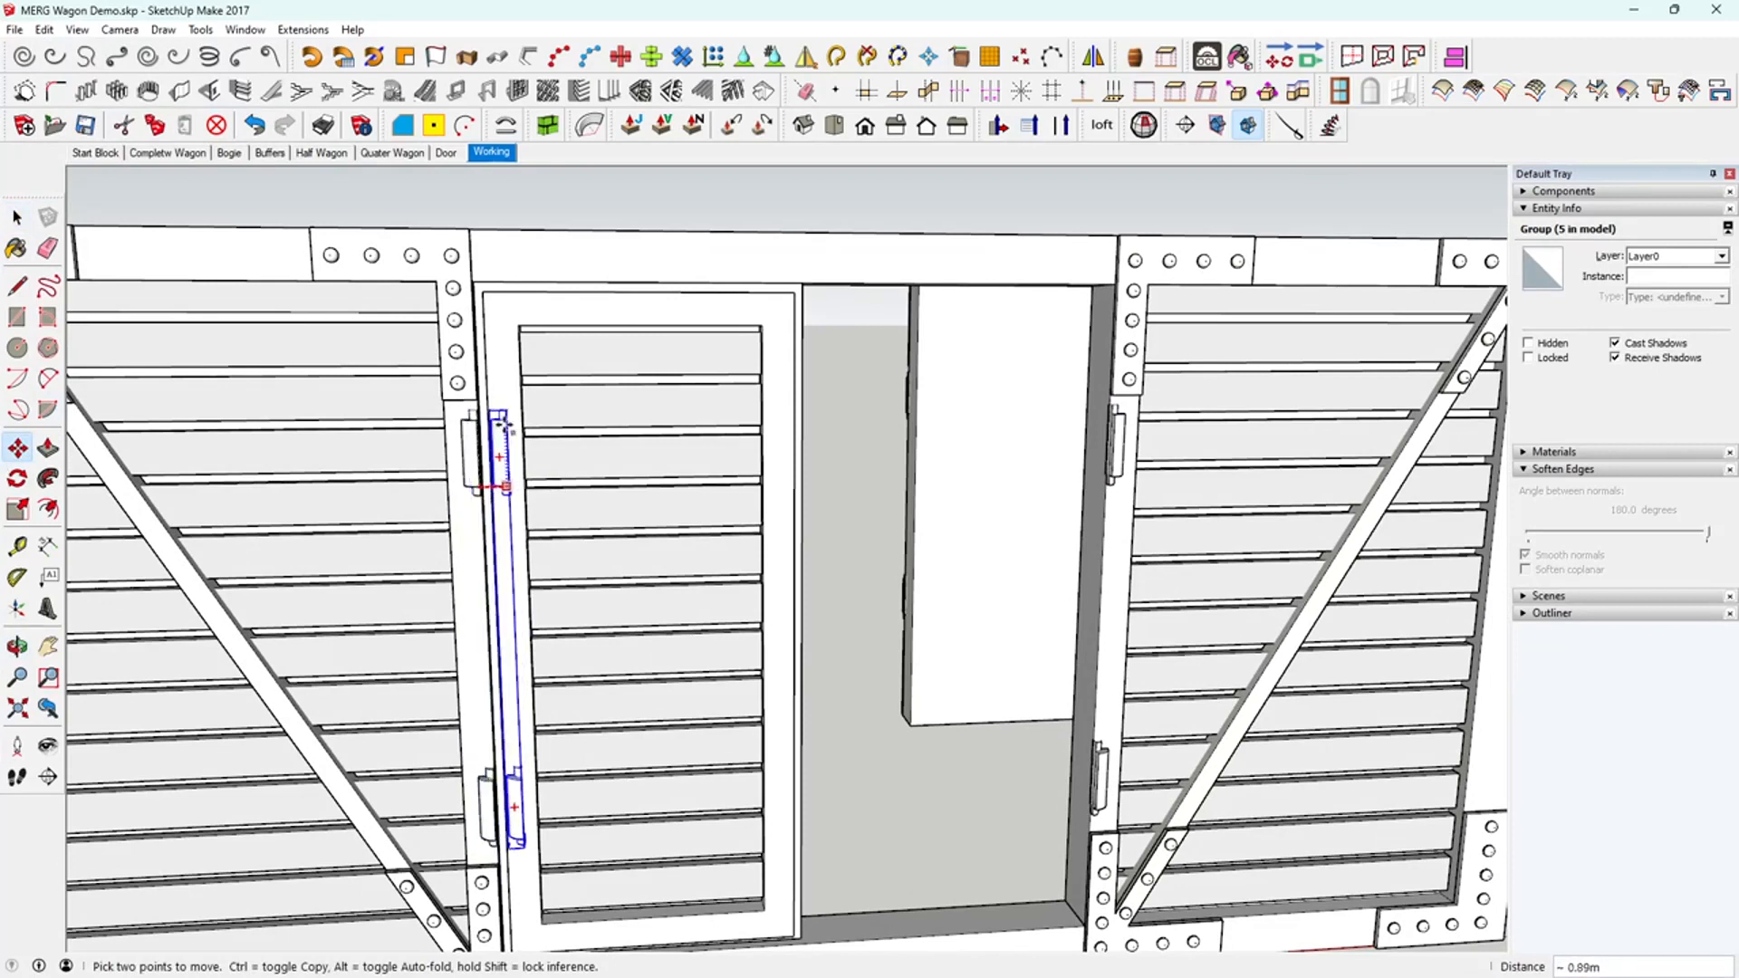
scroll(505, 426, up, 6)
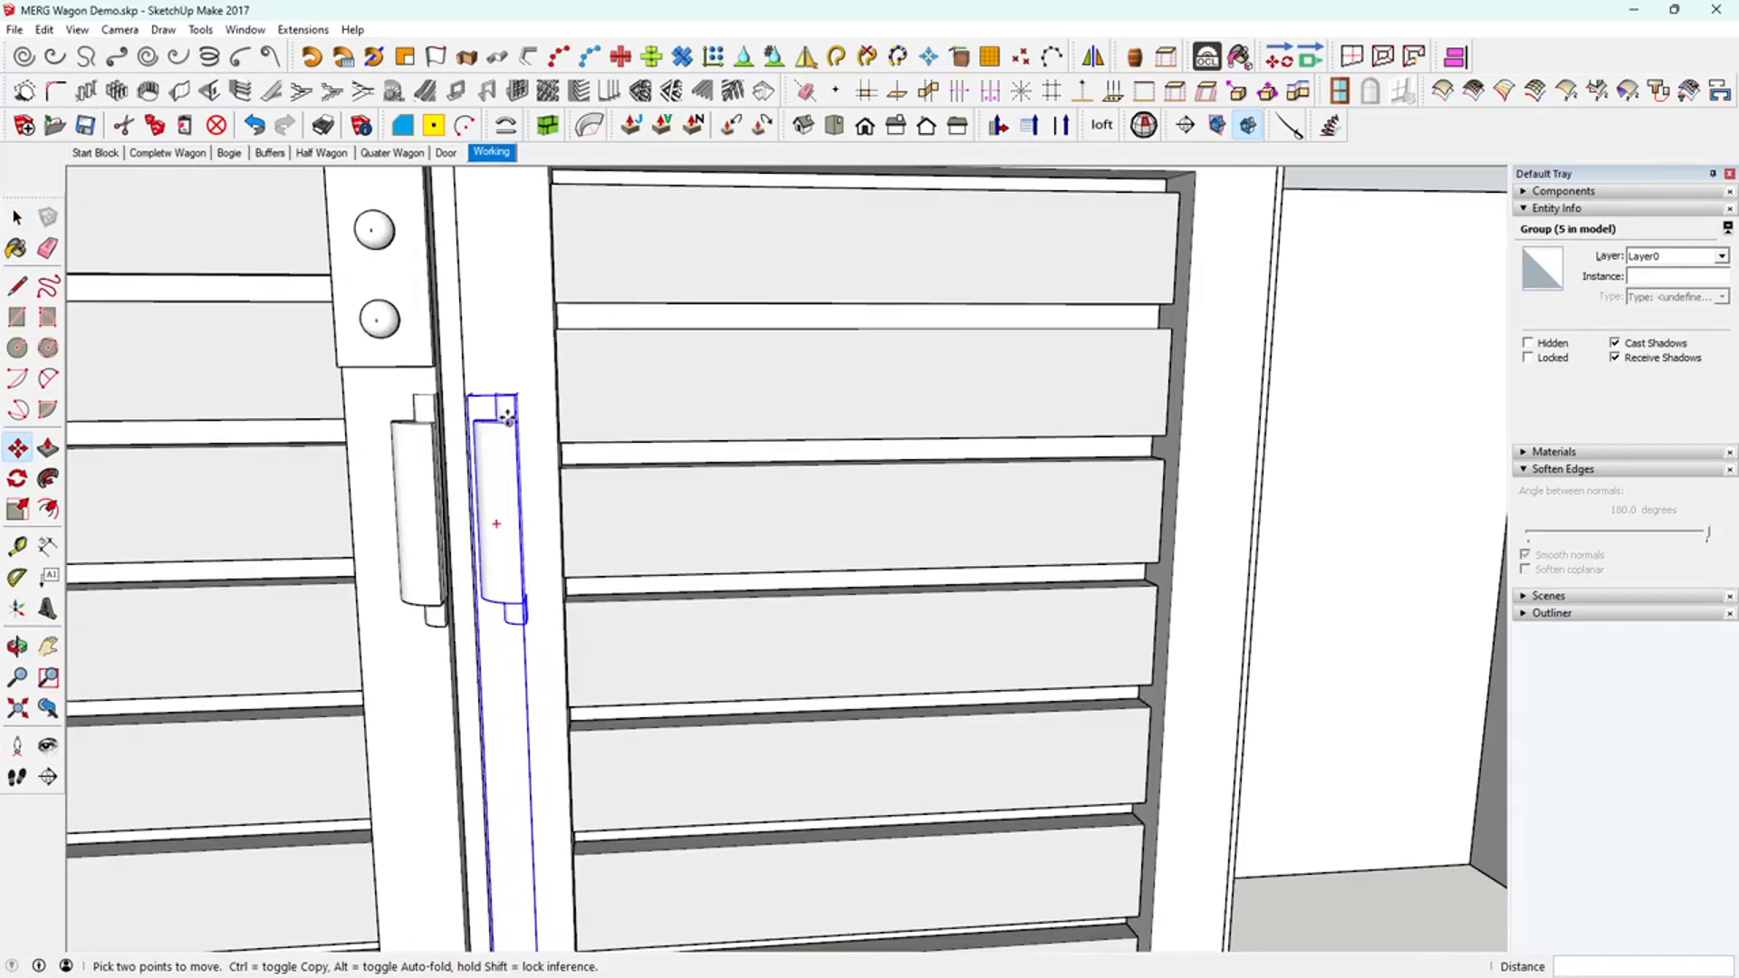
scroll(507, 416, up, 3)
middle_drag(505, 421, 544, 502)
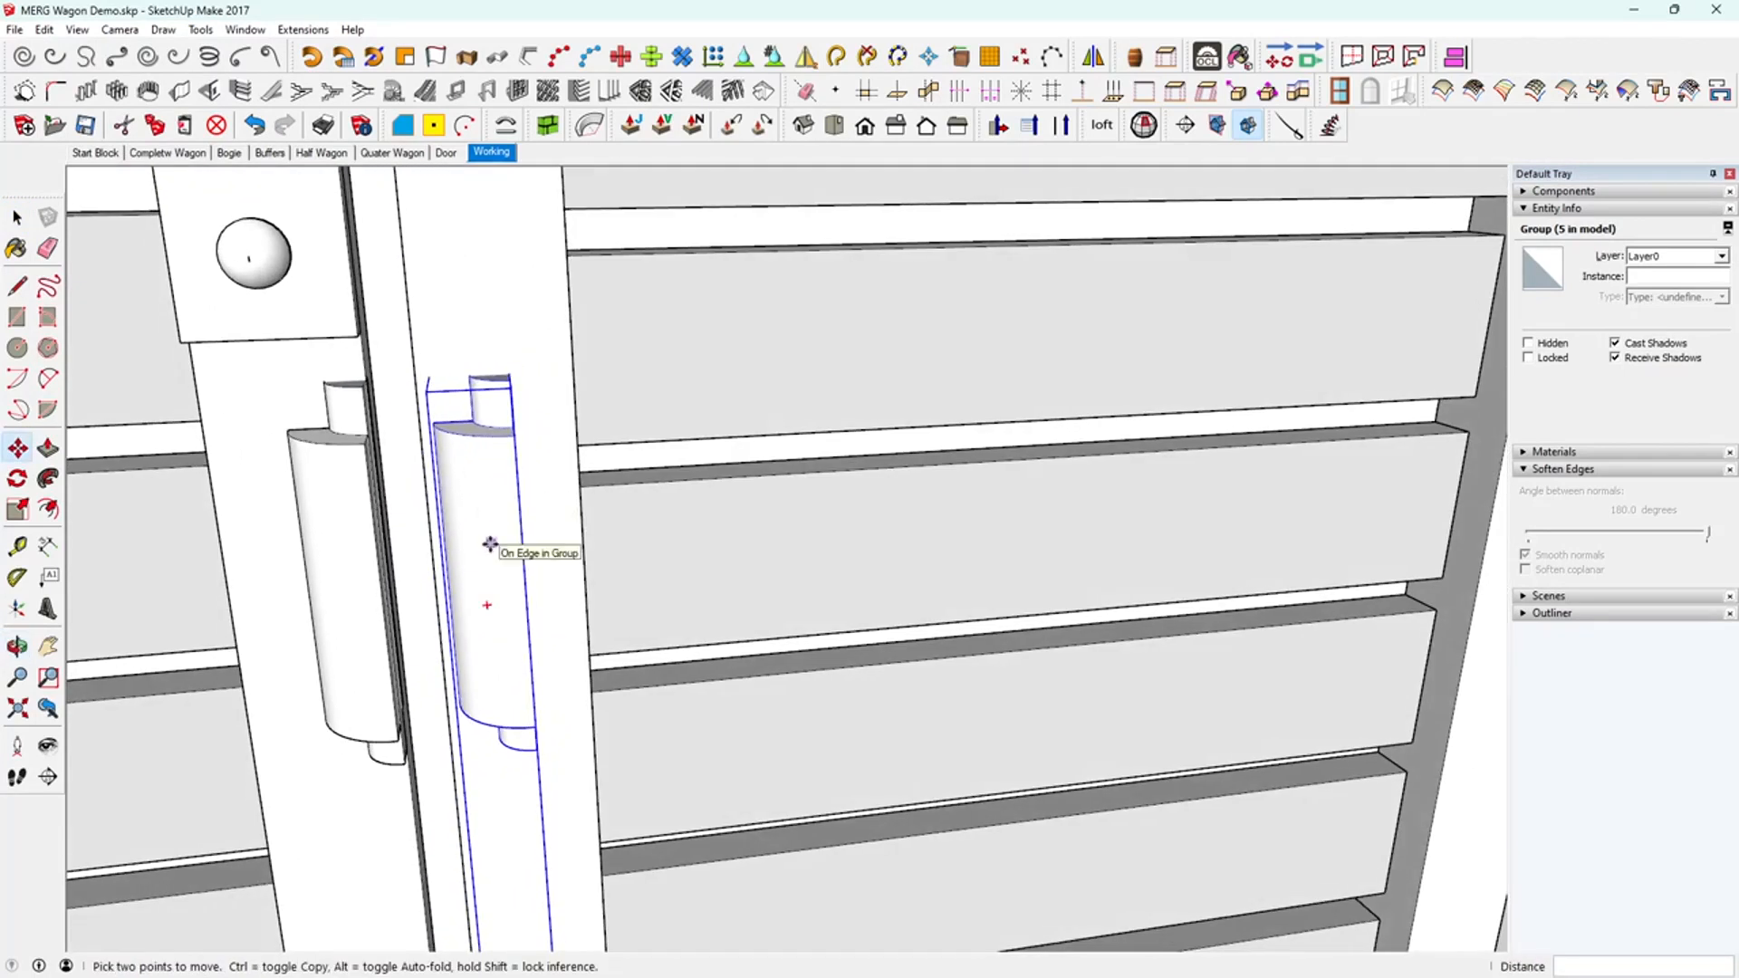
key(q)
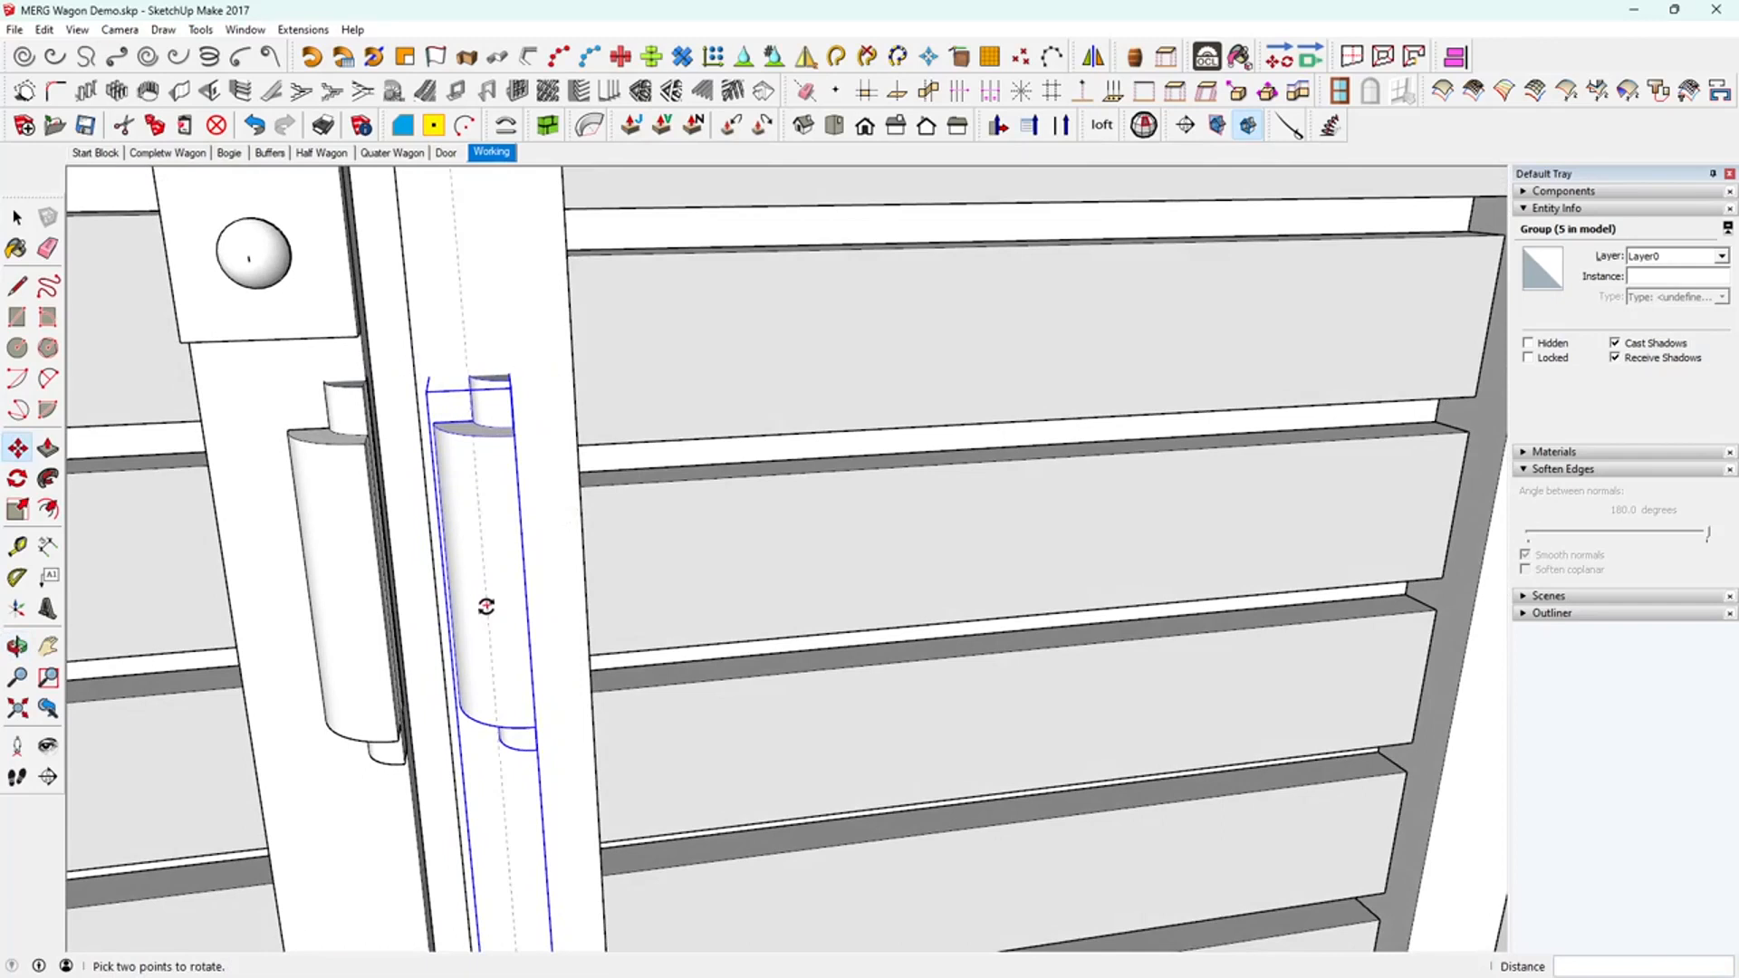
middle_drag(488, 606, 499, 571)
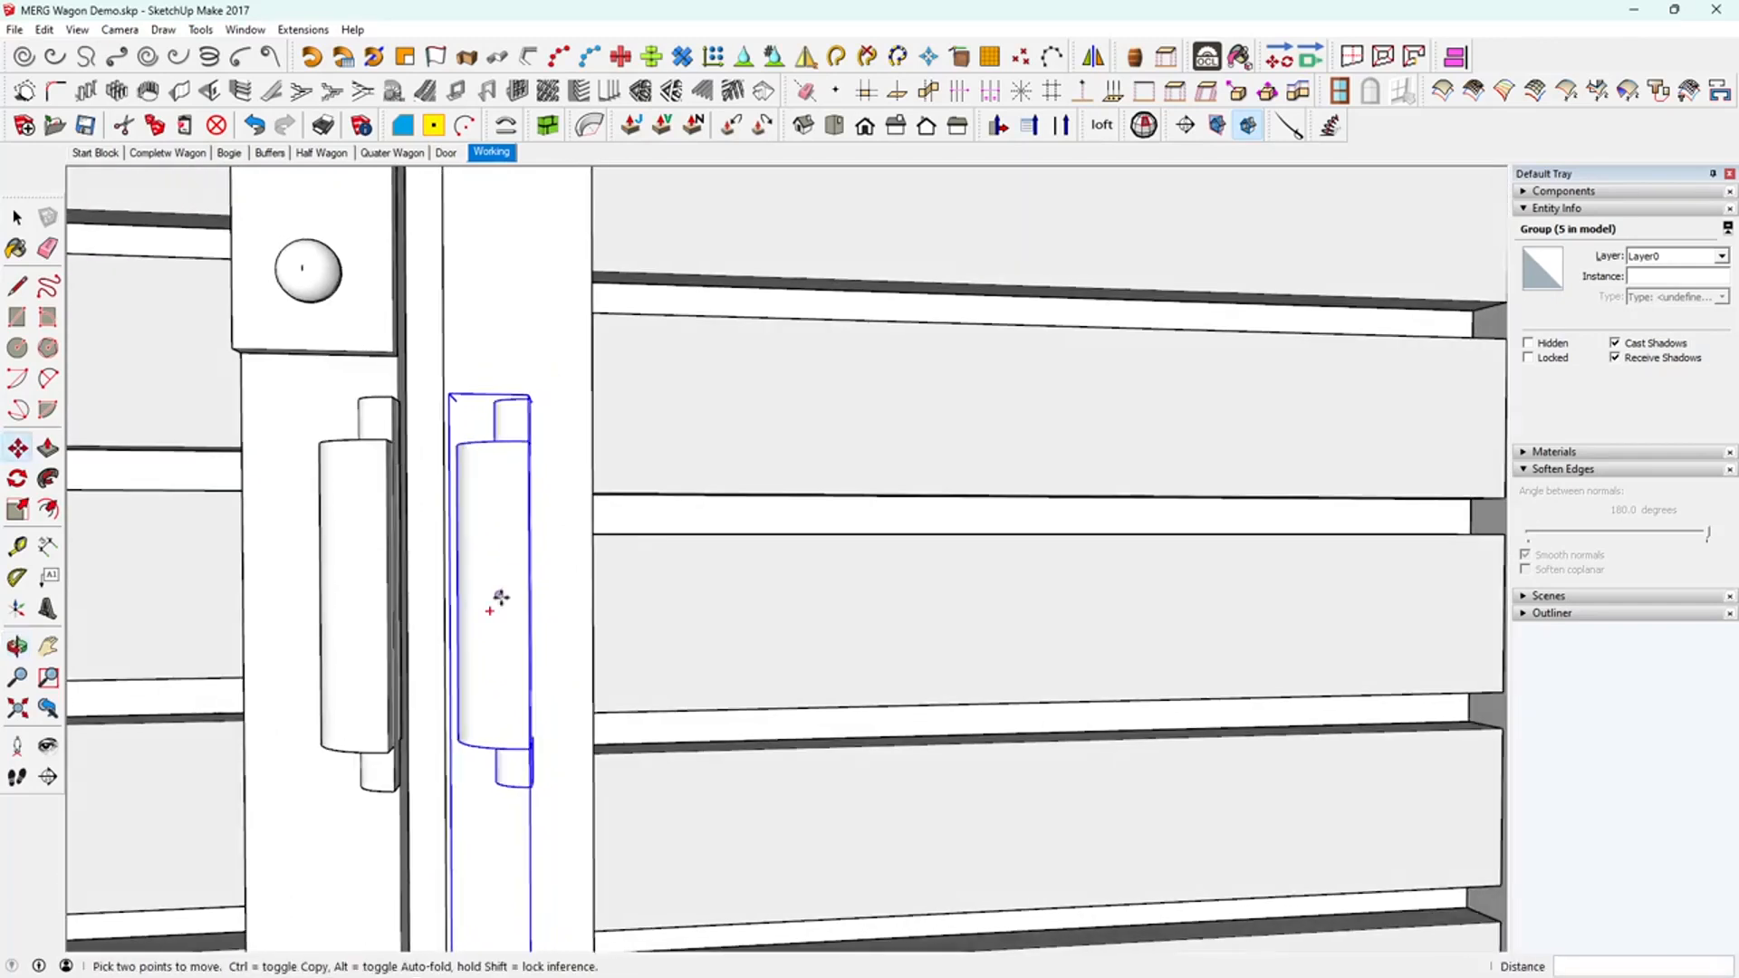
key(m)
middle_drag(386, 529, 473, 610)
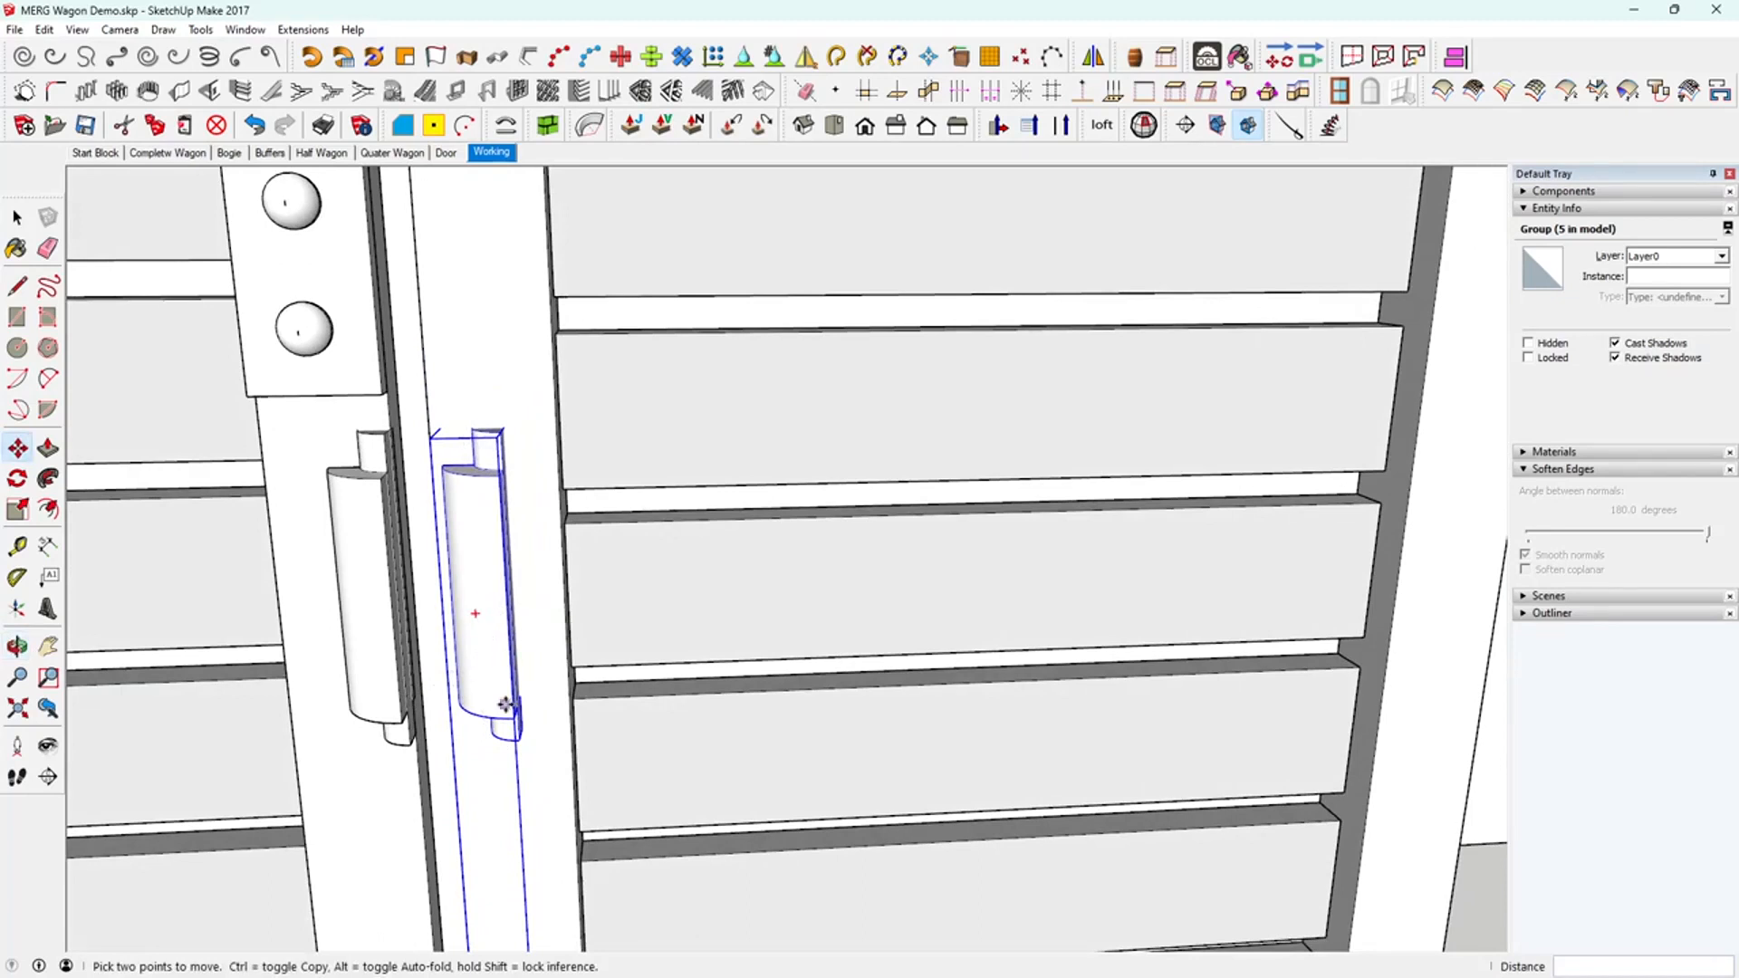
key(space)
- Flip the copied hinge group across the door's width so that it mirrors the original hinges
scroll(519, 744, down, 4)
middle_drag(519, 745, 553, 344)
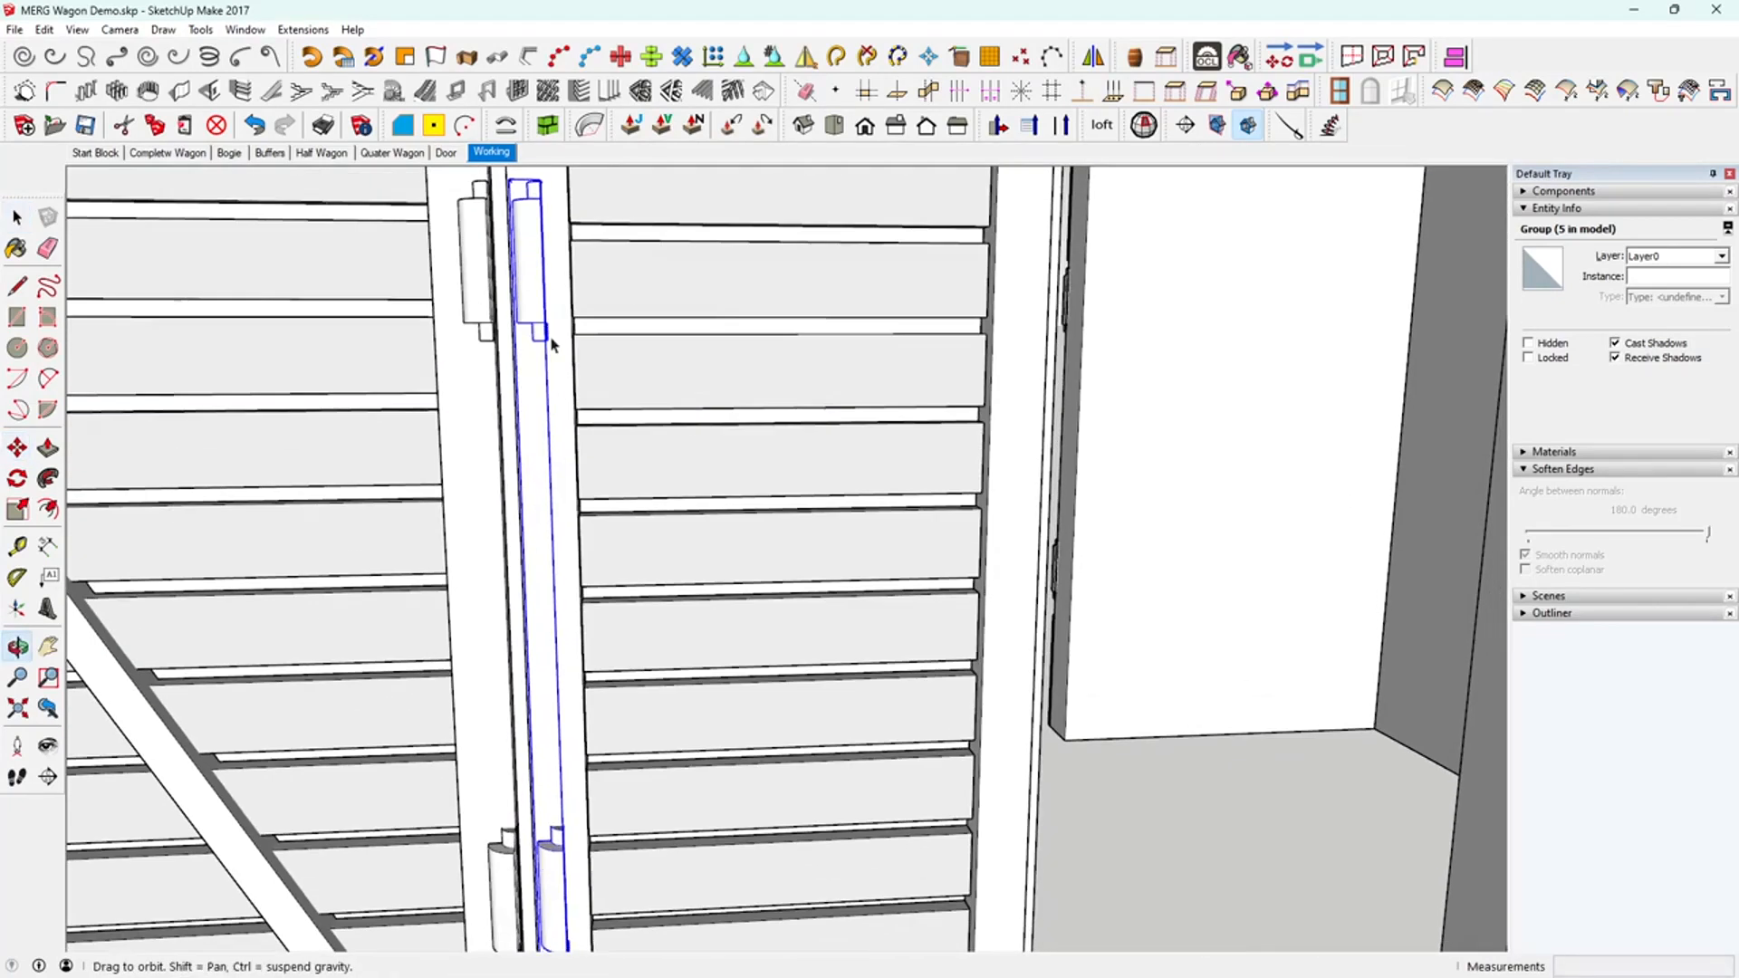
middle_drag(518, 850, 521, 805)
scroll(520, 805, down, 2)
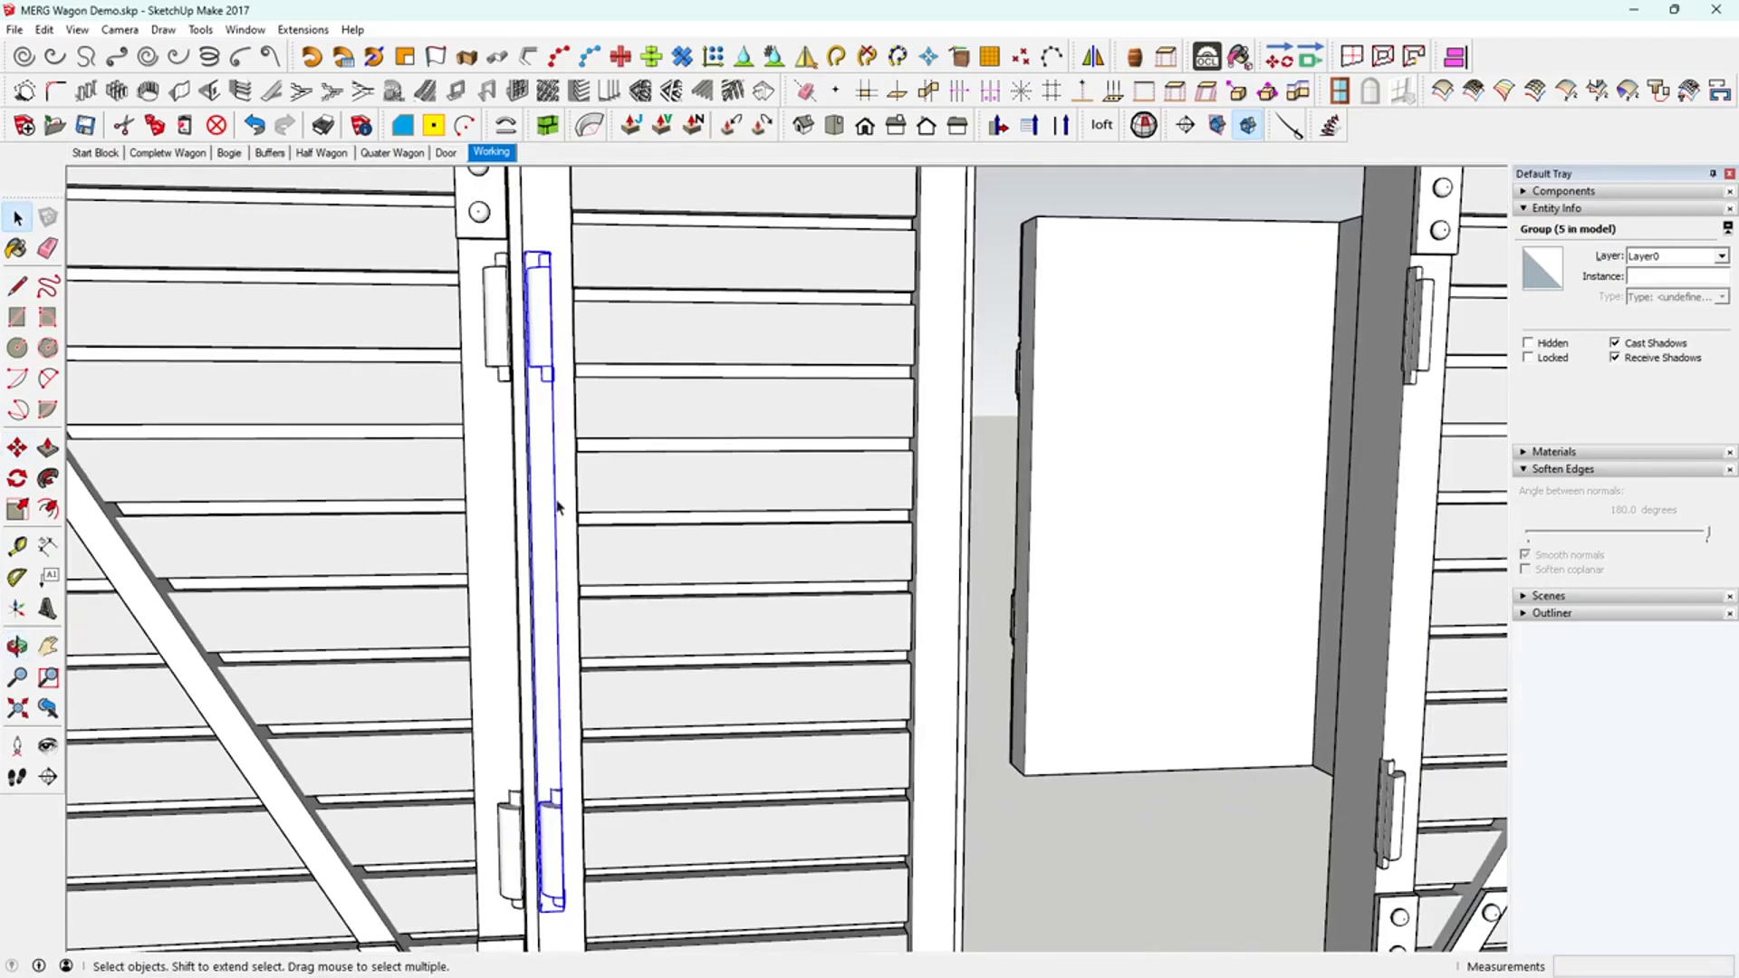
right_click(538, 349)
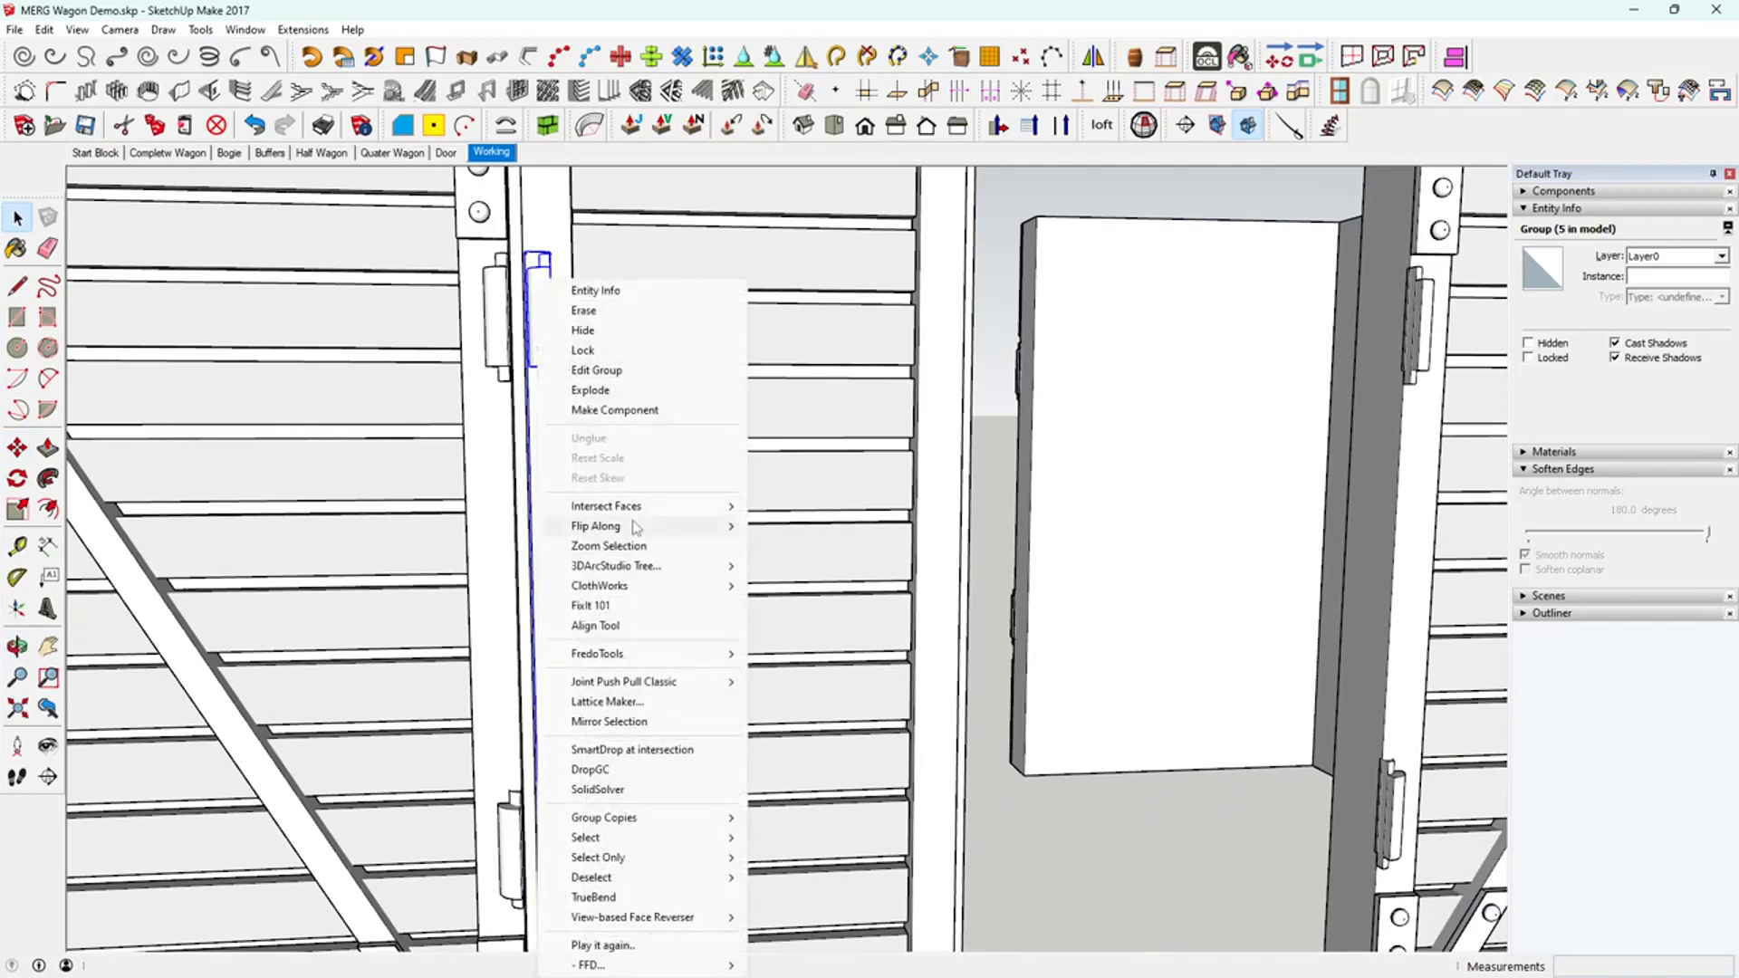
mouse_move(634, 527)
click(840, 528)
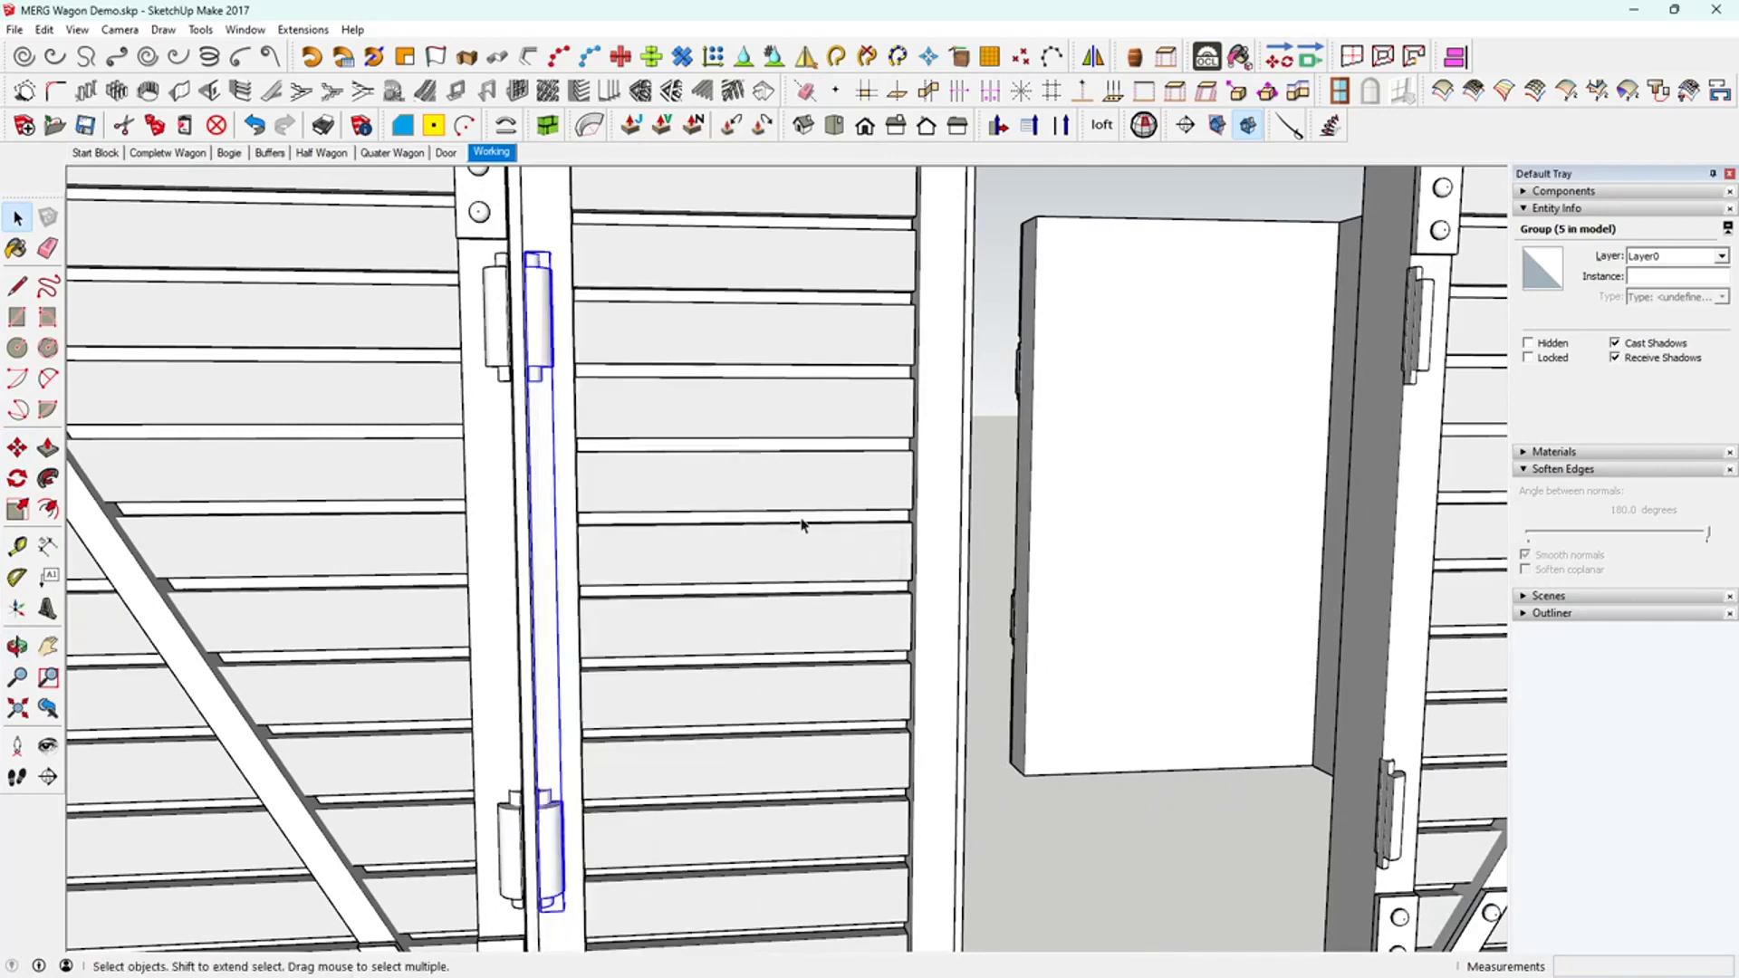
- Move the flipped hinge group by its upper back corner to align with the outer edge of the door frame
middle_drag(581, 553, 586, 555)
scroll(512, 816, up, 6)
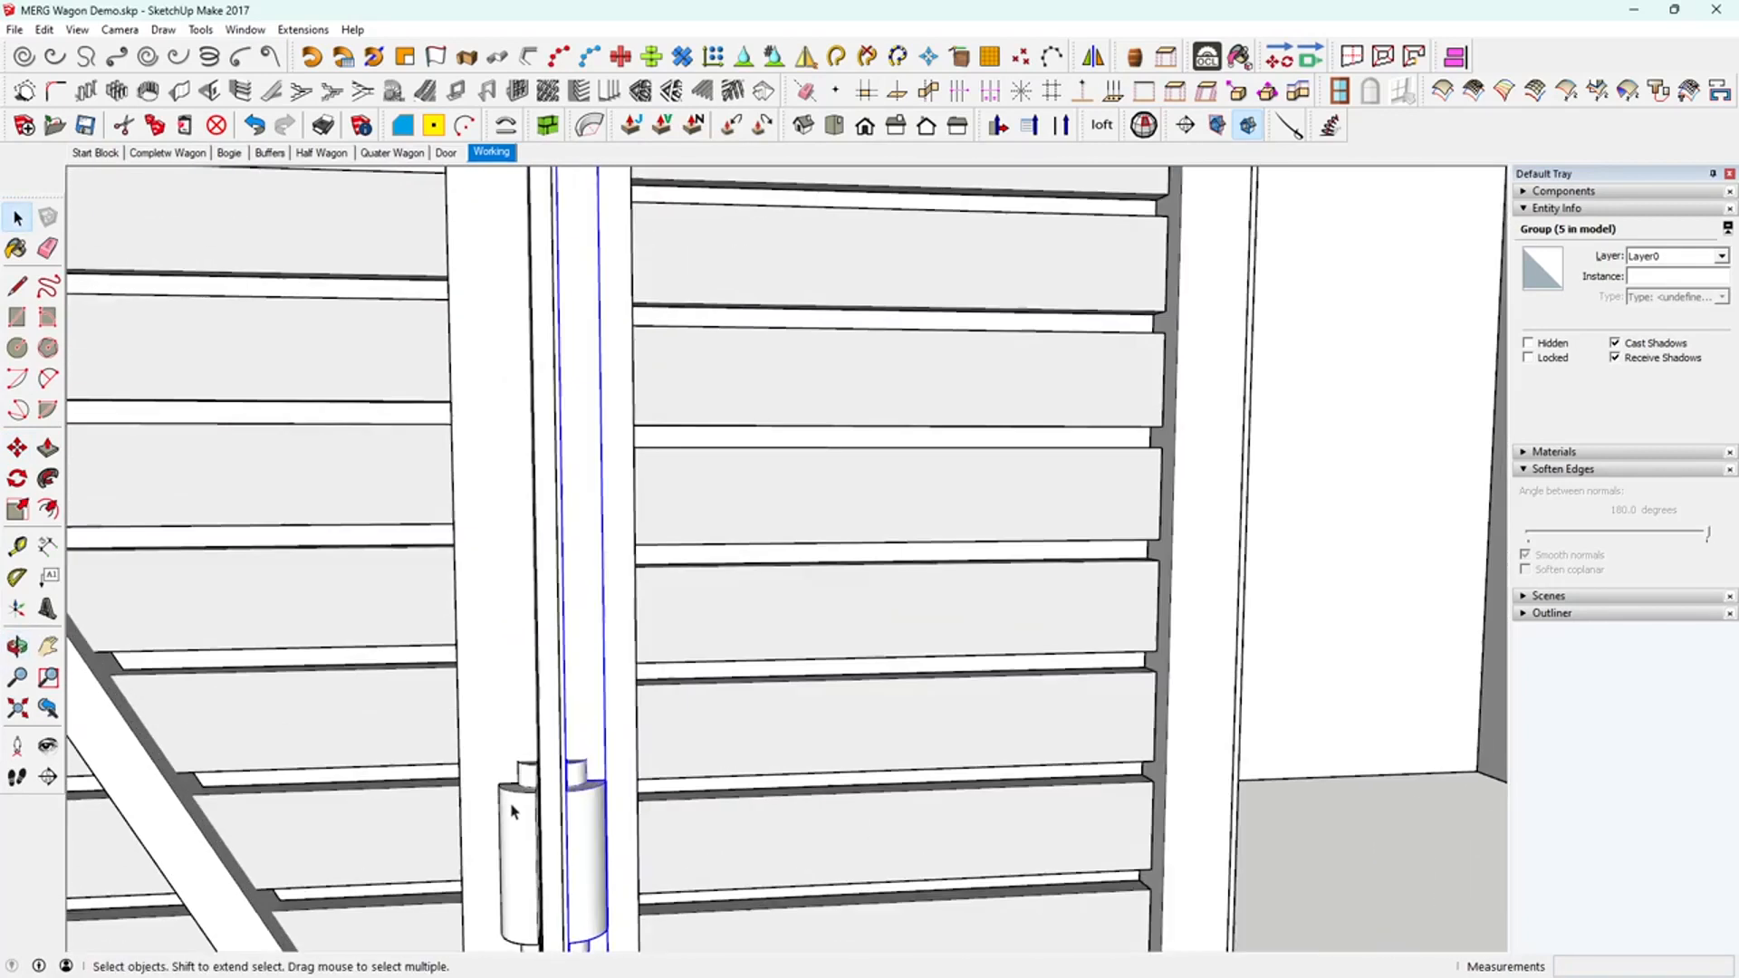
scroll(518, 795, down, 3)
middle_drag(534, 761, 589, 622)
scroll(563, 581, up, 1)
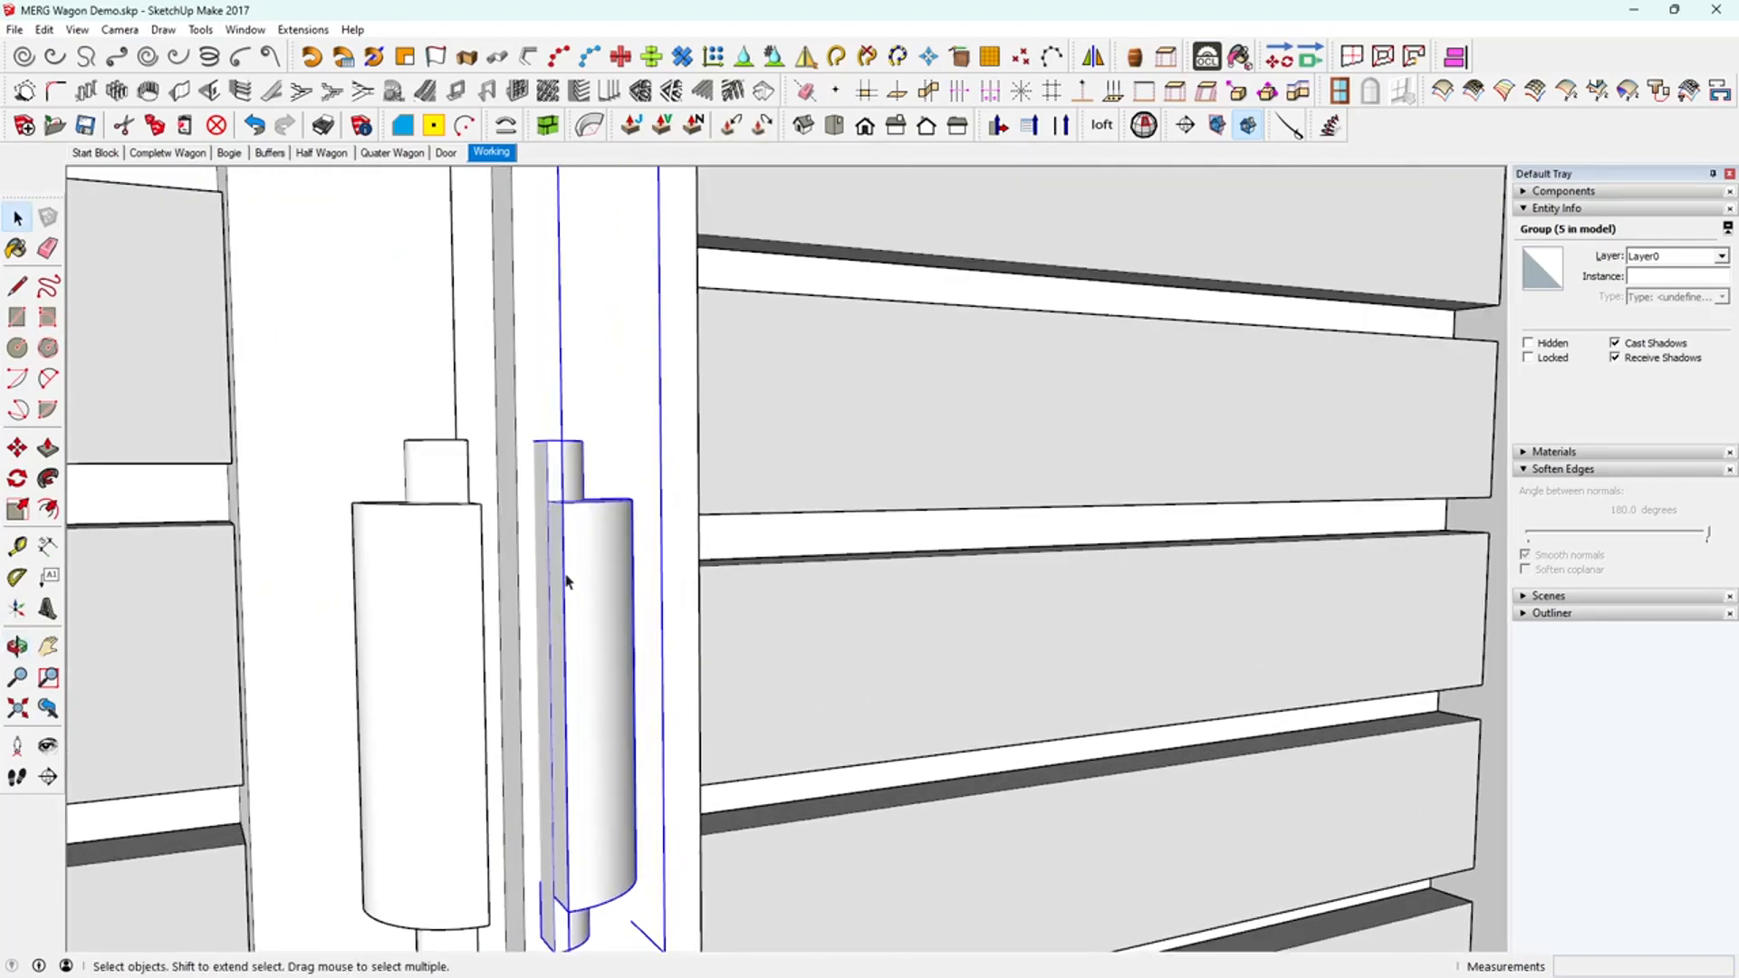
click(17, 448)
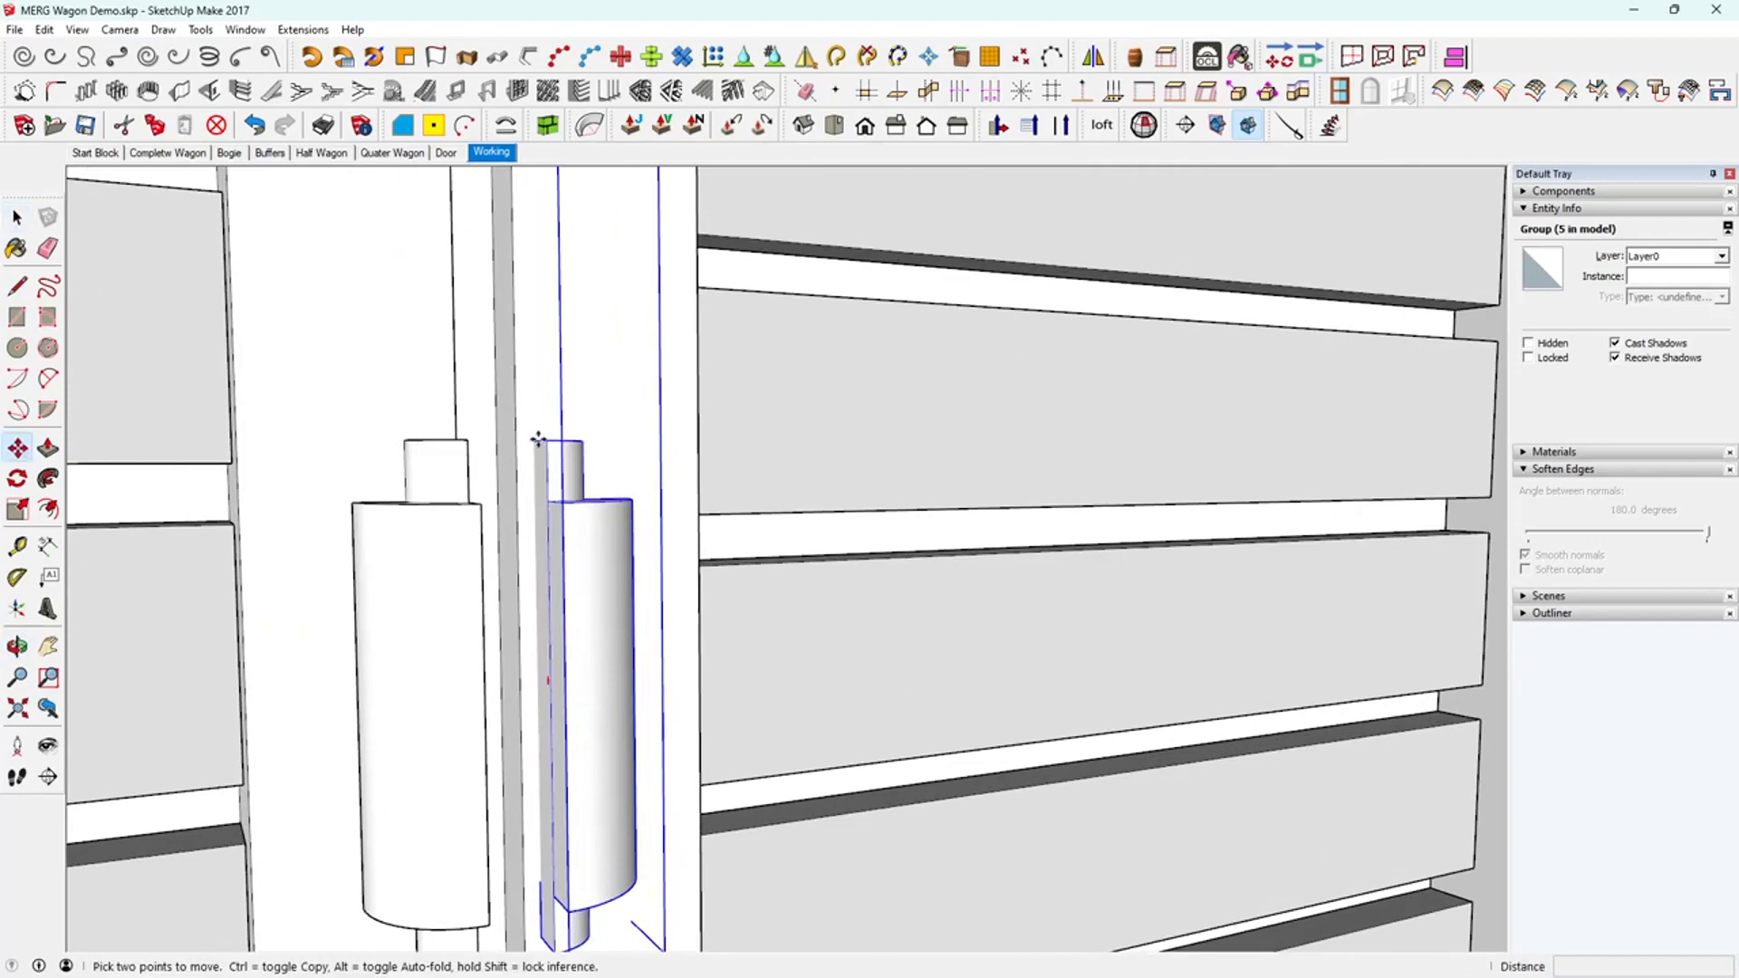
click(536, 440)
click(521, 444)
middle_drag(598, 612, 470, 768)
scroll(431, 624, down, 3)
scroll(461, 676, down, 5)
scroll(475, 773, down, 4)
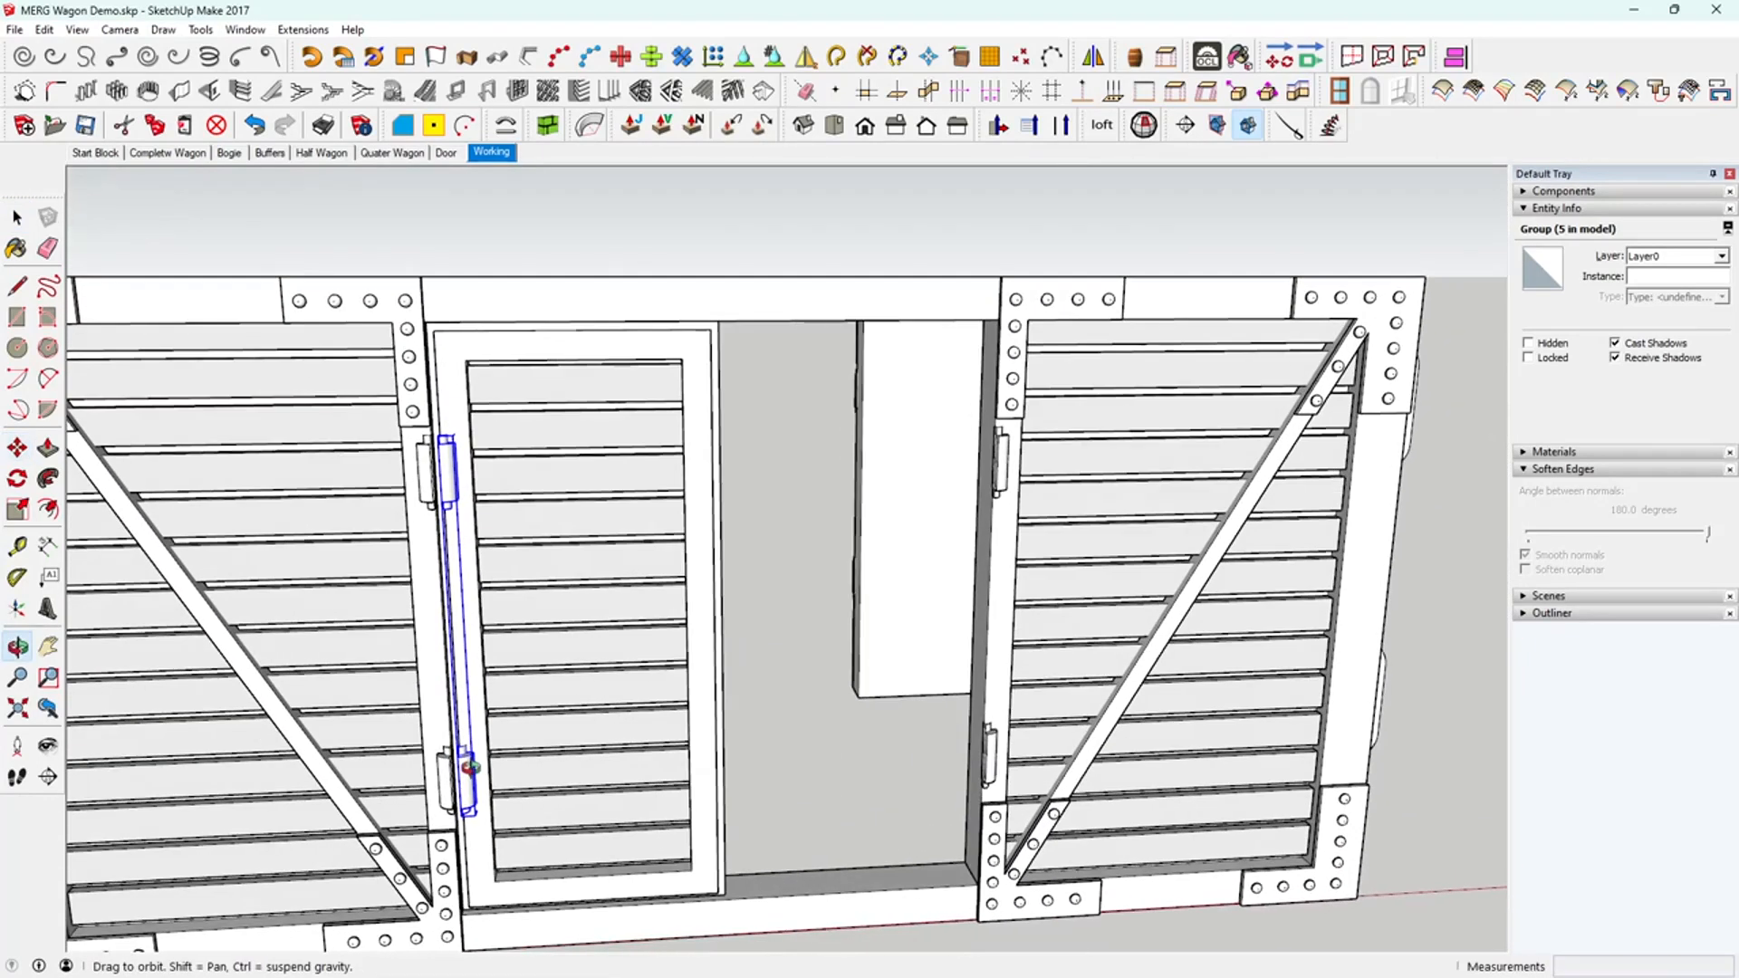
- Measure the horizontal gap between the lower original hinge and the mirrored hinge on the door frame
scroll(485, 815, up, 2)
scroll(486, 818, up, 1)
key(space)
key(t)
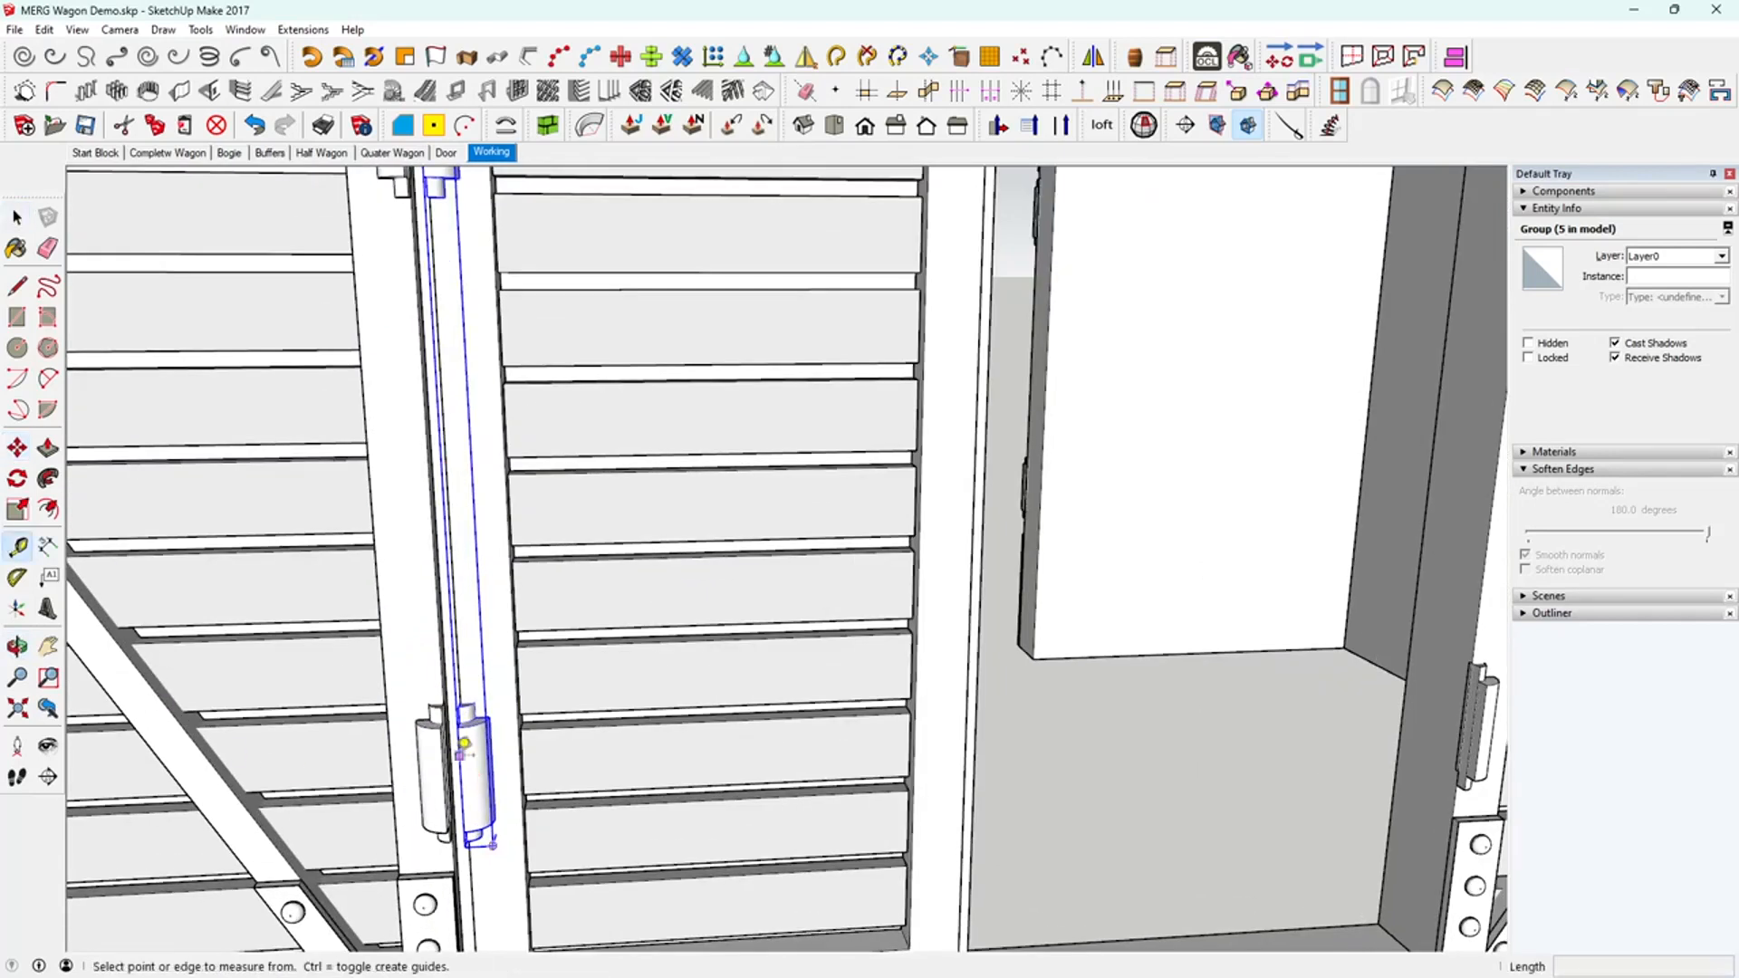
click(450, 750)
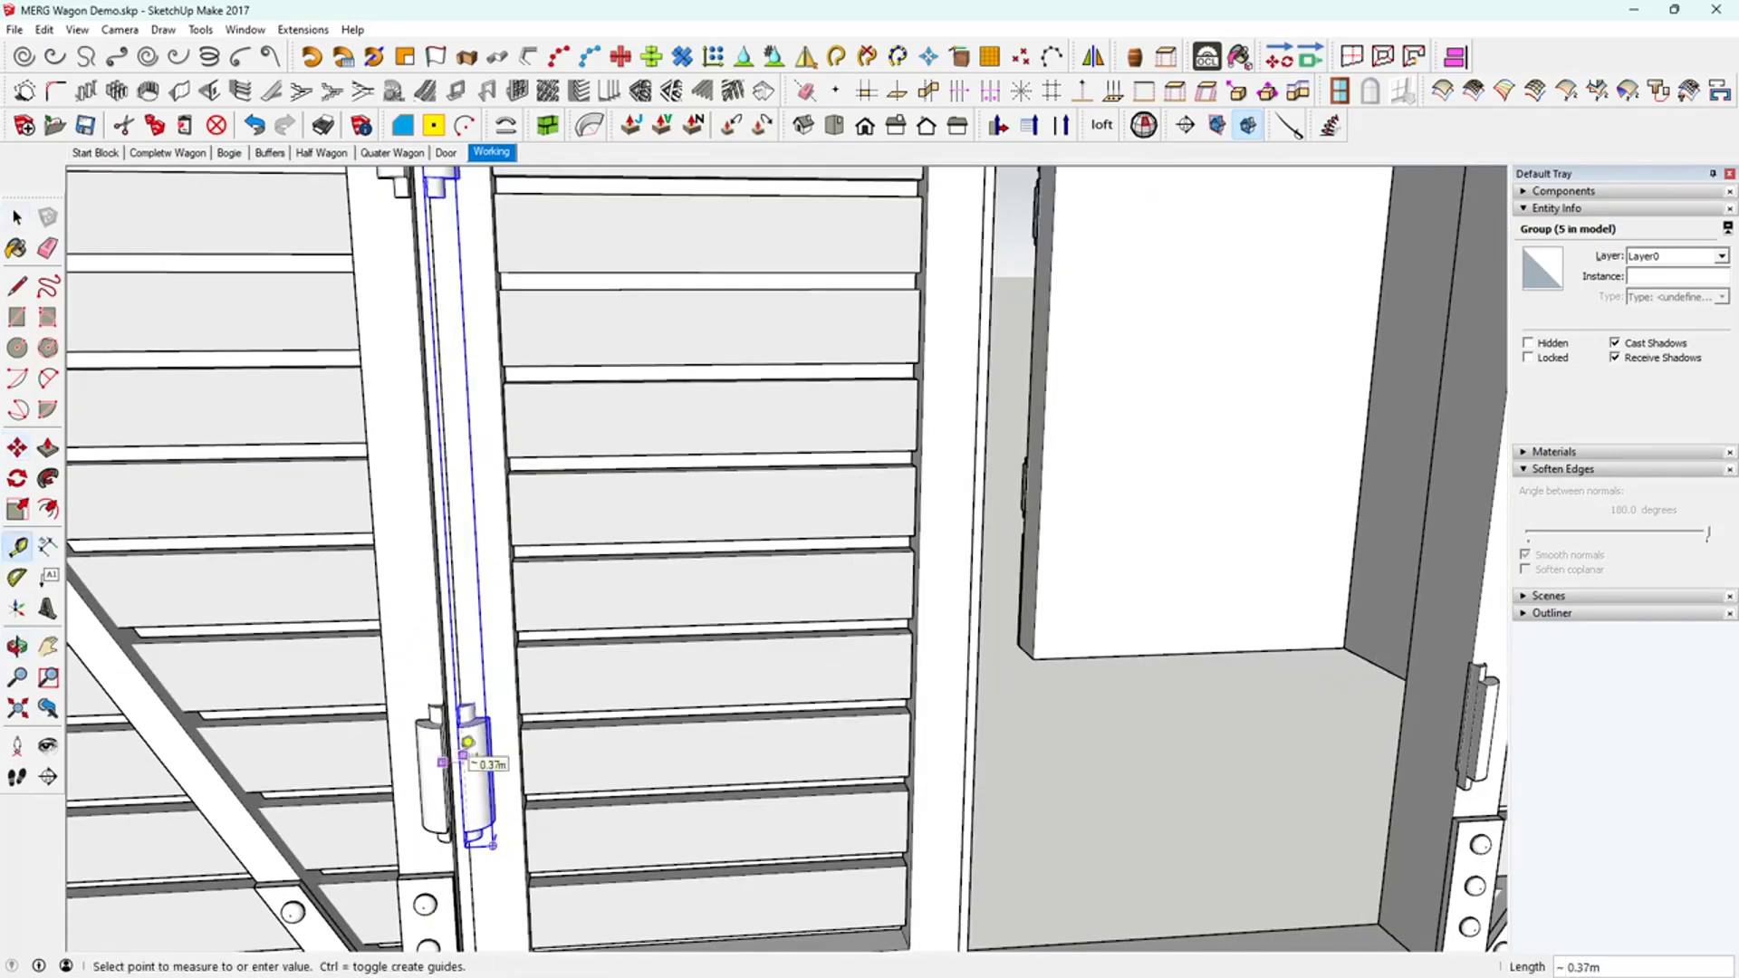
scroll(464, 748, up, 6)
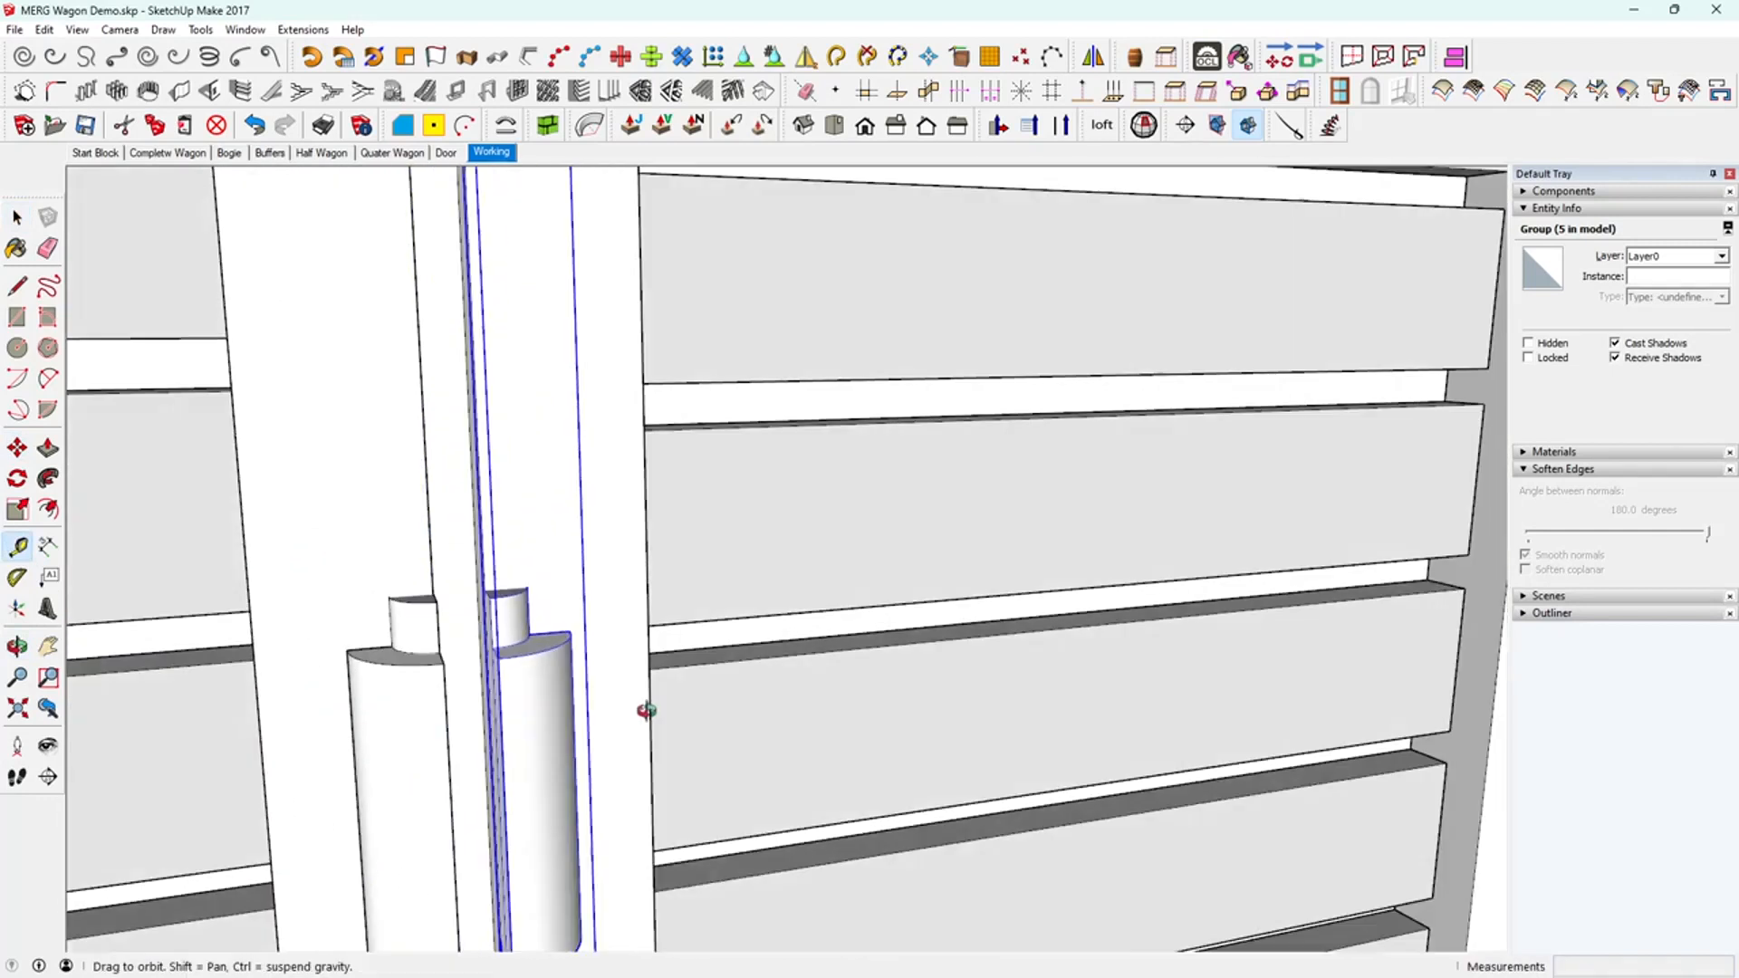
middle_drag(667, 650, 670, 647)
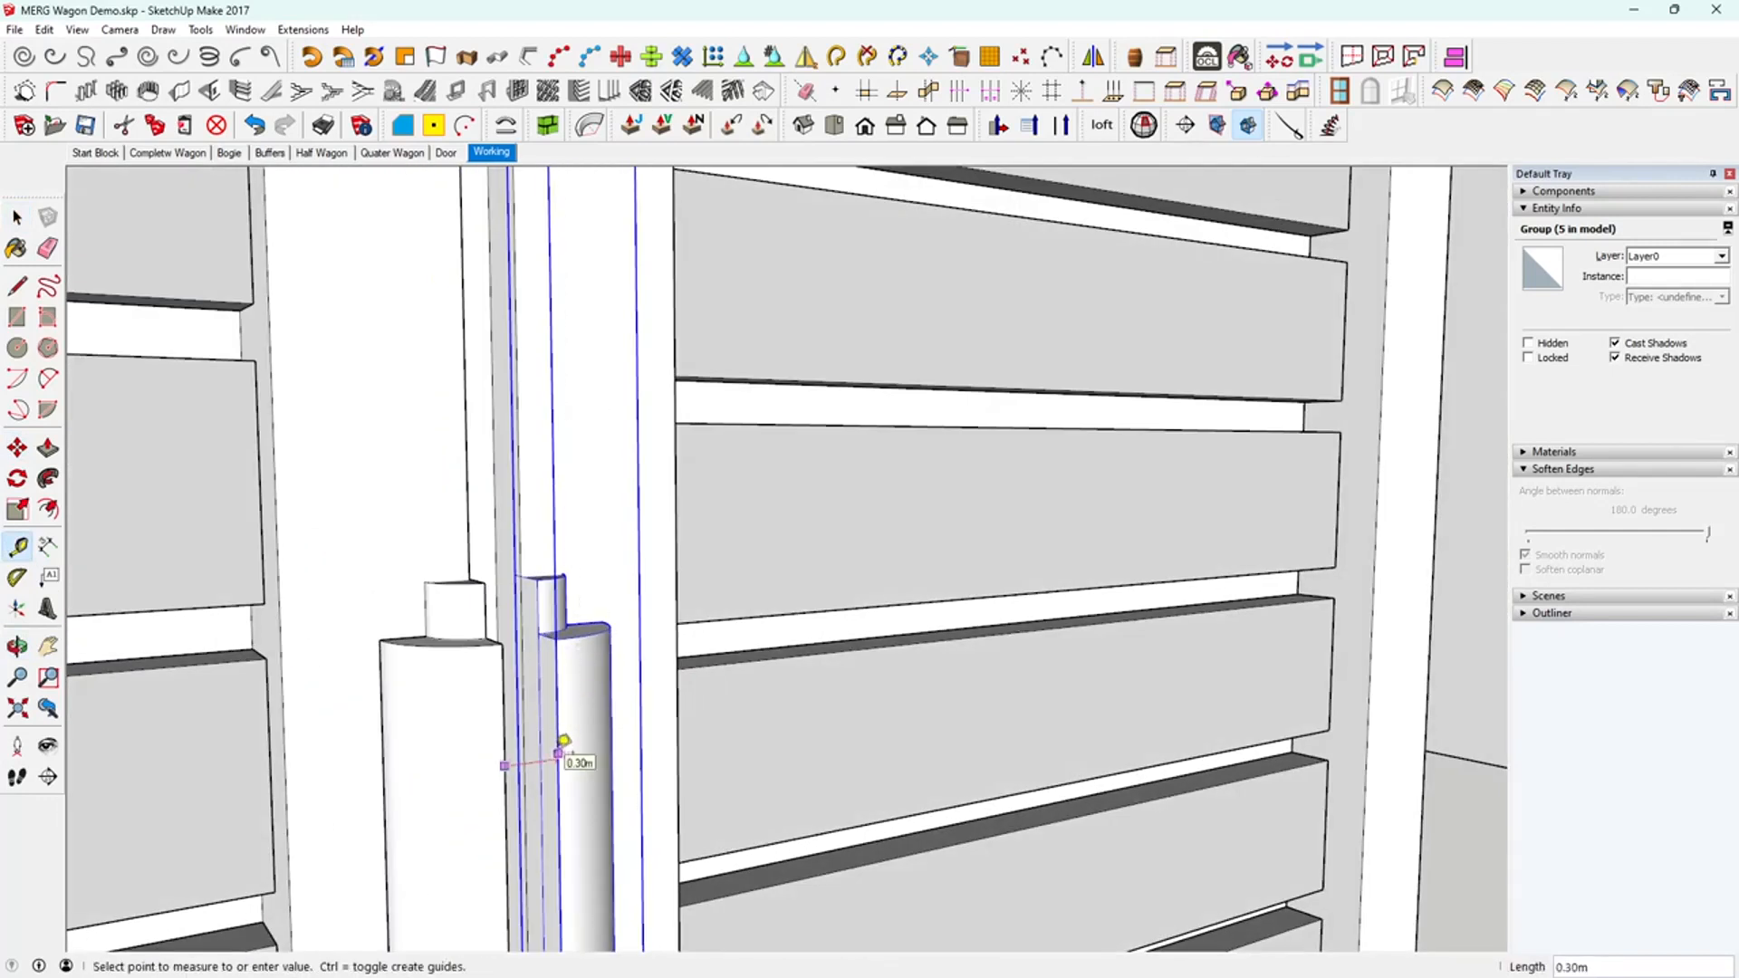
click(18, 219)
scroll(504, 633, down, 3)
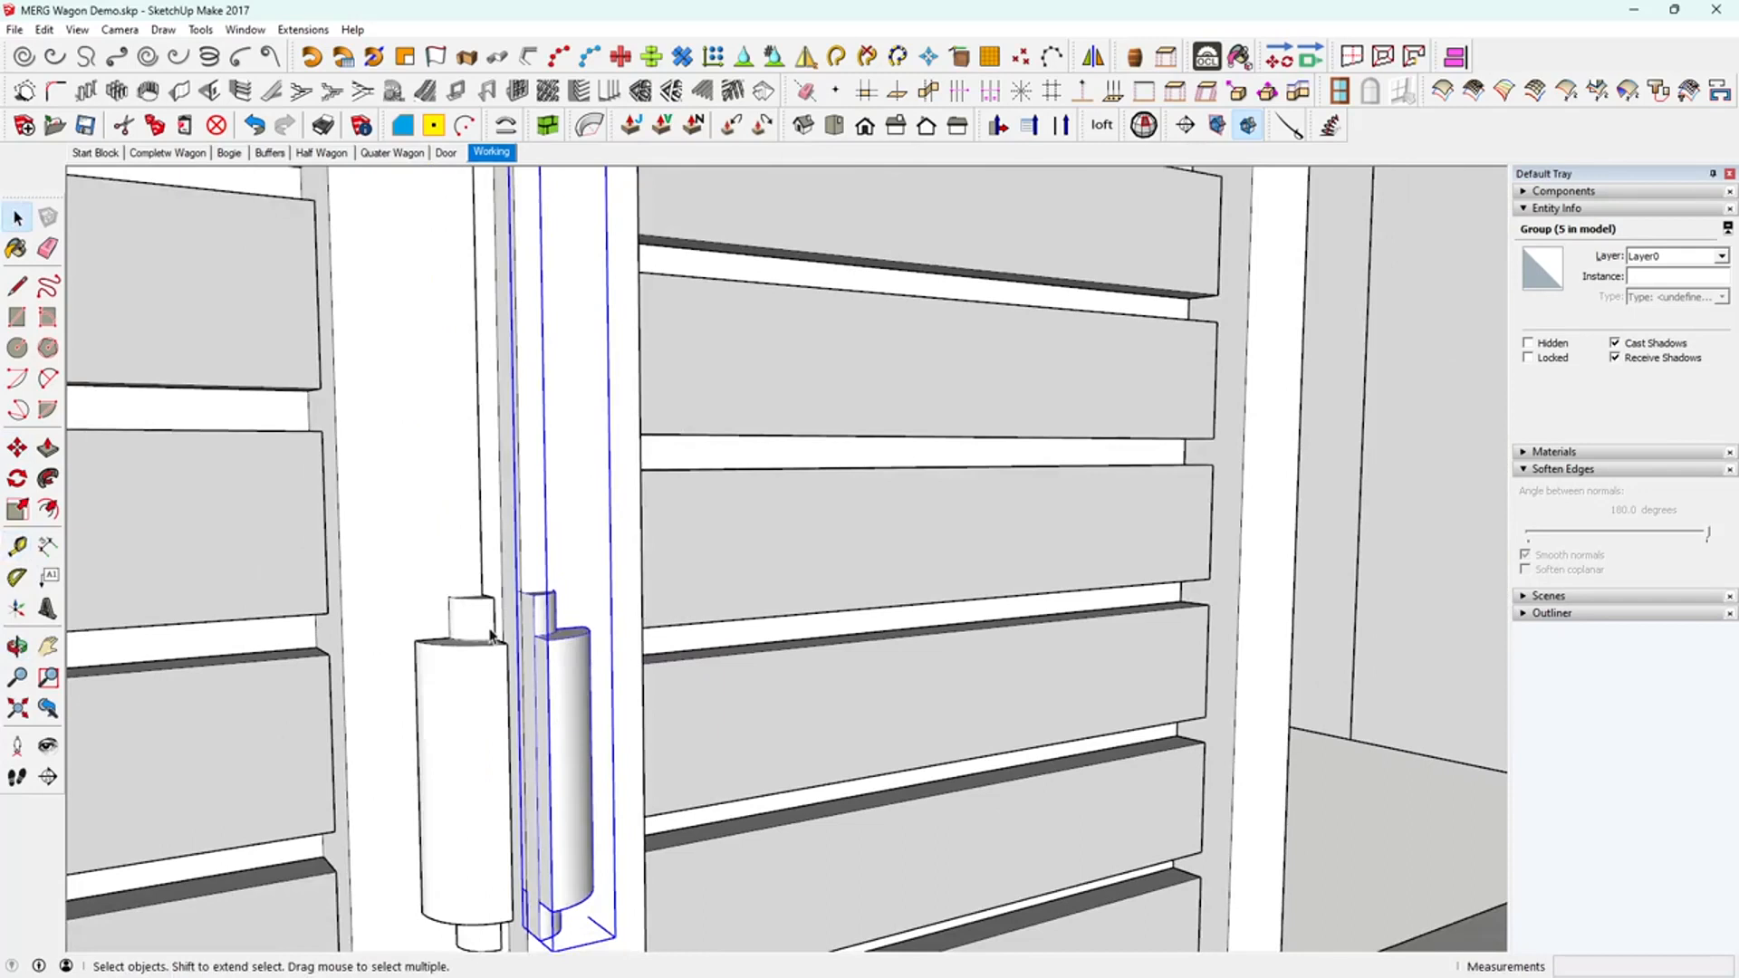
- Open the mirrored hinge group and its nested upper hinge group for editing
scroll(504, 633, down, 6)
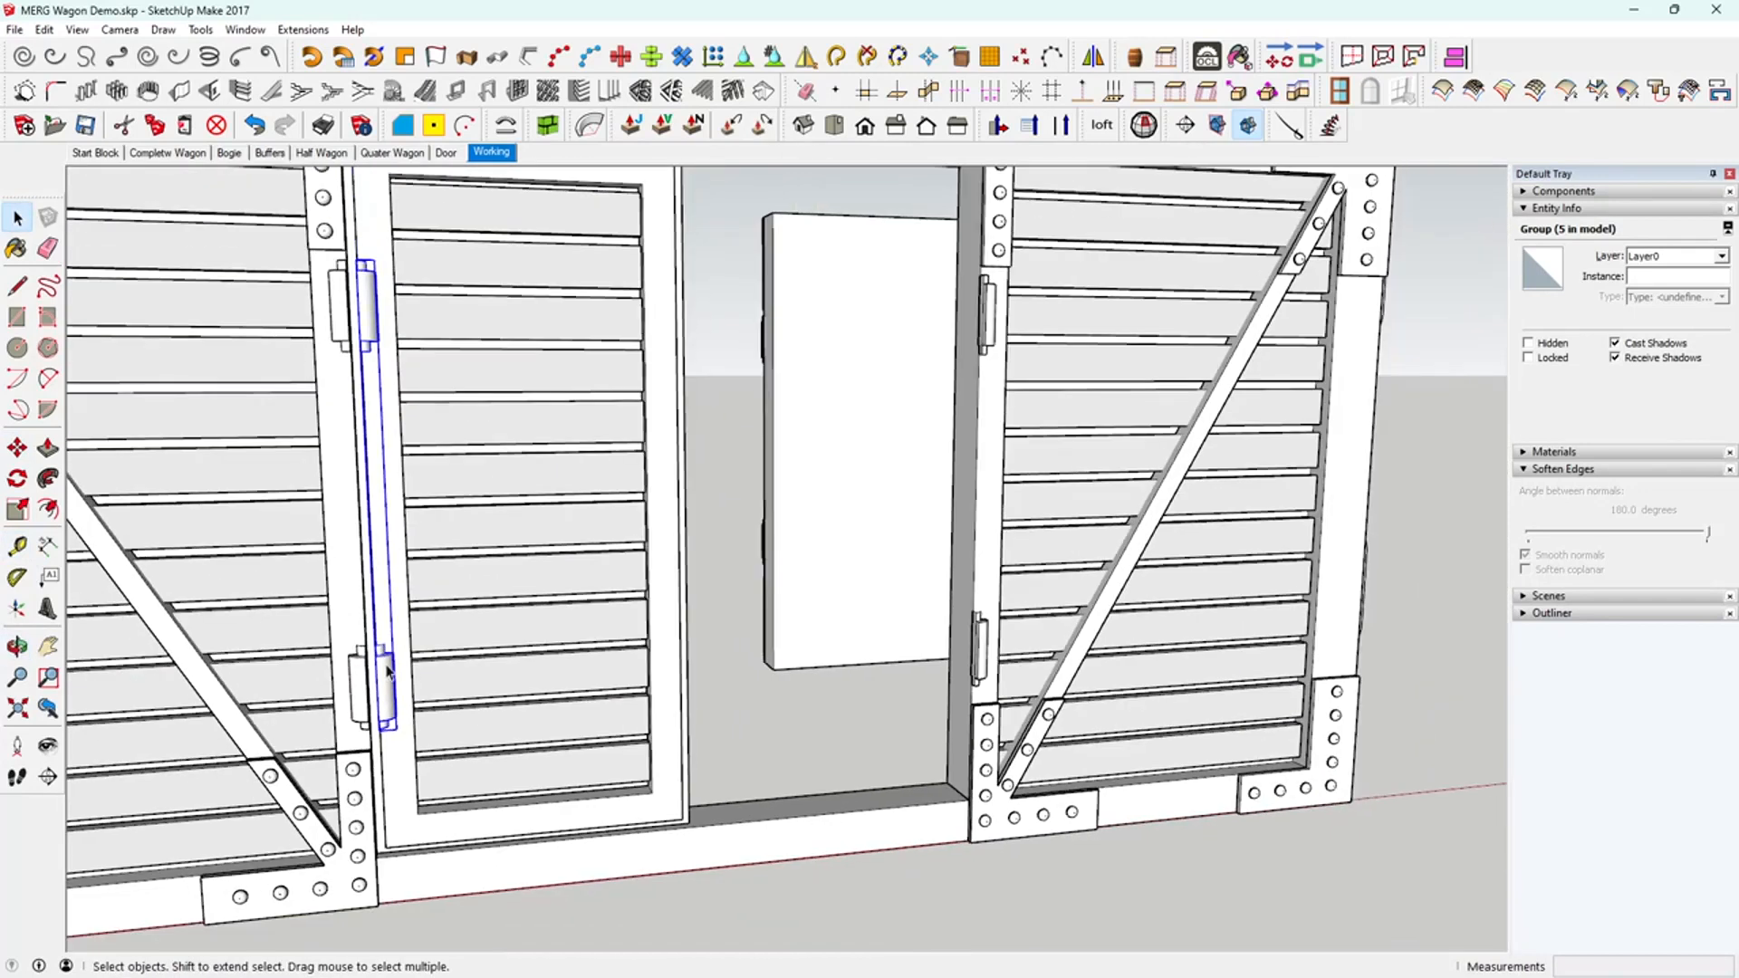
middle_drag(388, 670, 279, 735)
scroll(500, 549, down, 2)
middle_drag(496, 553, 520, 578)
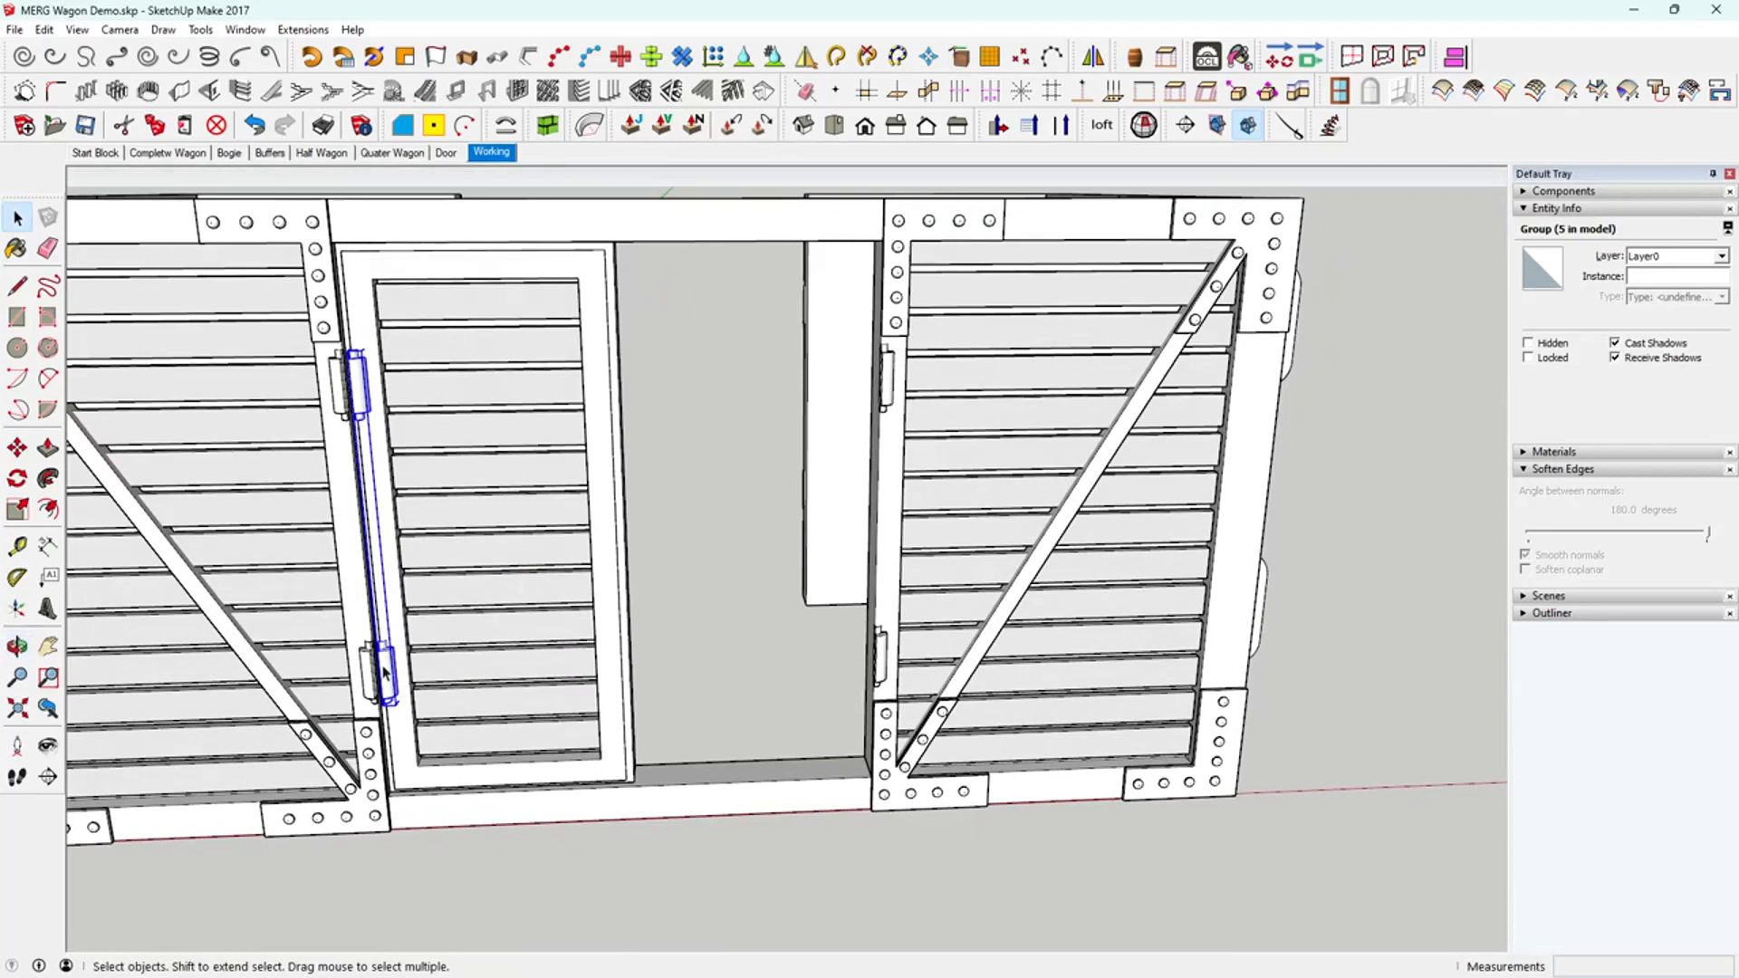
scroll(365, 457, up, 3)
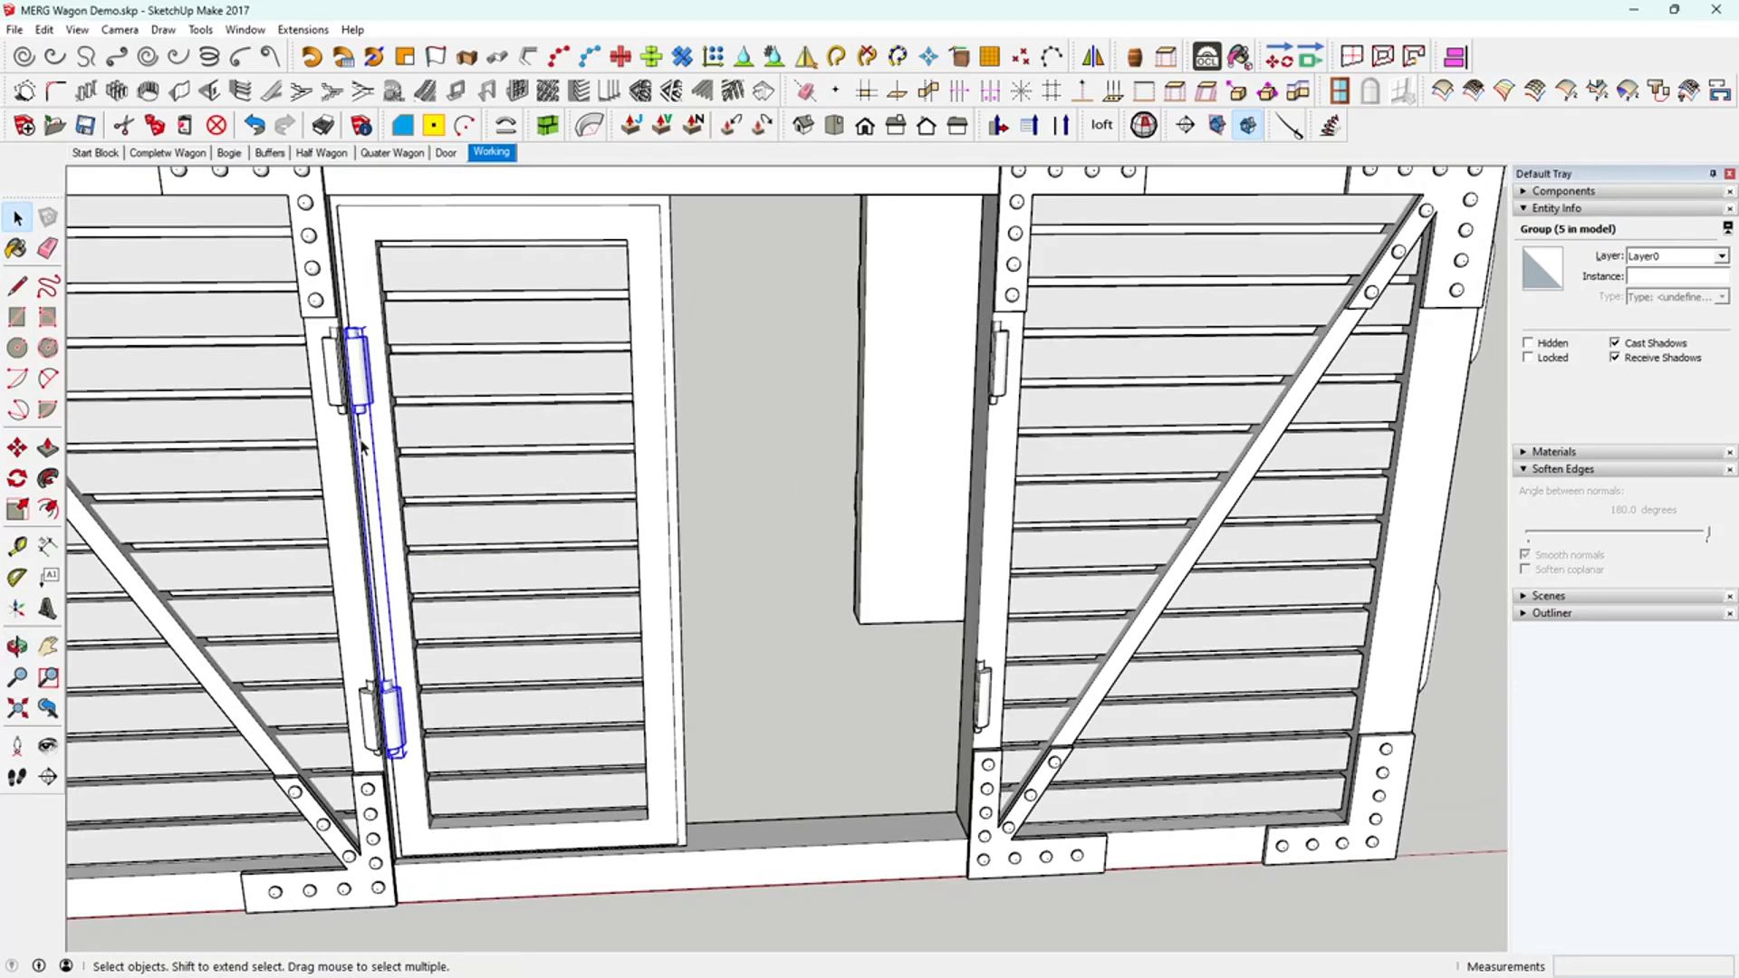
scroll(367, 539, up, 4)
mouse_move(517, 400)
middle_down()
mouse_move(655, 454)
mouse_move(589, 394)
middle_up()
double_click(562, 400)
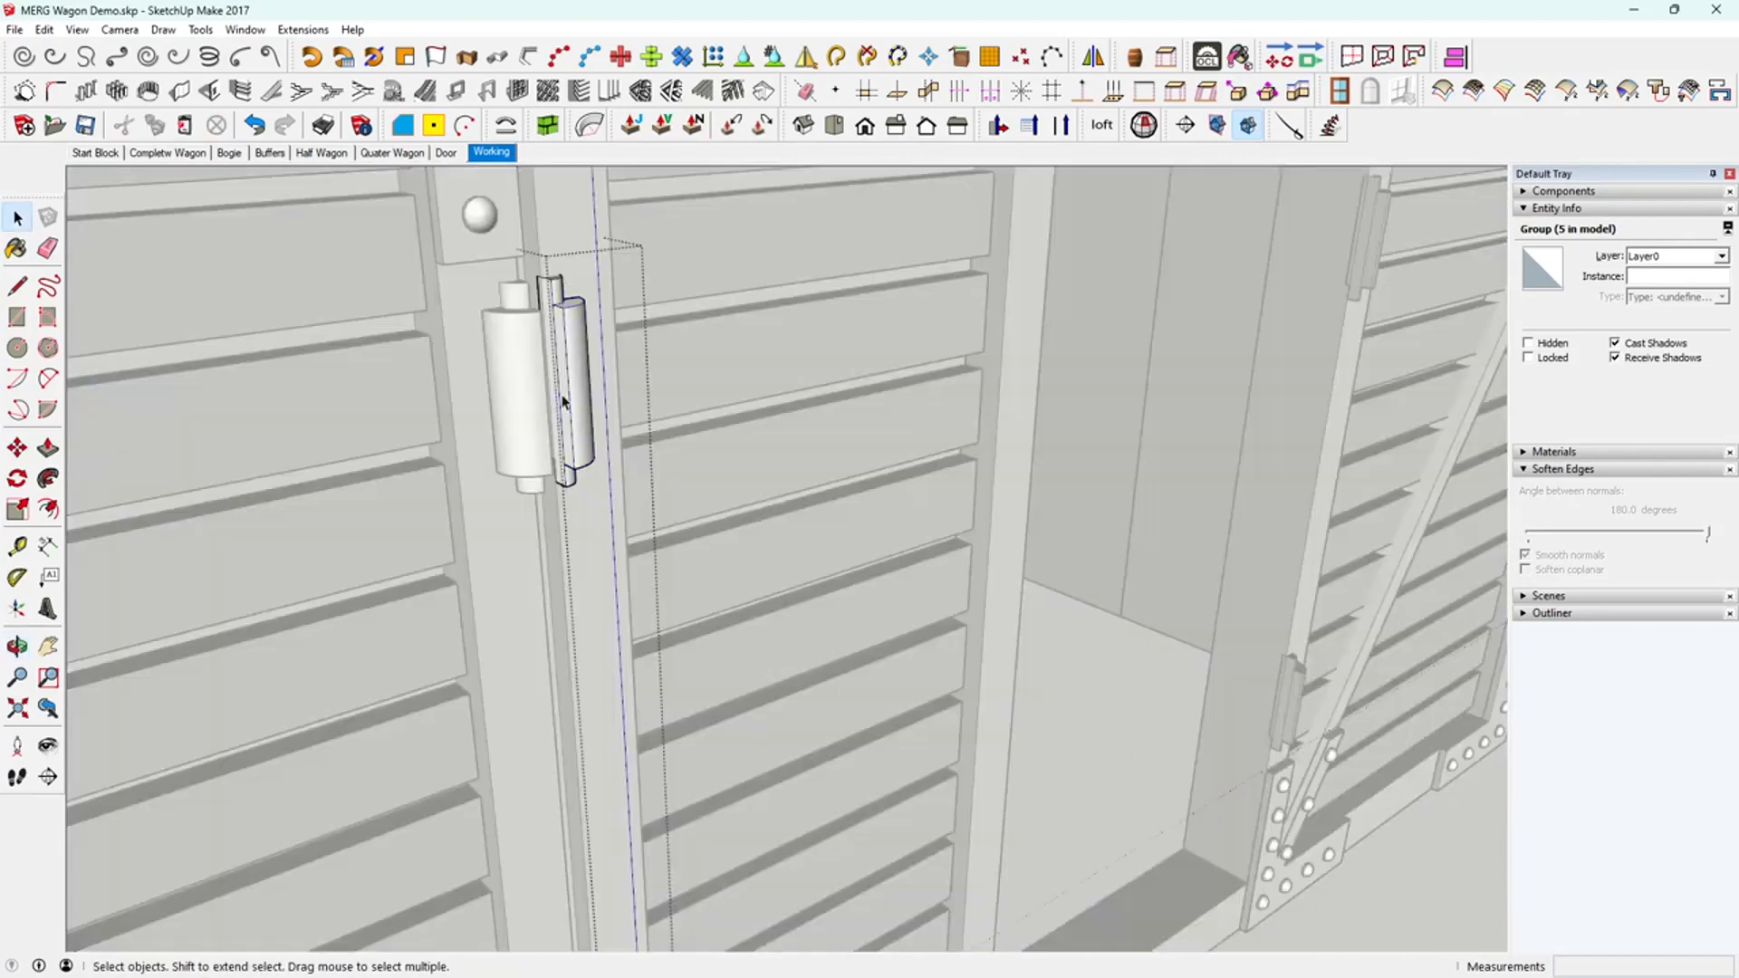
click(562, 402)
scroll(559, 405, up, 2)
scroll(559, 405, up, 2)
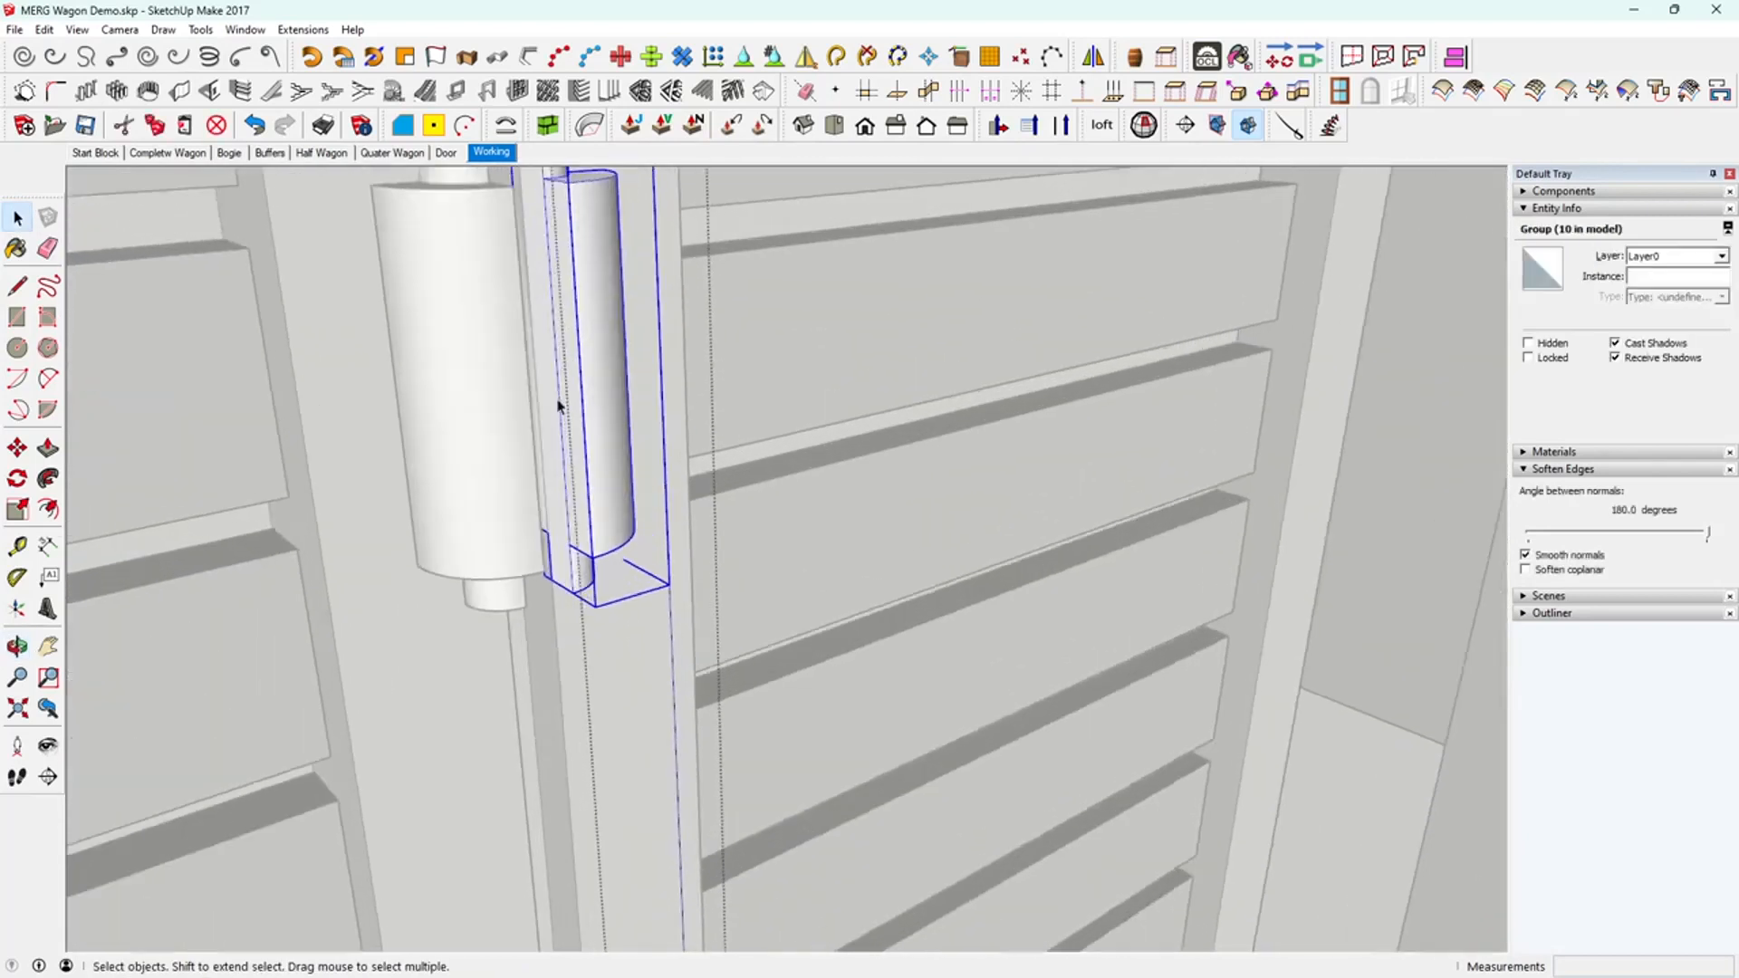
double_click(562, 401)
- Push/Pull the narrow side face of the upper mirrored hinge 0.30 m across the gap to the original hinge
click(554, 408)
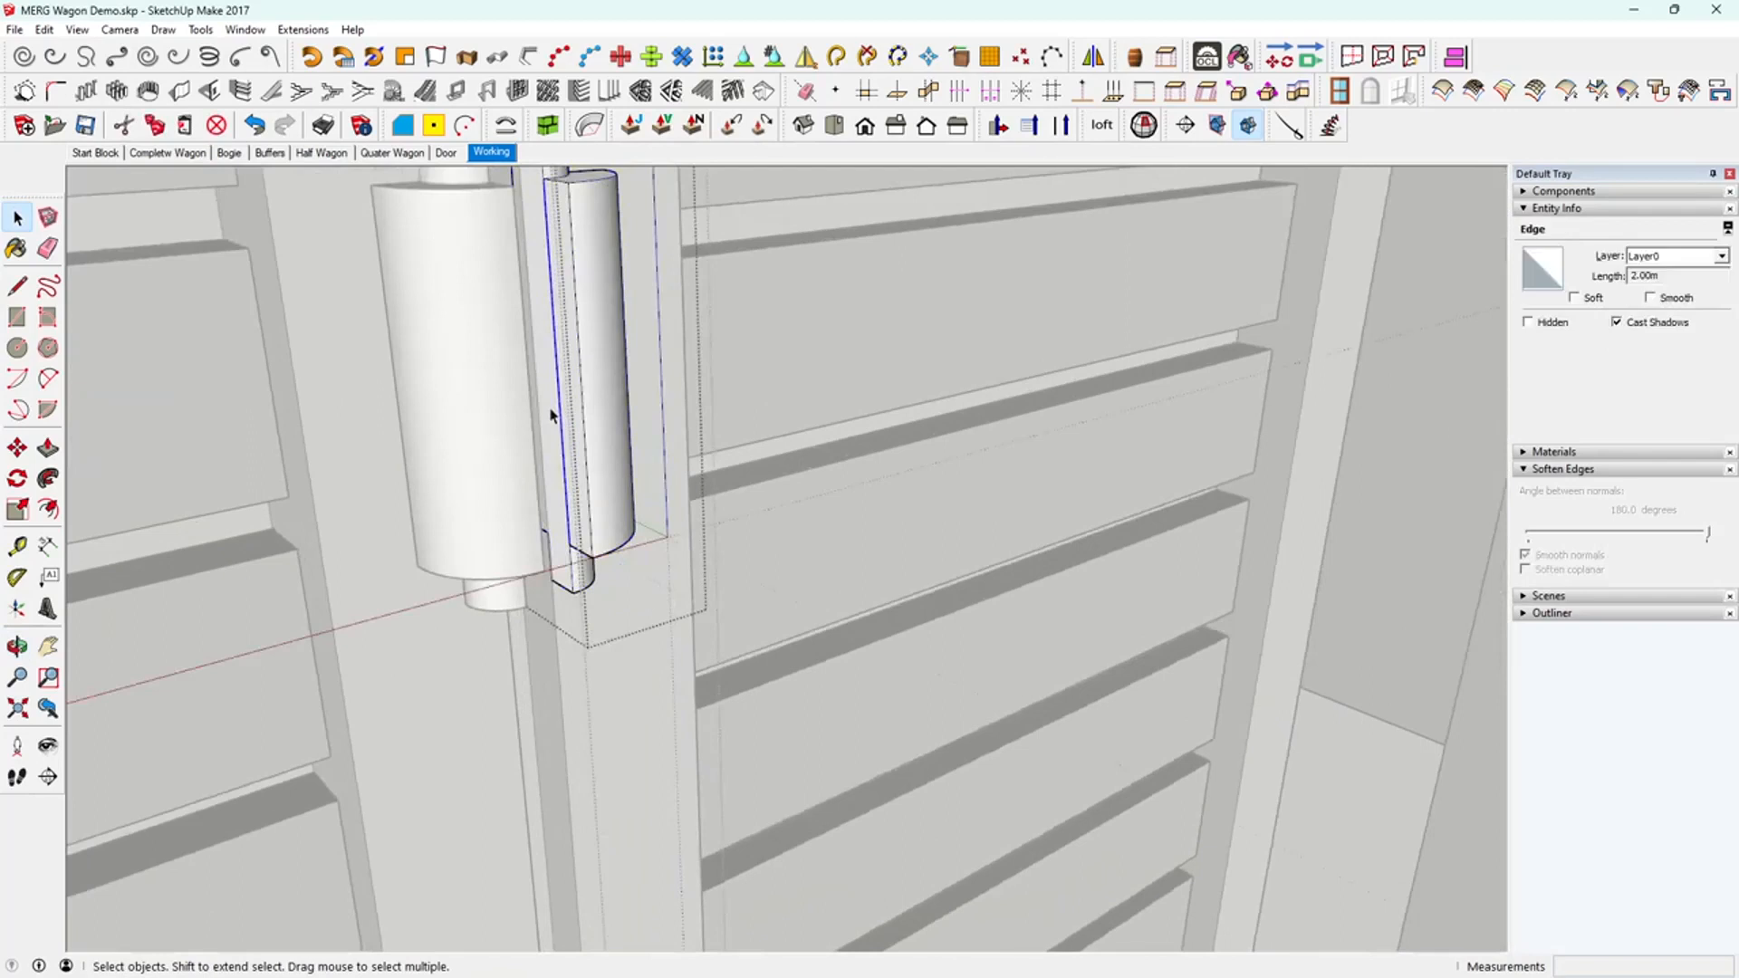
click(551, 414)
mouse_move(551, 414)
middle_down()
mouse_move(503, 471)
mouse_move(534, 385)
middle_up()
click(48, 447)
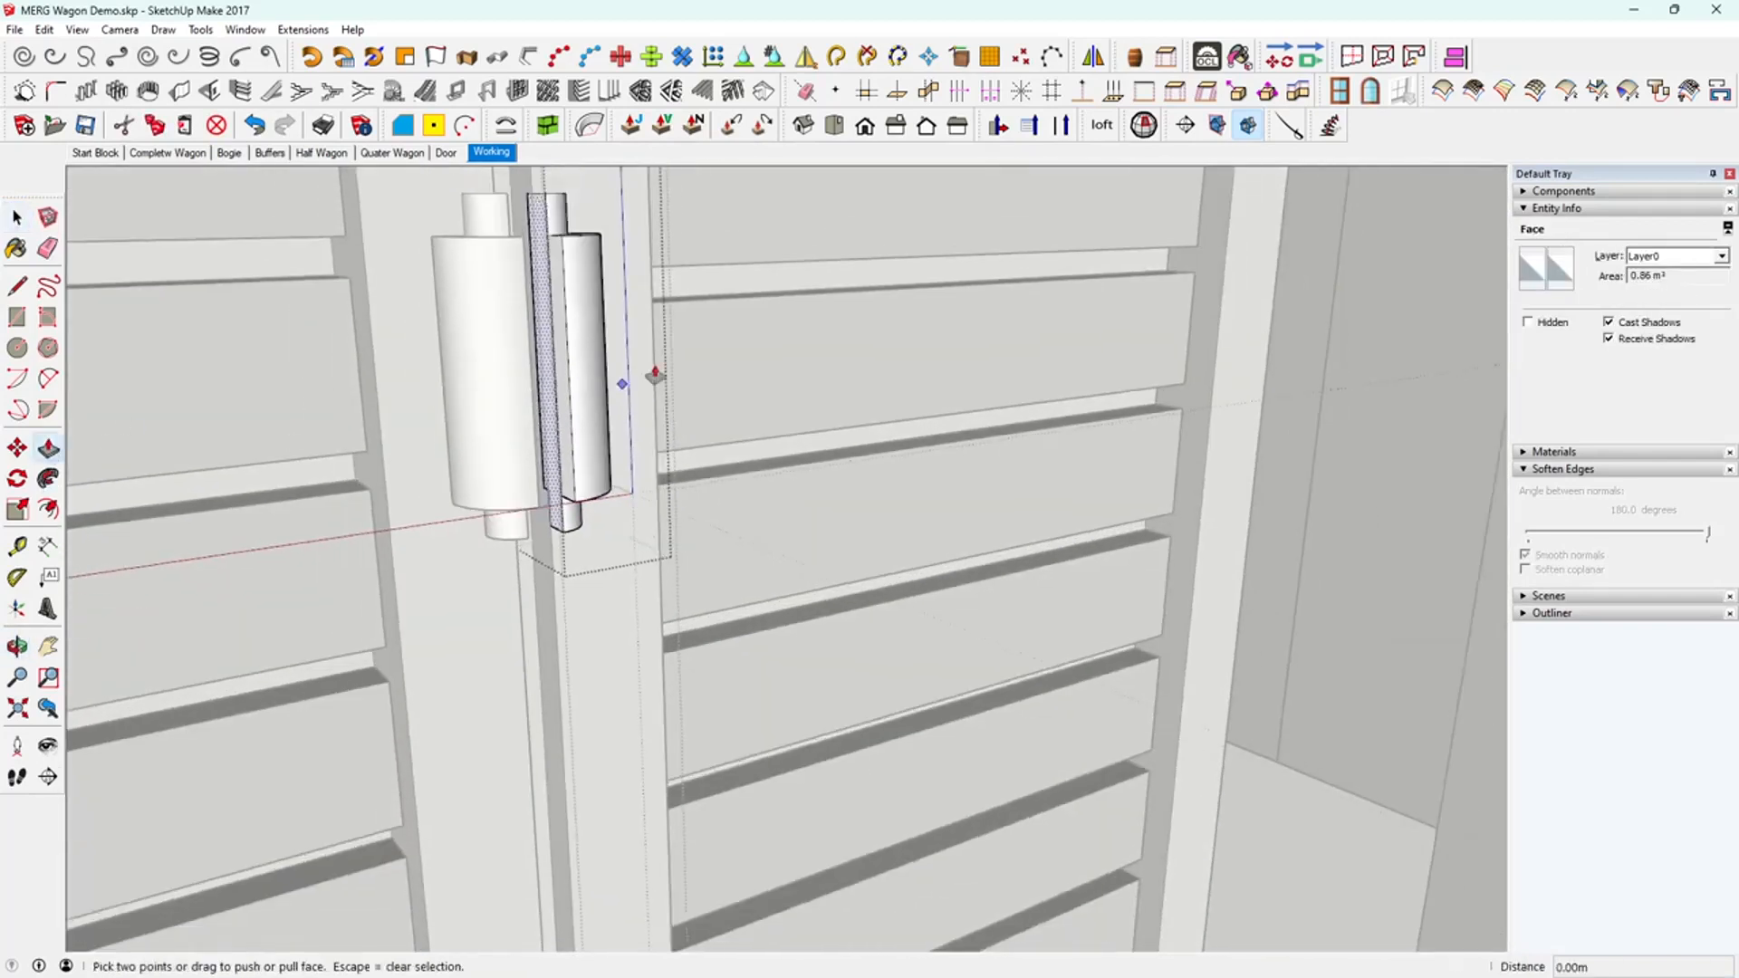
click(551, 478)
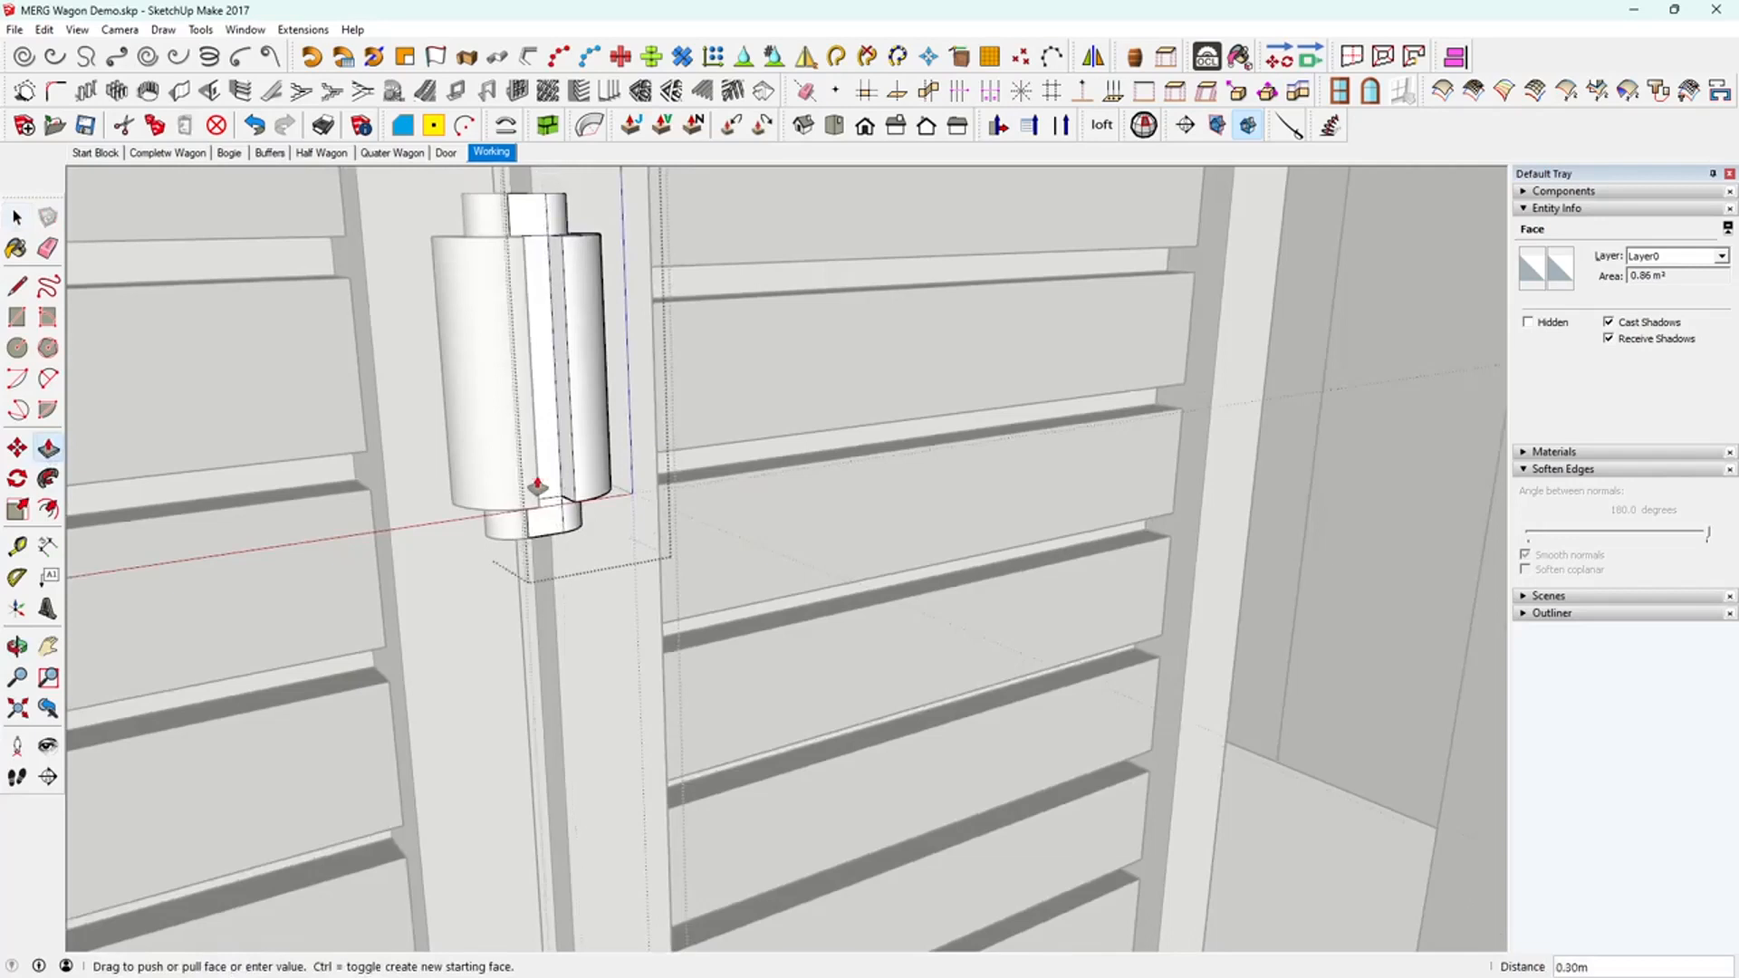
click(535, 489)
- Try to Push/Pull the flat side face of the upper mirrored hinge's barrel
middle_drag(579, 389, 625, 485)
key(space)
click(549, 387)
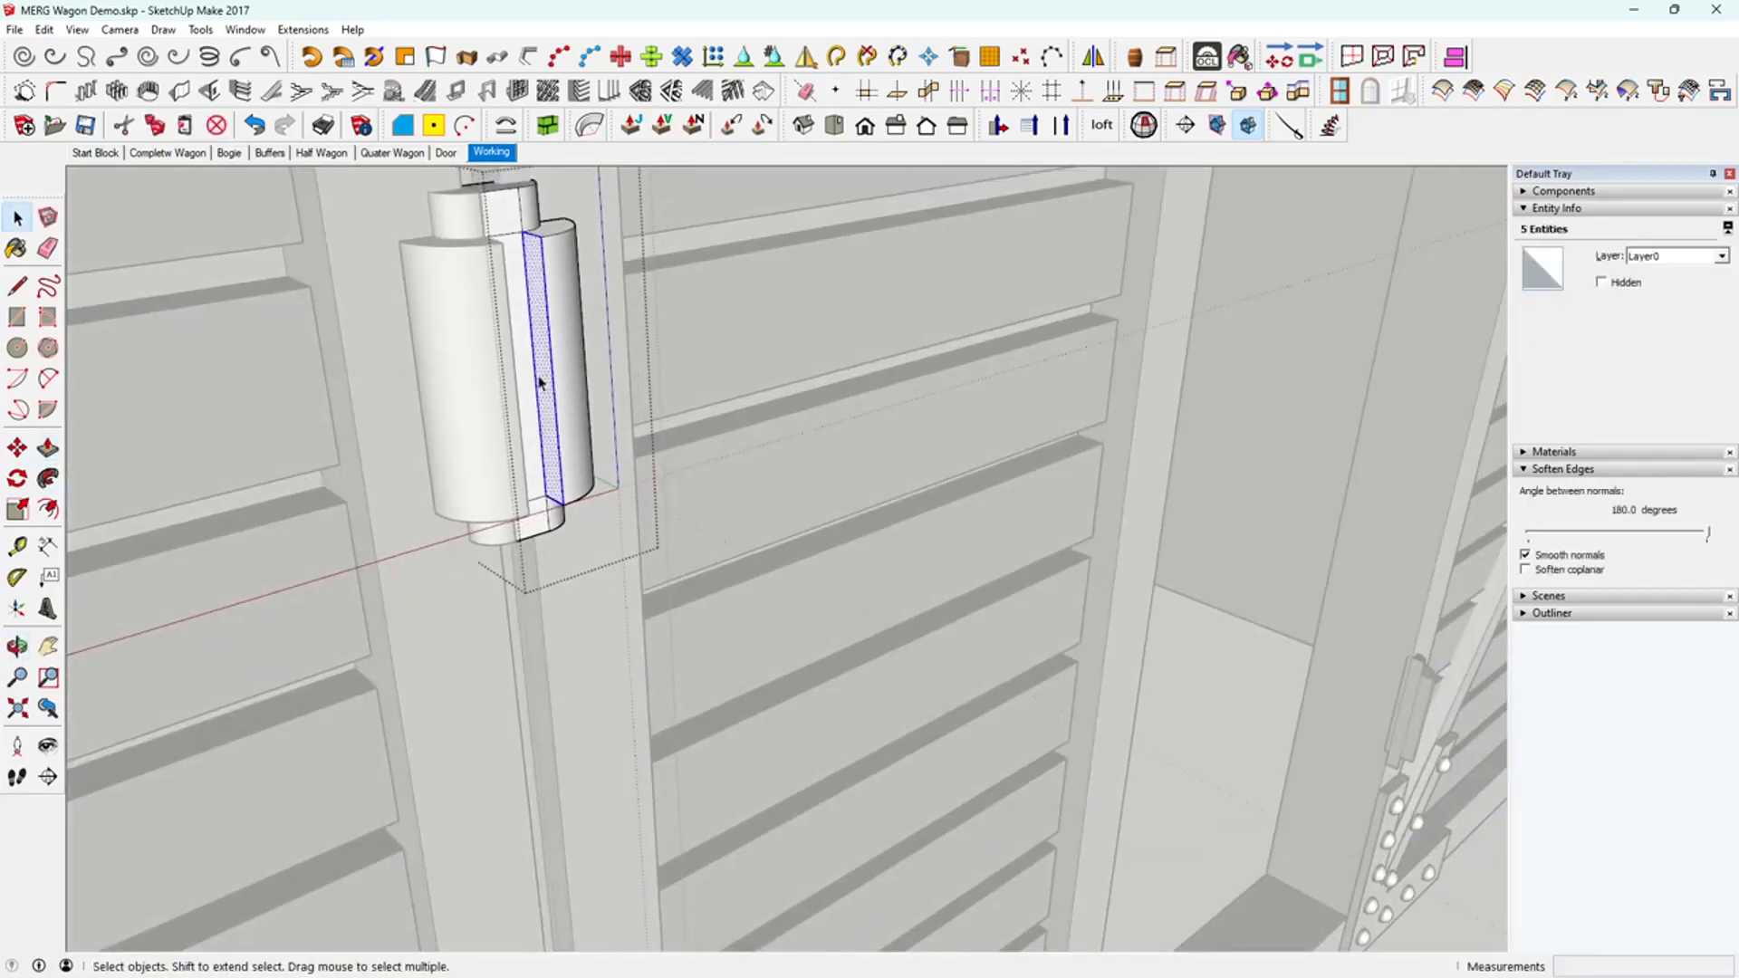
key(p)
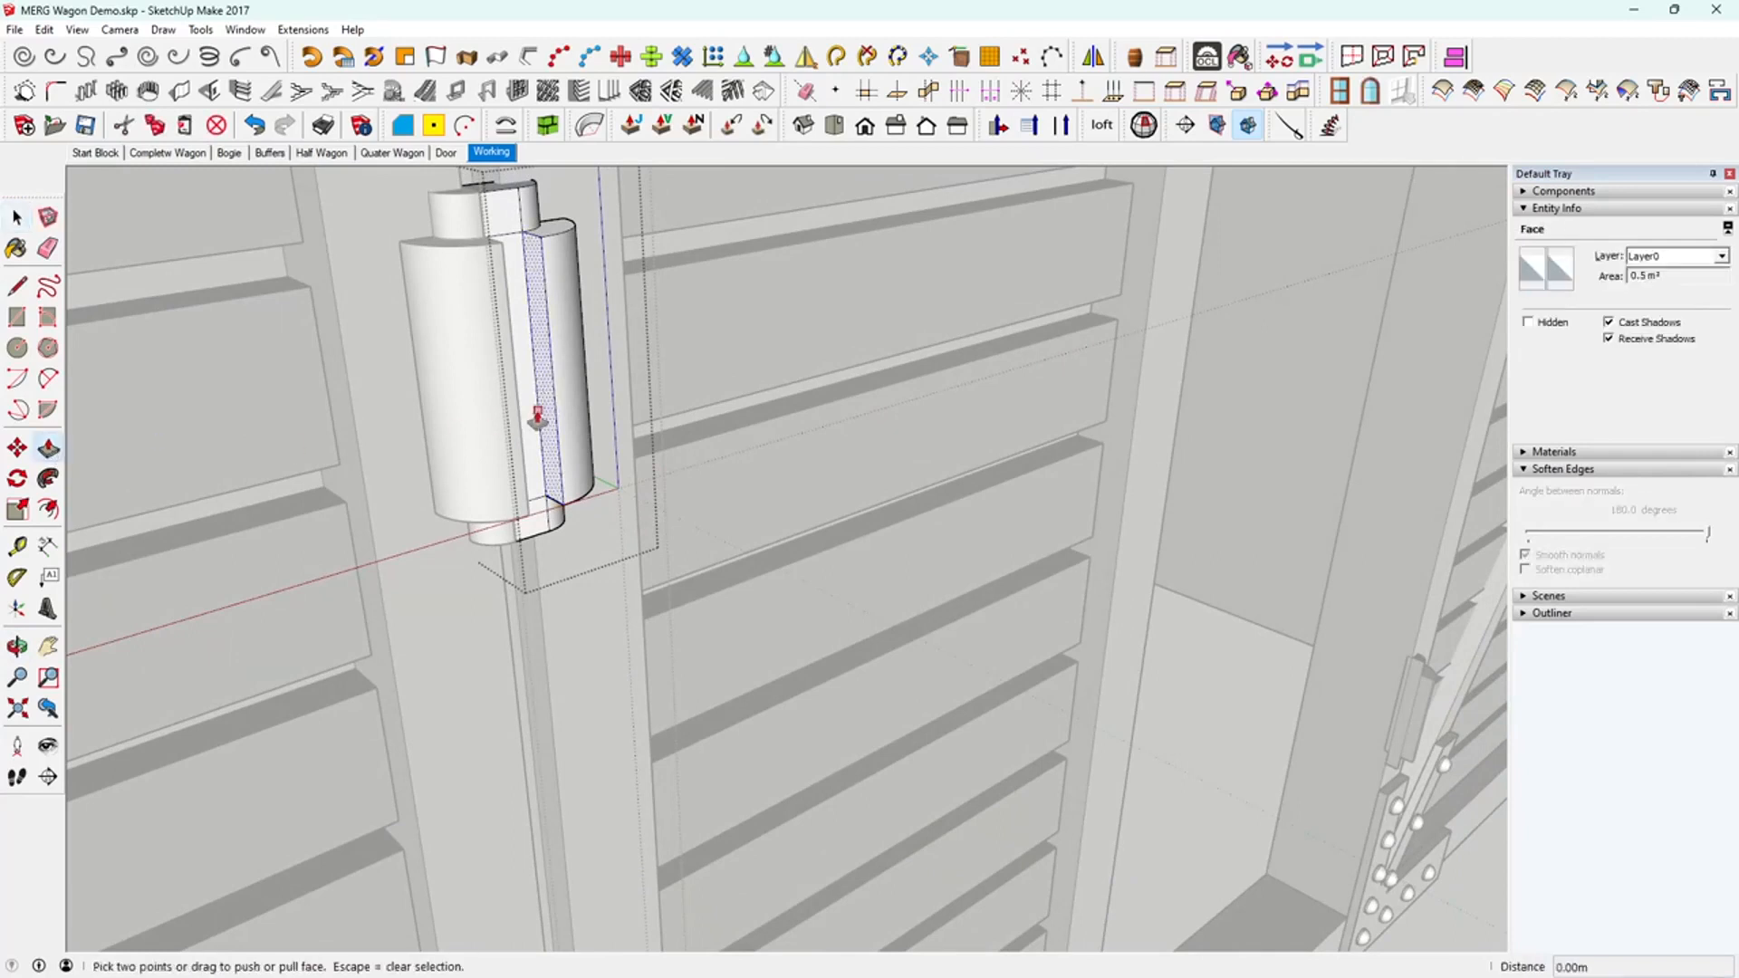
drag(549, 419, 666, 535)
middle_drag(666, 534, 445, 580)
scroll(446, 615, down, 3)
key(ctrl+z)
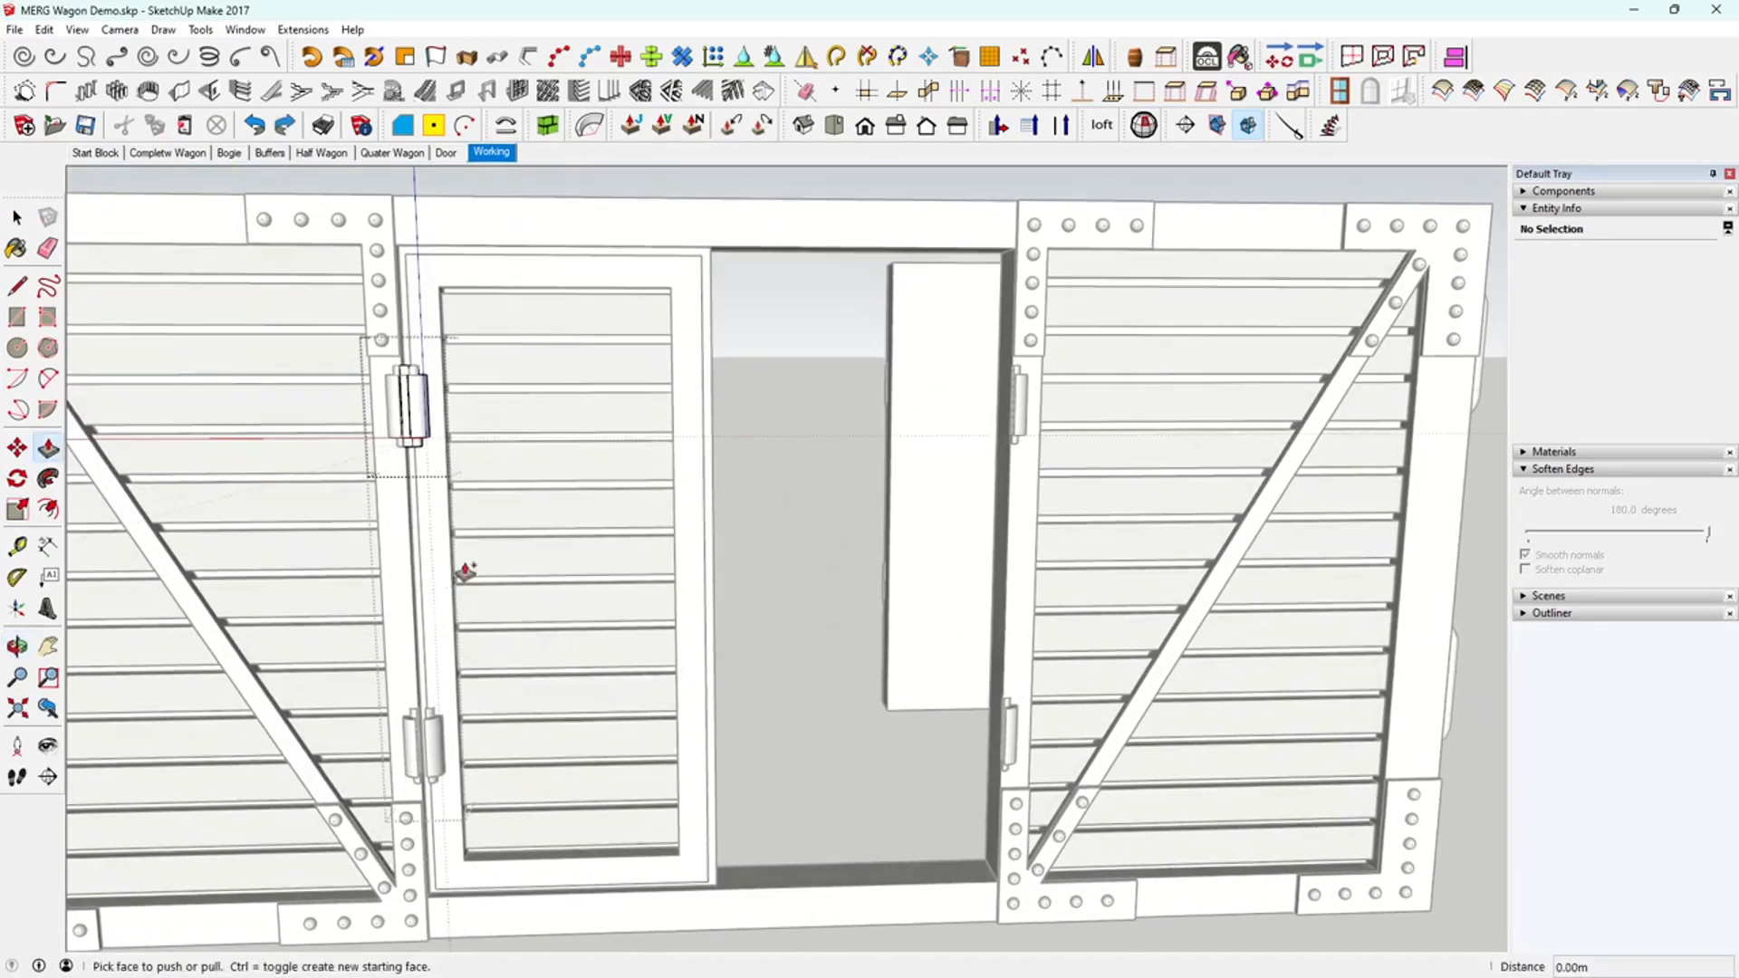
- Leave the hinge group and open the door's nested solid panel group from the inside of the wagon
key(space)
scroll(740, 661, down, 3)
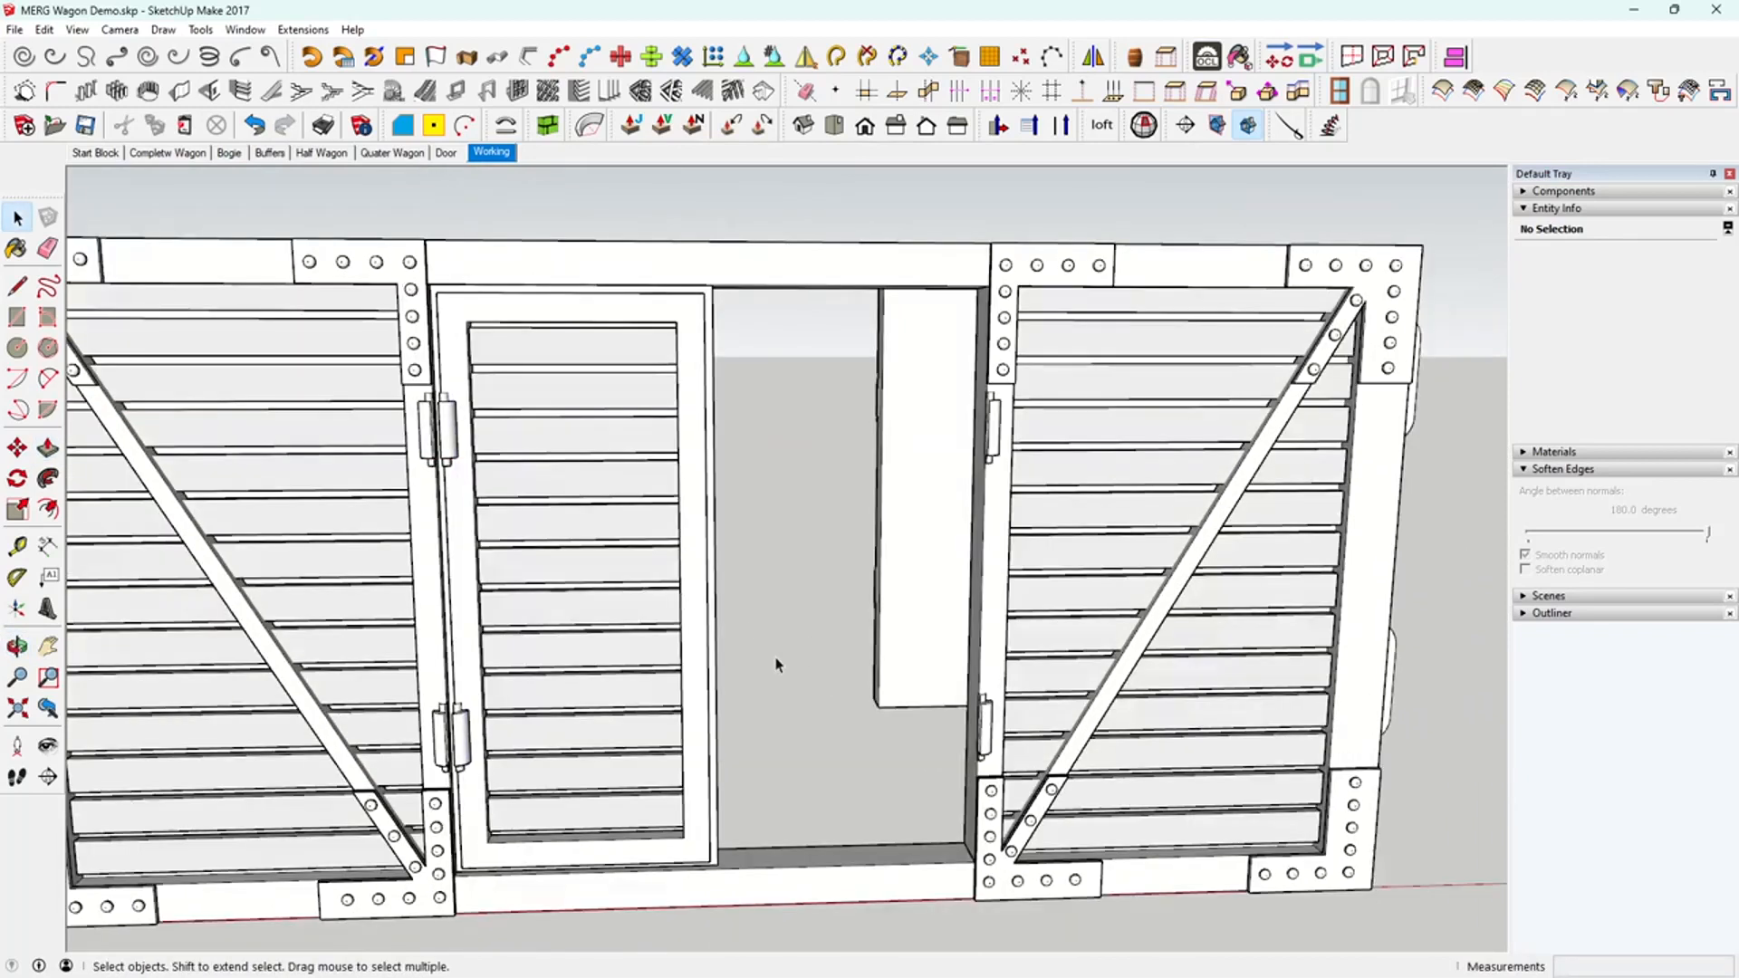
middle_drag(686, 656, 587, 745)
middle_drag(473, 593, 483, 599)
scroll(528, 652, up, 2)
middle_drag(524, 661, 807, 654)
scroll(806, 654, up, 5)
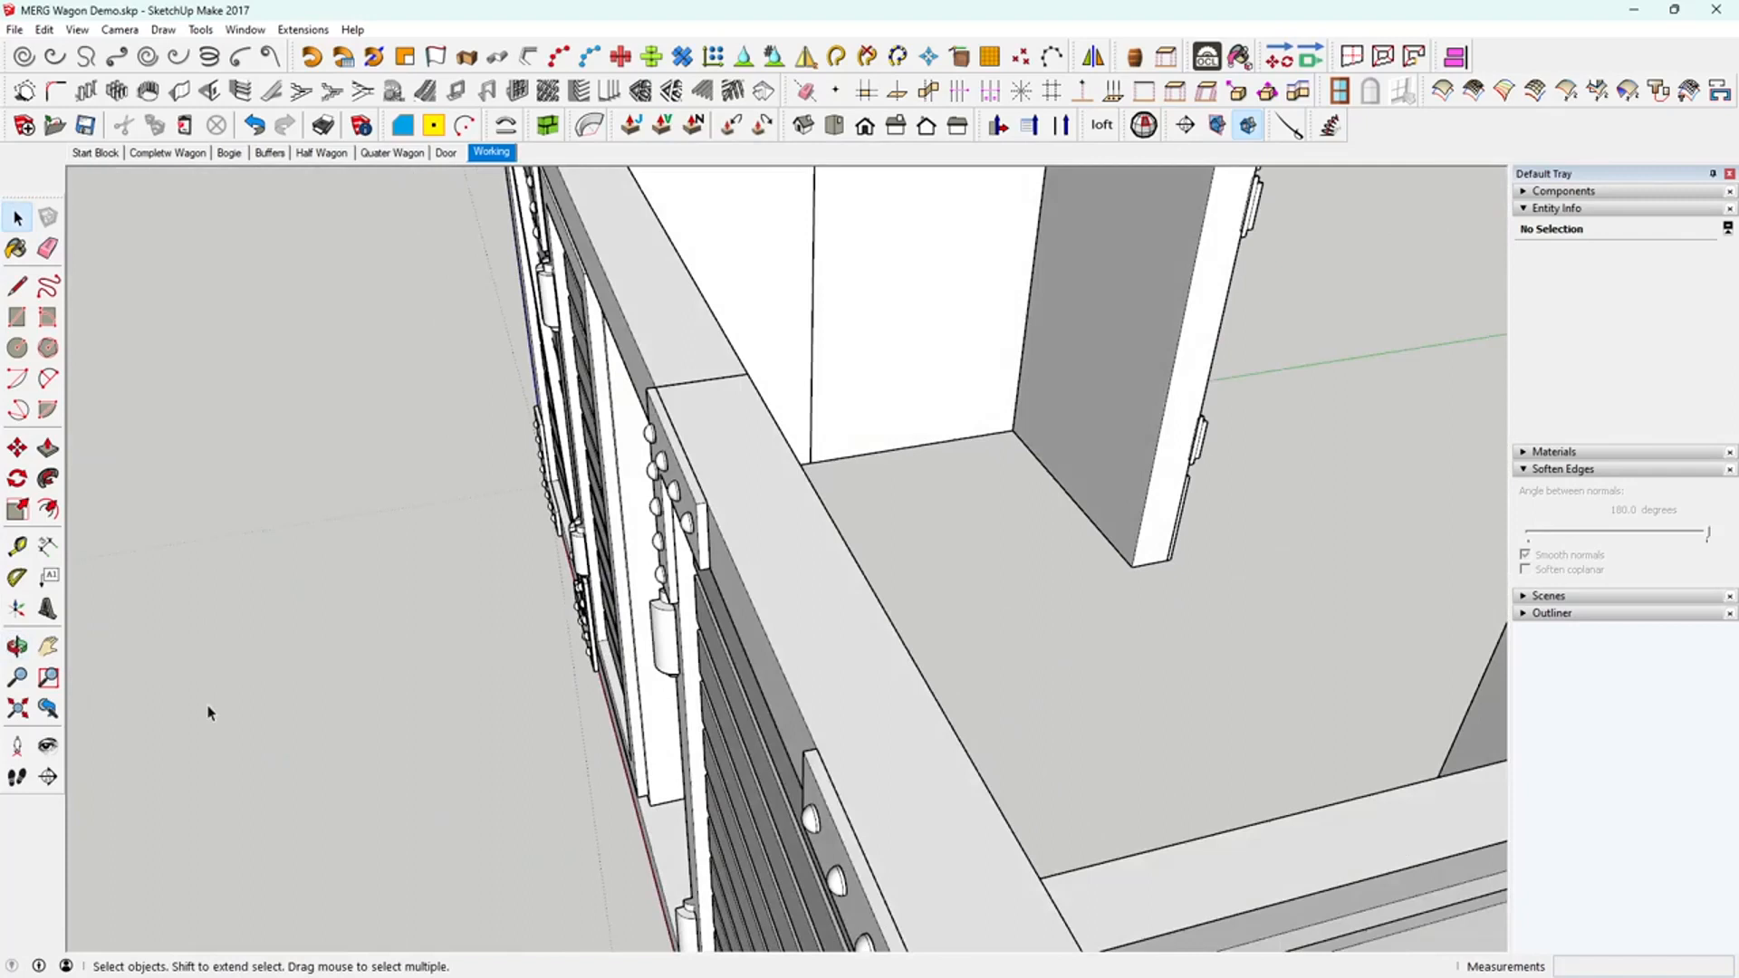
scroll(552, 570, up, 2)
scroll(353, 513, up, 2)
shift+middle_drag(353, 513, 978, 579)
click(852, 604)
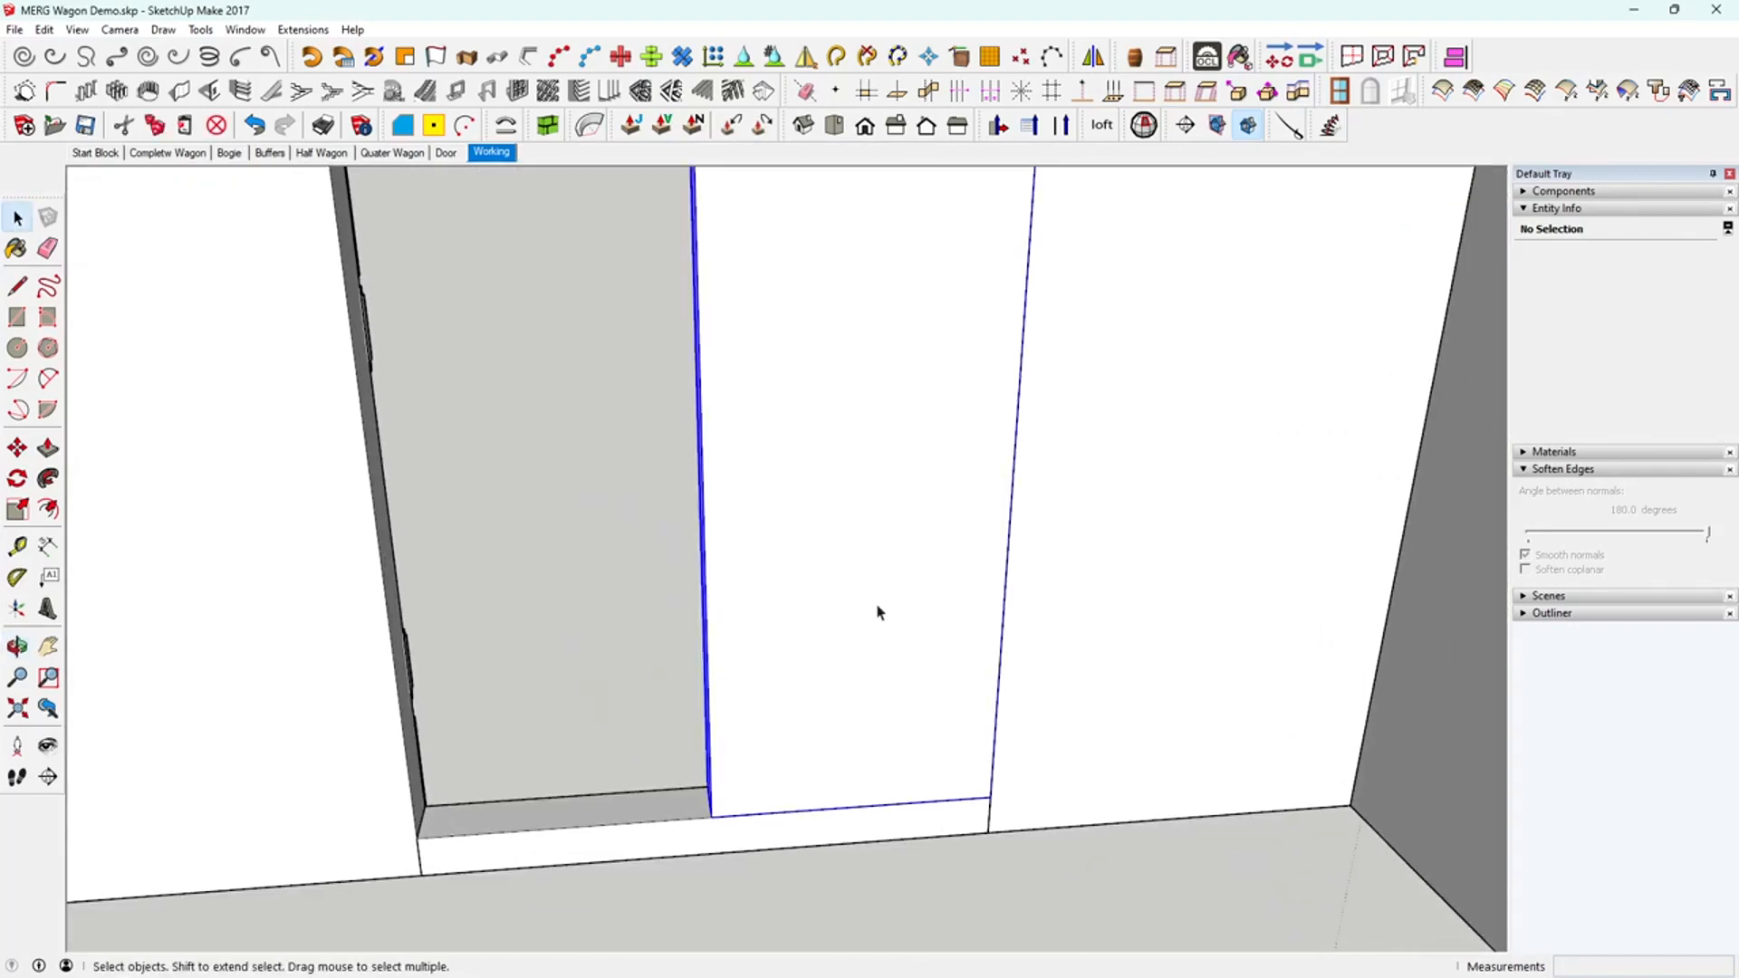
scroll(870, 606, down, 3)
double_click(852, 587)
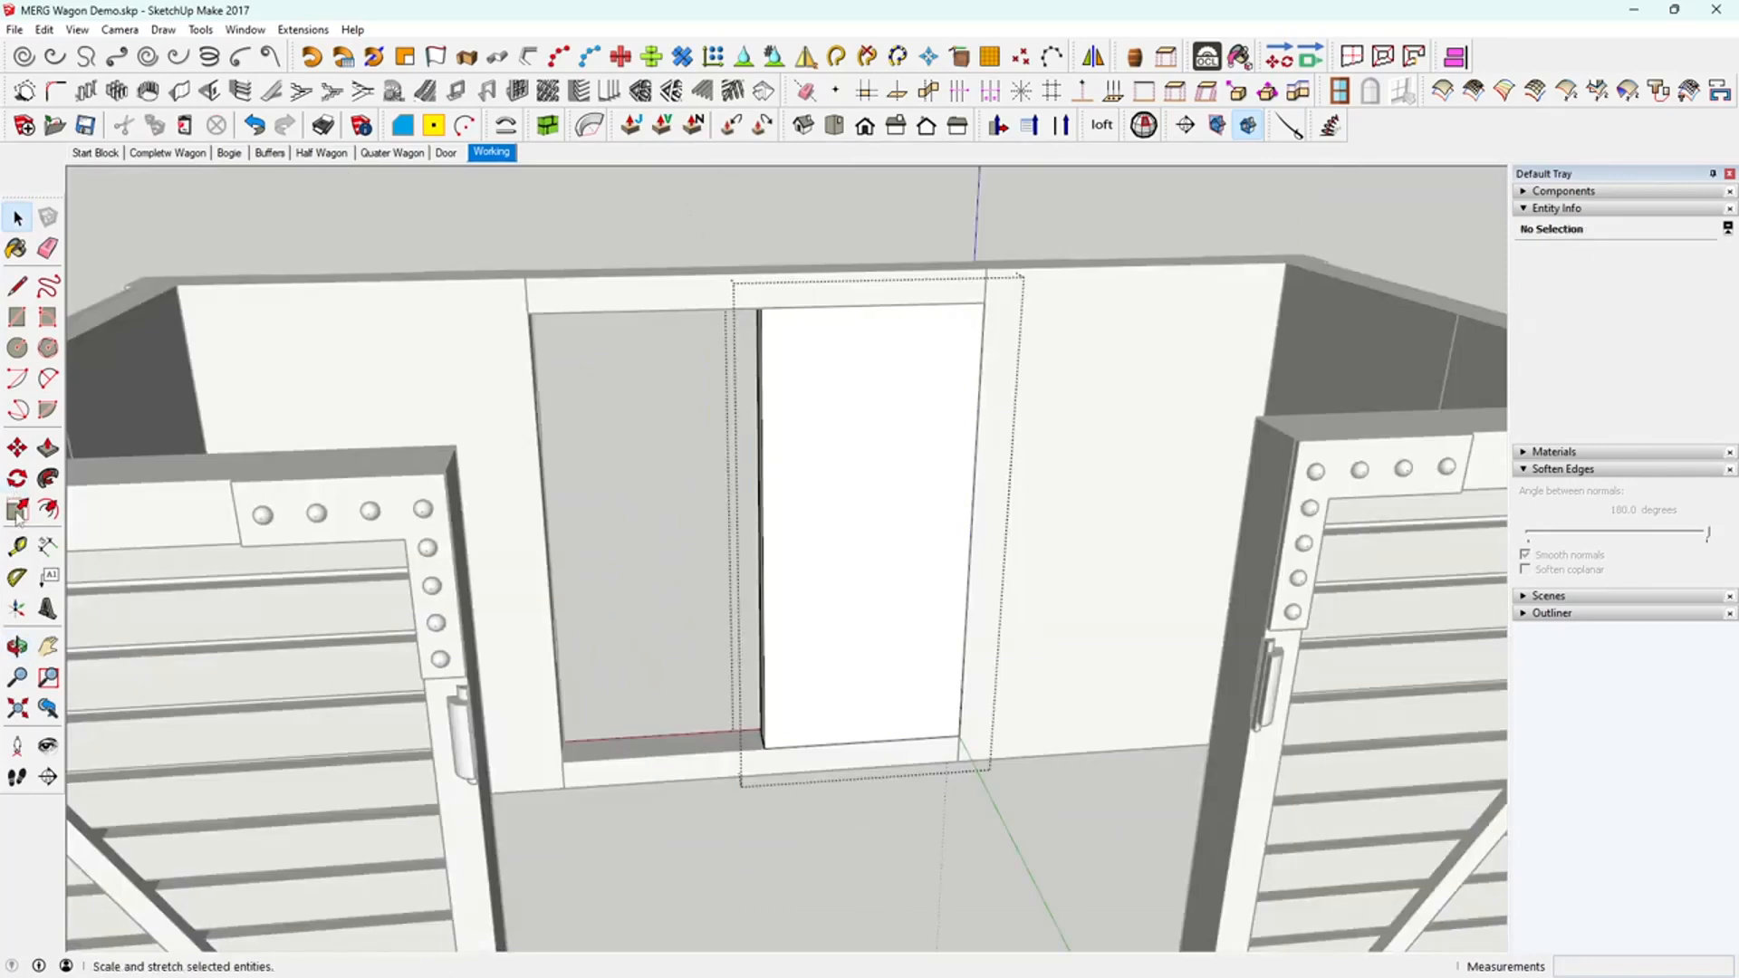
click(49, 512)
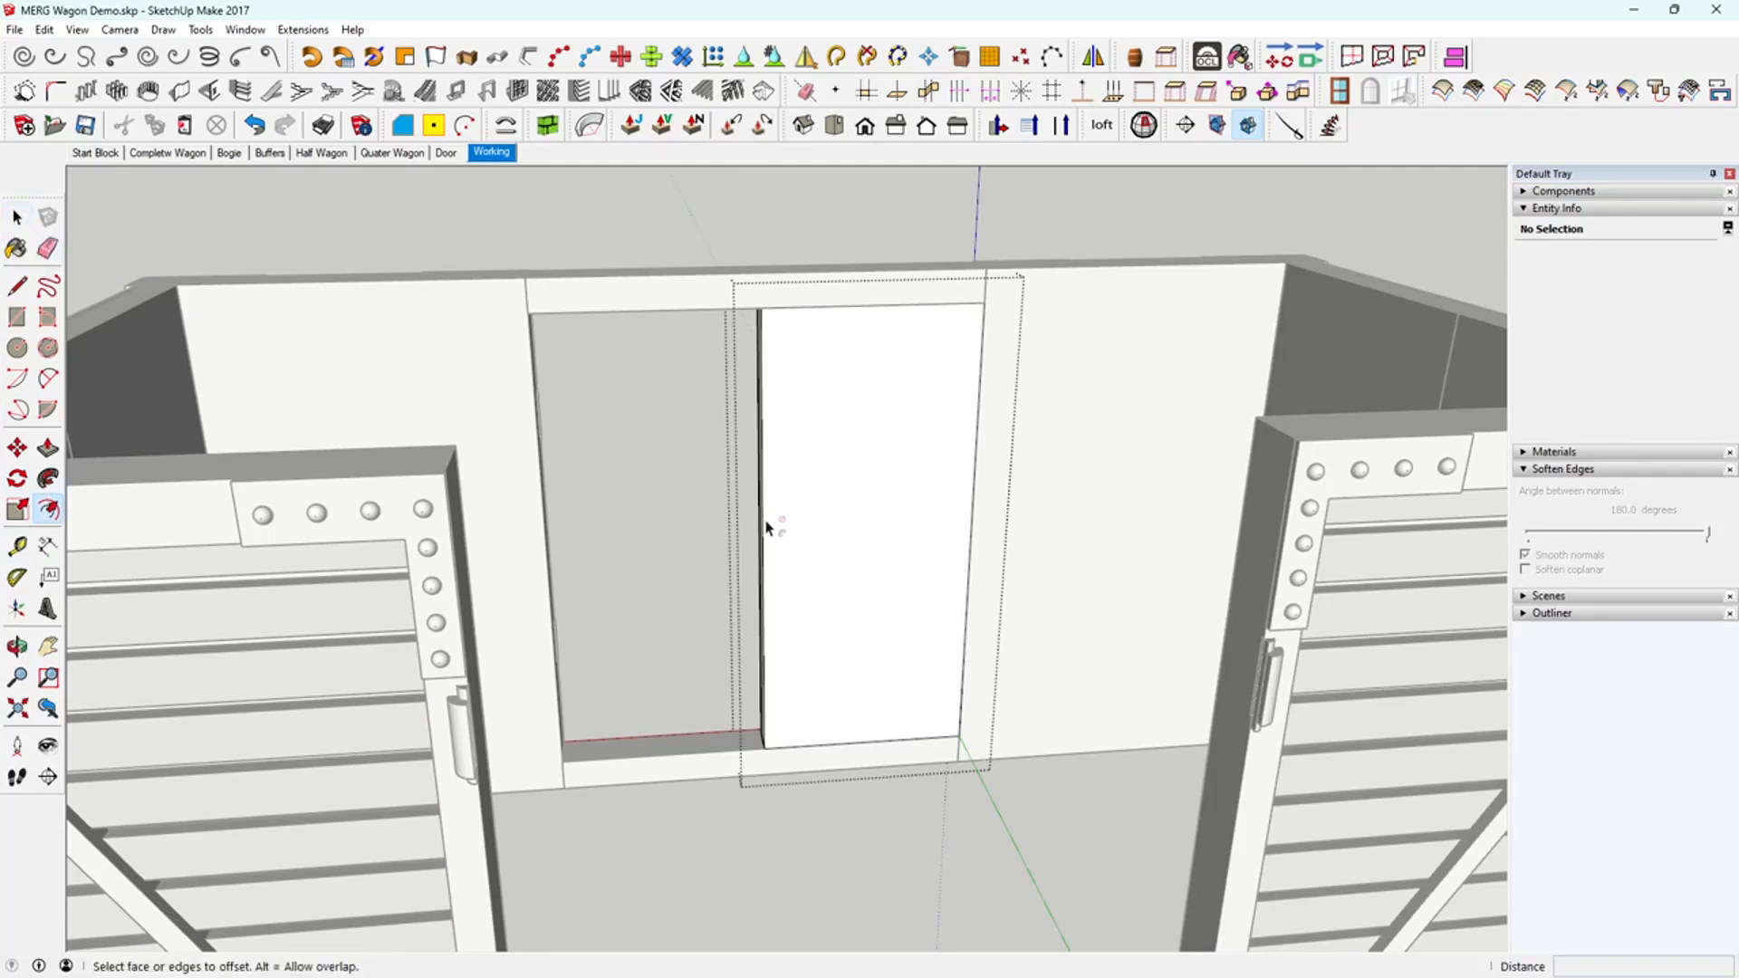
key(space)
double_click(828, 556)
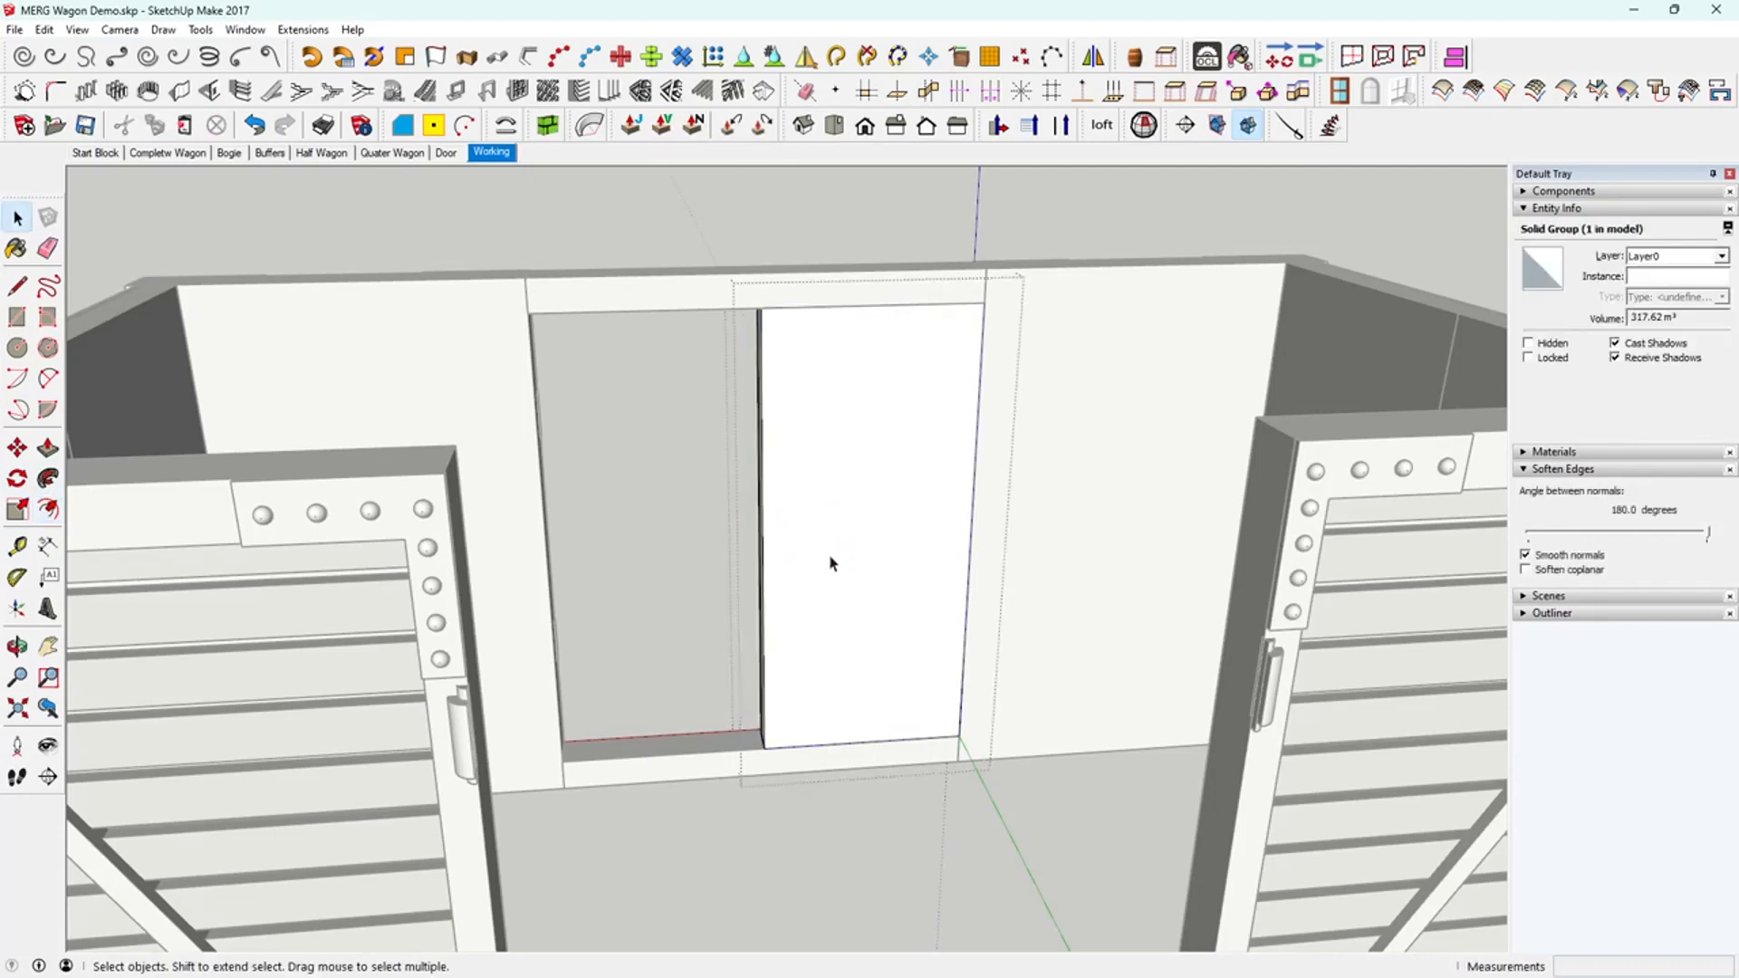
- Offset the border of the door's interior face inward by 1 m
click(832, 562)
key(f)
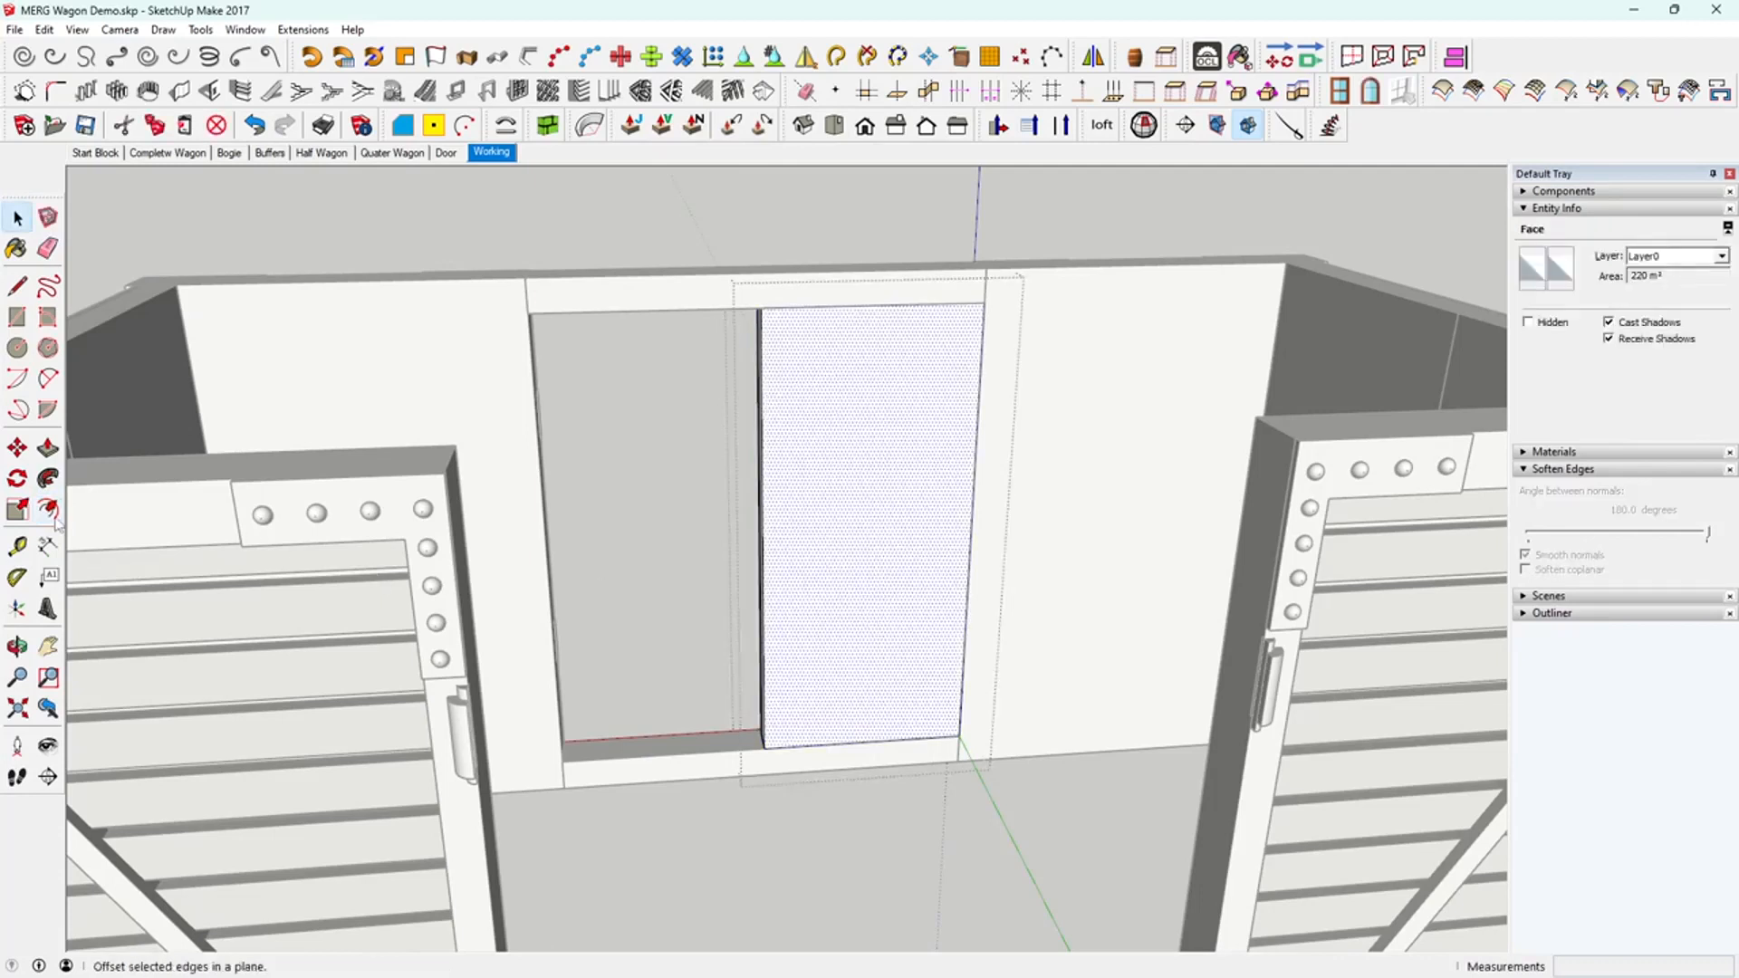
click(770, 533)
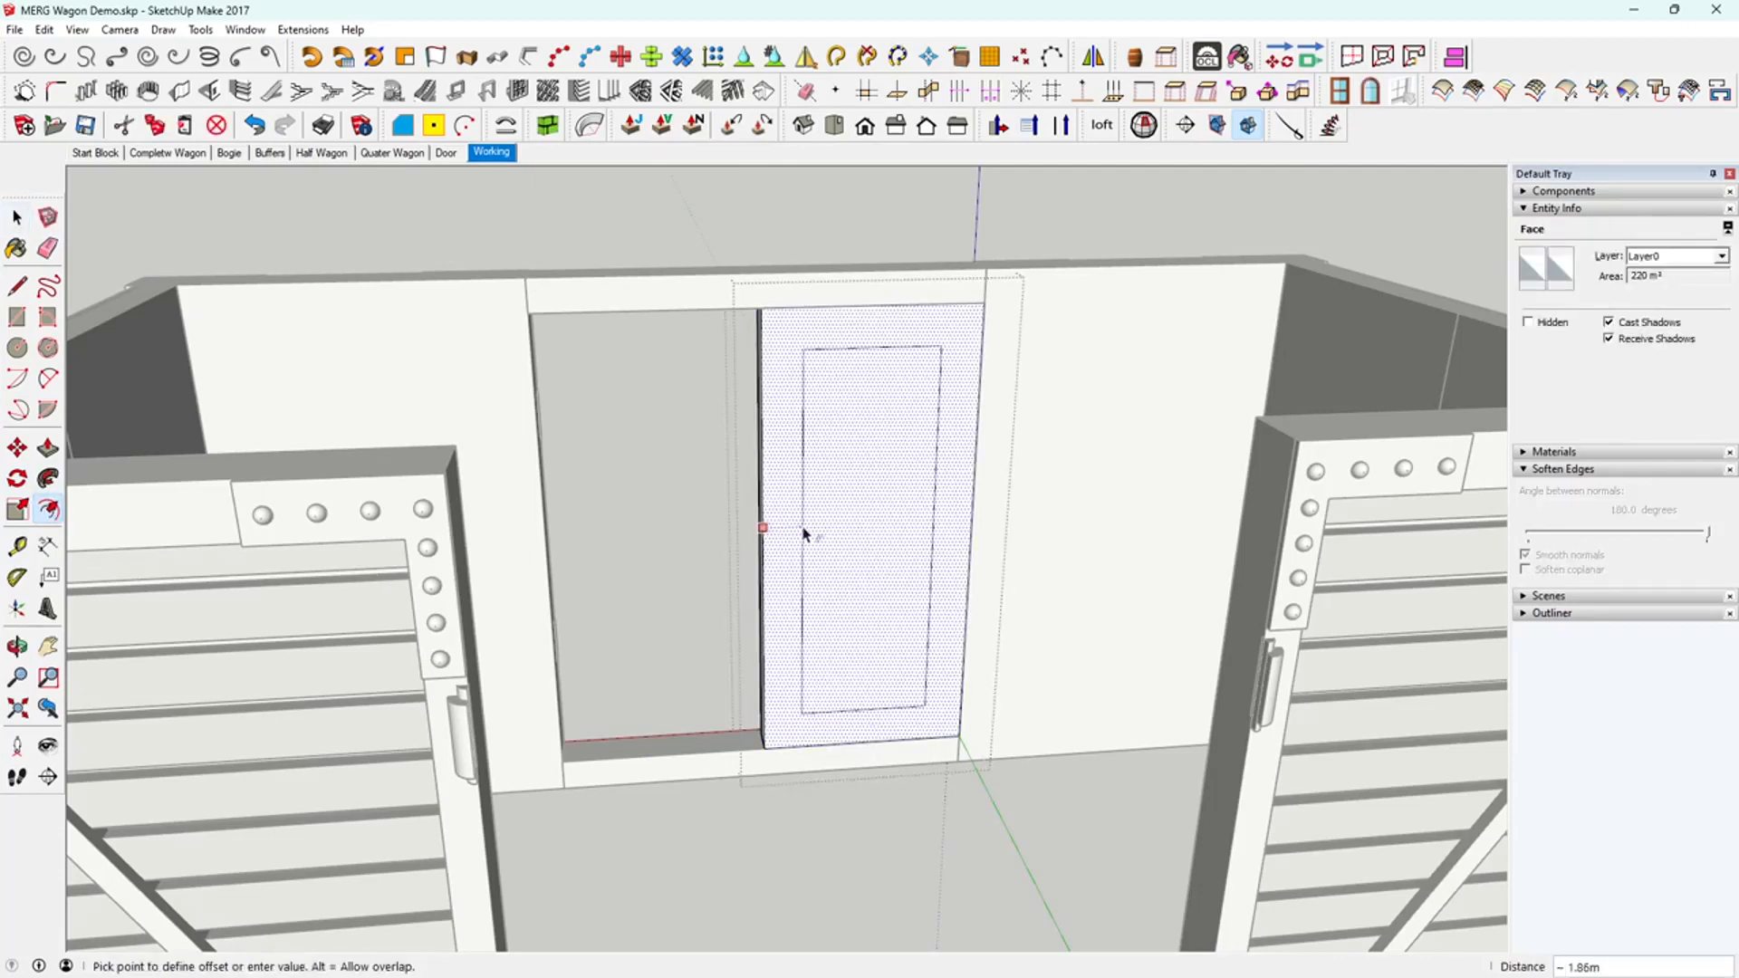
key(Return)
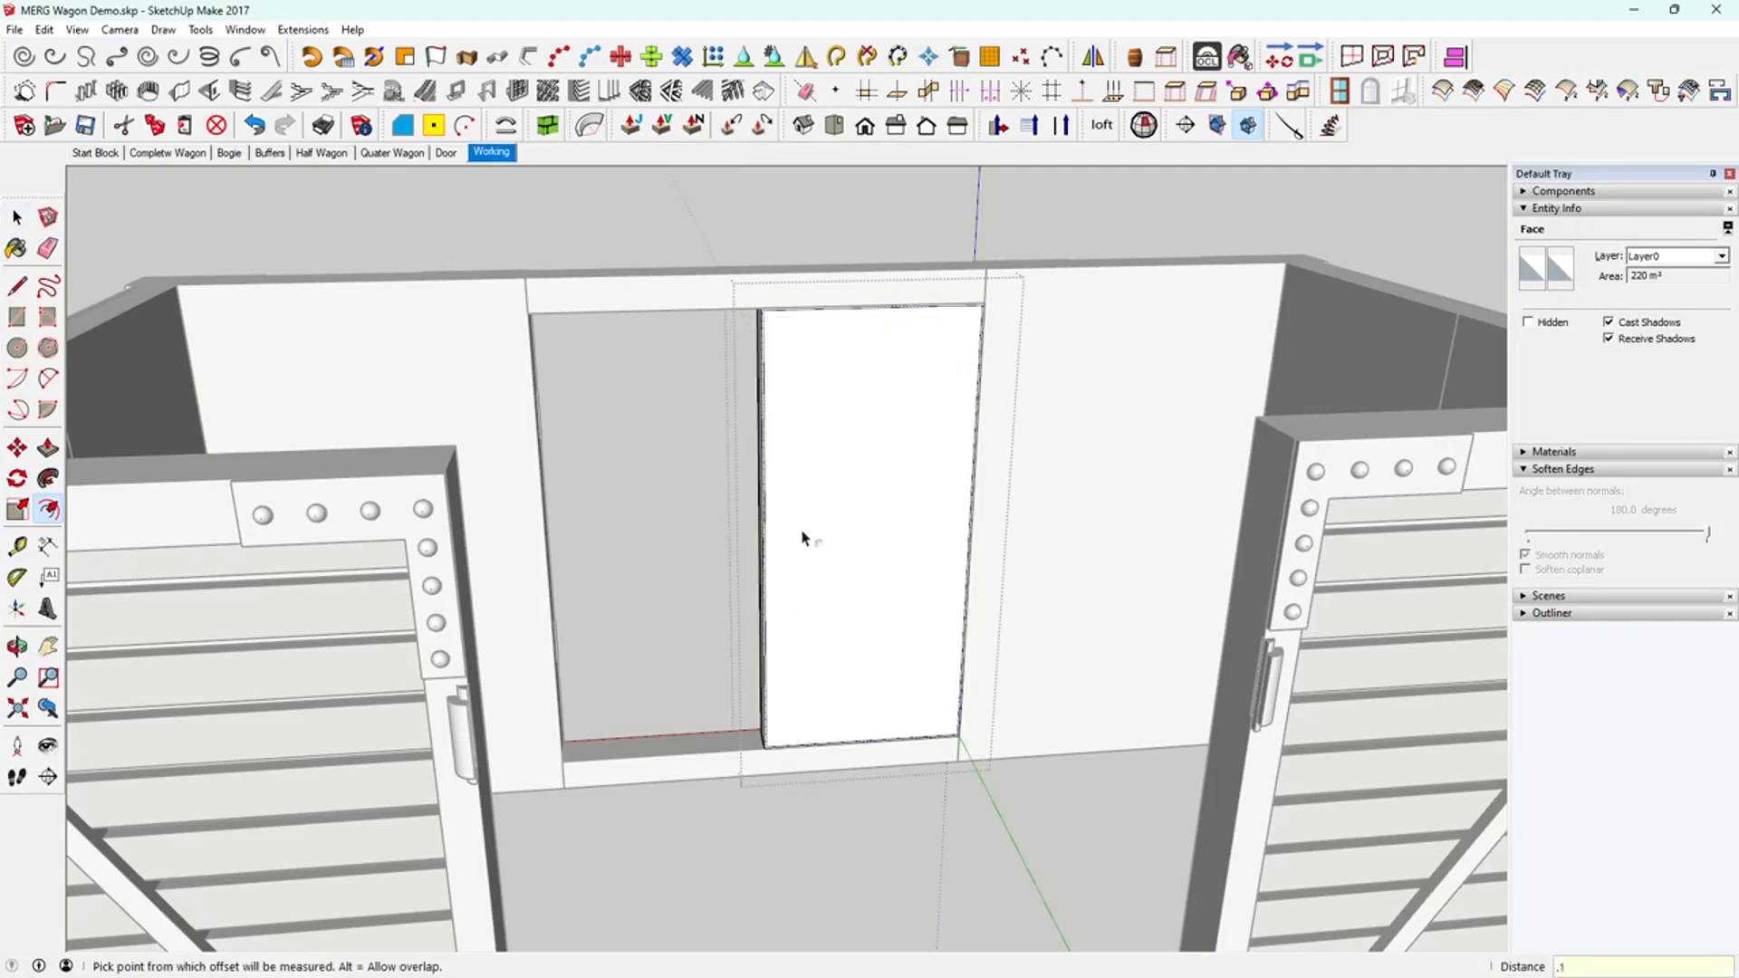
text(1)
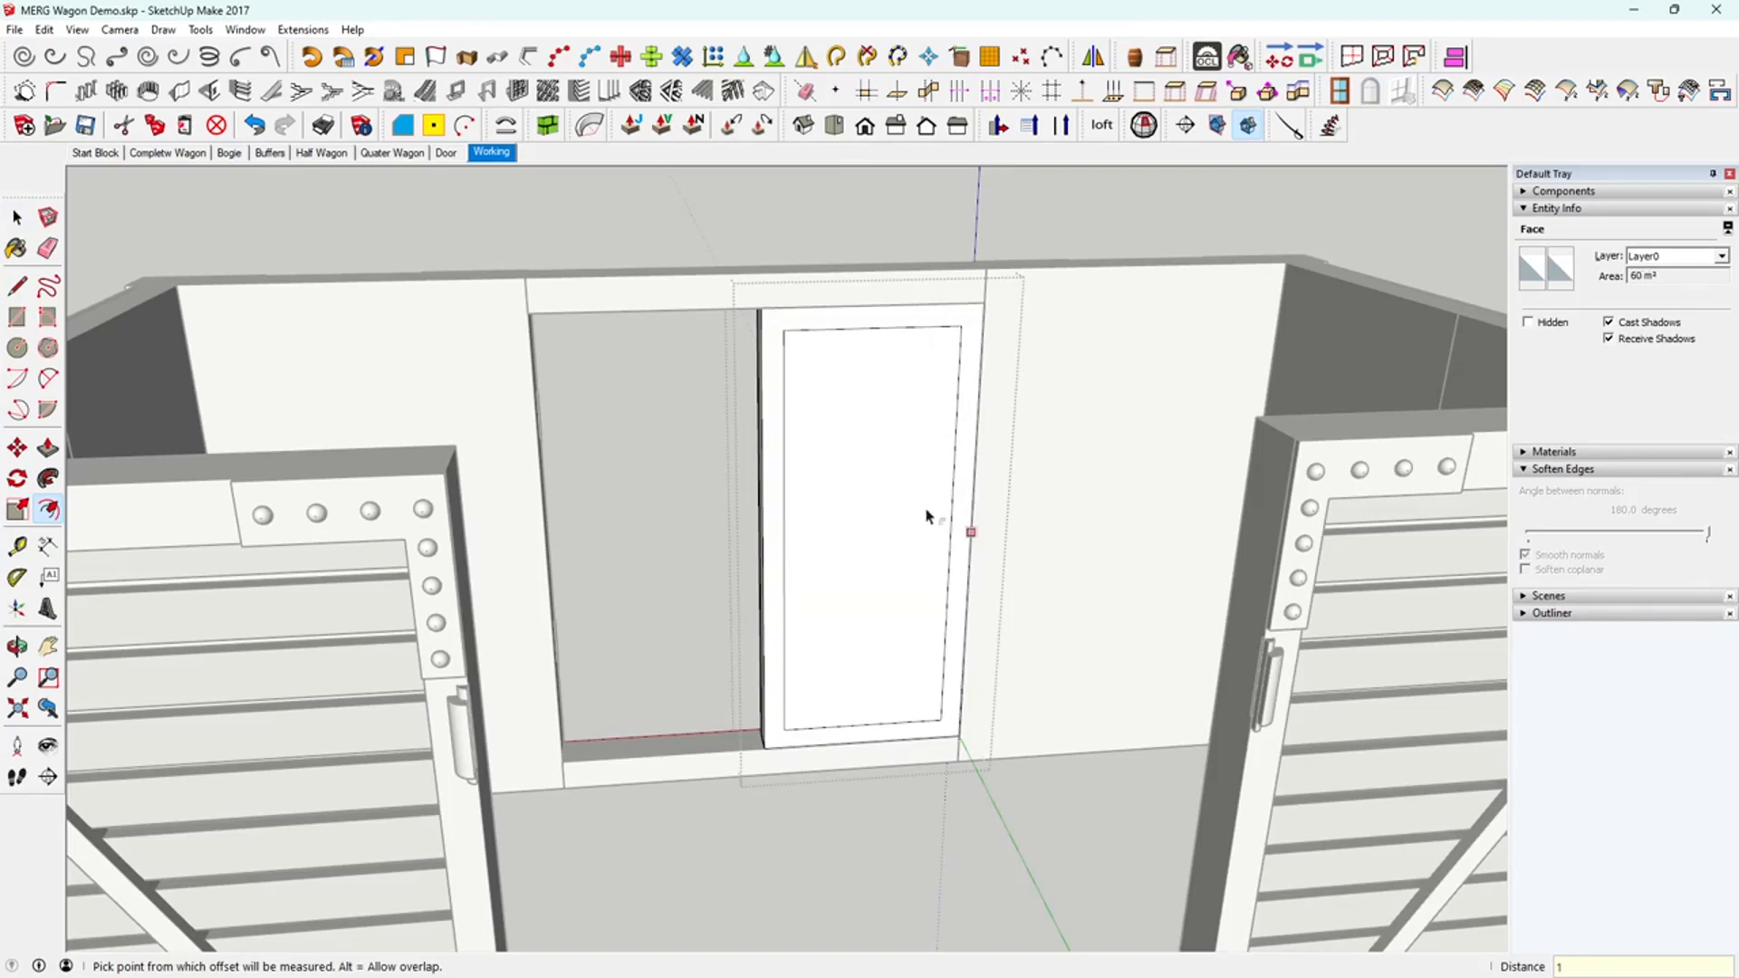
- Push the face inside the offset border into the door to form a recessed panel with a surrounding frame
scroll(870, 521, up, 2)
key(space)
click(863, 535)
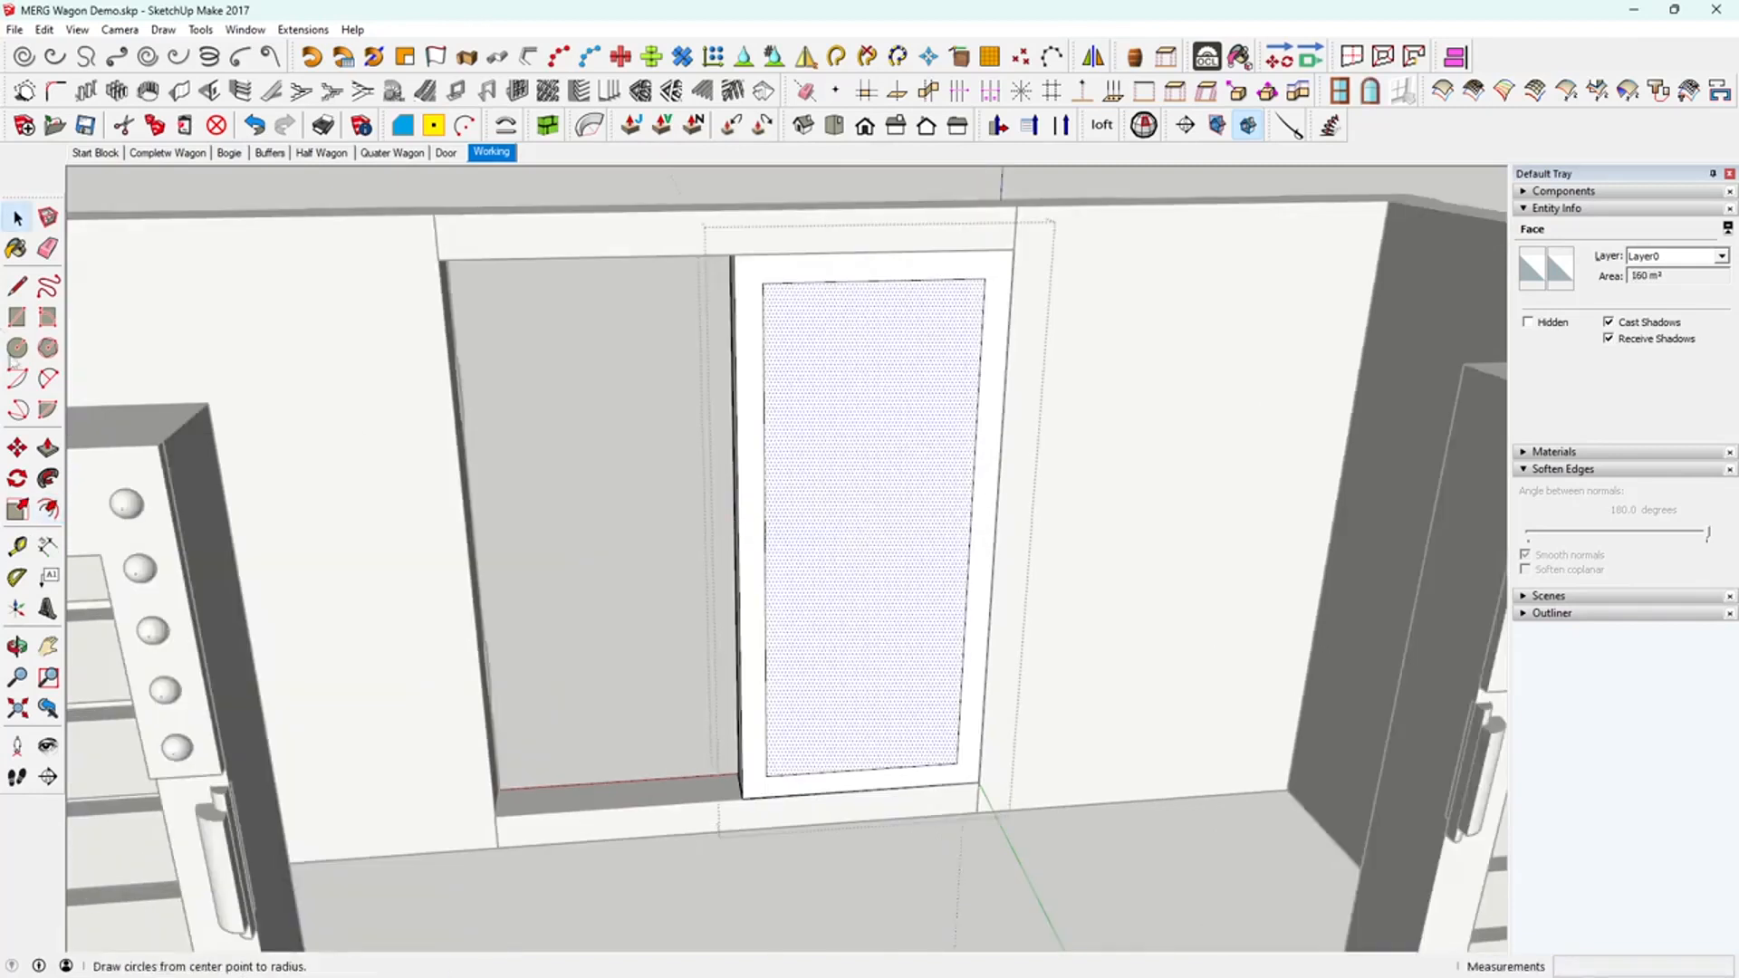
click(48, 448)
click(846, 573)
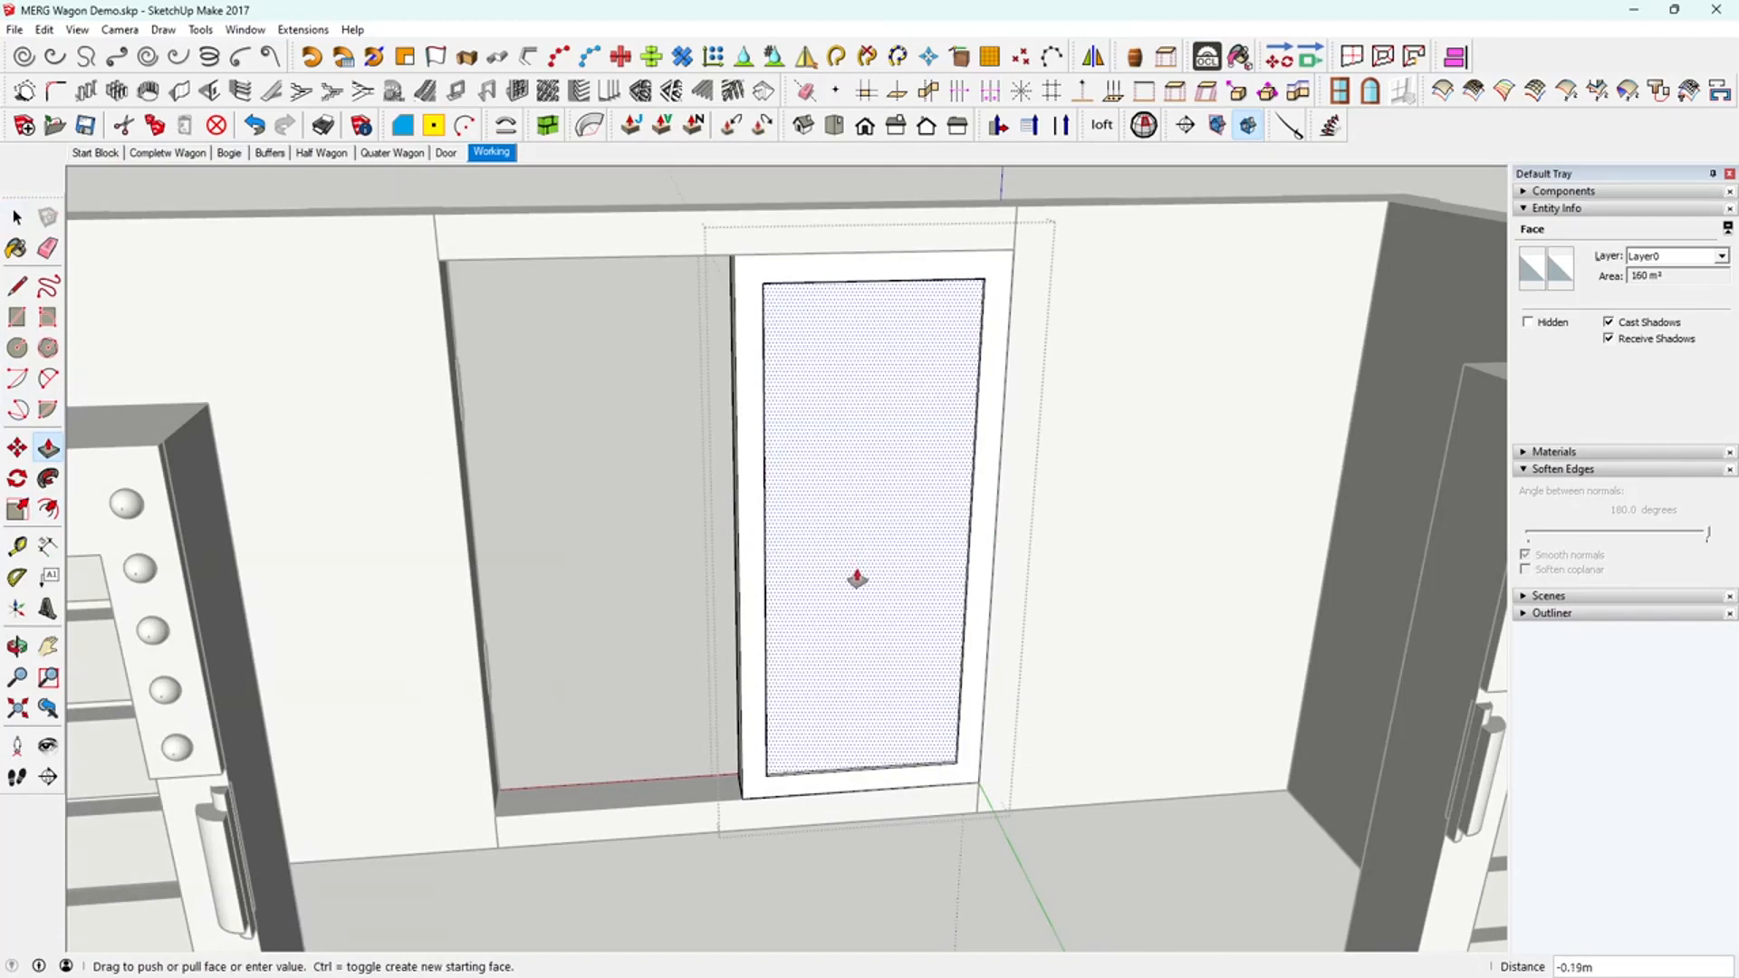
click(857, 578)
- Copy the recessed panel face, exit the panel group, and paste the face in place
key(space)
click(873, 618)
middle_drag(872, 618, 867, 620)
click(158, 130)
click(632, 559)
click(861, 622)
middle_drag(862, 621, 877, 580)
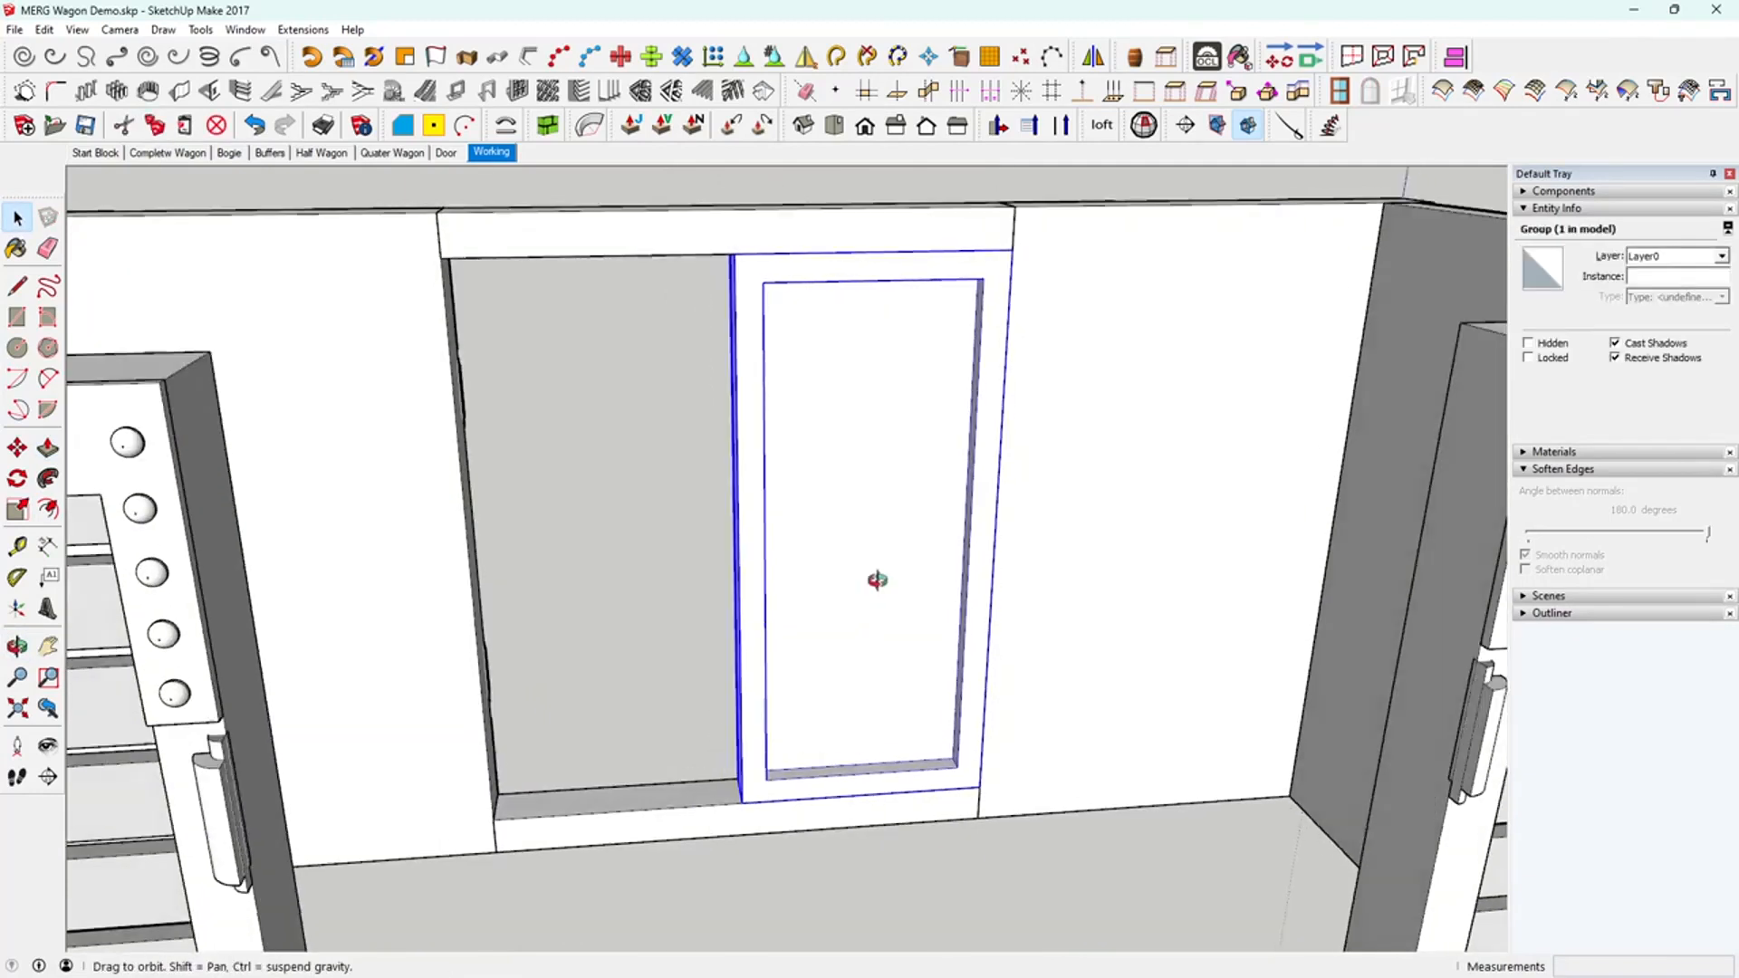
click(43, 29)
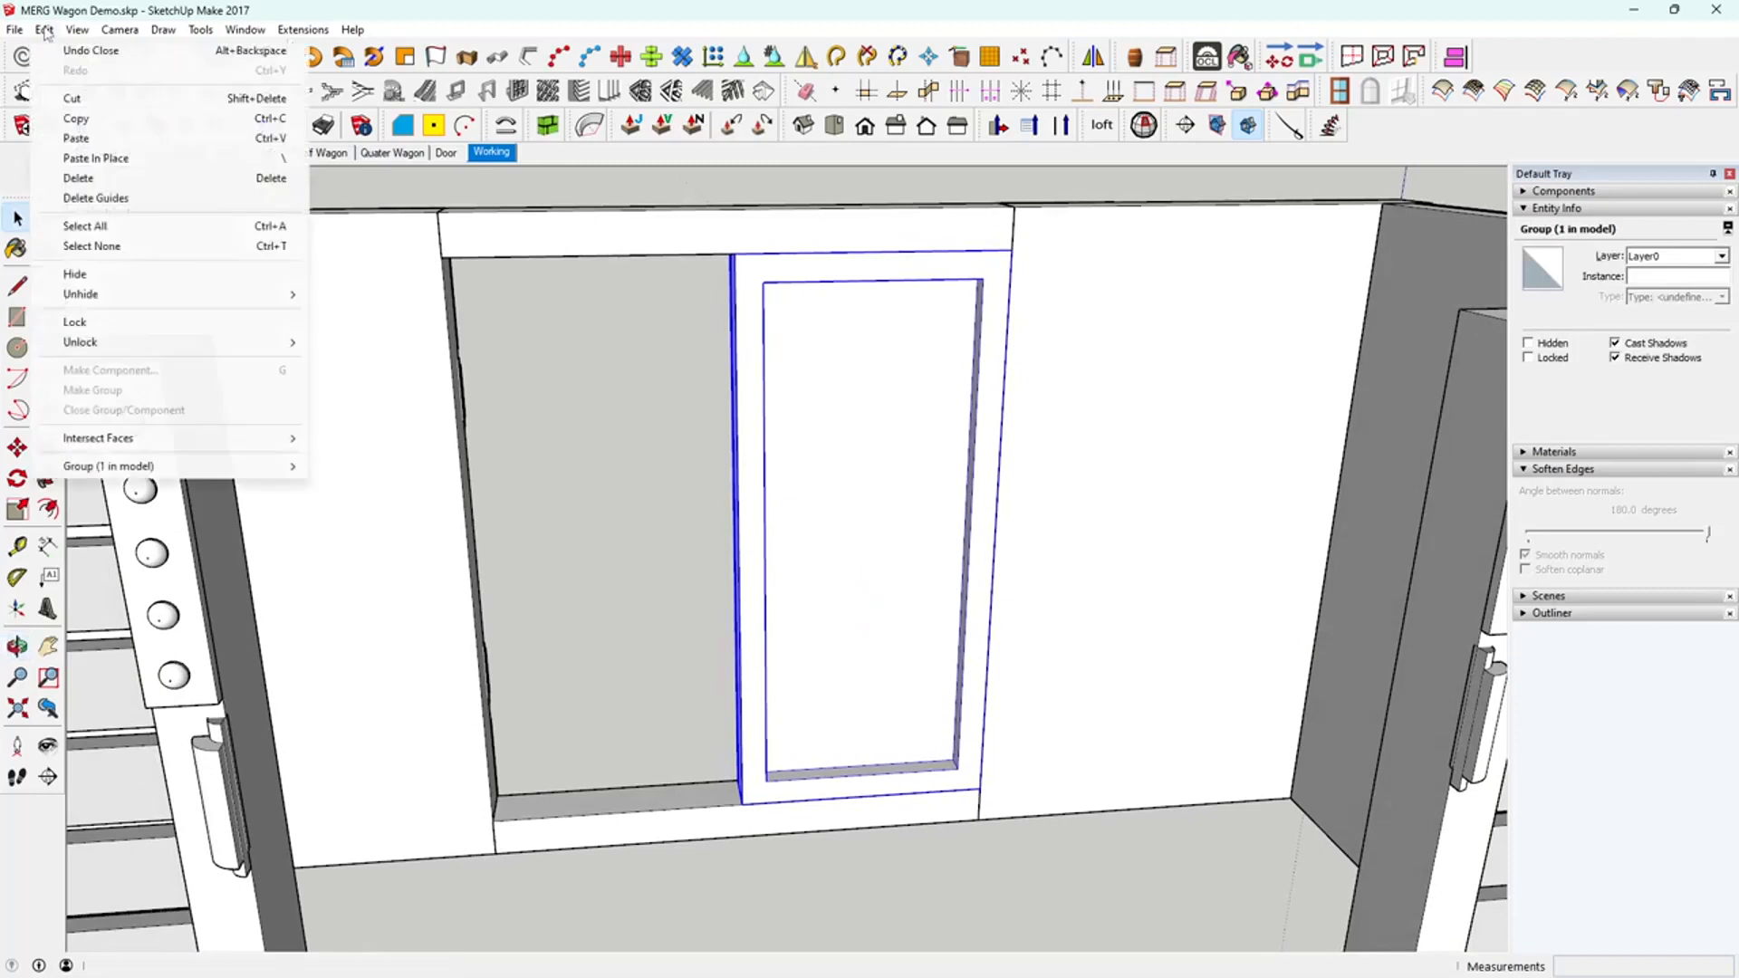
click(125, 159)
- Clad the recessed interior panel face using the 01 Wood Cladding preset with the length set to 999
click(876, 751)
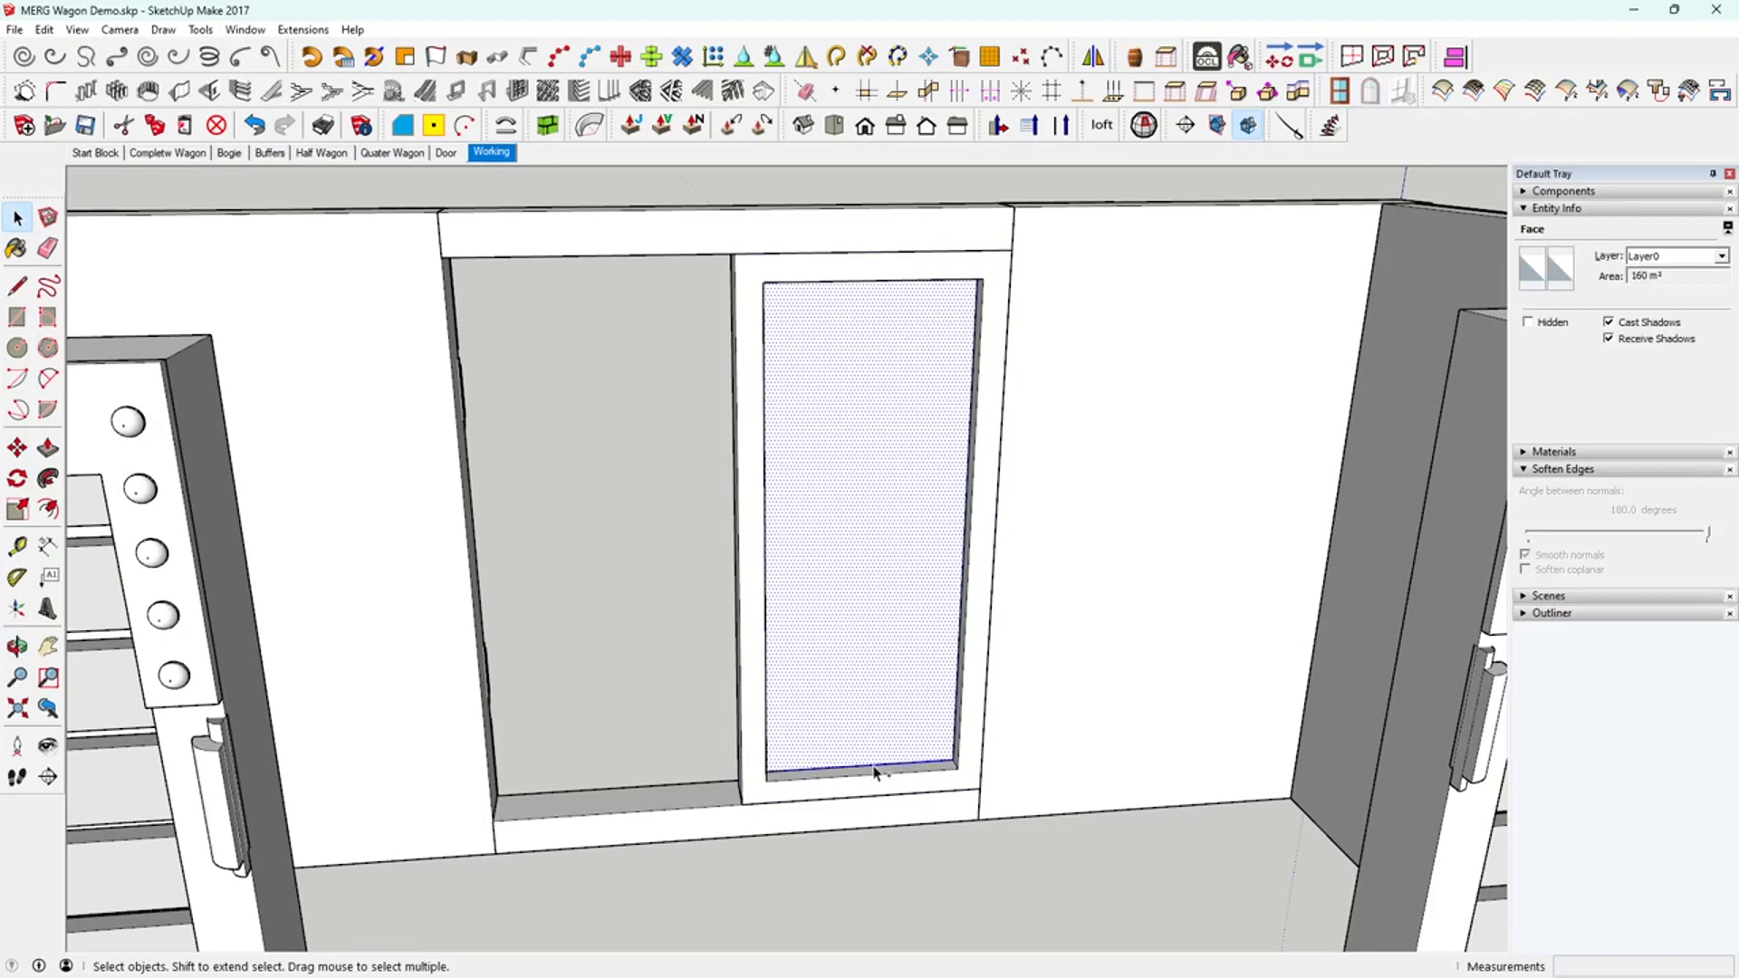
shift+click(876, 770)
click(543, 131)
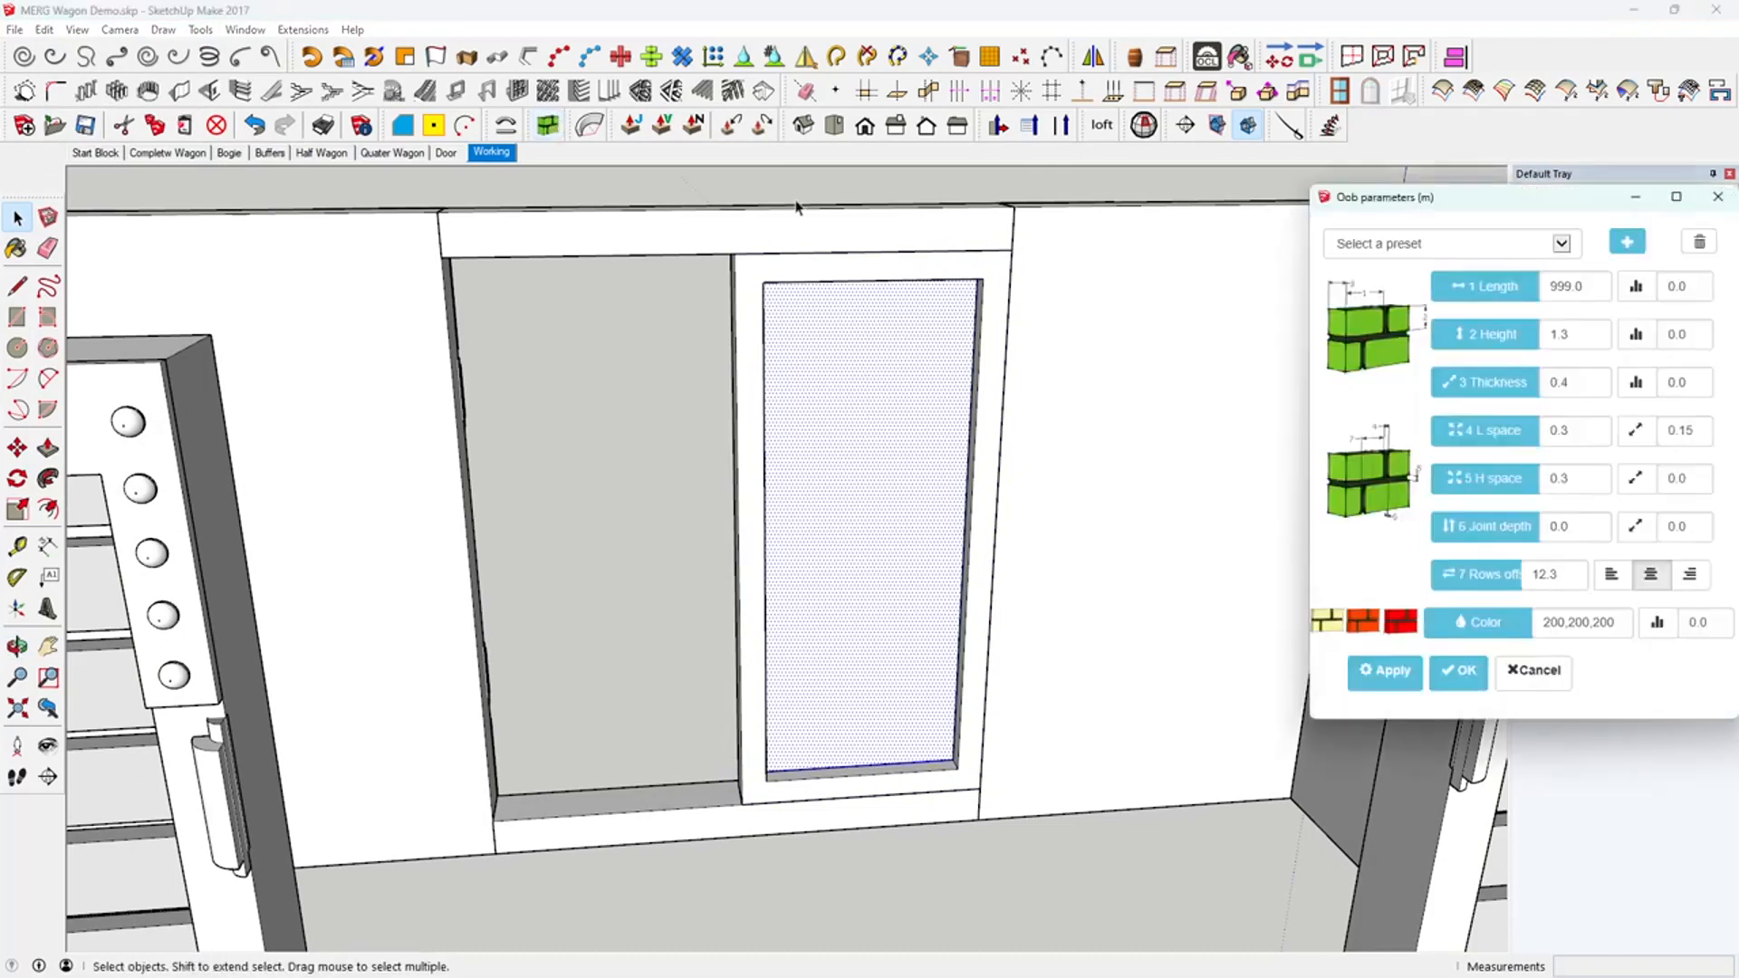
click(1561, 243)
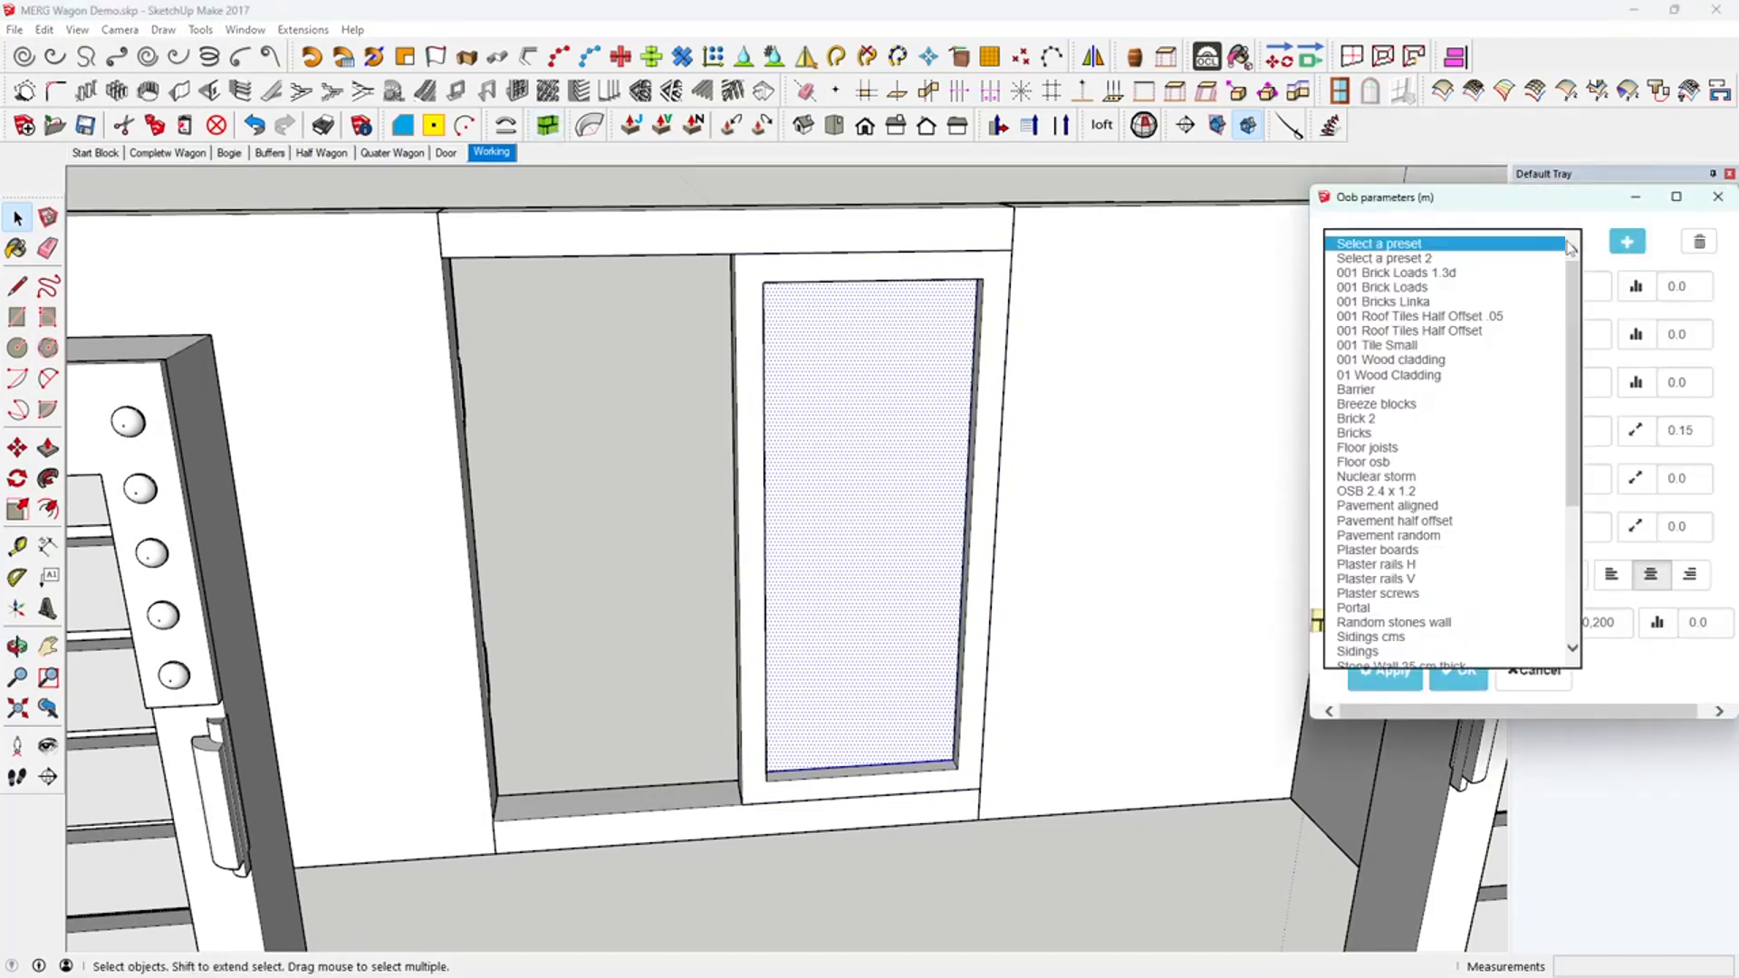
click(1465, 385)
drag(1544, 290, 1650, 292)
text(999)
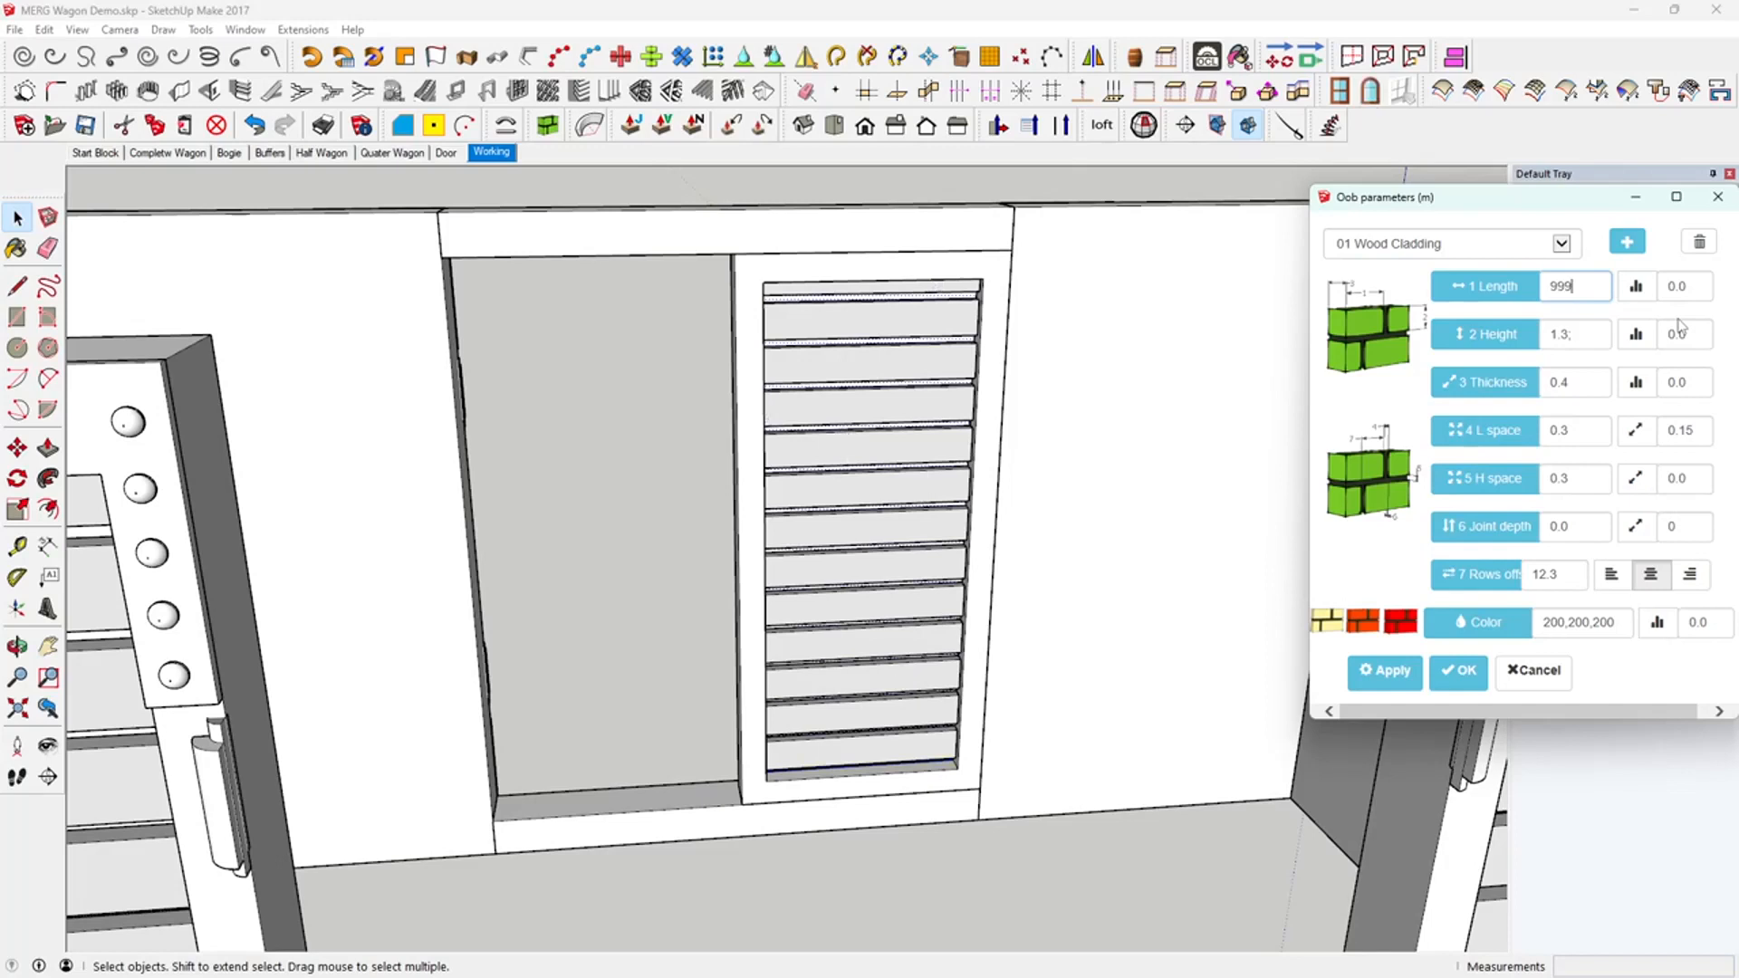
click(1460, 671)
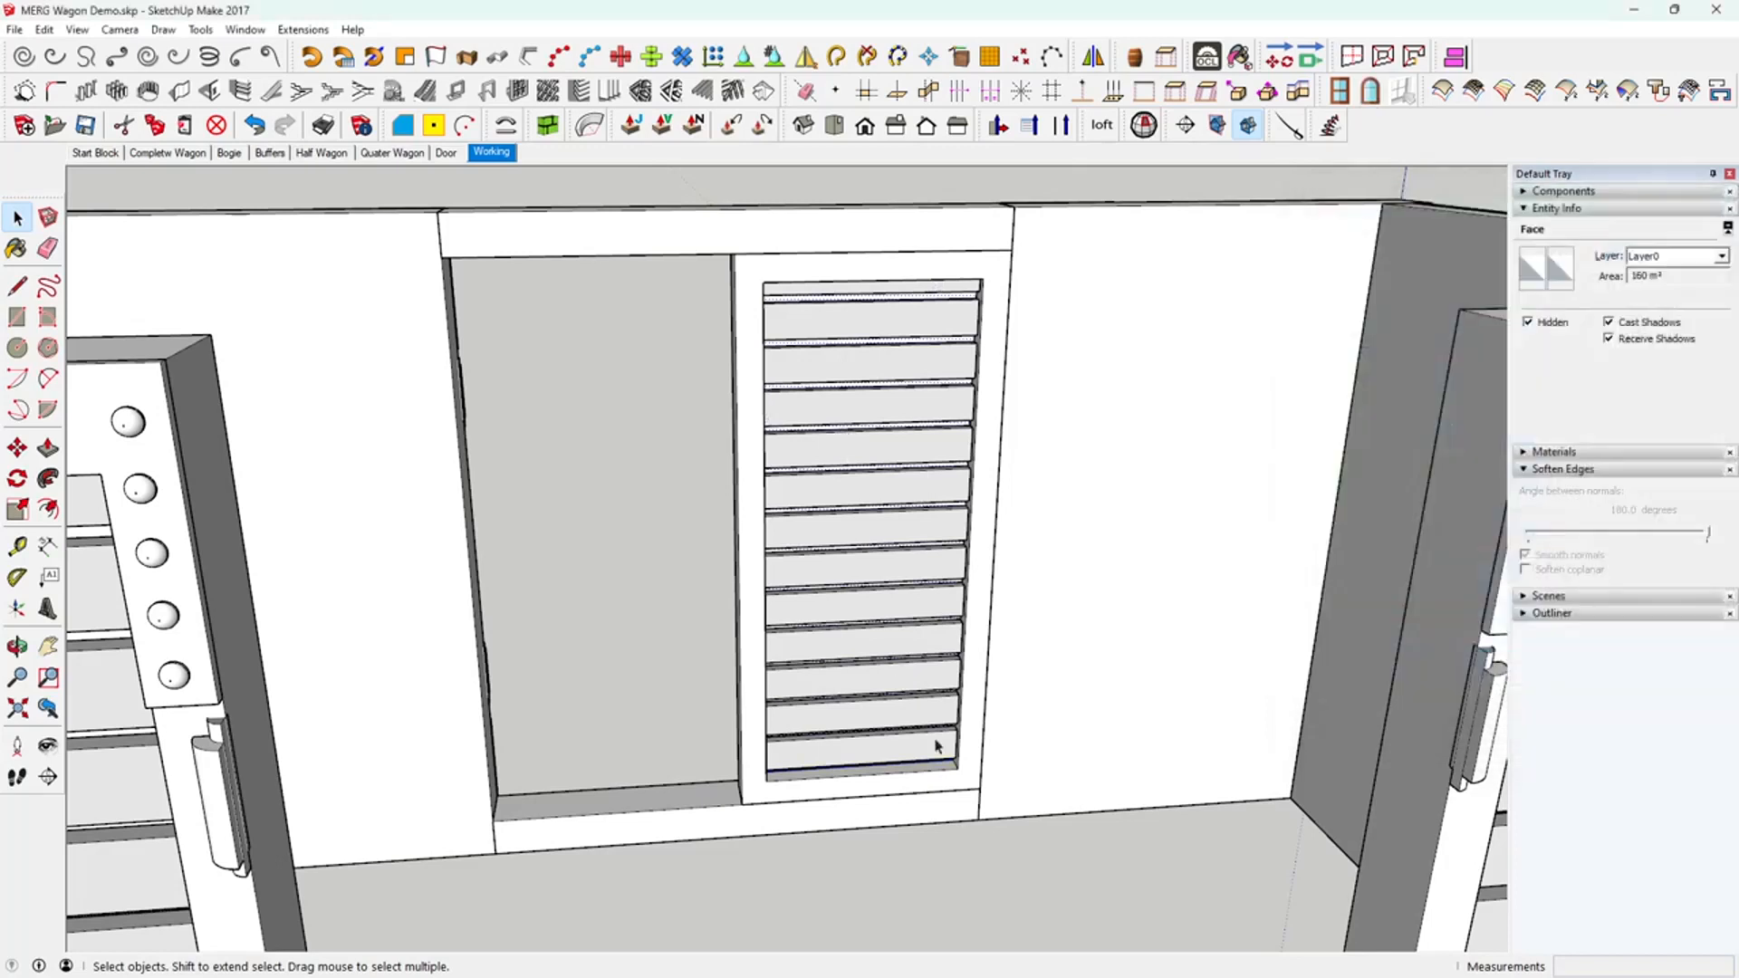
- Cut the inner cladding group, paste it in place inside the door group, and exit the group
middle_drag(920, 839, 866, 683)
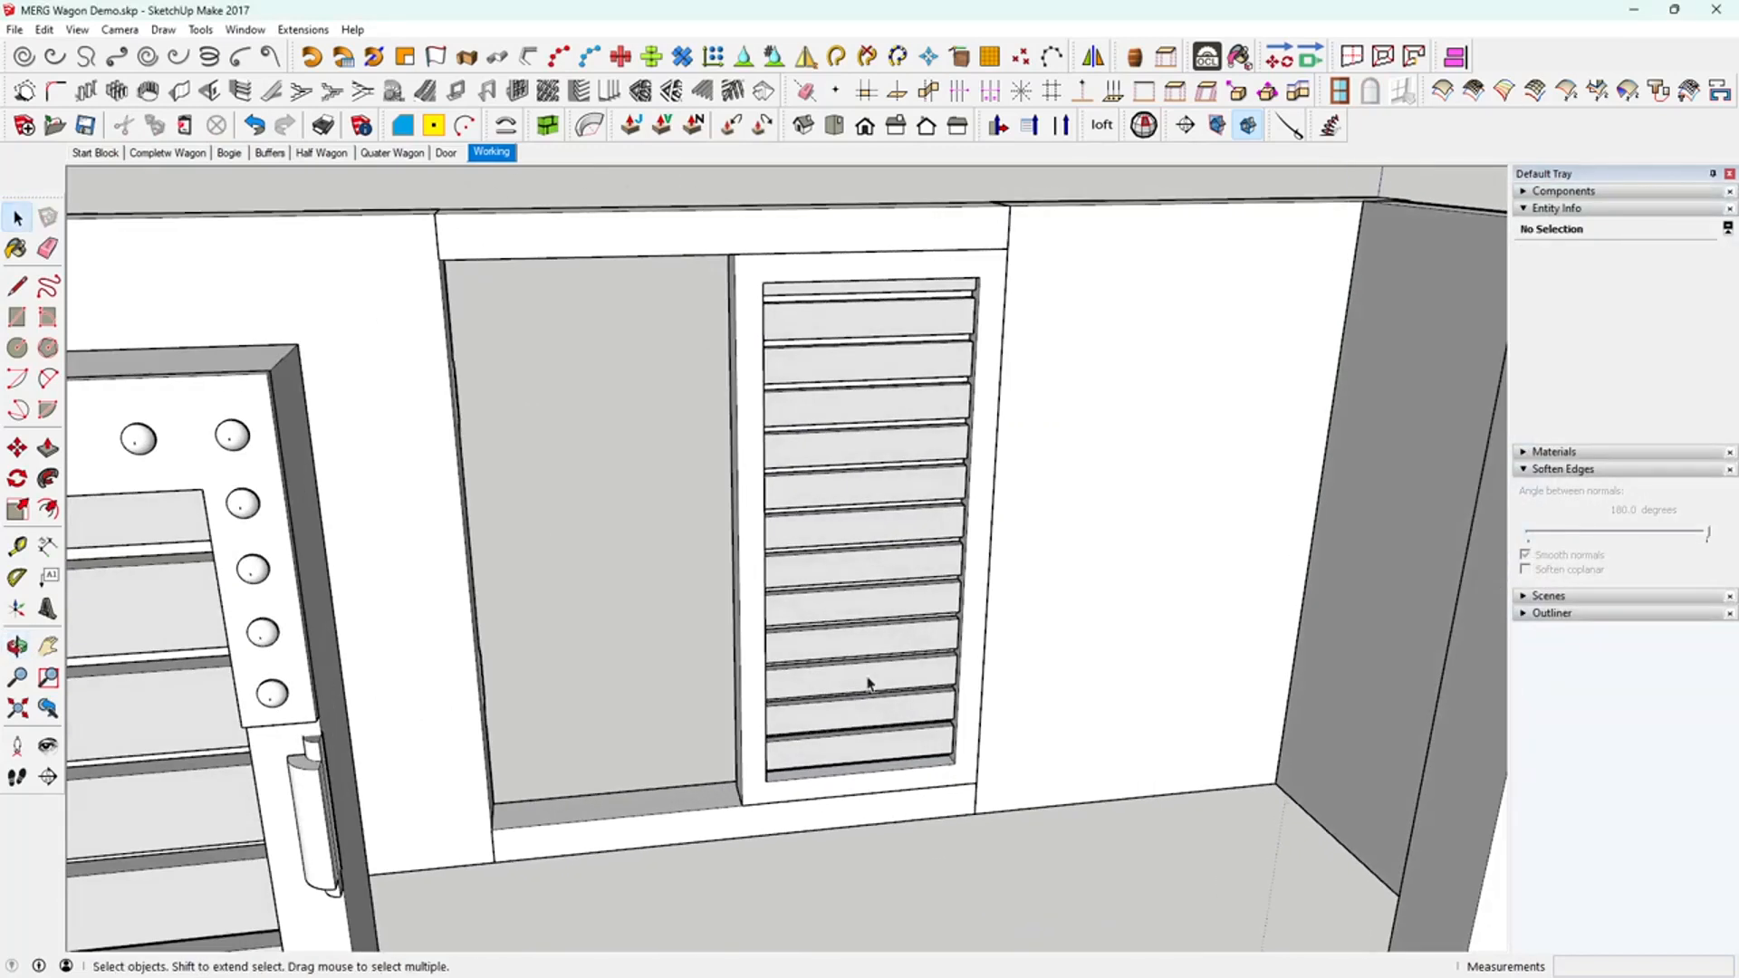
click(846, 615)
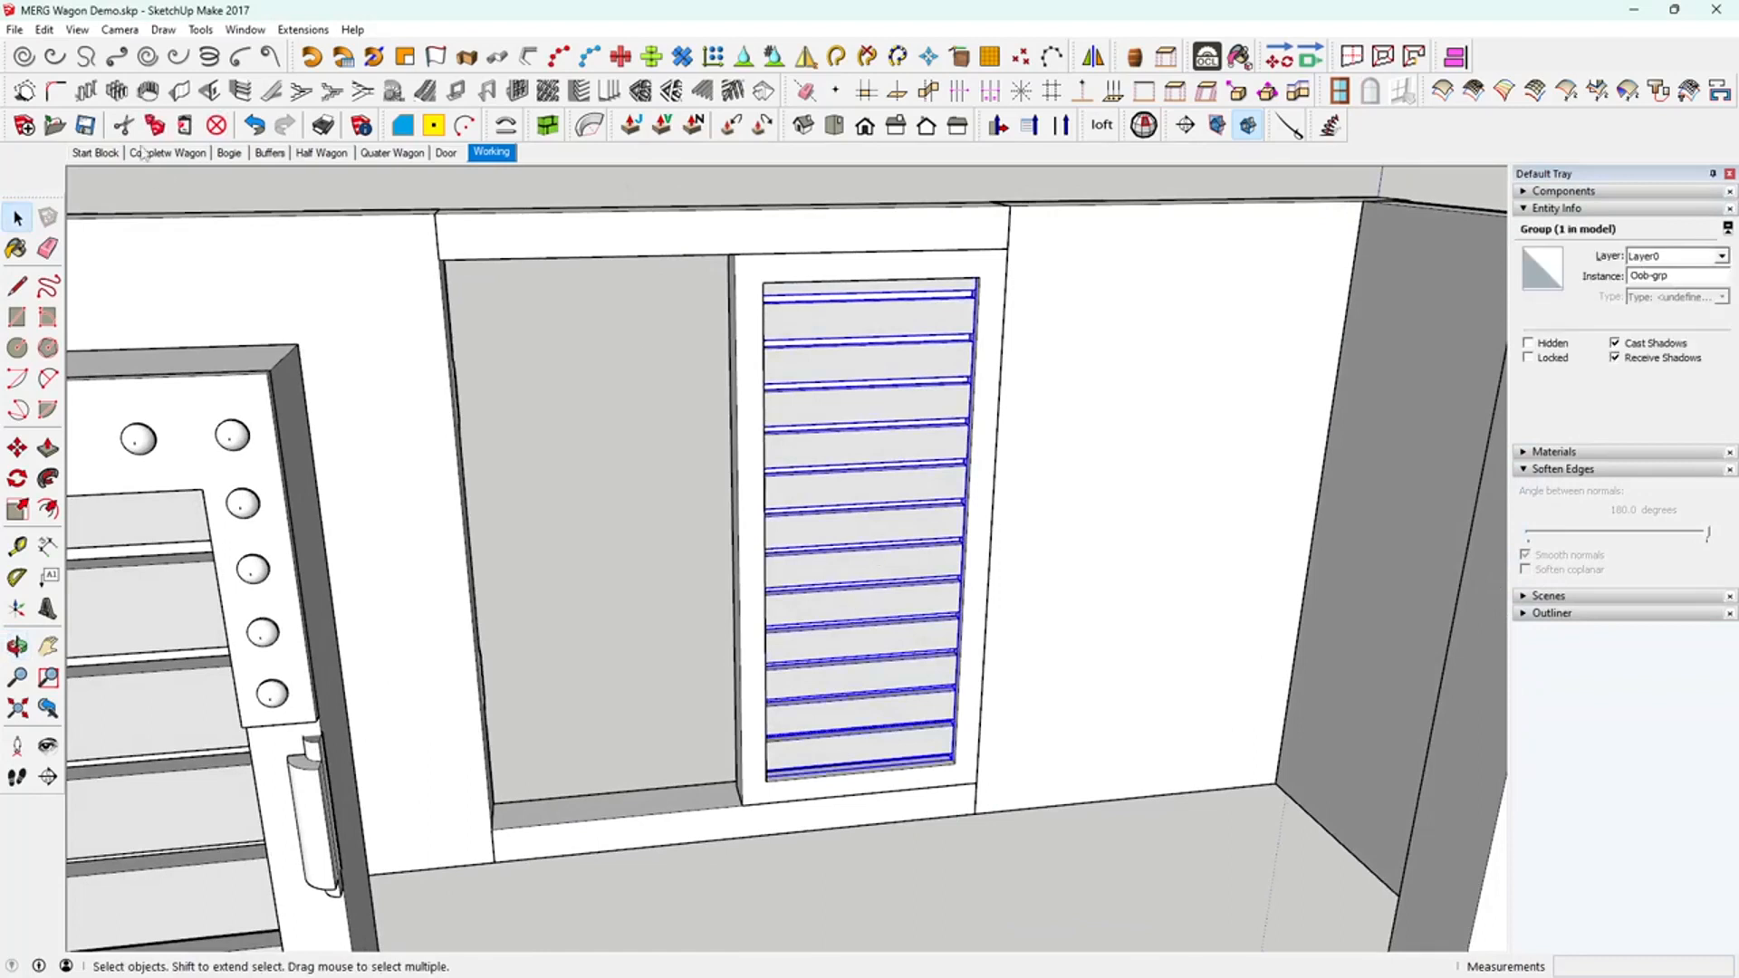
click(123, 125)
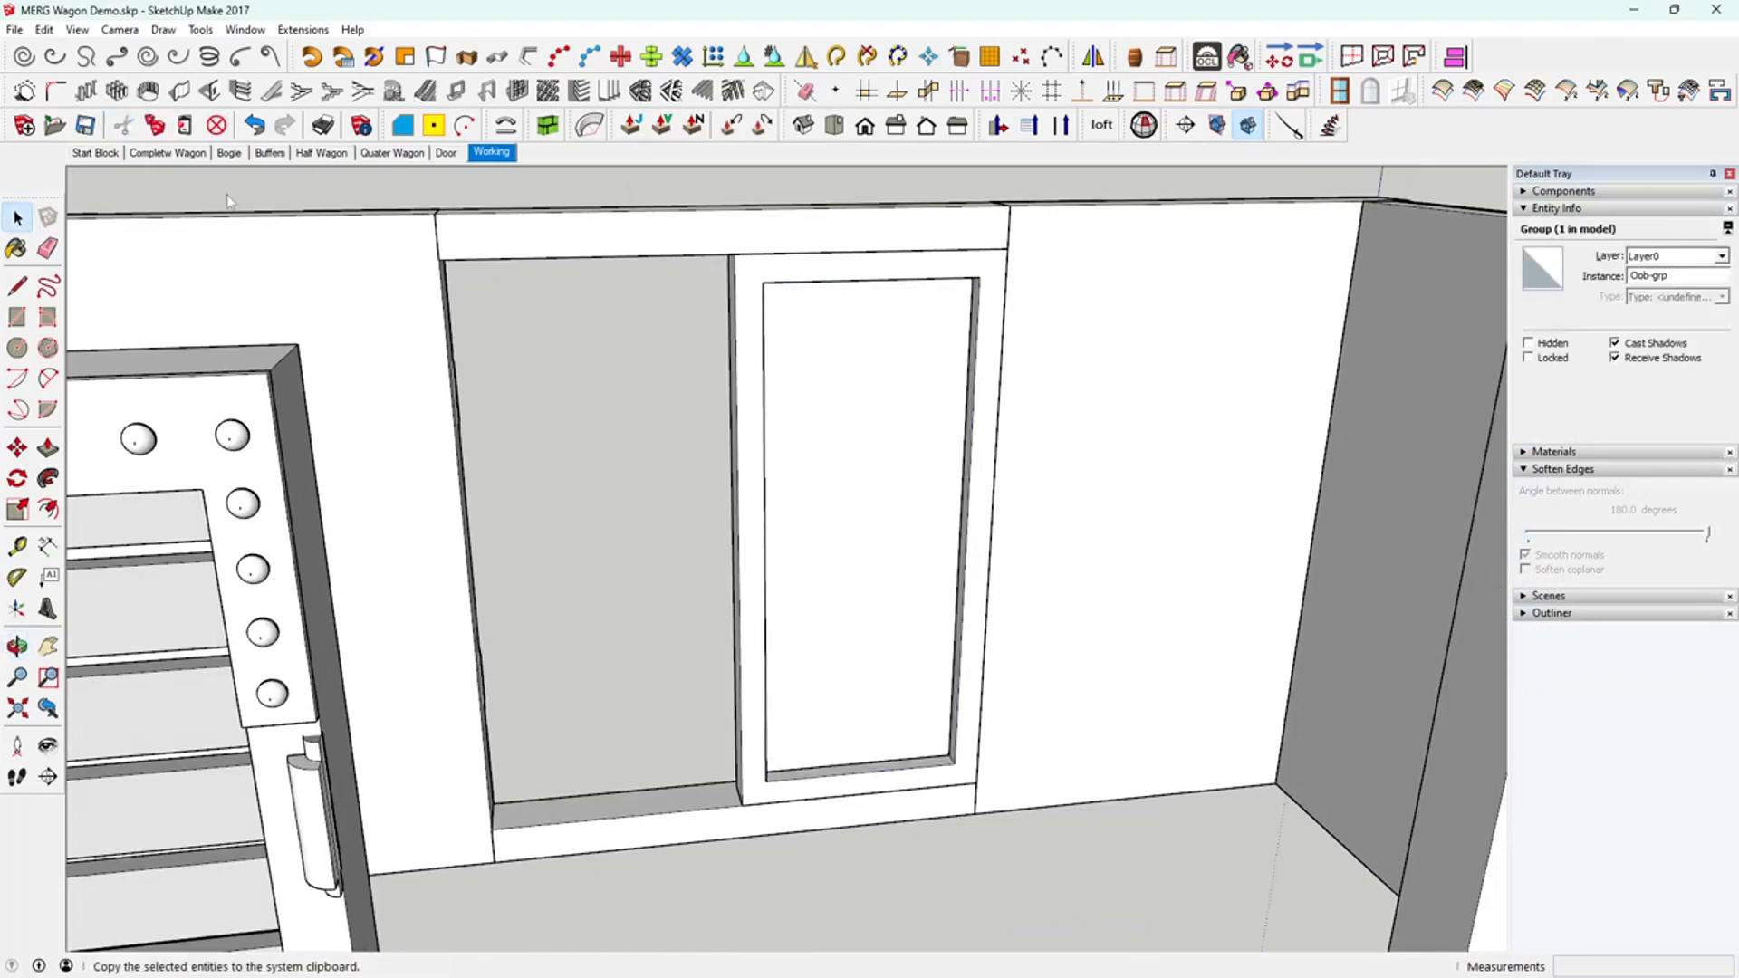
click(751, 563)
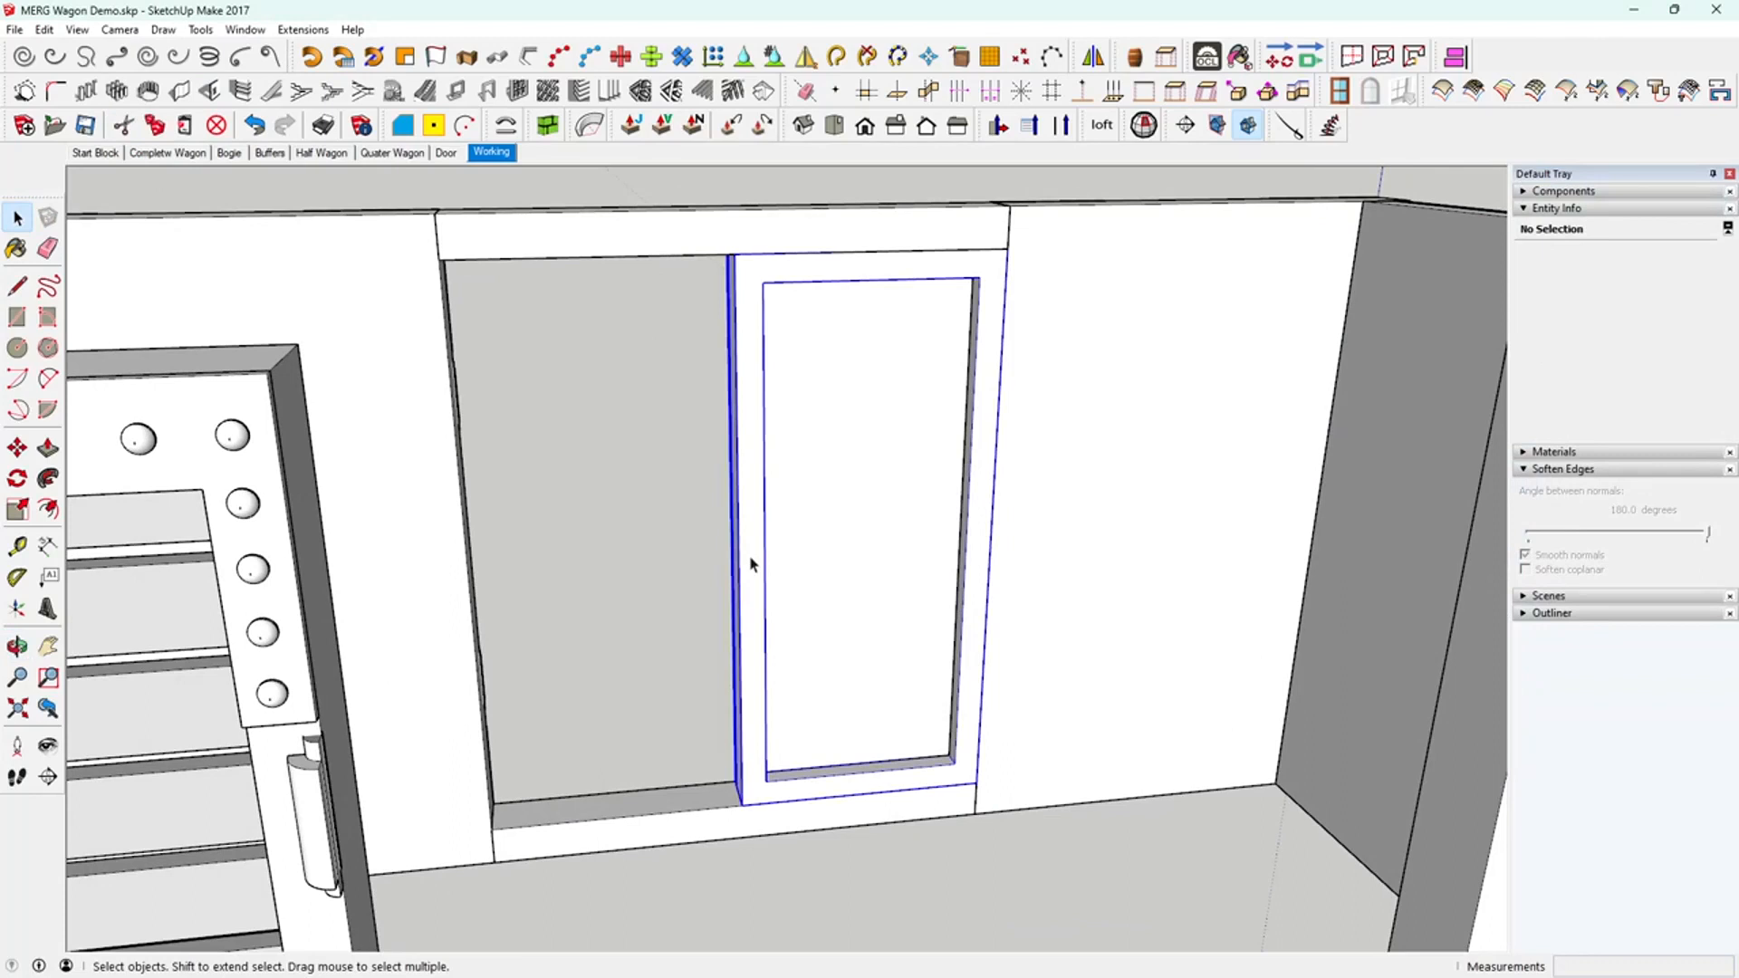
double_click(750, 563)
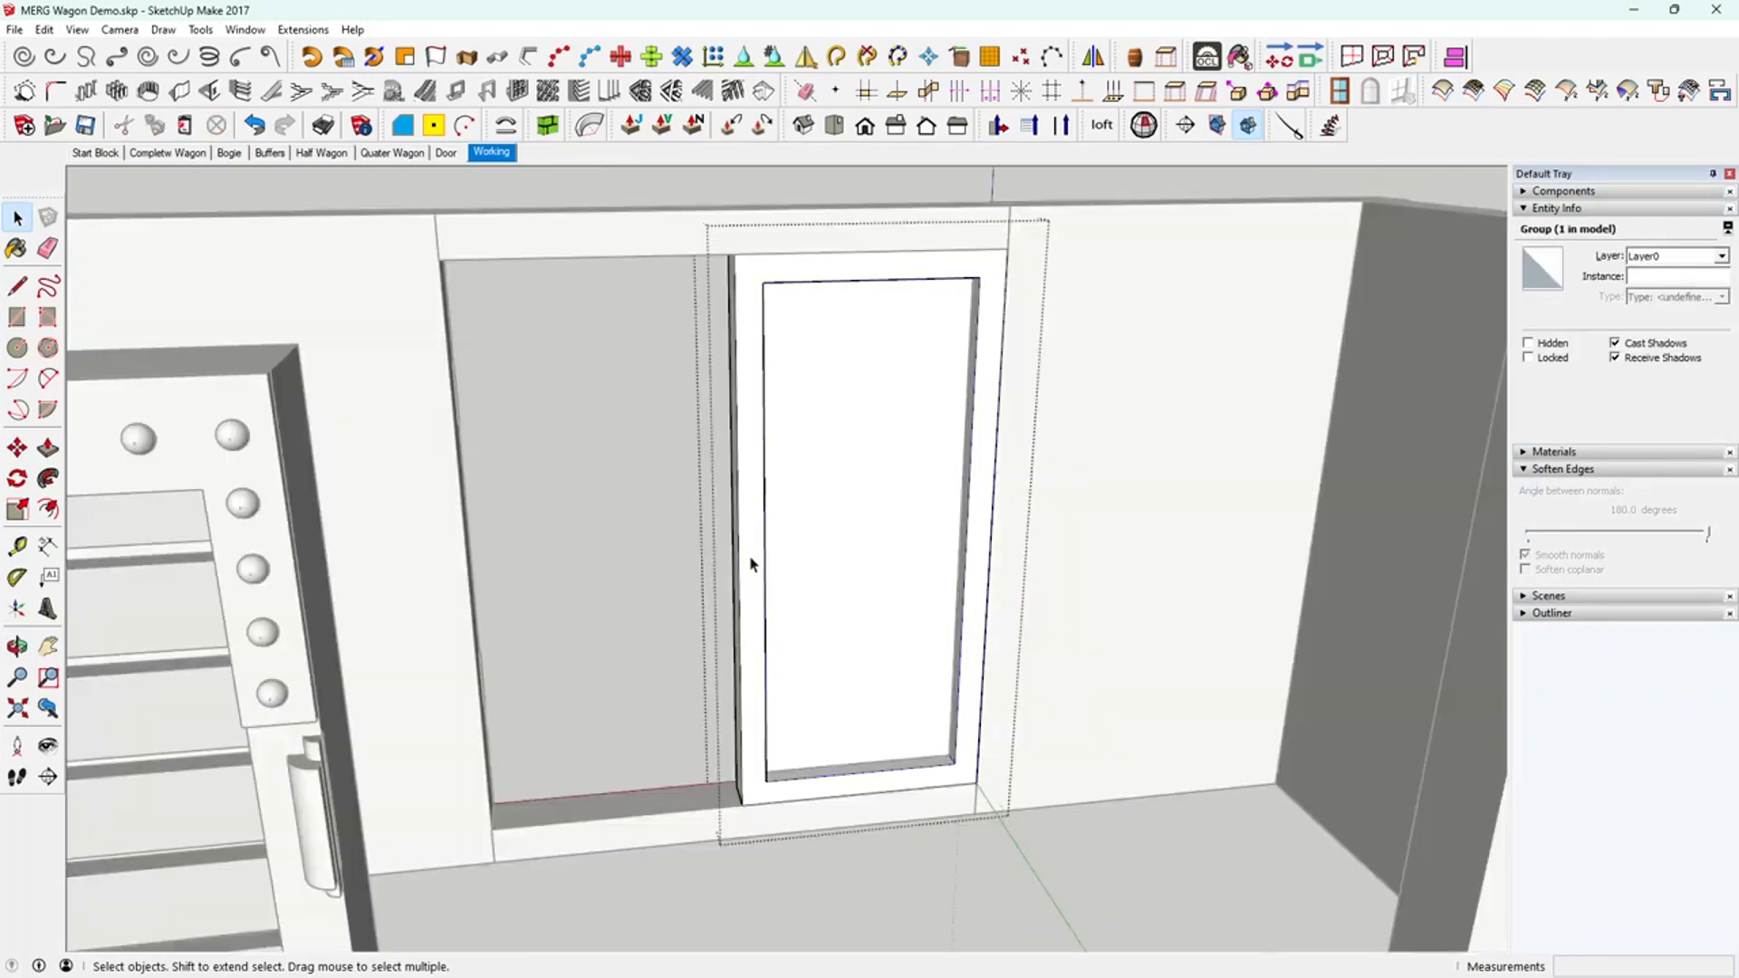
click(43, 29)
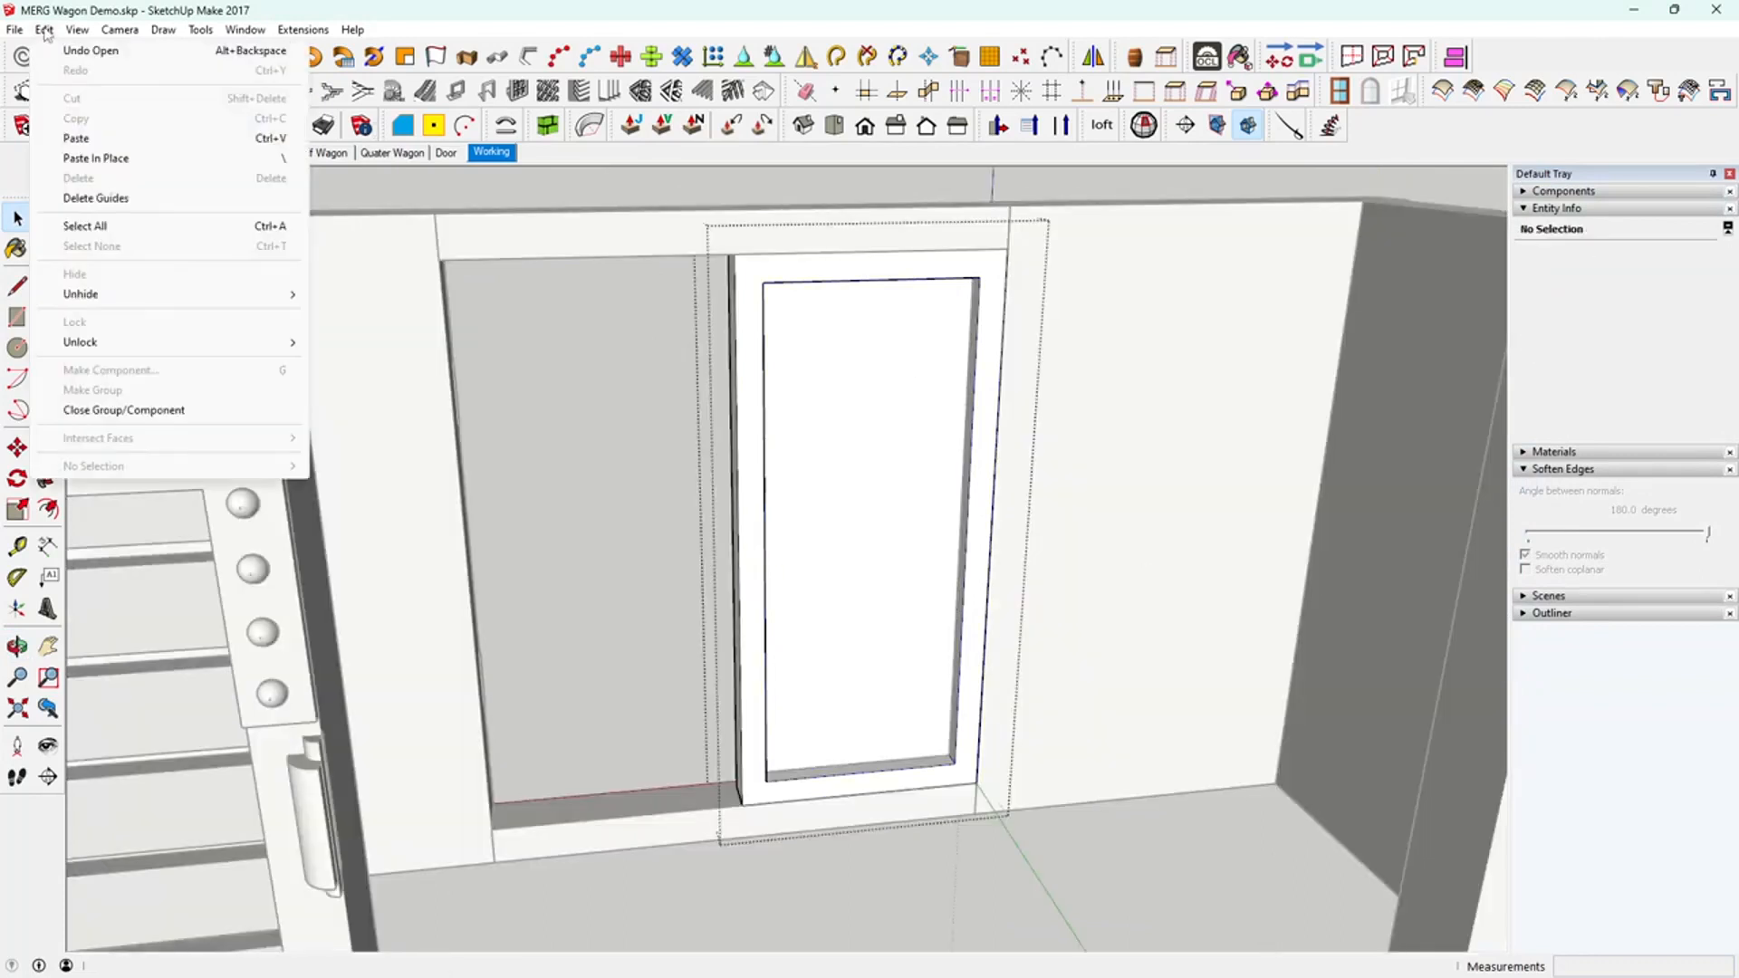
click(117, 157)
scroll(654, 525, down, 3)
middle_drag(722, 567, 1341, 562)
scroll(654, 583, up, 3)
click(653, 583)
- Hide the clad door group in the wagon's front opening
middle_drag(778, 595, 1308, 504)
middle_drag(851, 598, 885, 611)
click(860, 625)
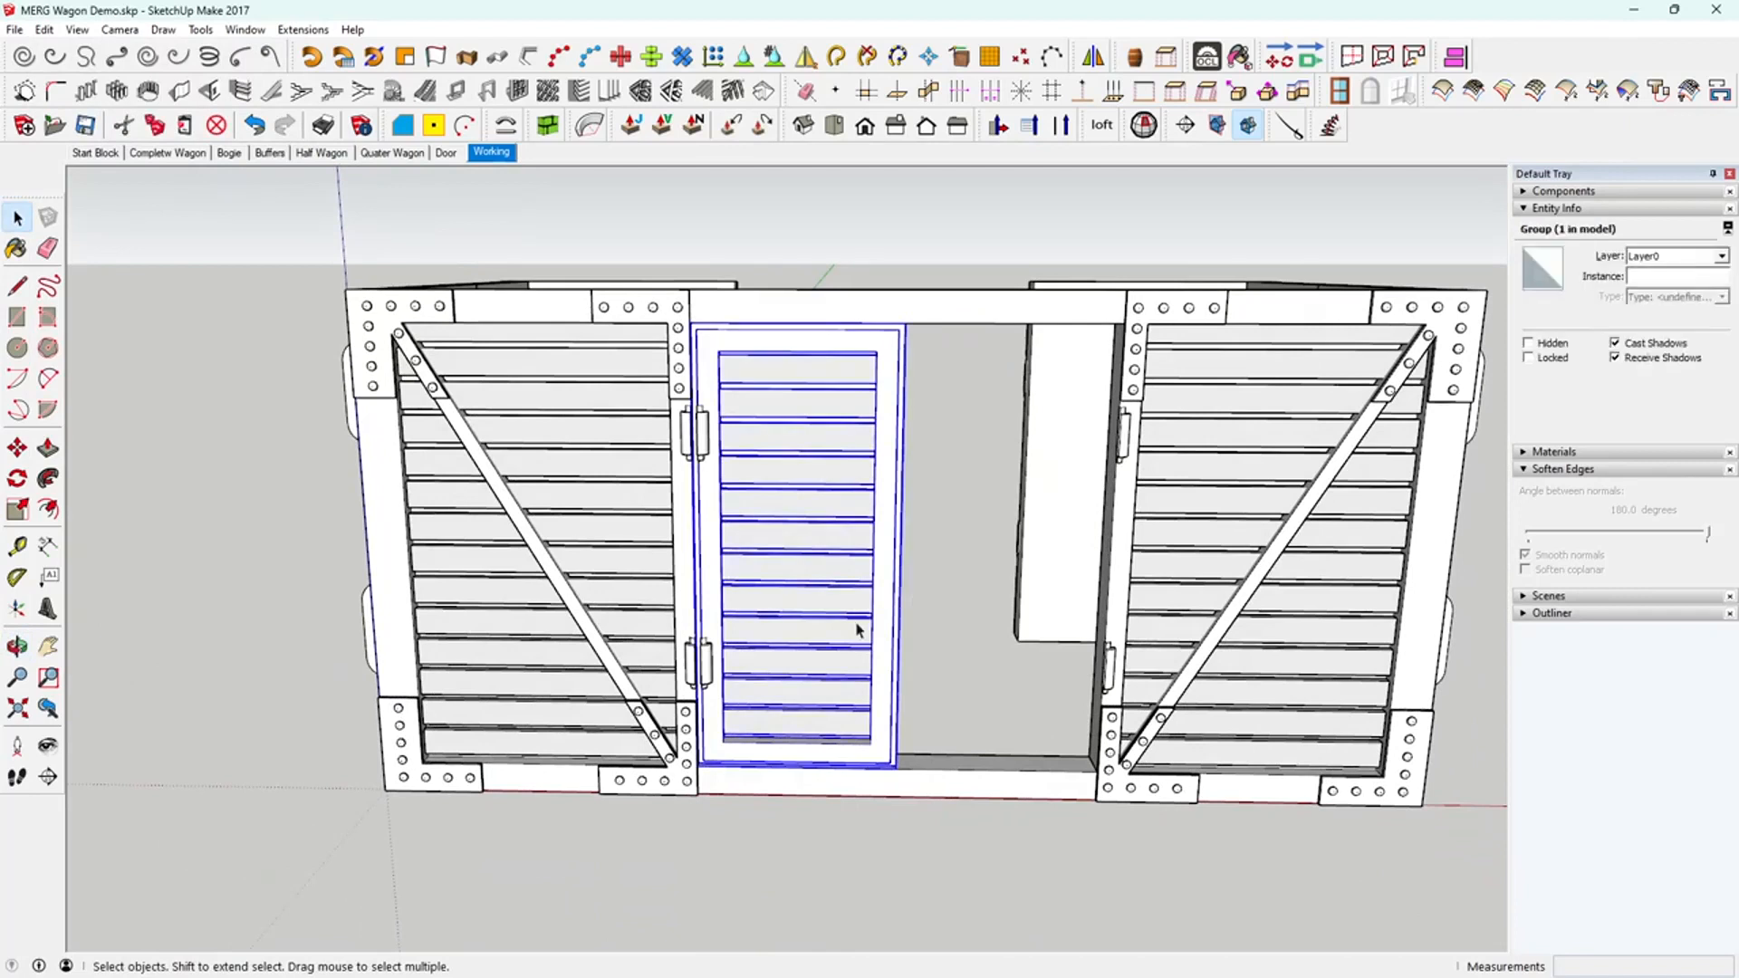
right_click(858, 628)
click(924, 331)
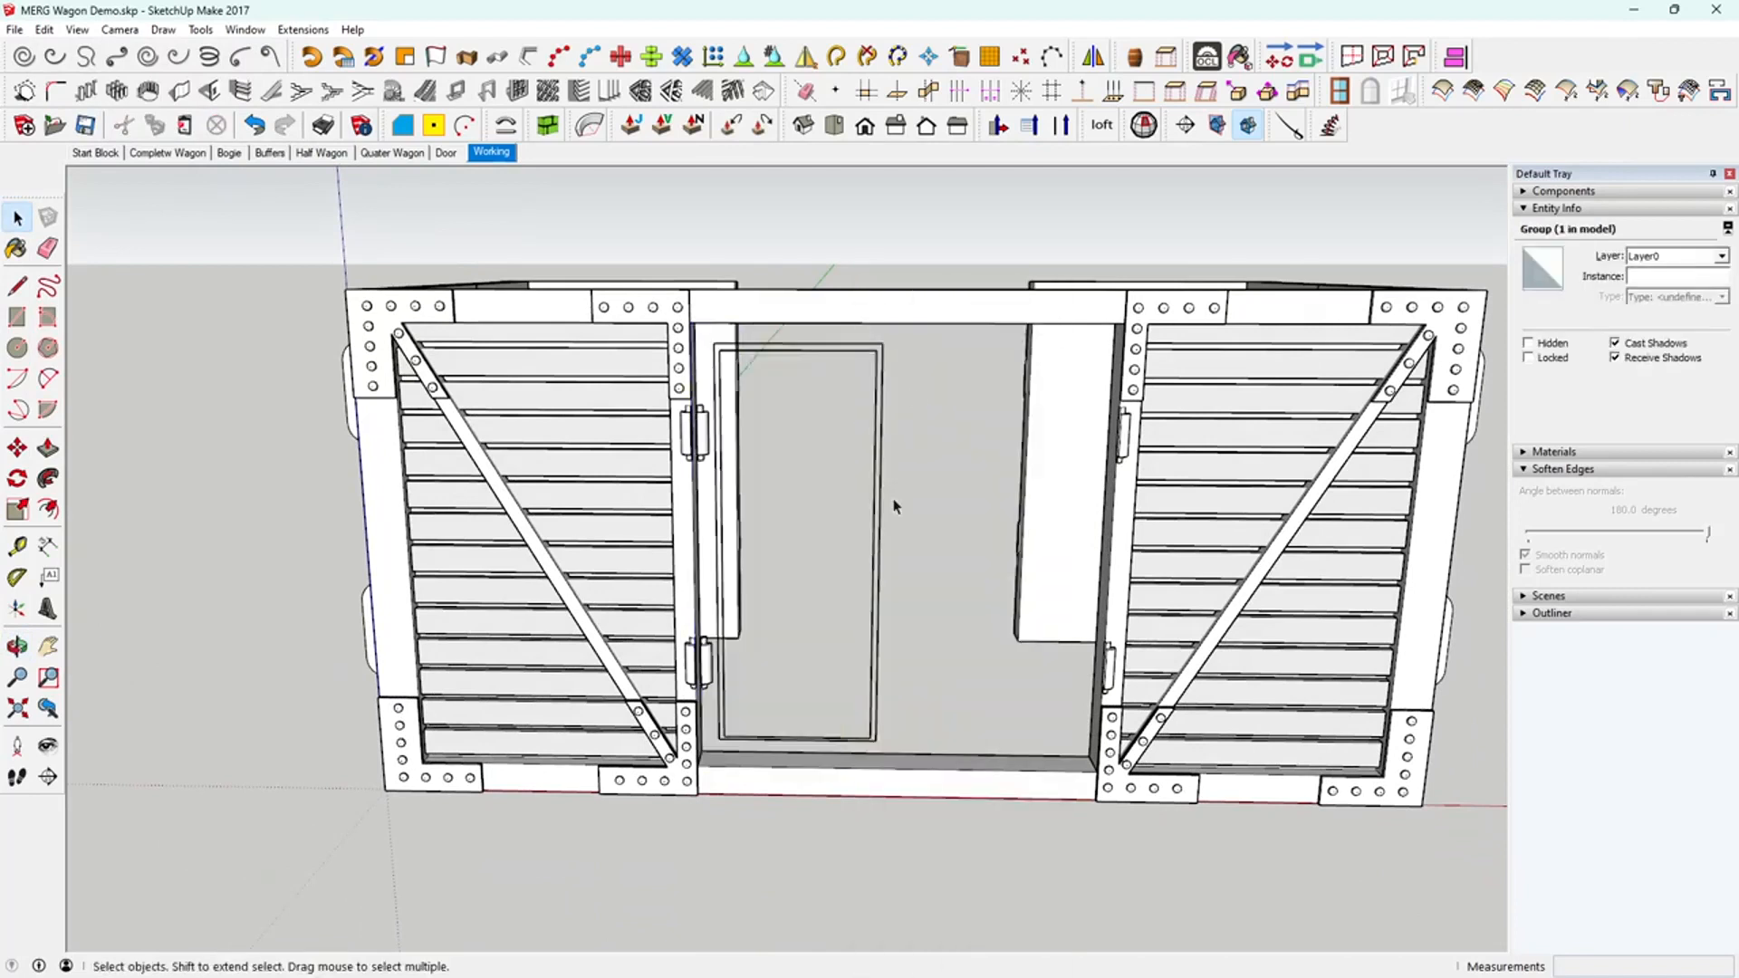
- Delete the leftover rectangular panel faces and their edges from the door opening
middle_drag(889, 551, 912, 628)
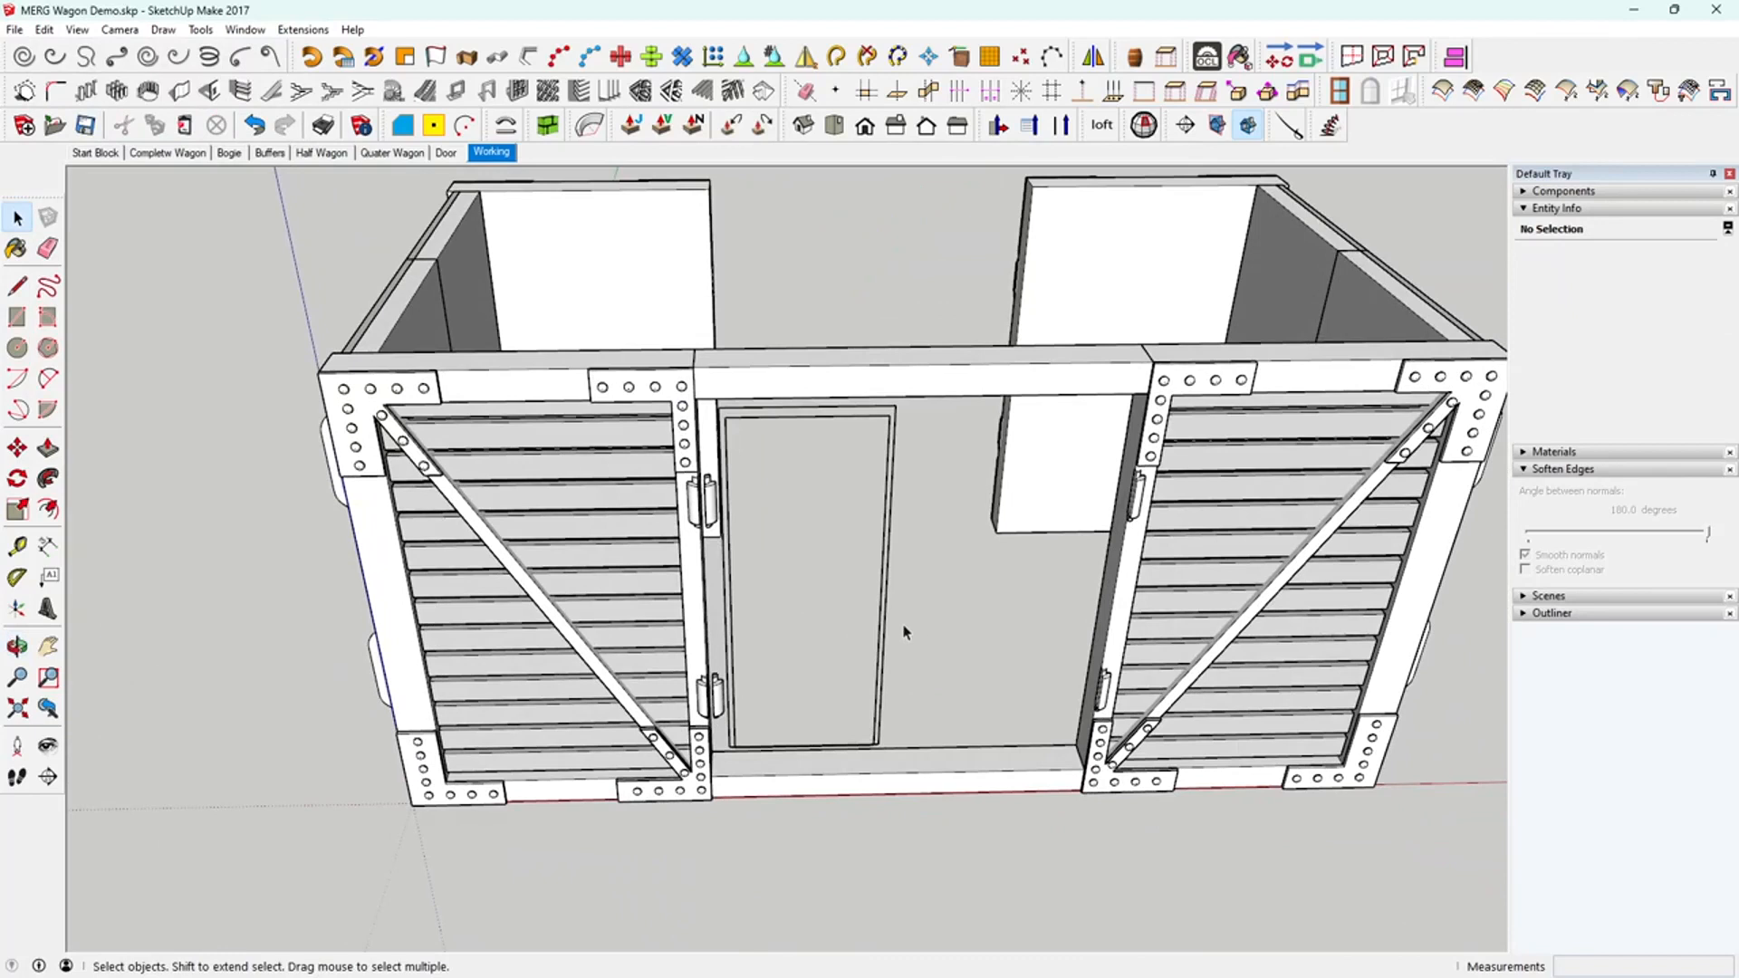
scroll(892, 625, up, 2)
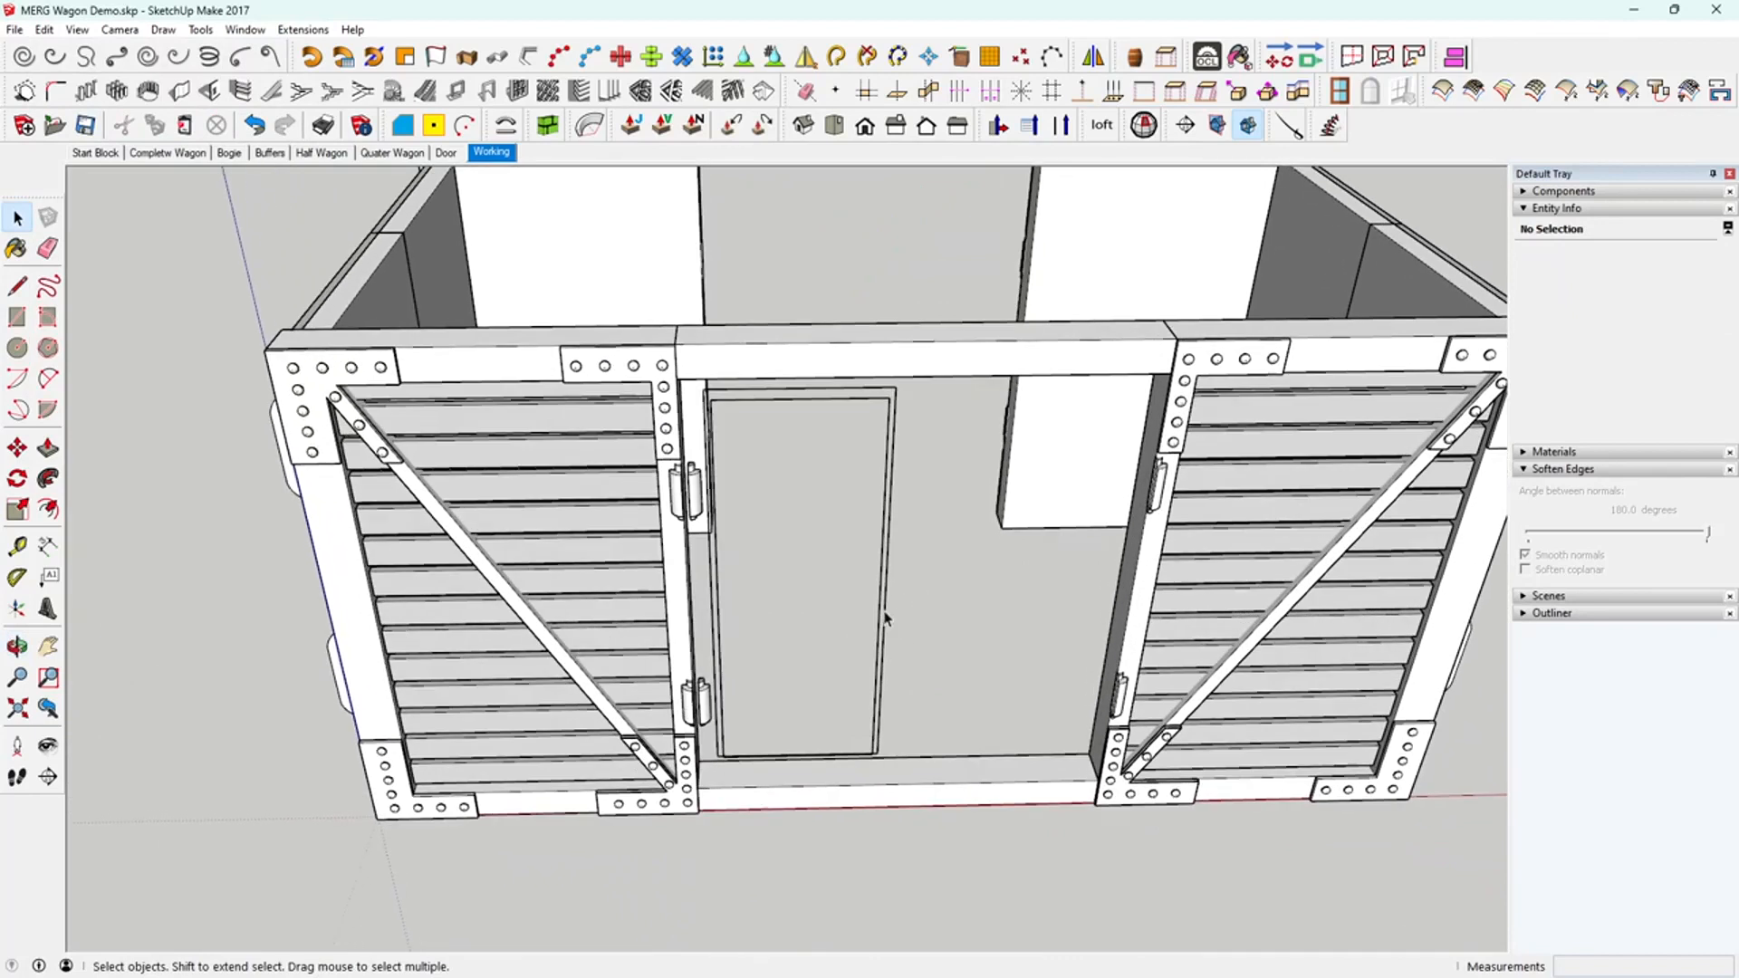
double_click(884, 626)
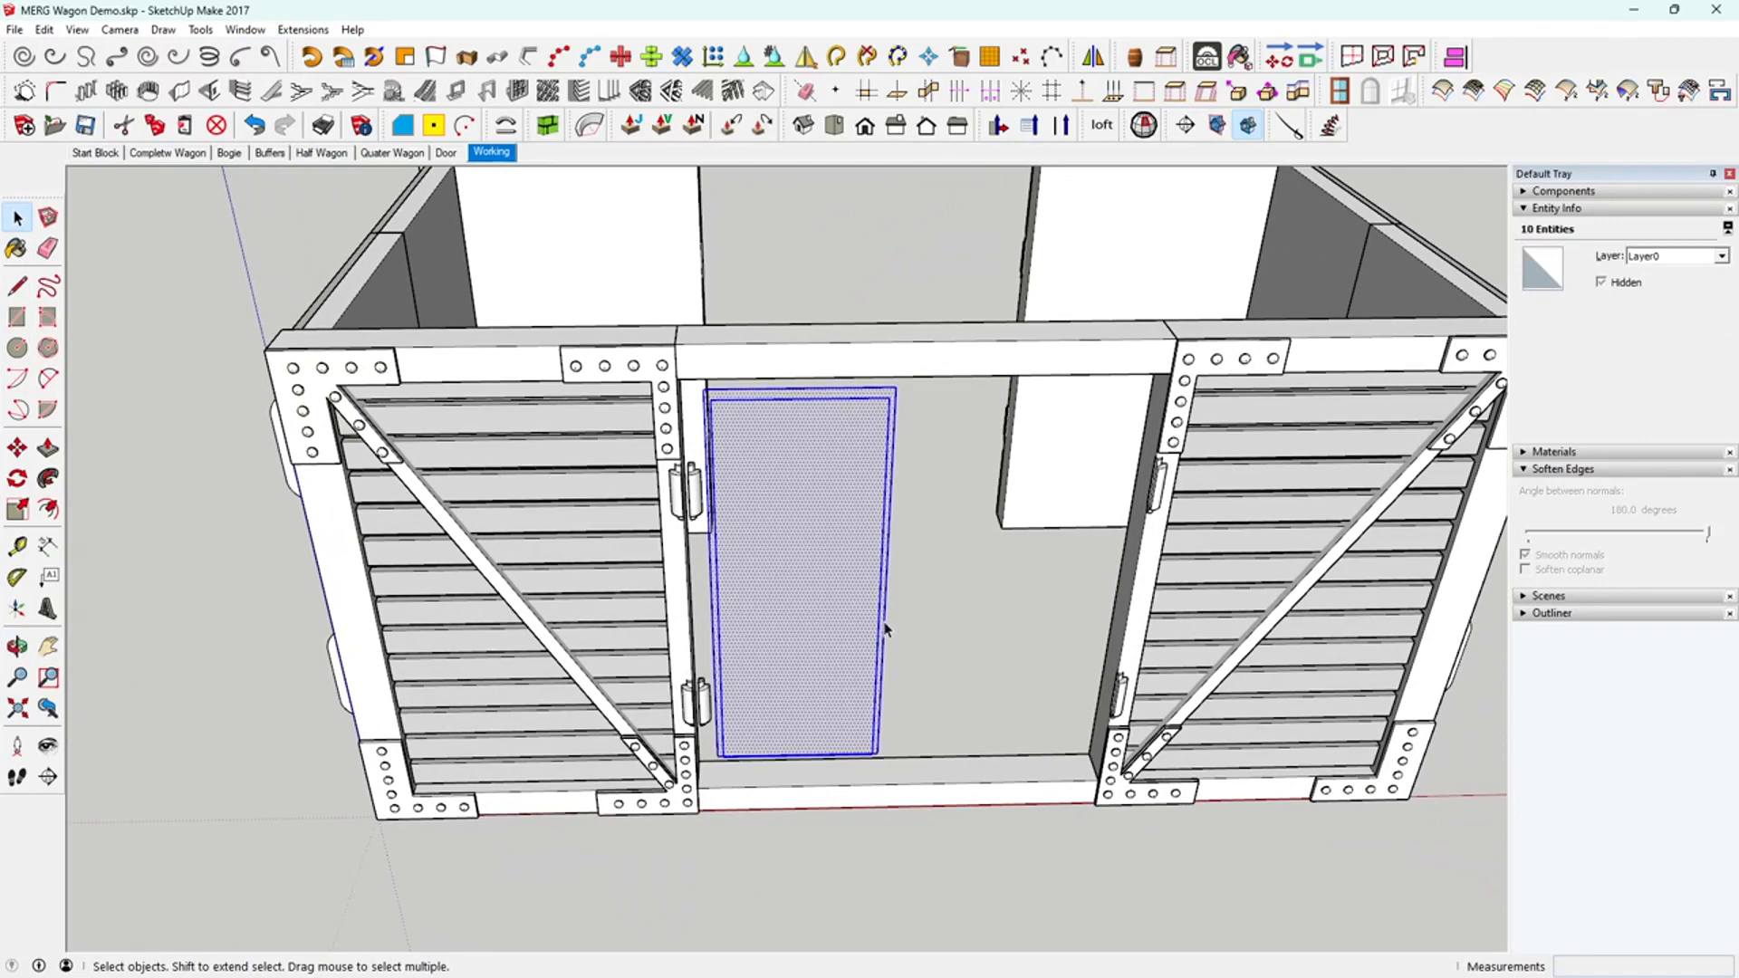
key(Delete)
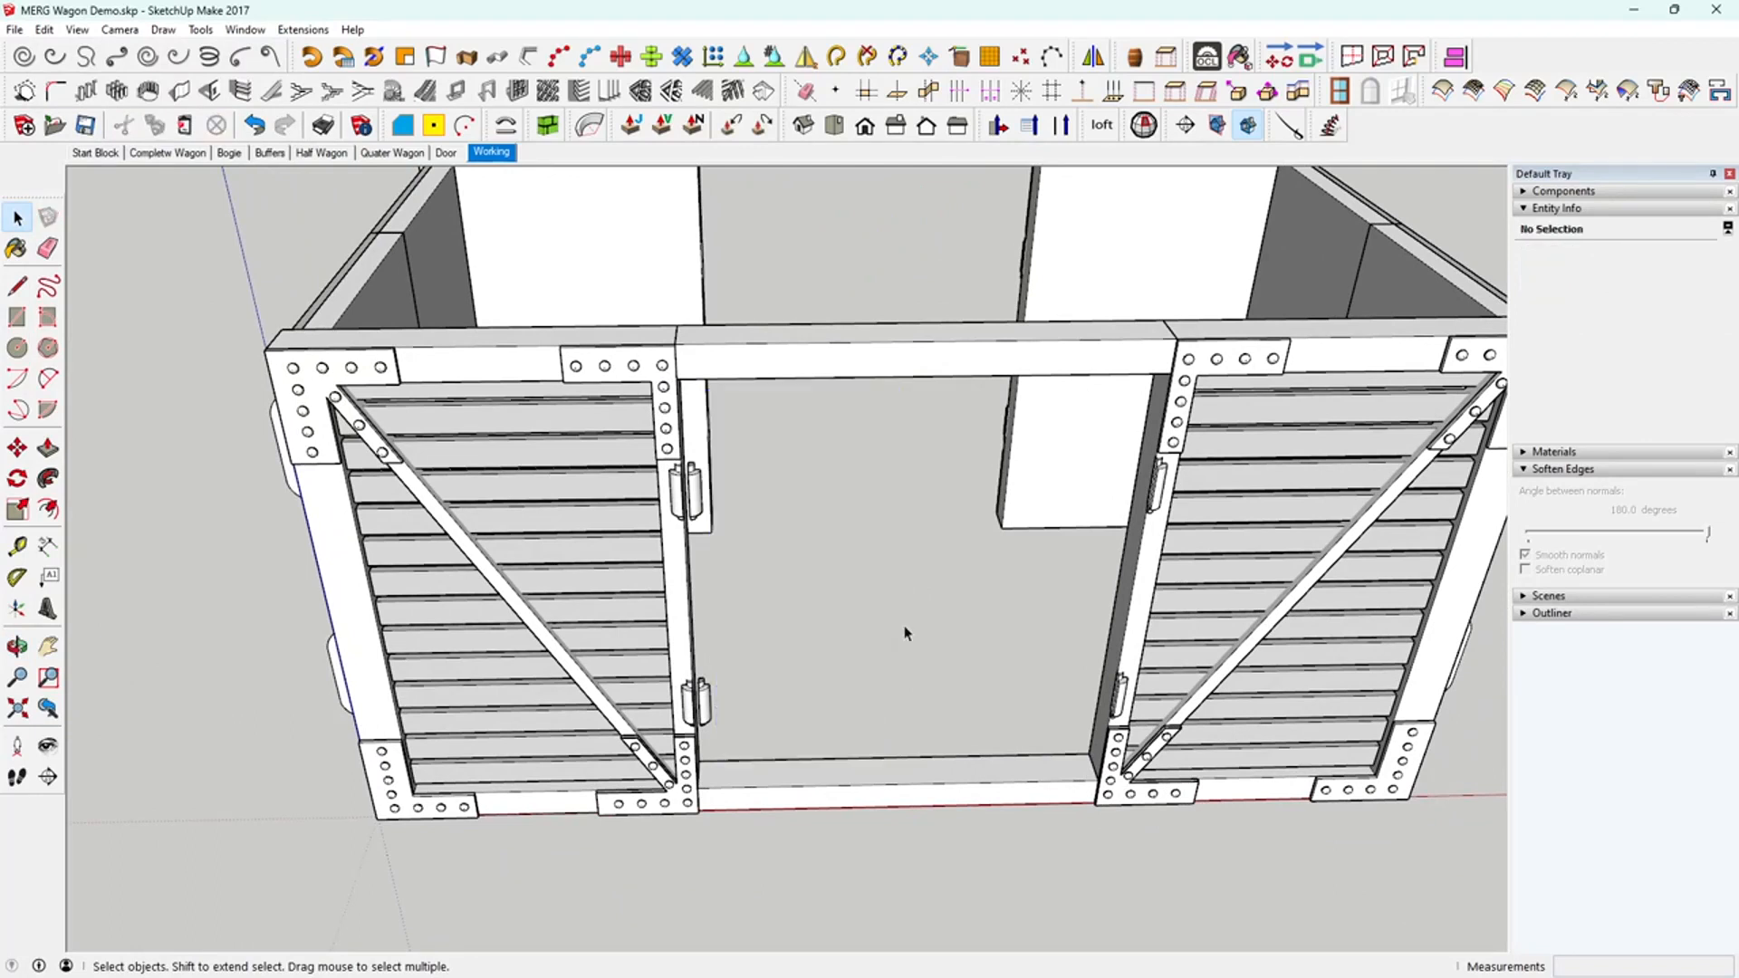
- Unhide all hidden geometry to bring back the clad door
middle_drag(702, 439, 580, 439)
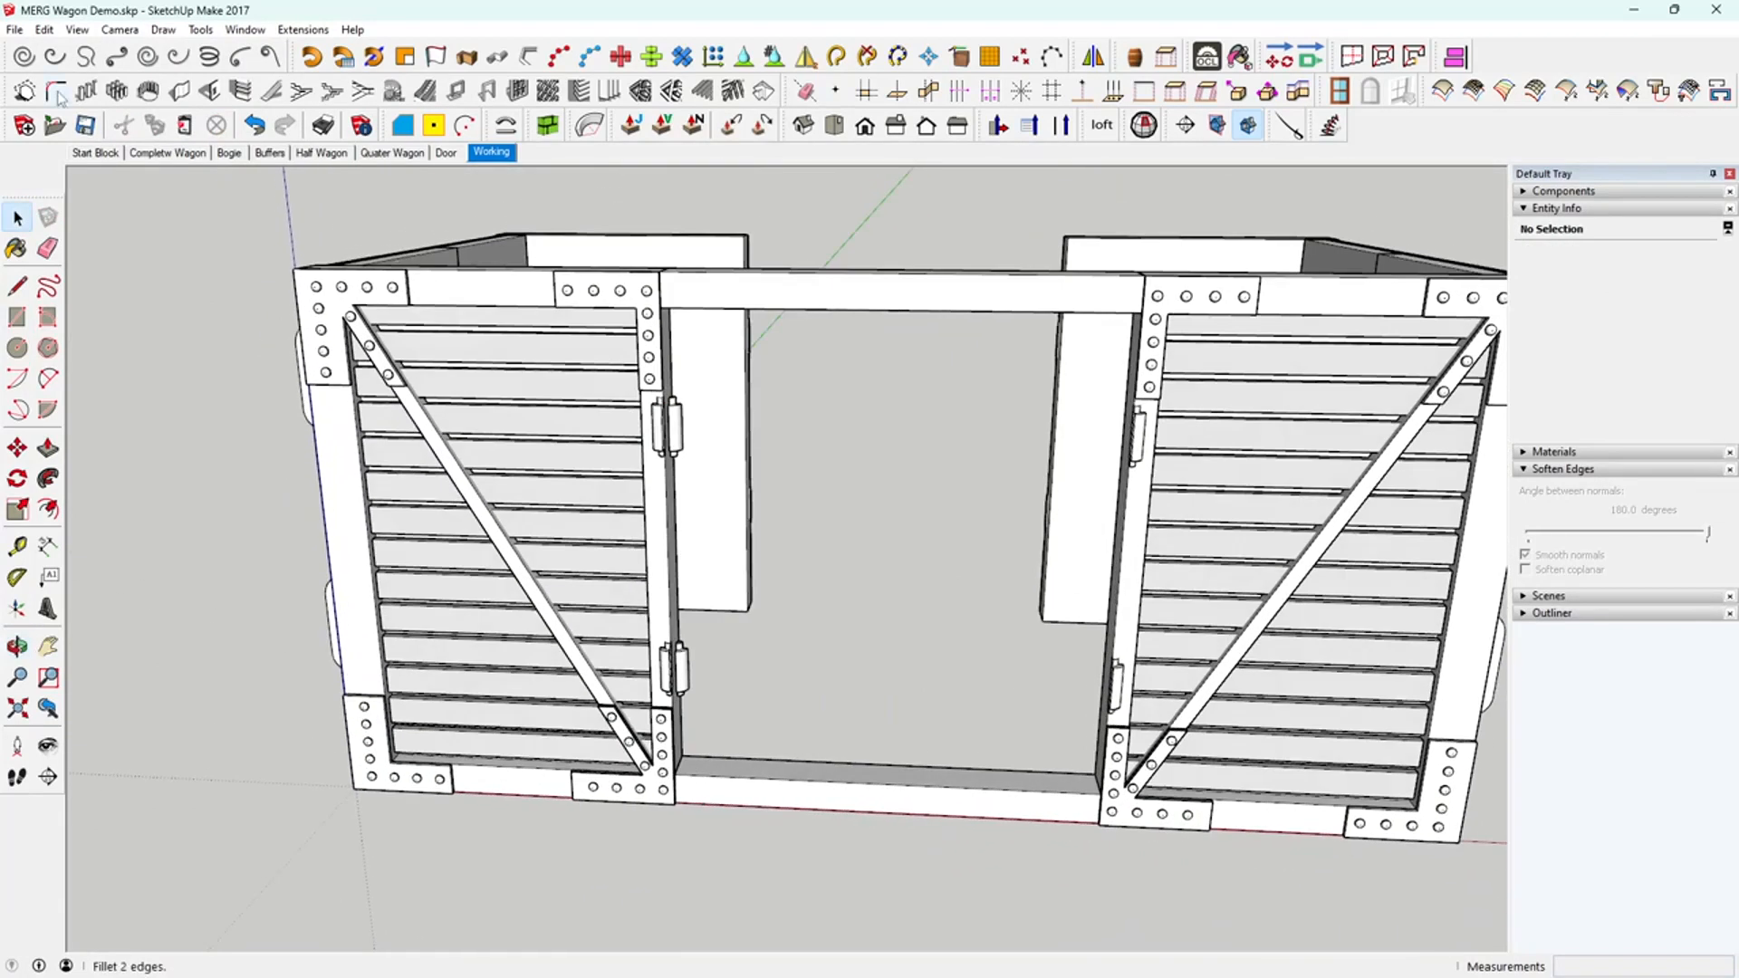
click(49, 30)
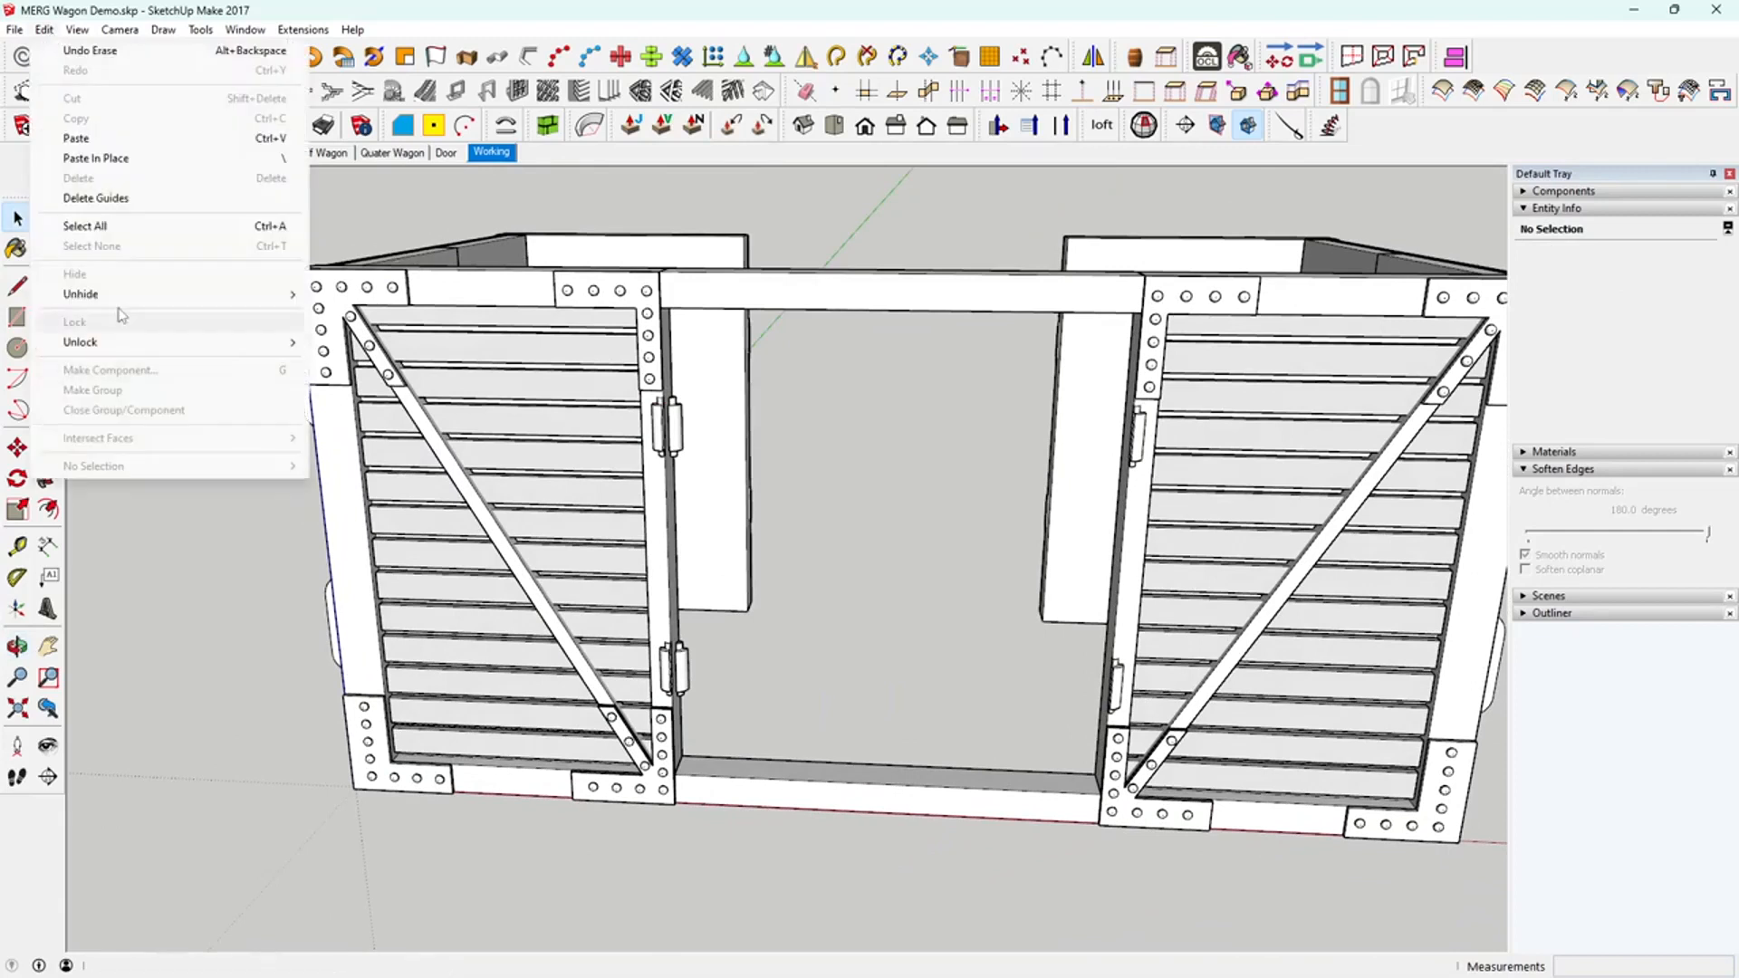
mouse_move(117, 295)
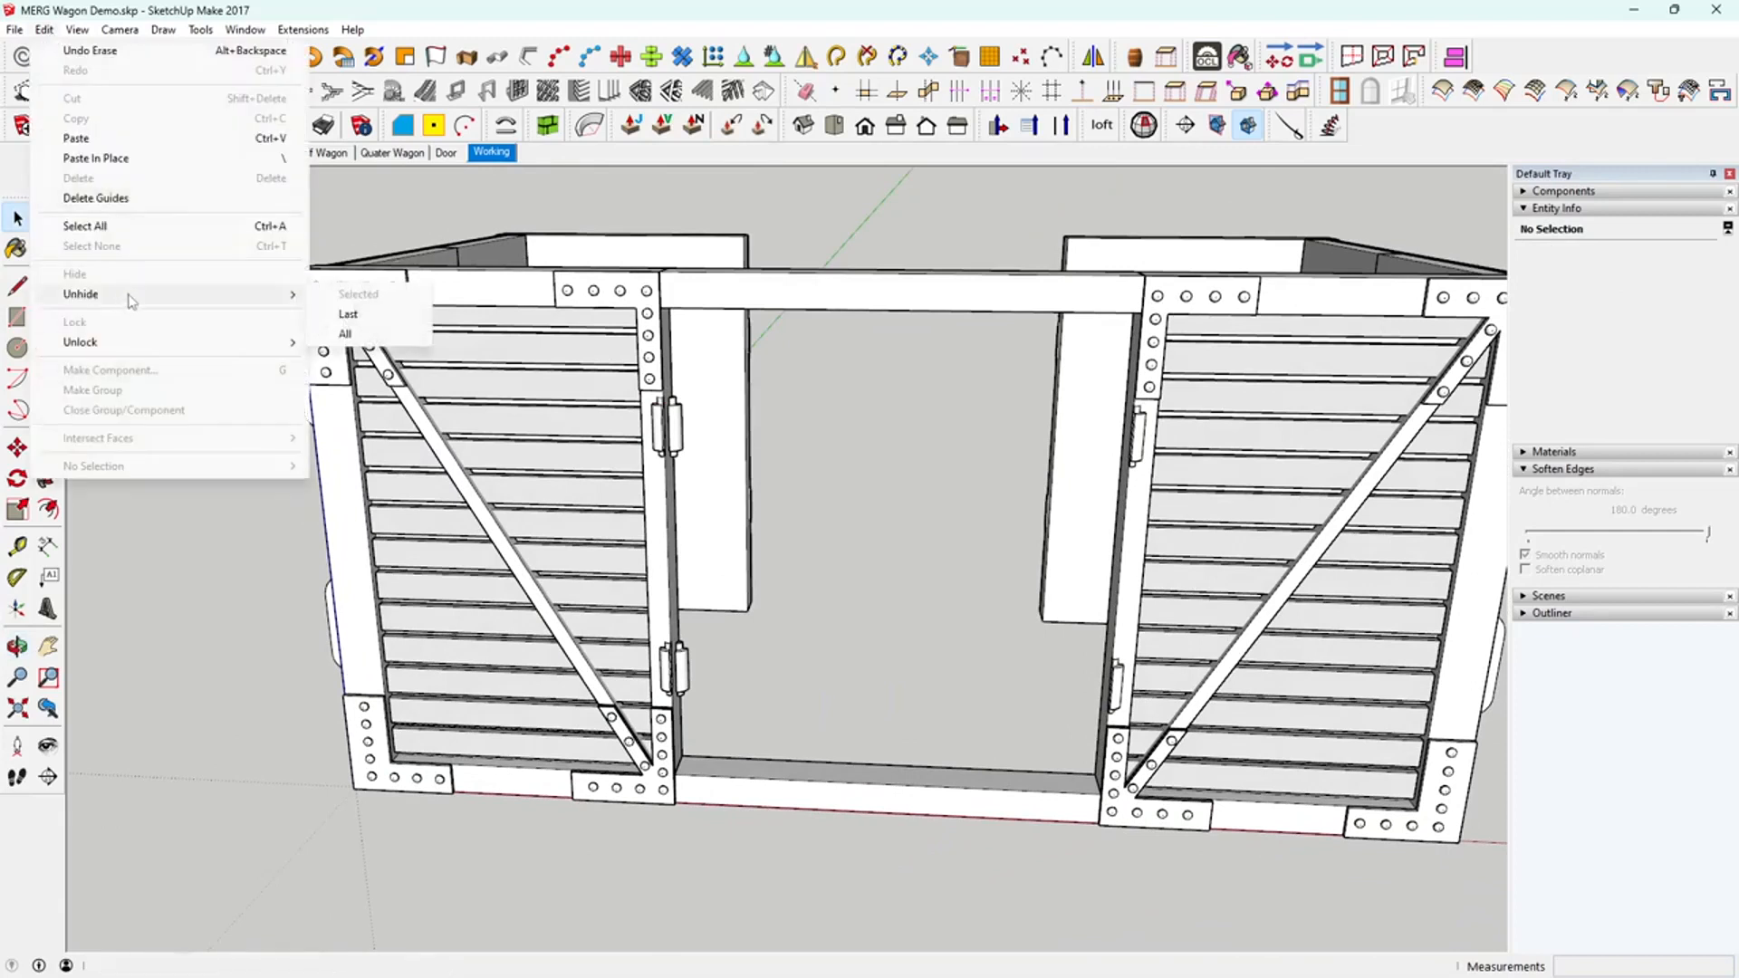
click(408, 335)
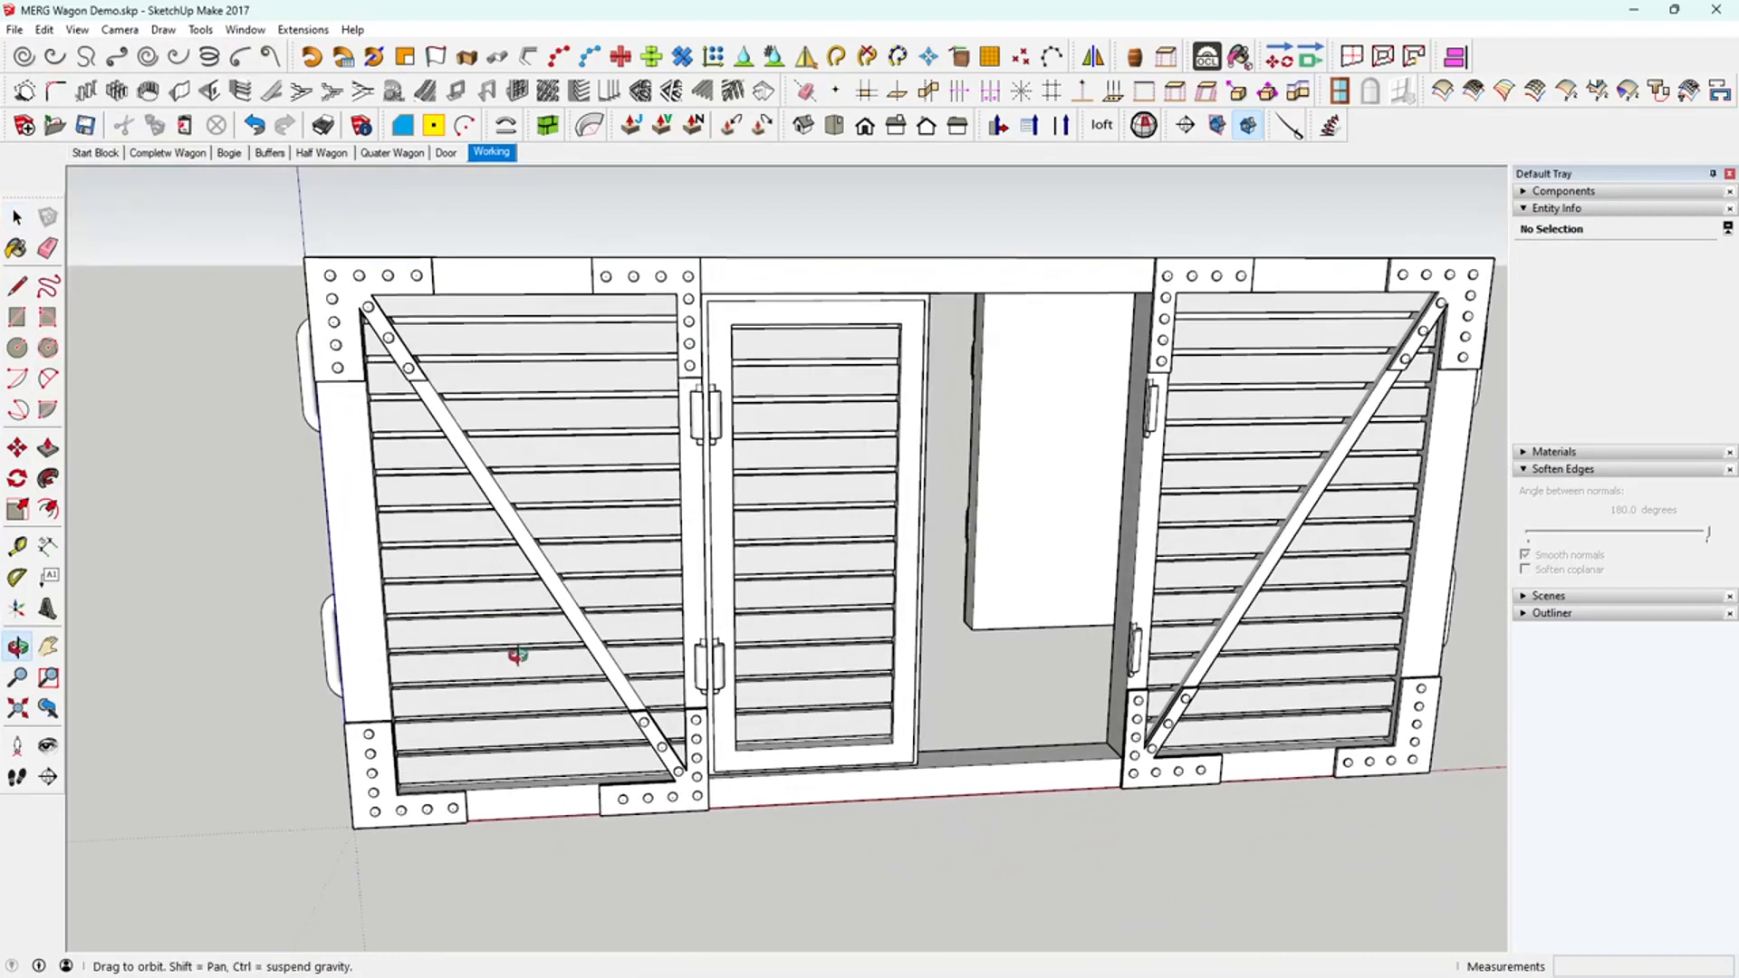